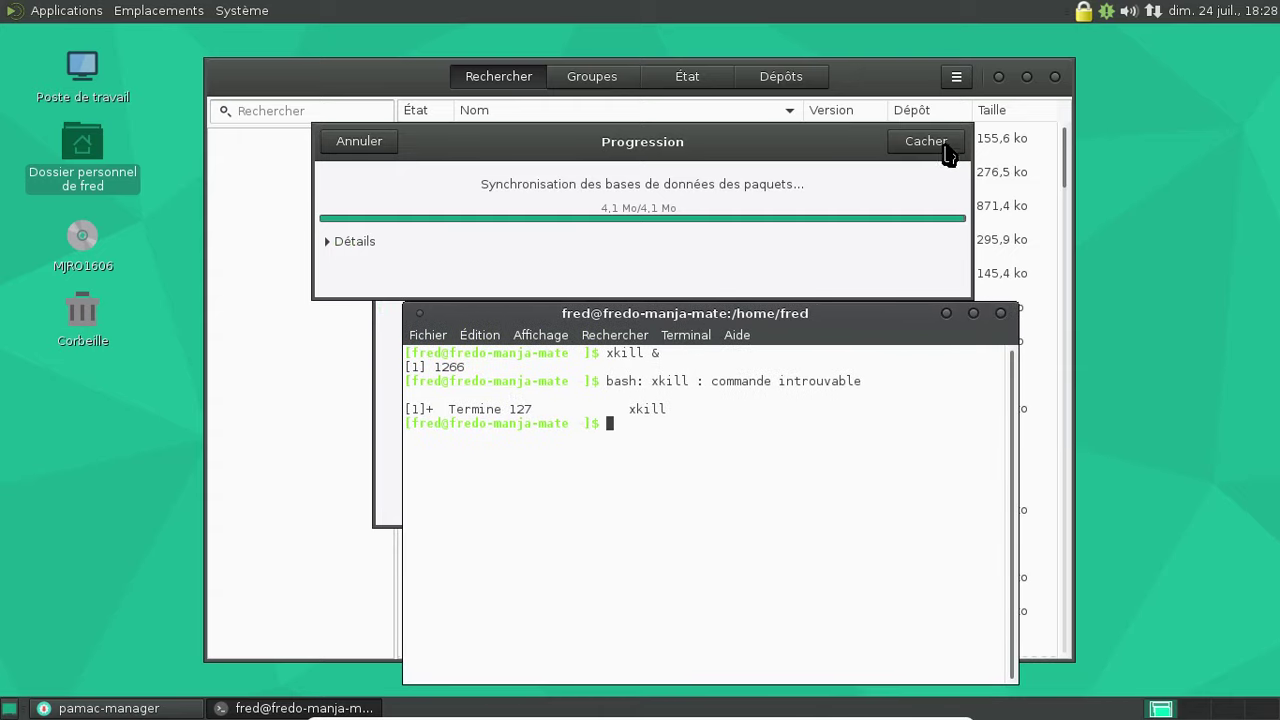
- Close the mirror preferences and cancel the running database synchronisation
left_click(943, 146)
left_click(768, 396)
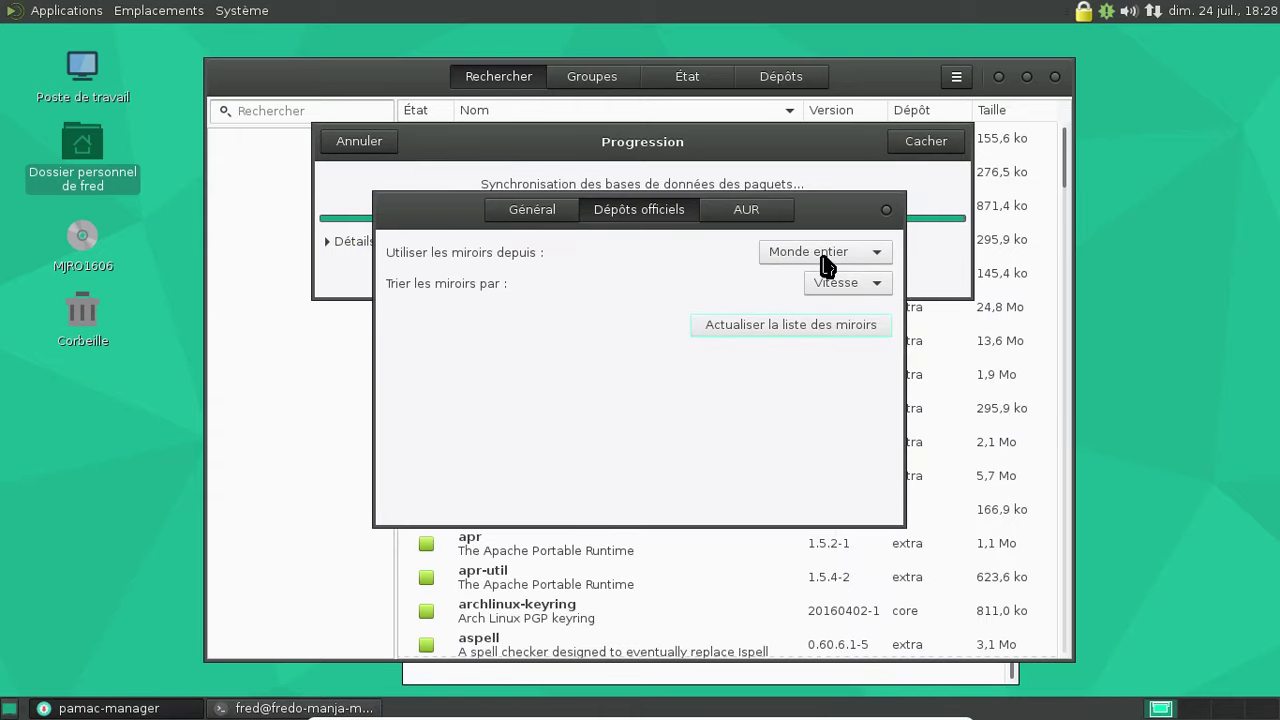
left_click(886, 209)
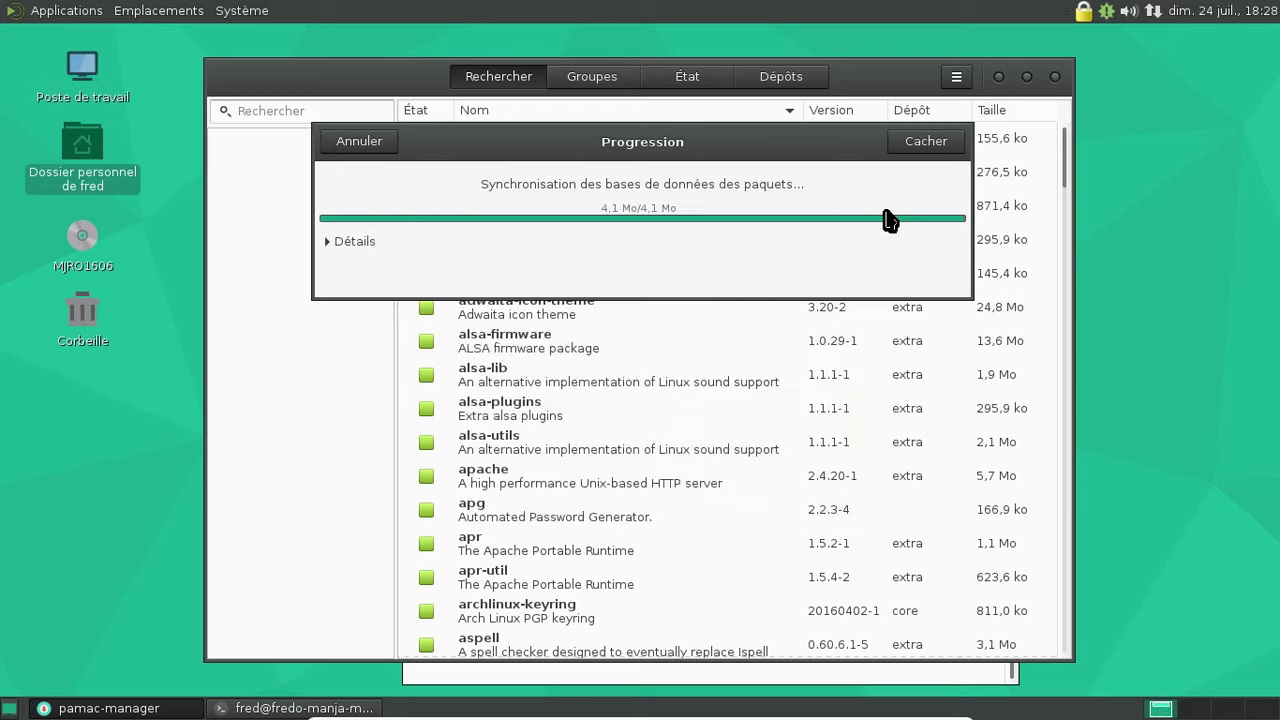
left_click(388, 148)
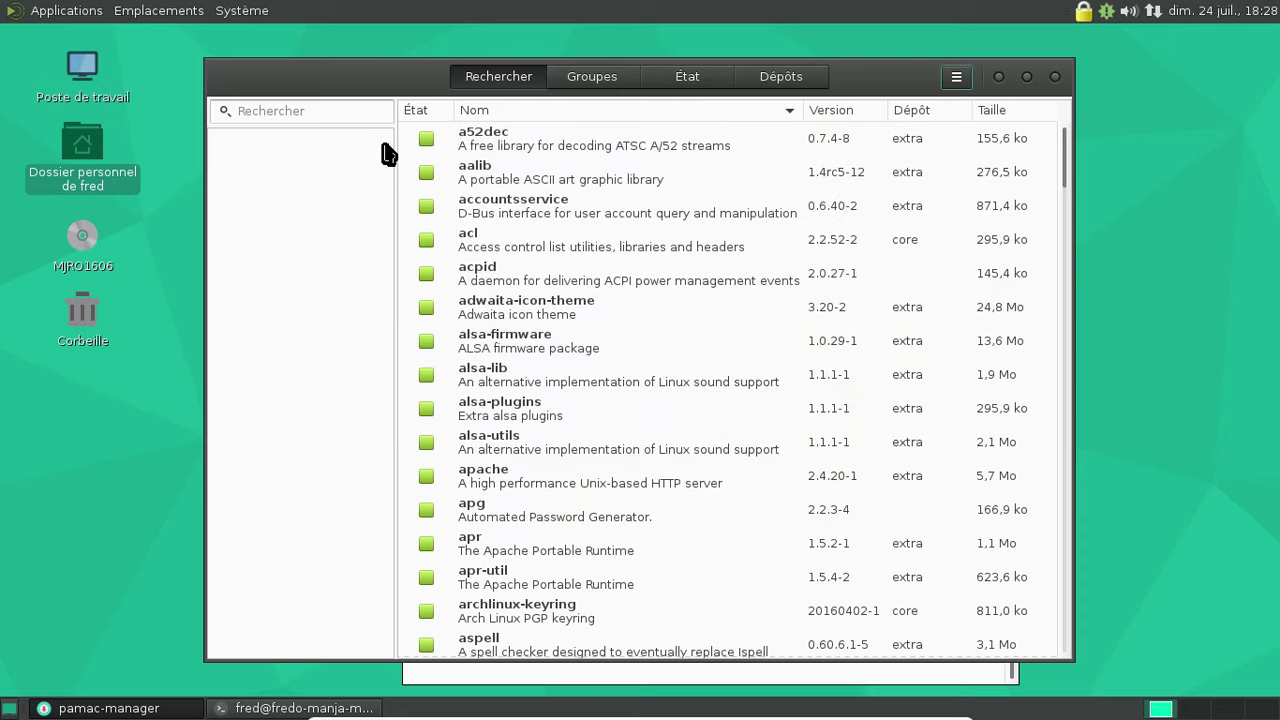
- Close the terminal and refresh the package databases to get the manjaro-keyring update
left_click(548, 668)
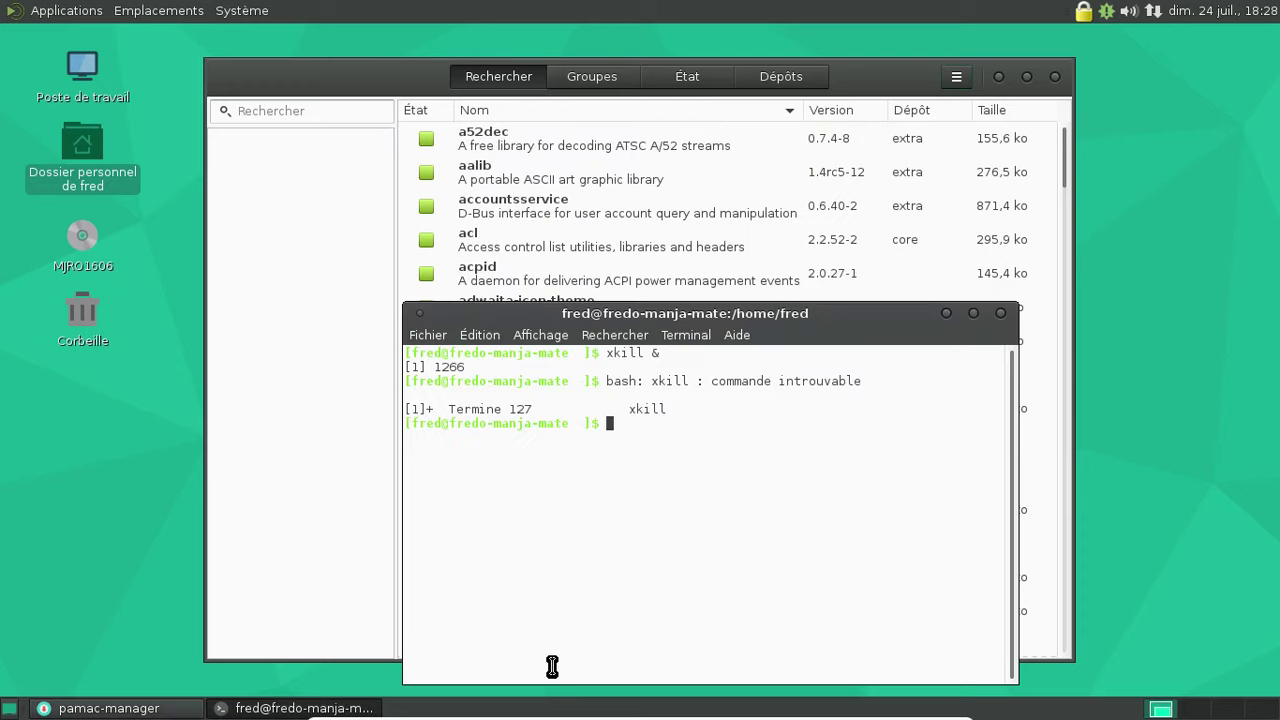
left_click(1003, 316)
left_click(953, 77)
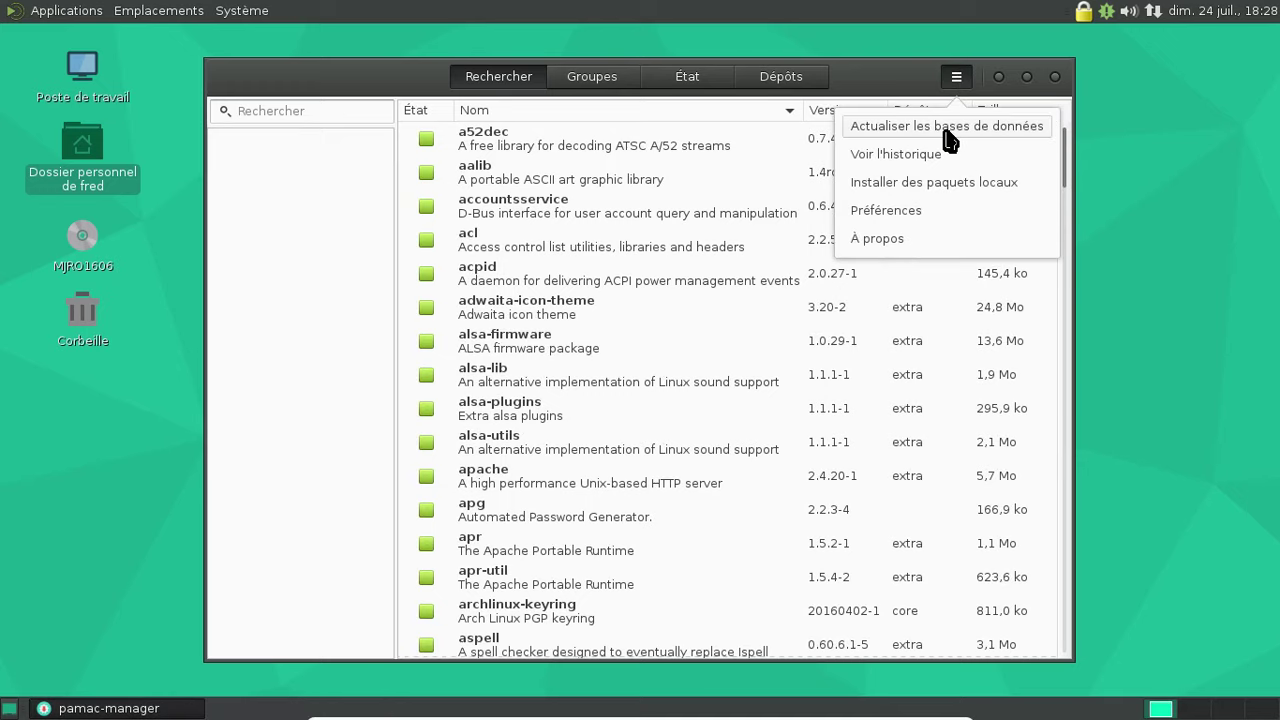
left_click(946, 128)
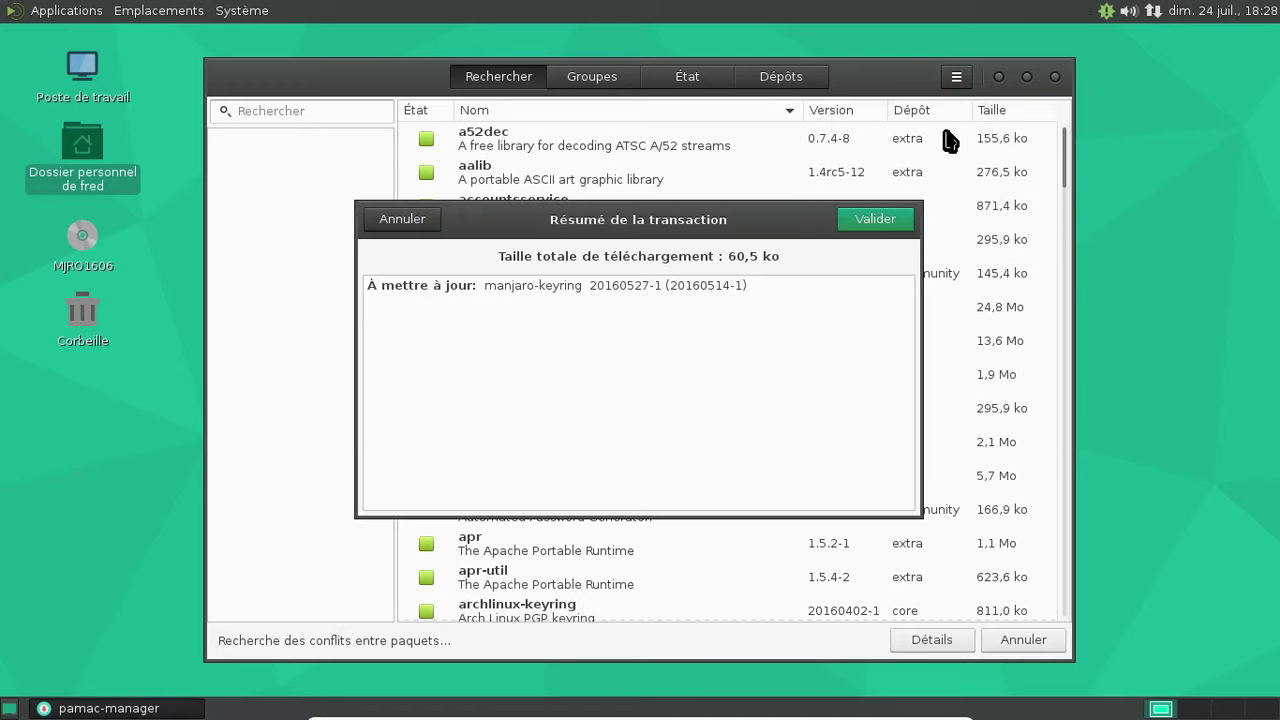
- Authorise the manjaro-keyring update with the account password and dismiss the dependency-cycle warning
left_click(875, 232)
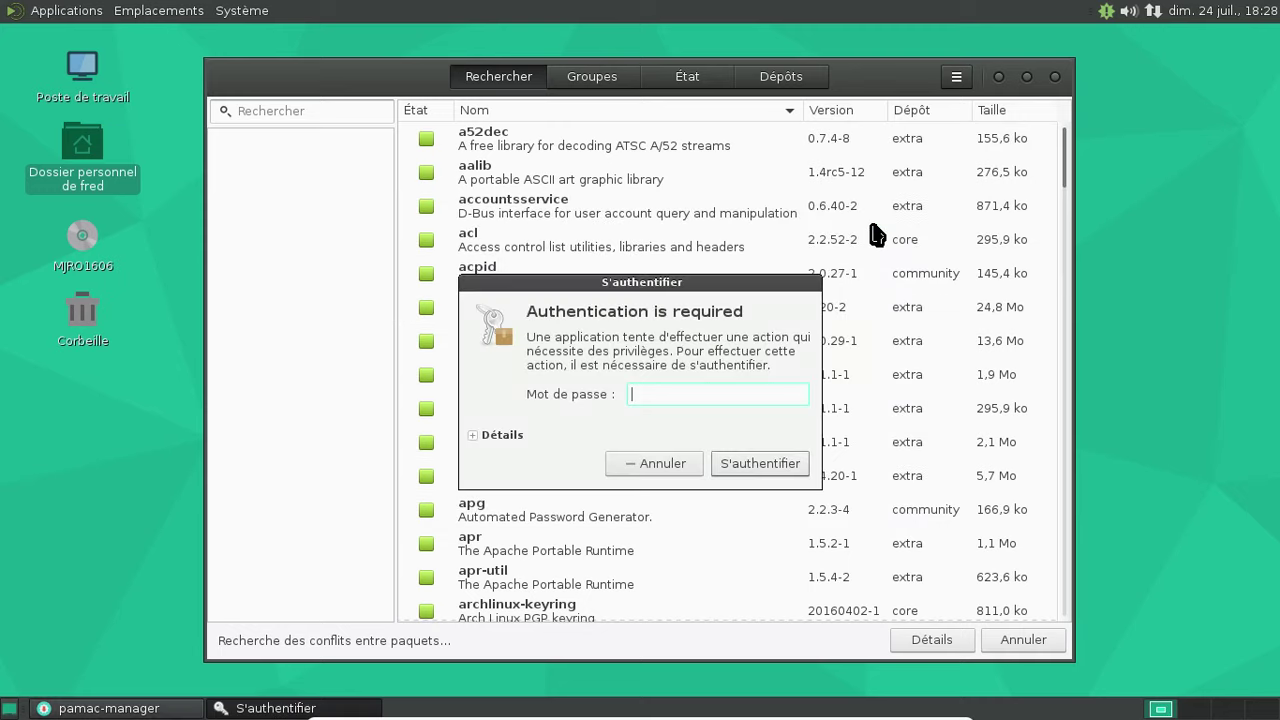
type("••••••••")
key("Return")
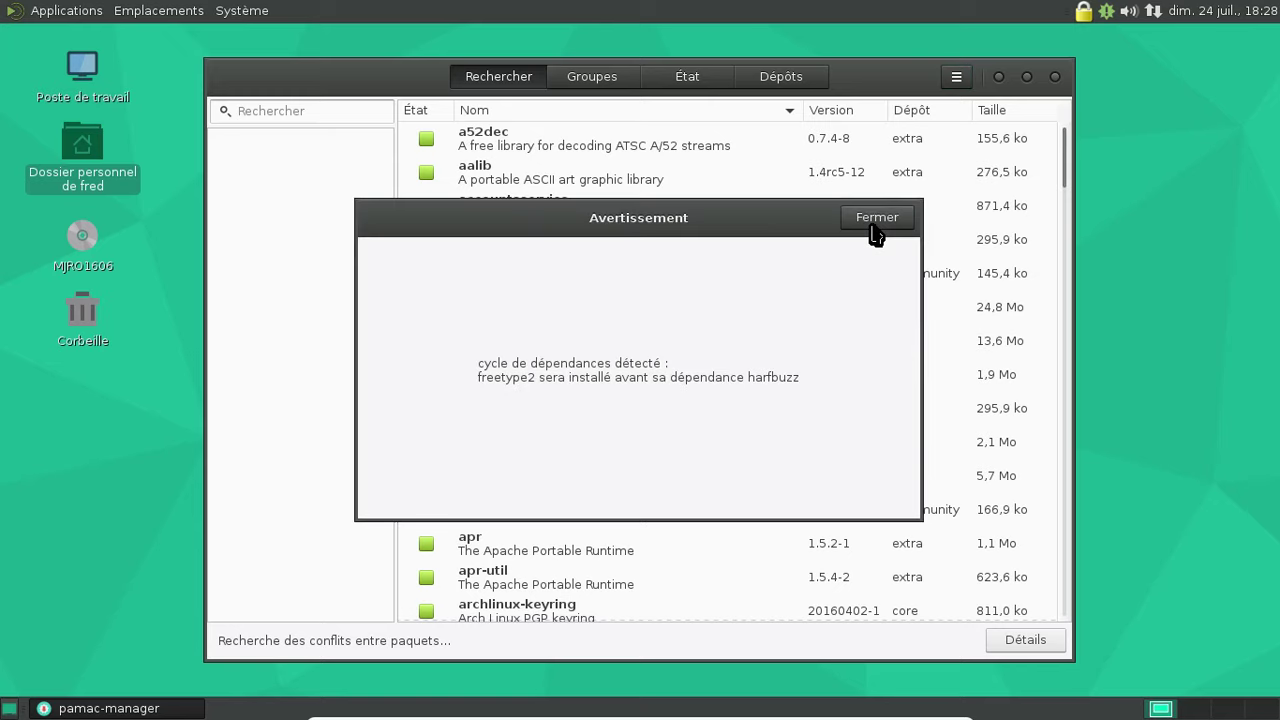
left_click(887, 226)
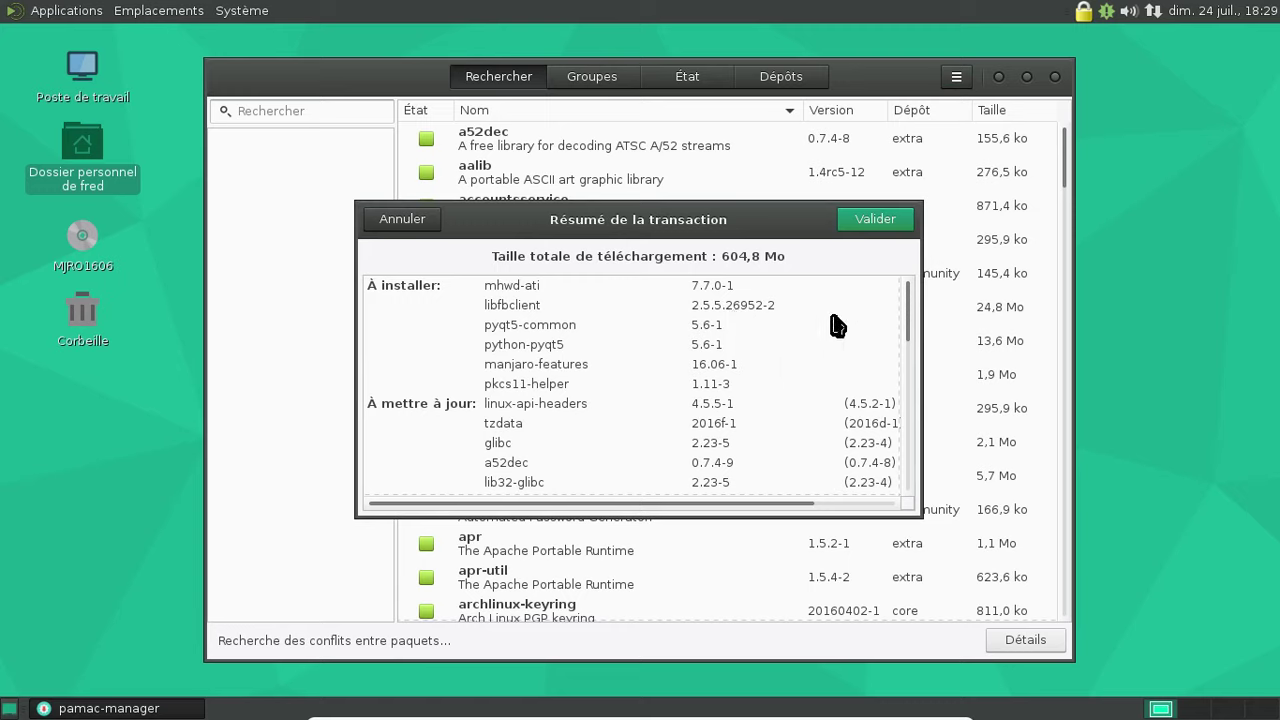
scroll(836, 325, "down", 15)
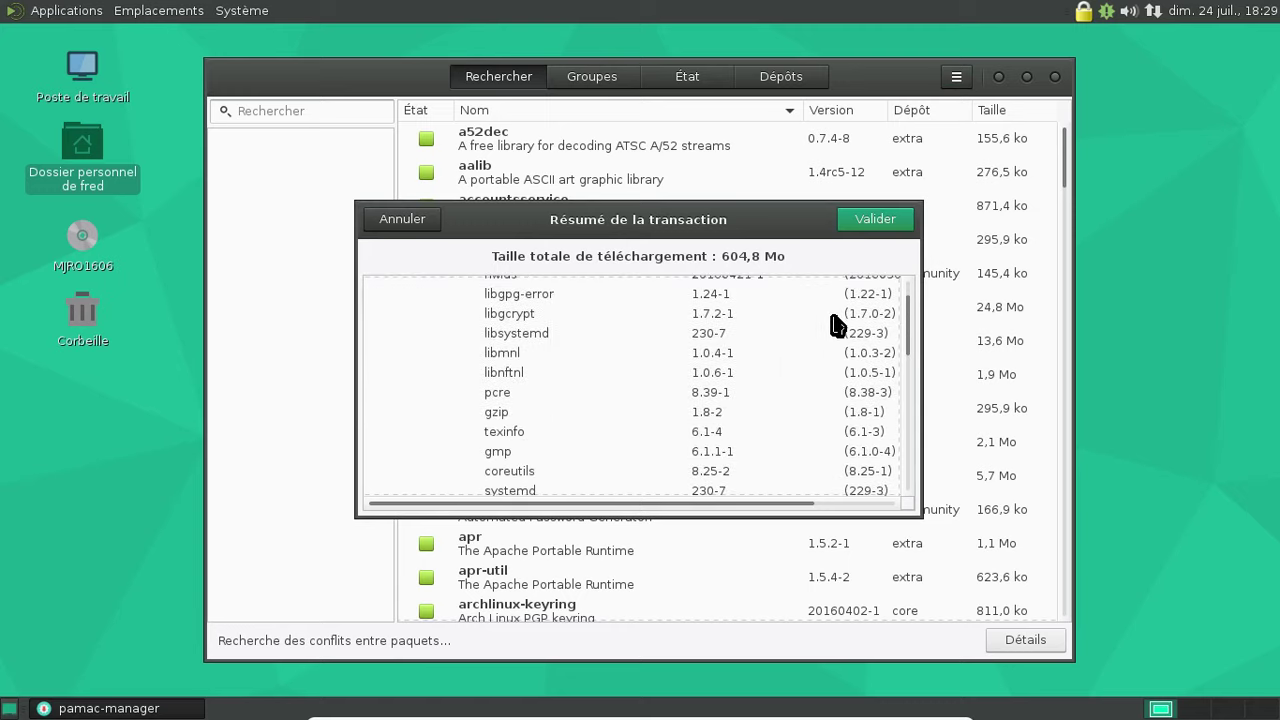
scroll(836, 325, "down", 15)
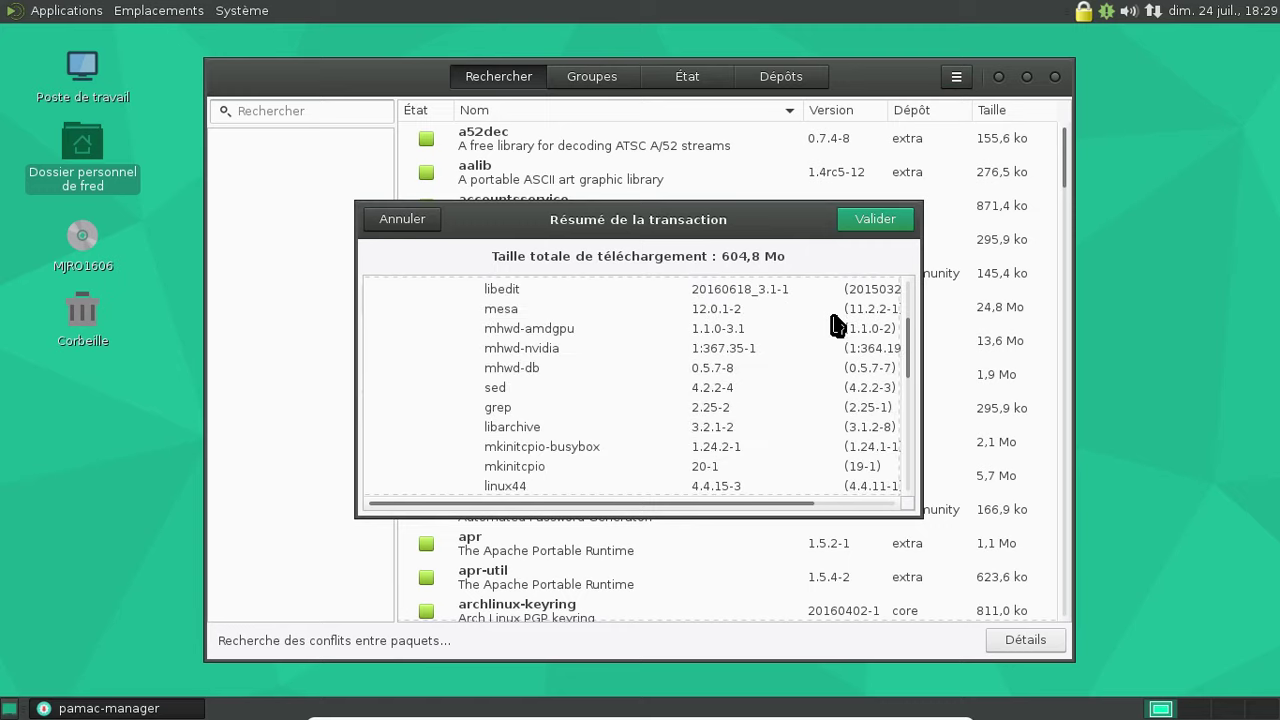
scroll(836, 325, "down", 15)
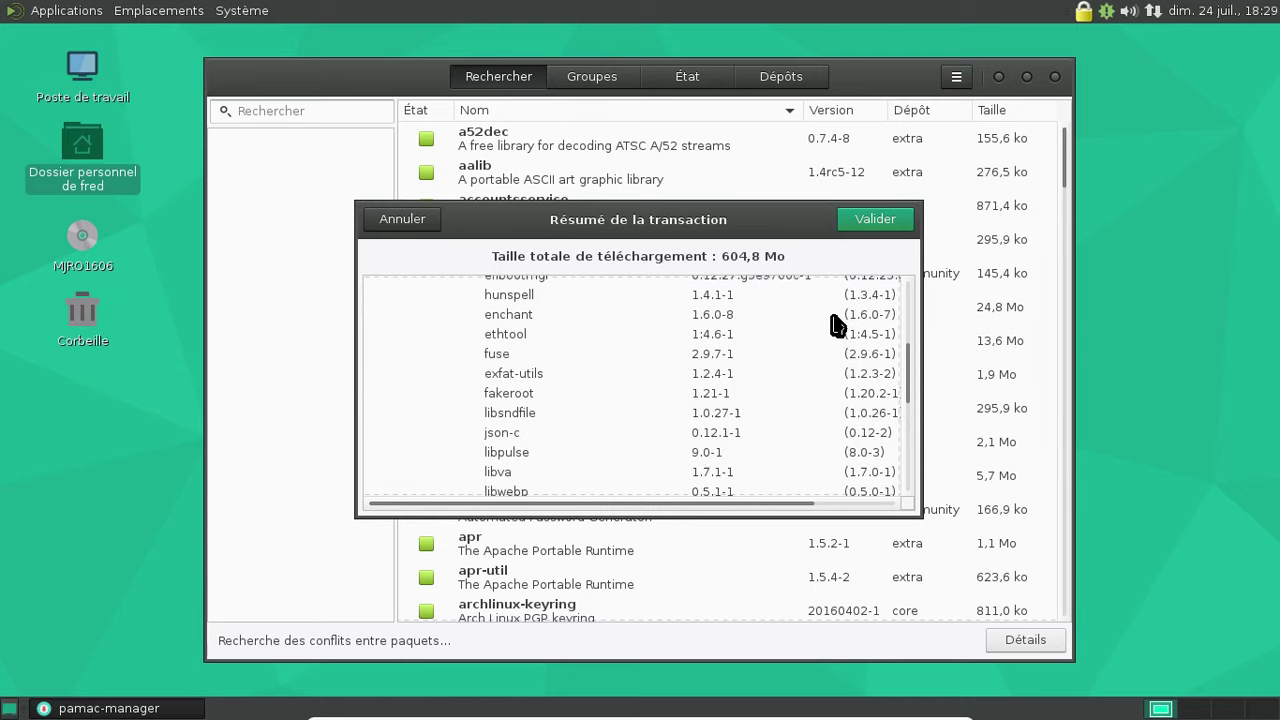
scroll(836, 325, "down", 15)
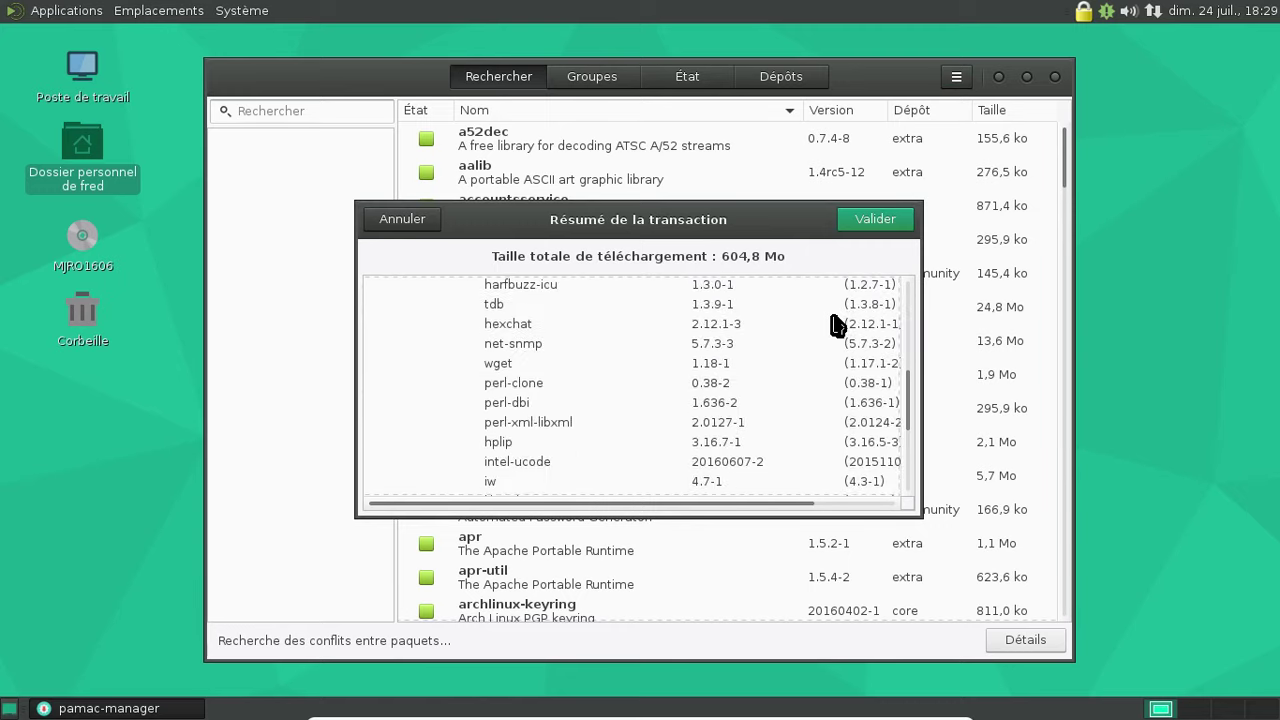
scroll(836, 325, "down", 15)
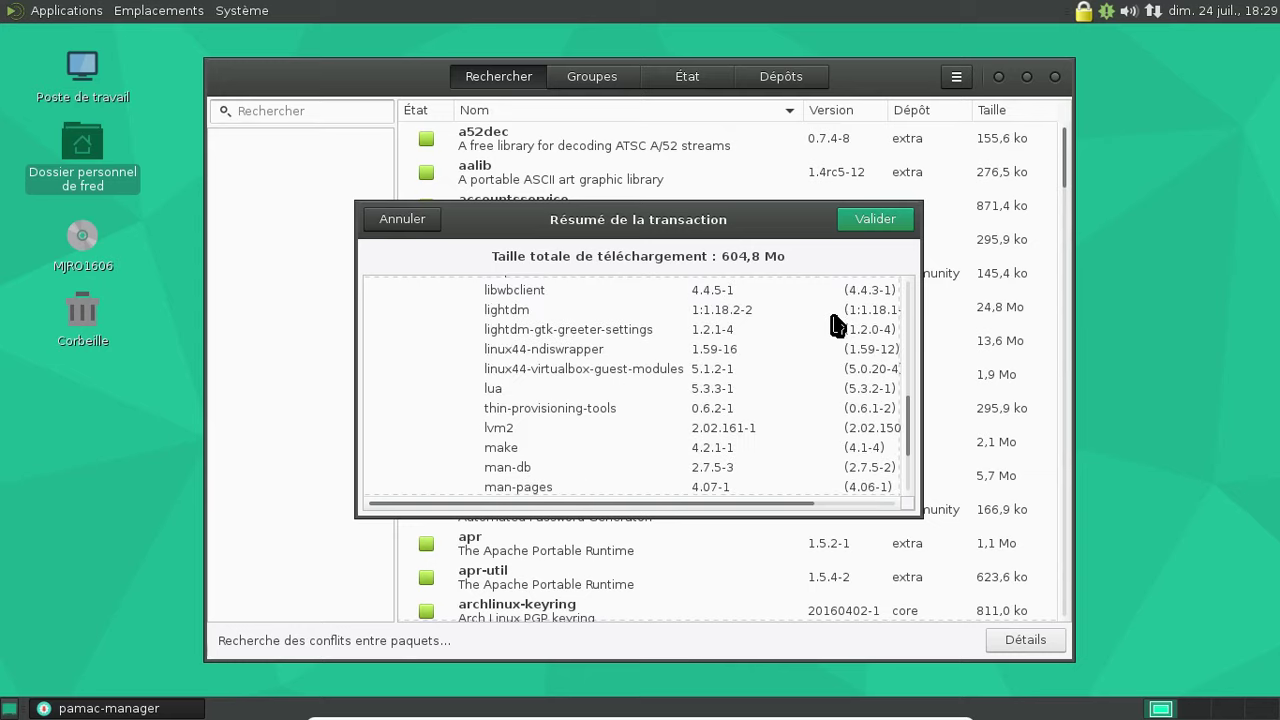
scroll(836, 325, "down", 15)
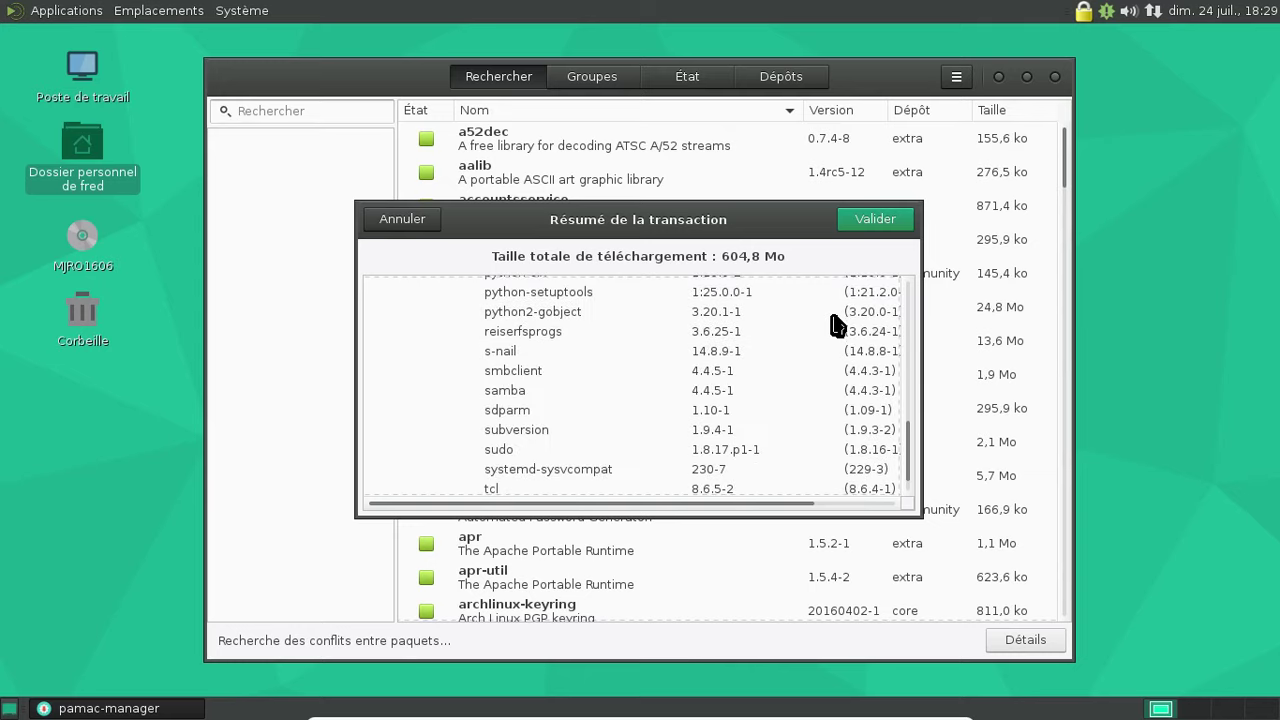
scroll(836, 325, "down", 3)
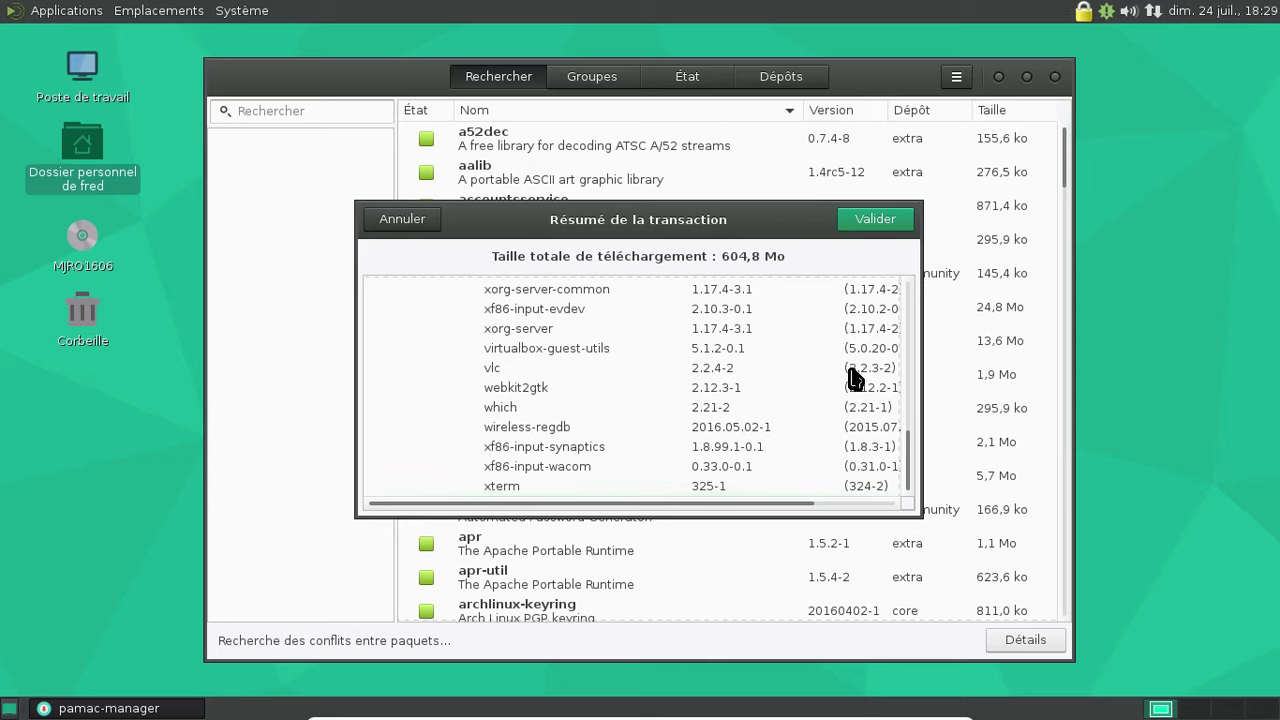
left_click_drag(798, 505, 538, 518)
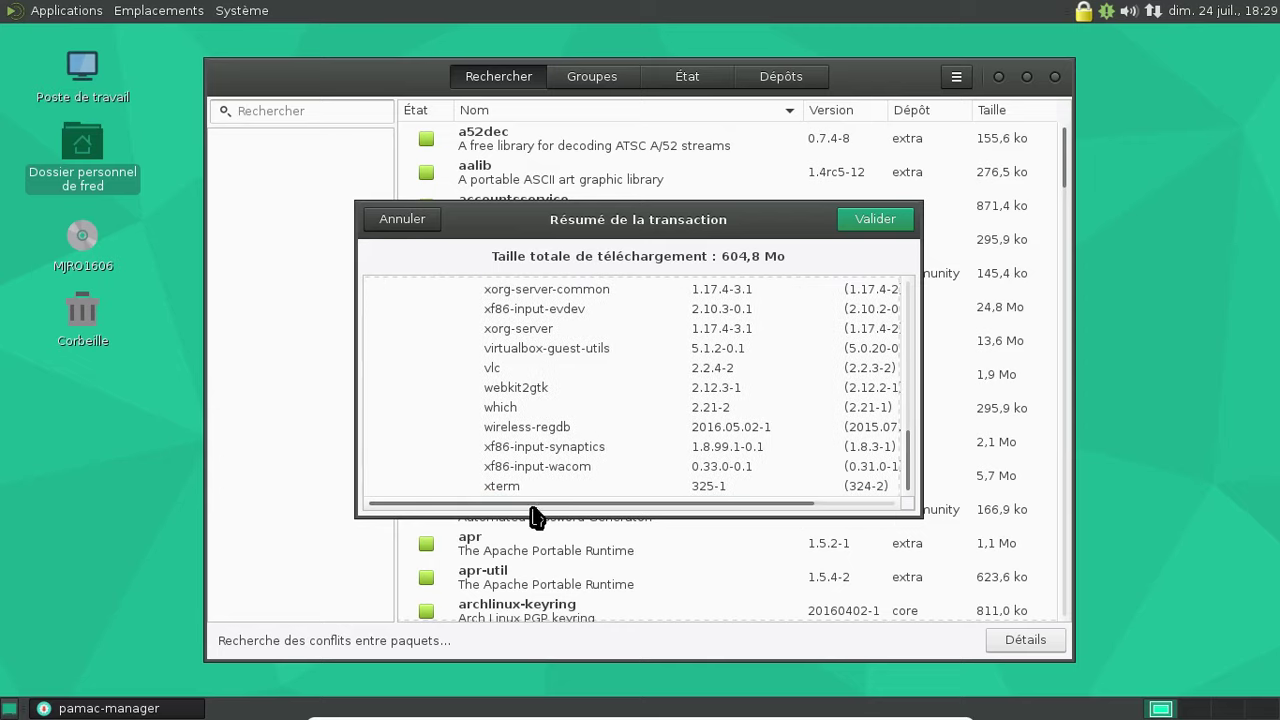
- Start the 604,8 Mo full system update and browse the desktop applications menu
left_click(862, 222)
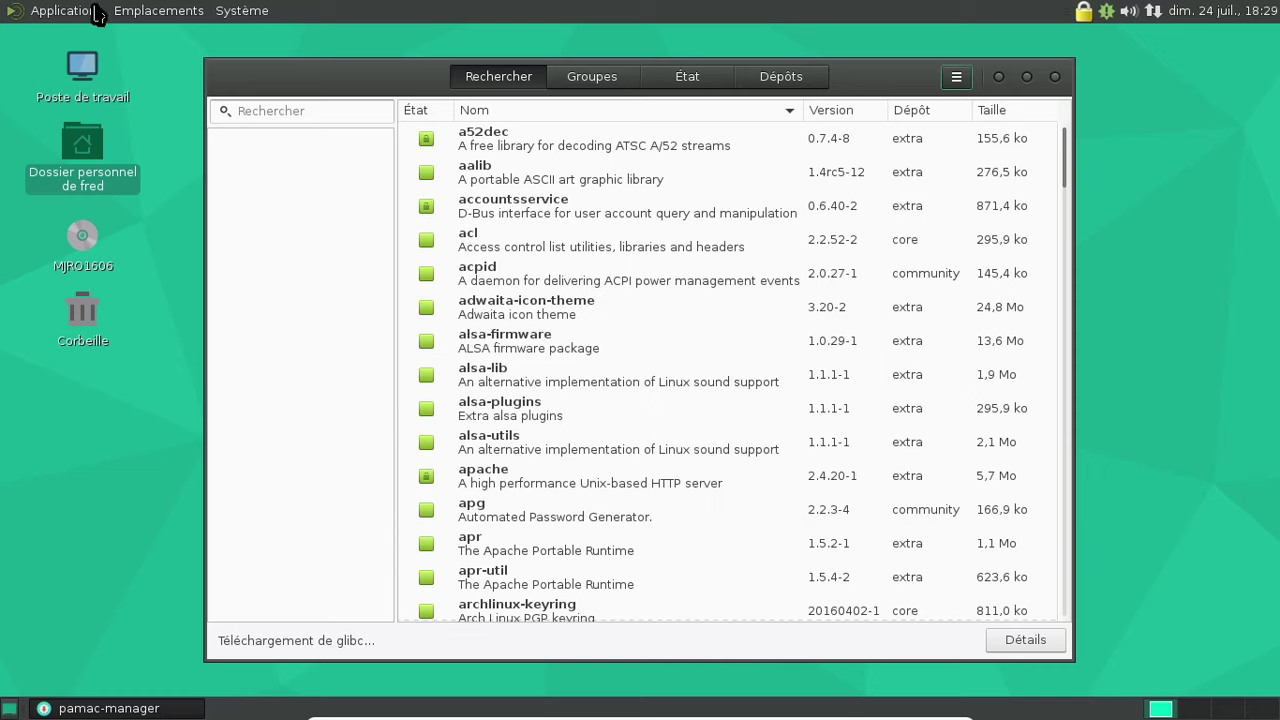
left_click(62, 12)
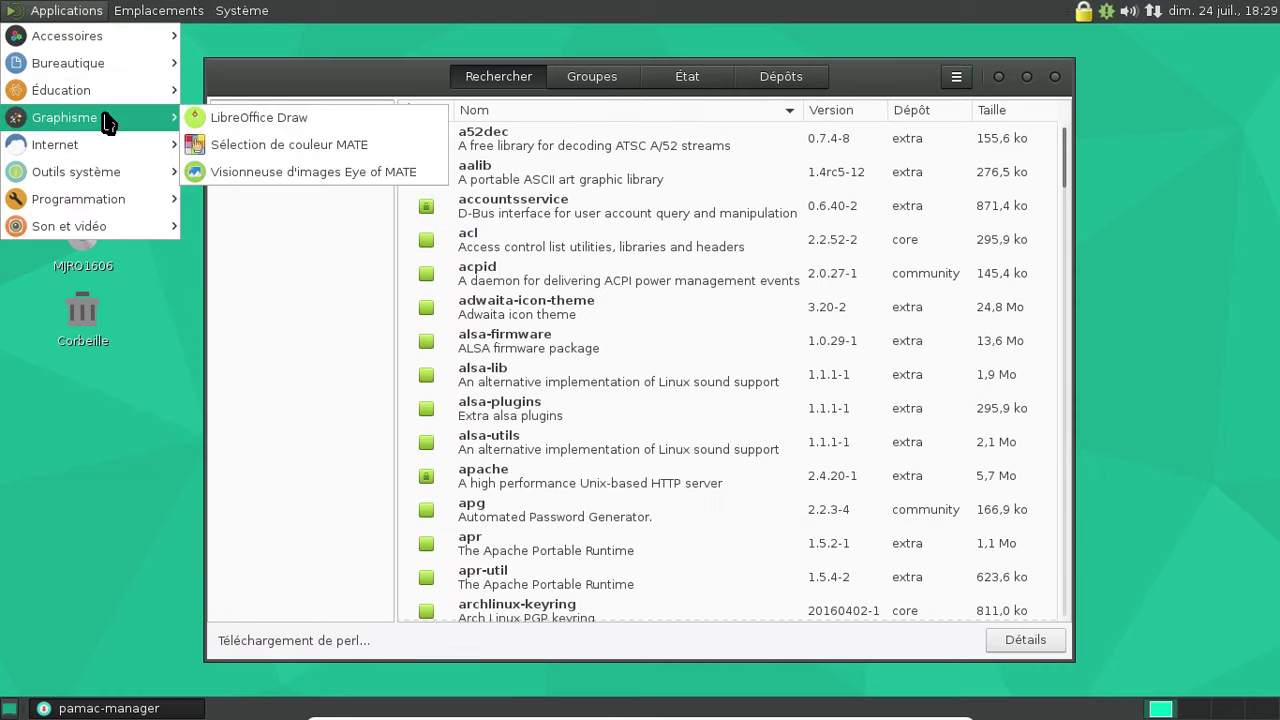
mouse_move(110, 181)
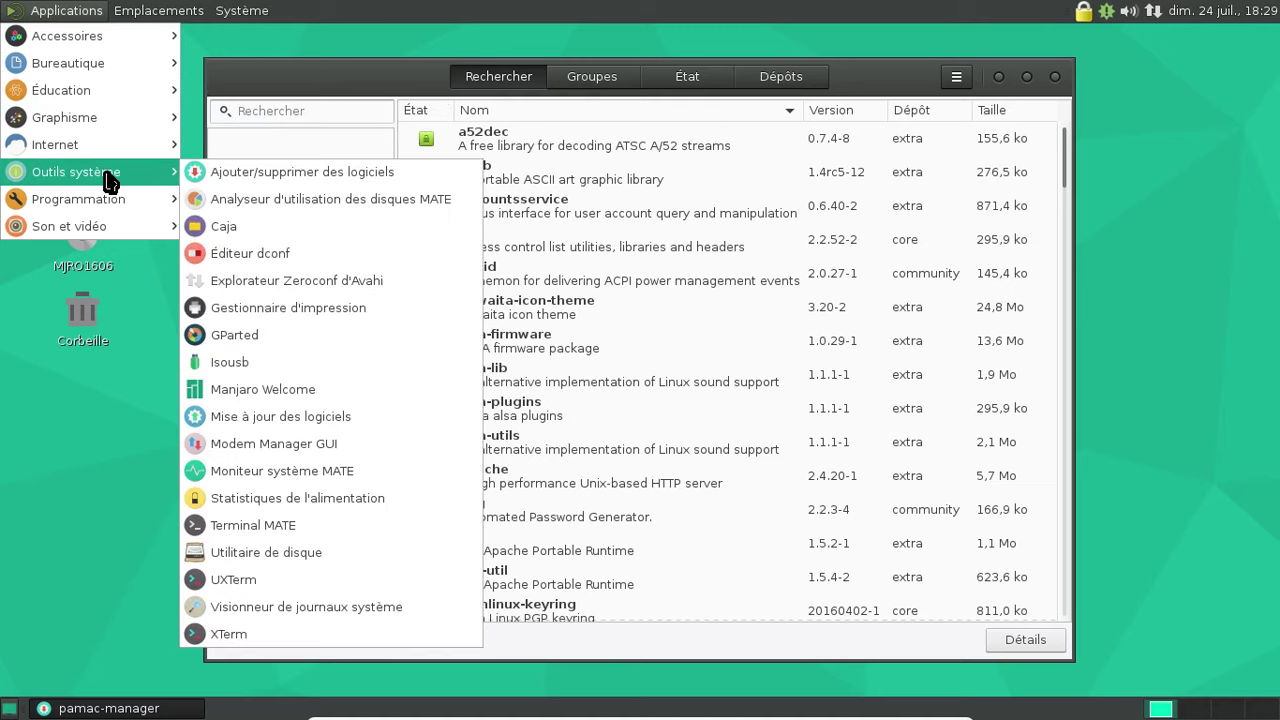
mouse_move(101, 232)
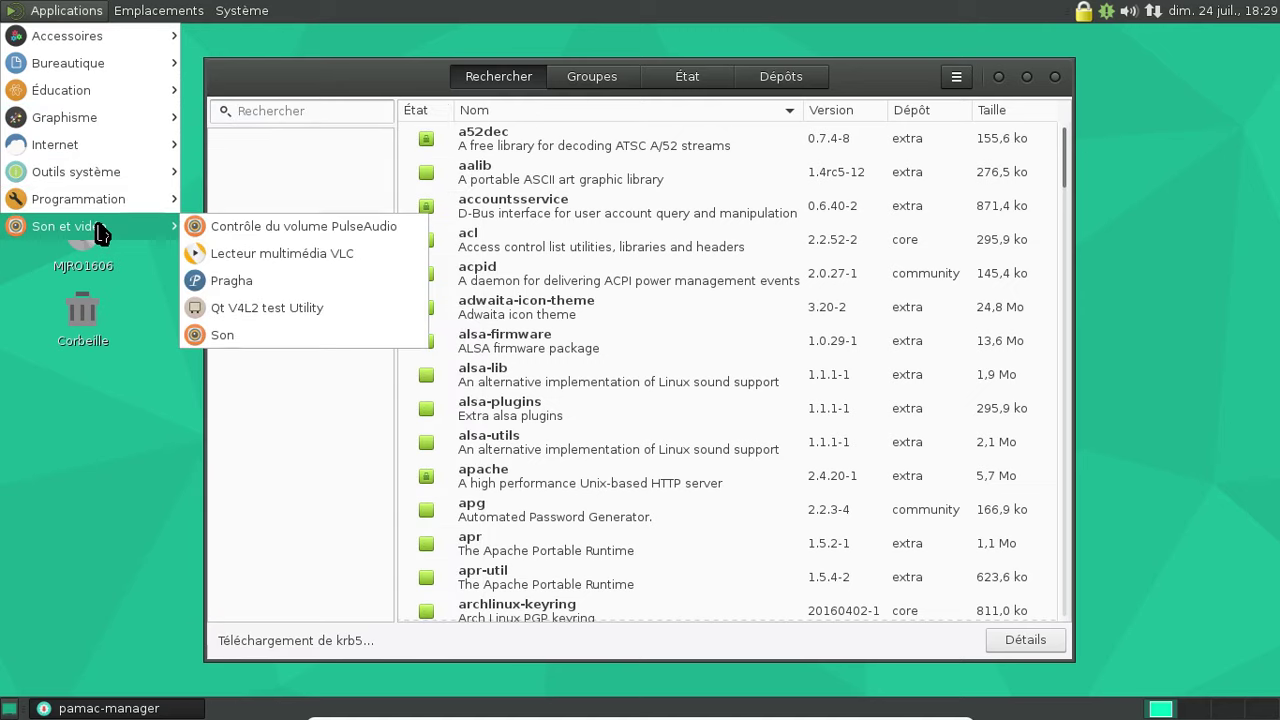
mouse_move(134, 40)
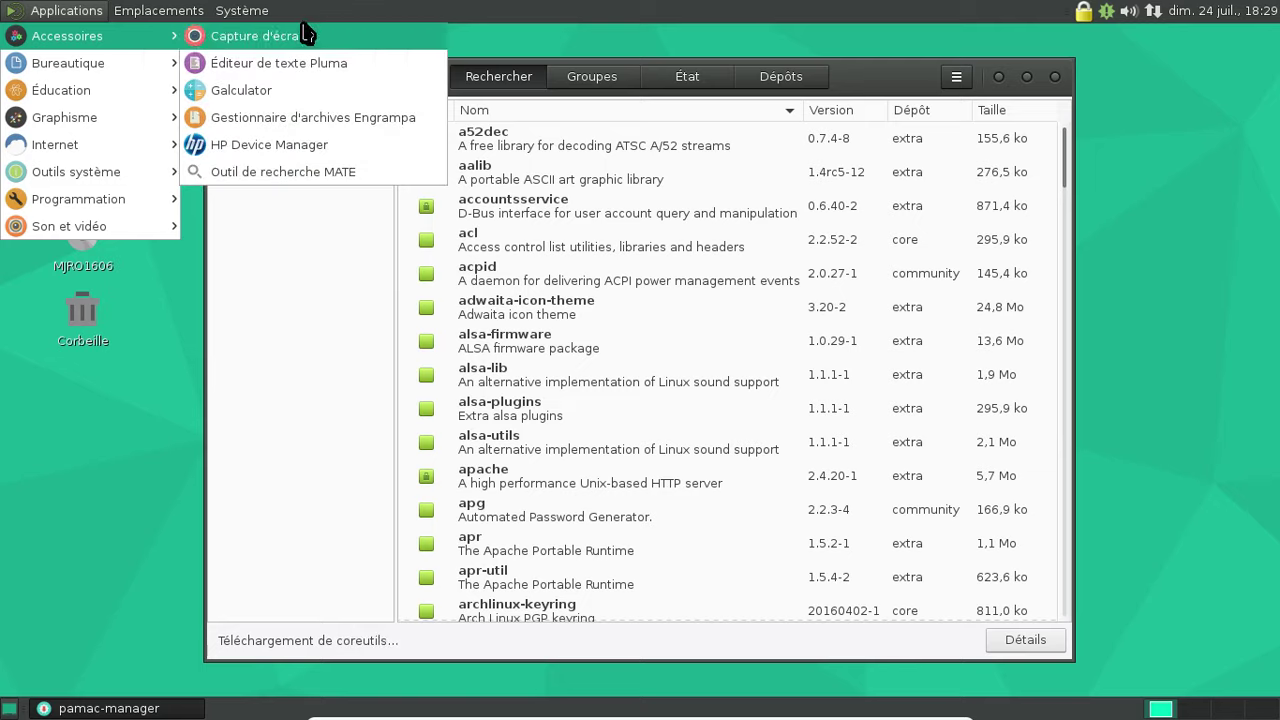
left_click(600, 45)
- Filter packages by installation status, then minimize the Pamac window to the taskbar
left_click(715, 86)
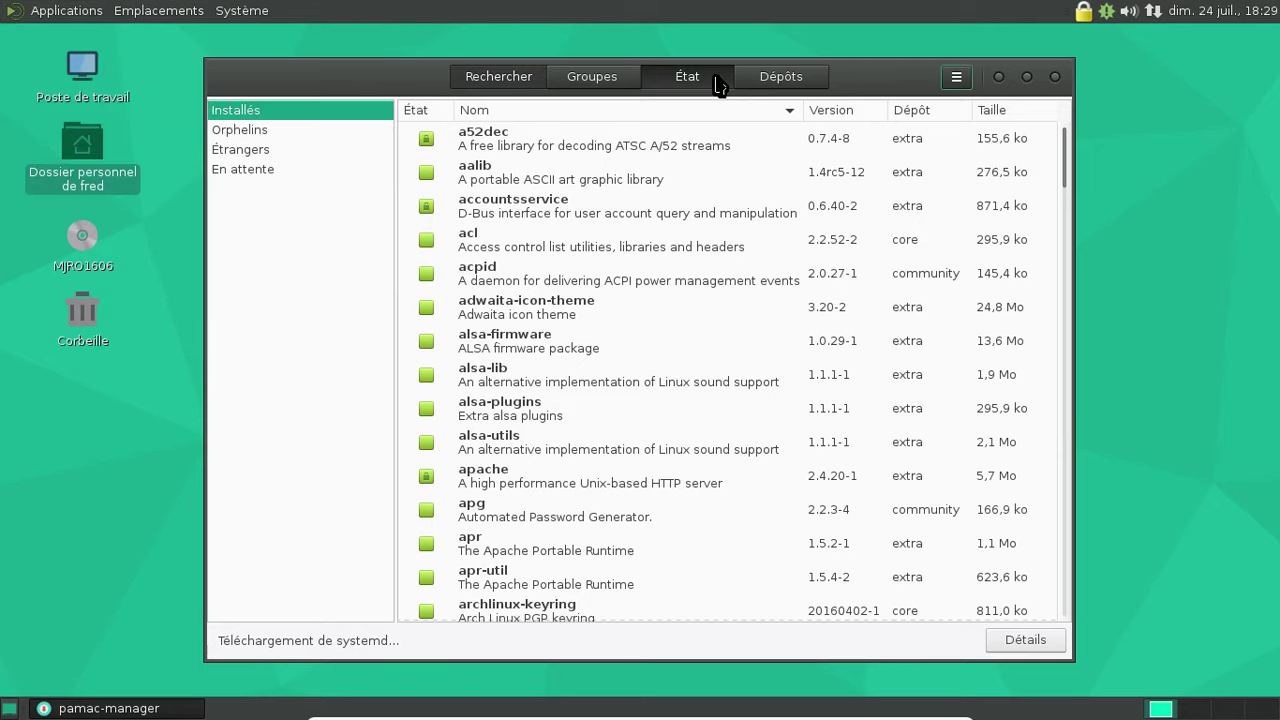
left_click(962, 86)
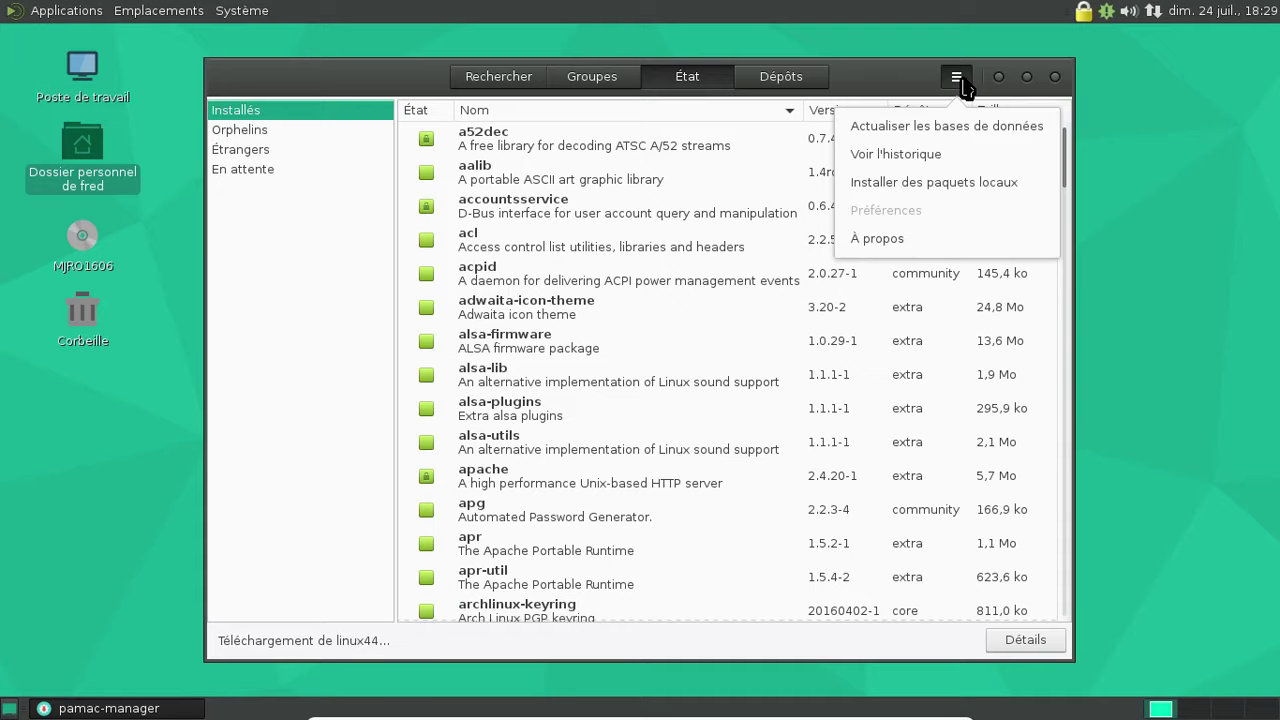
left_click(994, 98)
left_click(998, 78)
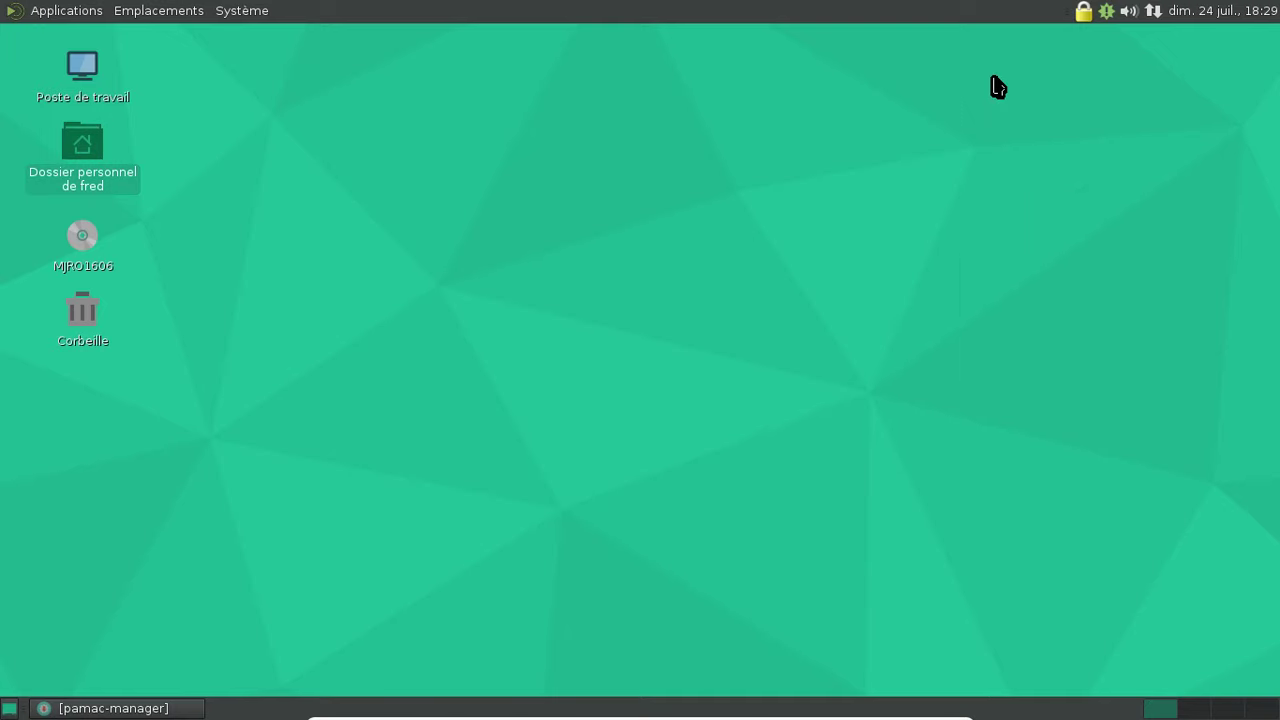
- Relaunch the update manager from the tray, restore Pamac and show the linux44 download progress
right_click(1107, 11)
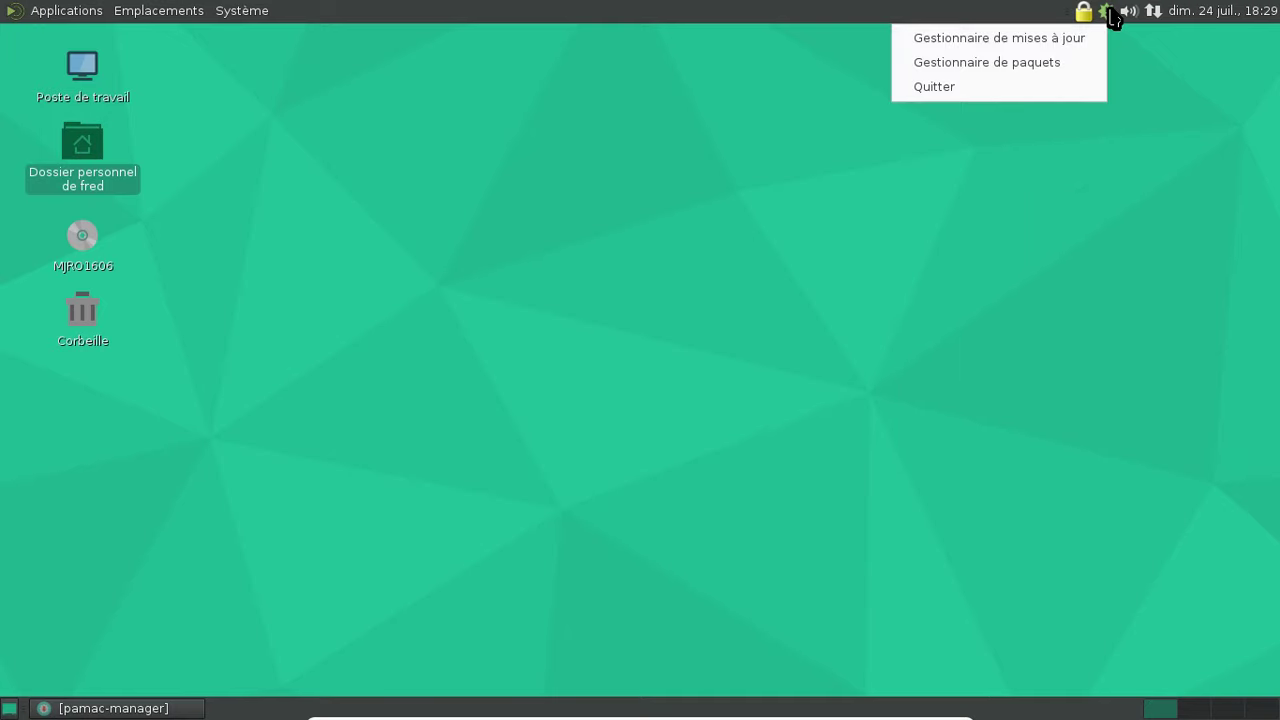
left_click(1064, 44)
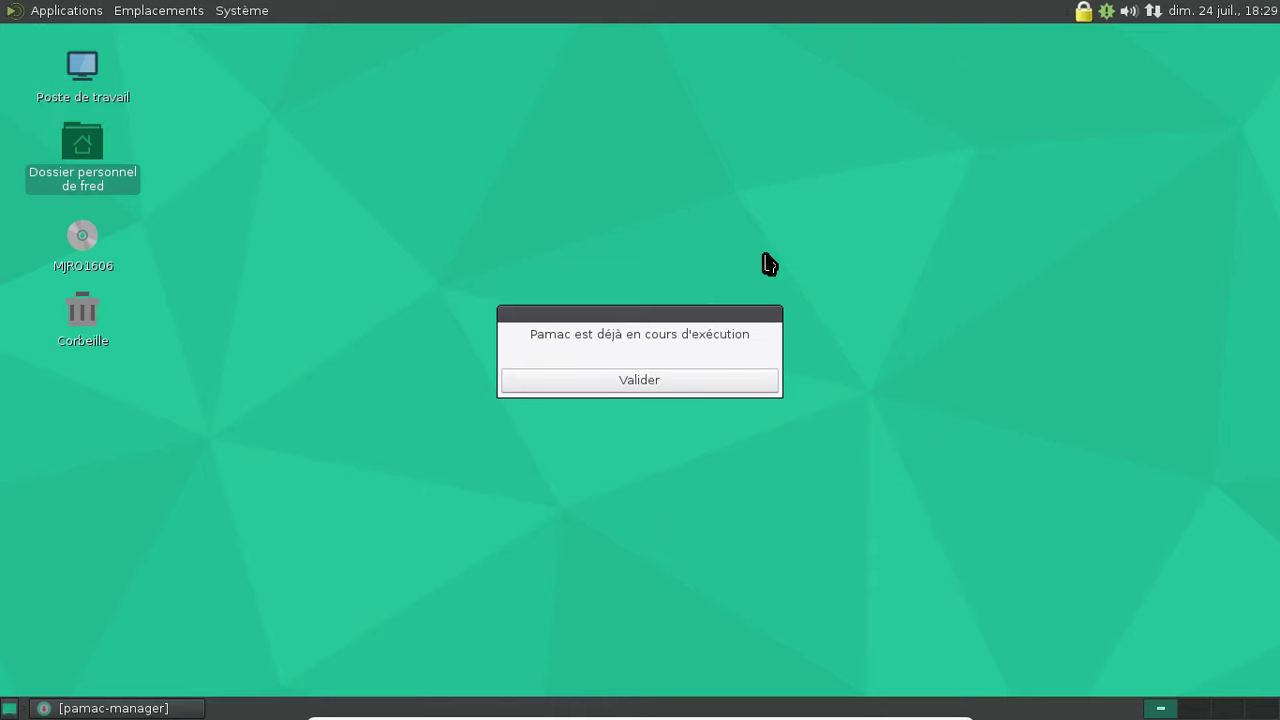
left_click(653, 385)
left_click(110, 708)
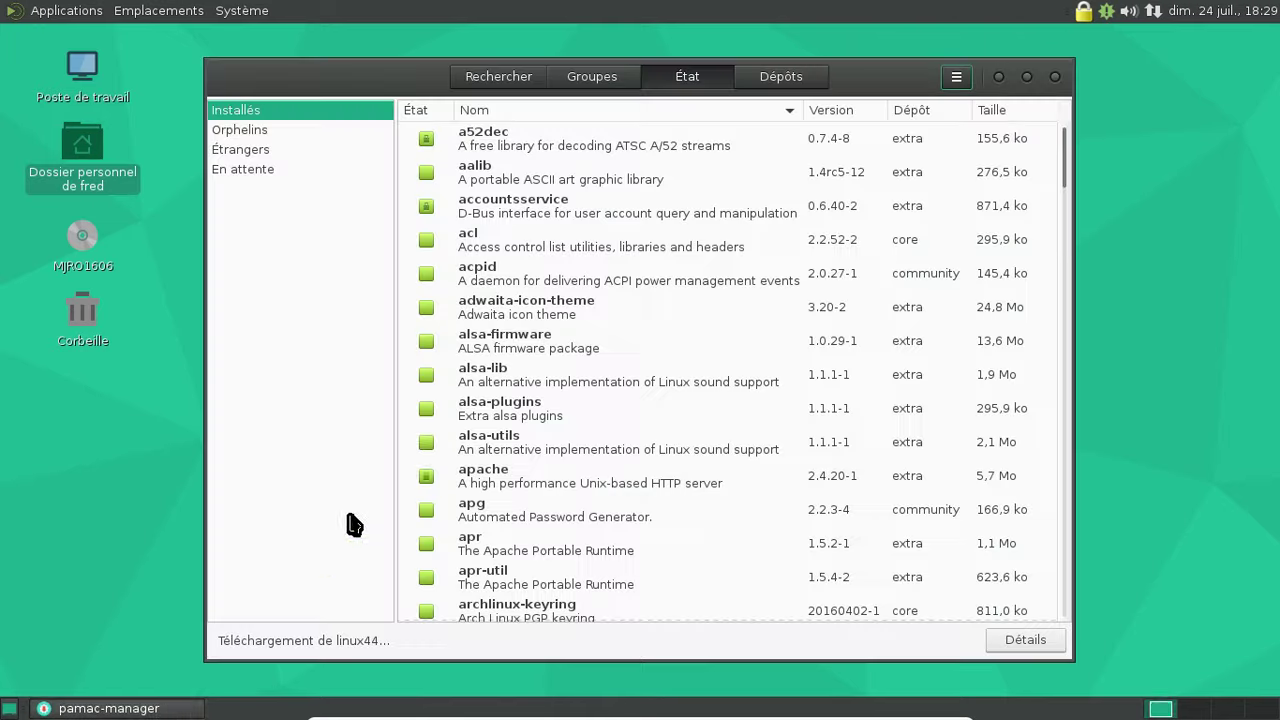
left_click(1012, 645)
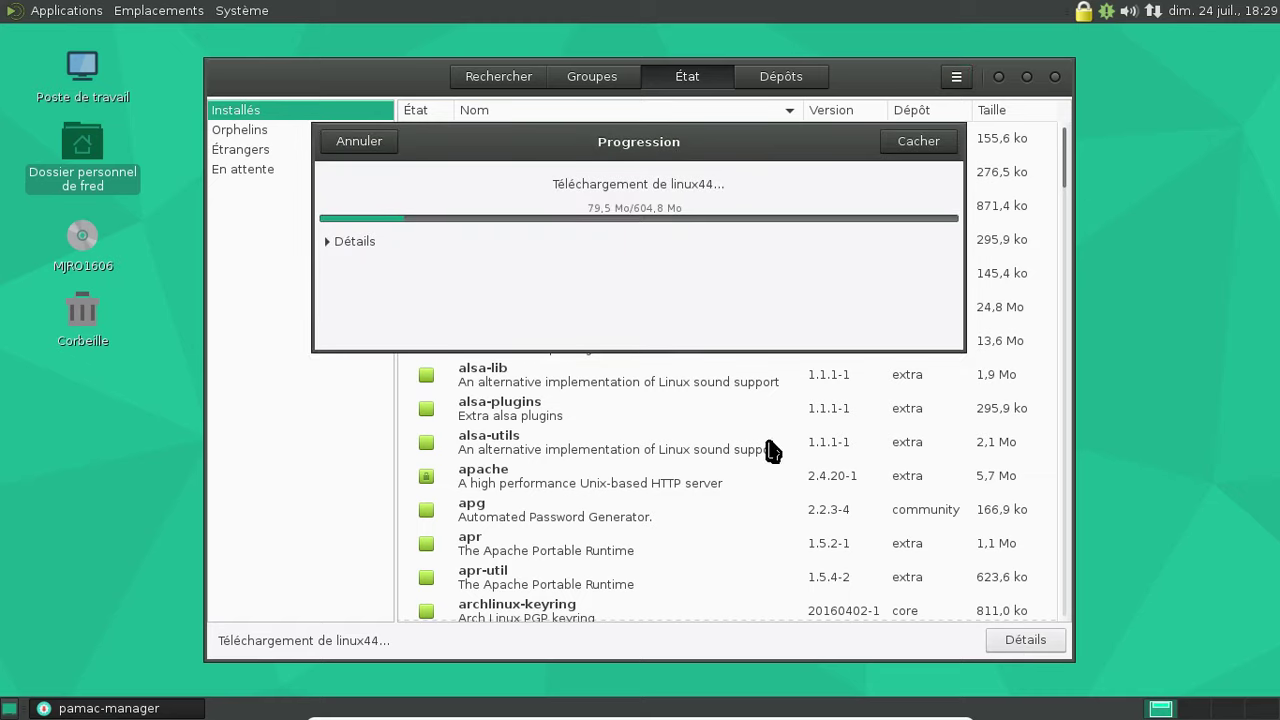
- Follow the detailed download log up to gparted, then hide the Progression dialog
left_click(330, 251)
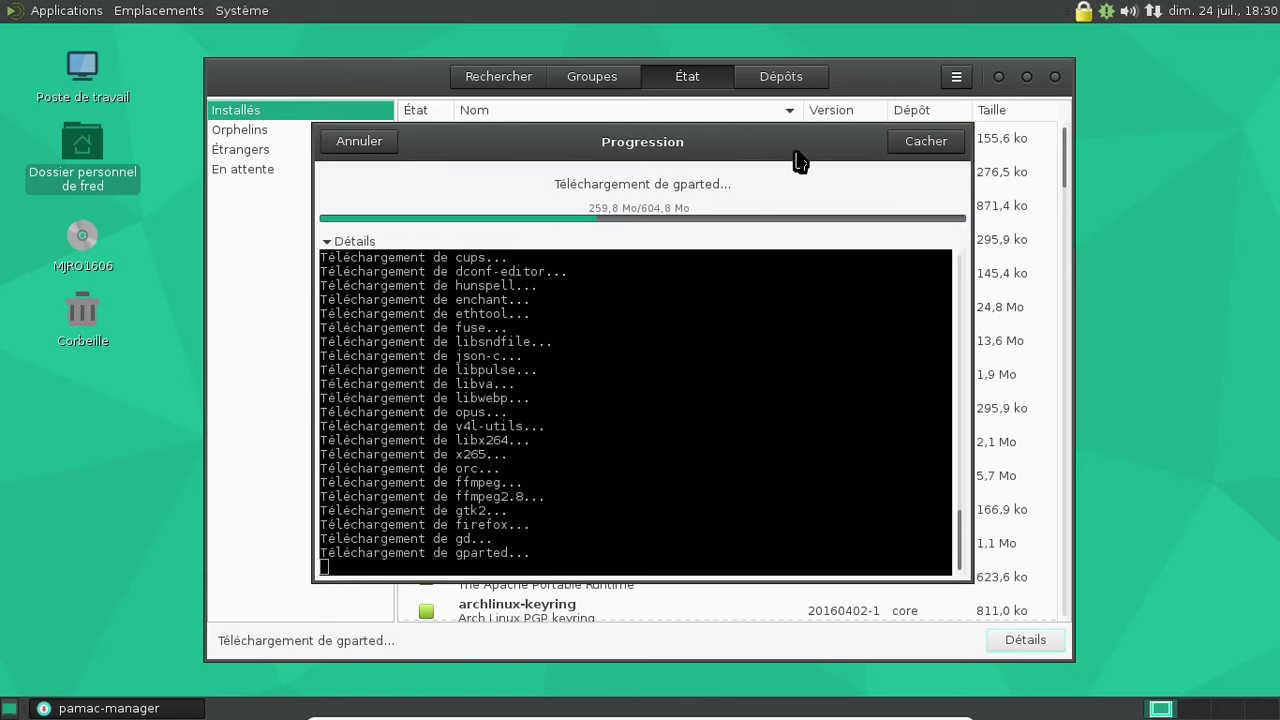
left_click(920, 145)
left_click(956, 77)
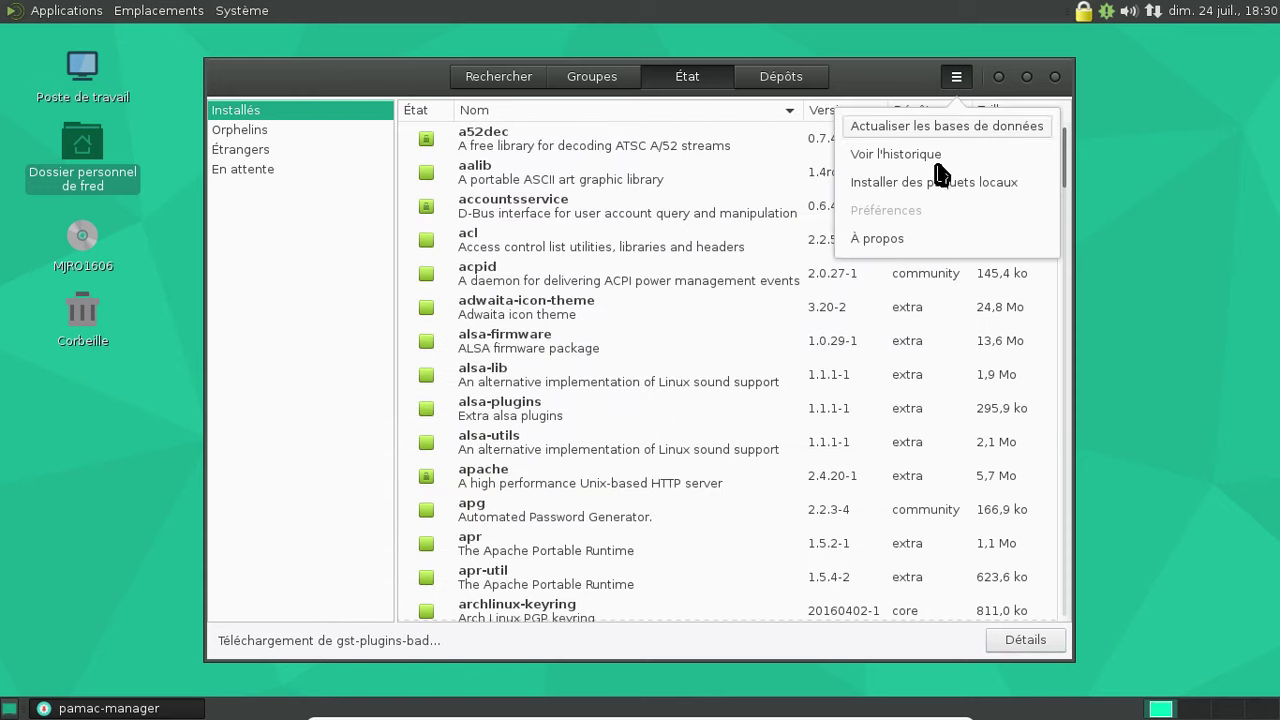
- View and close Pamac's 4.0.1-1 About box, then reshow the download progress
left_click(904, 243)
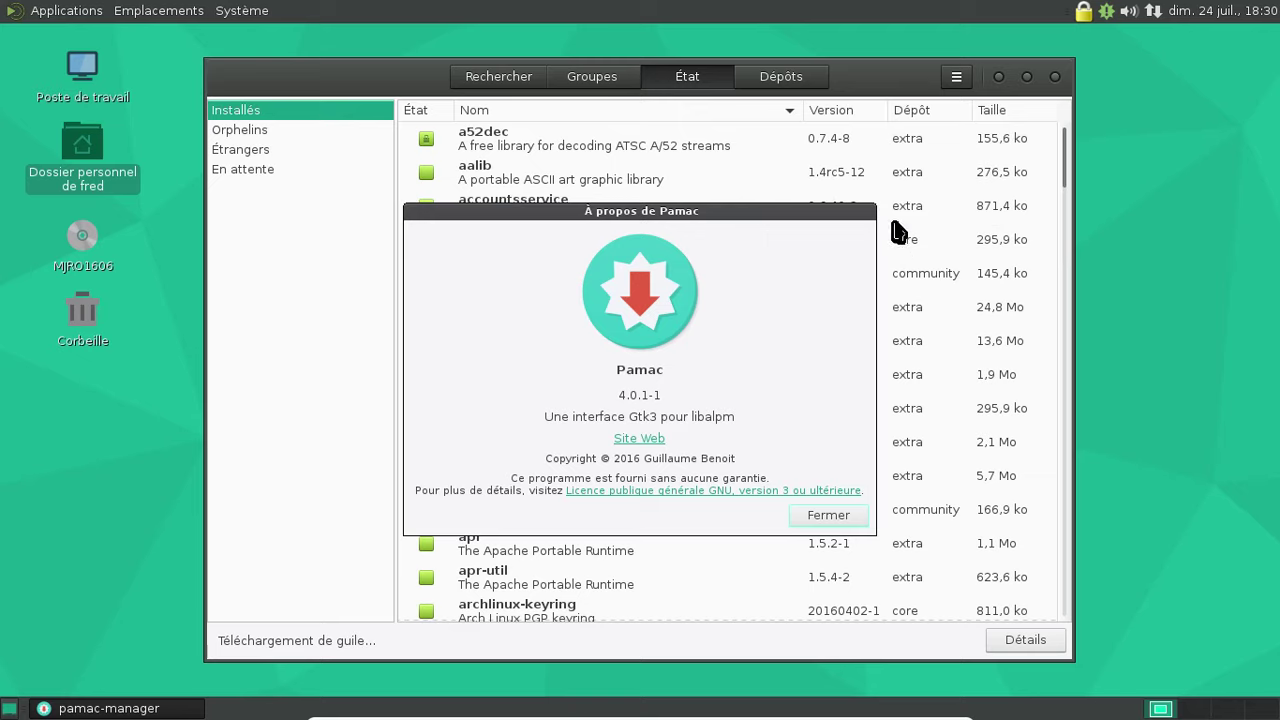
left_click(830, 516)
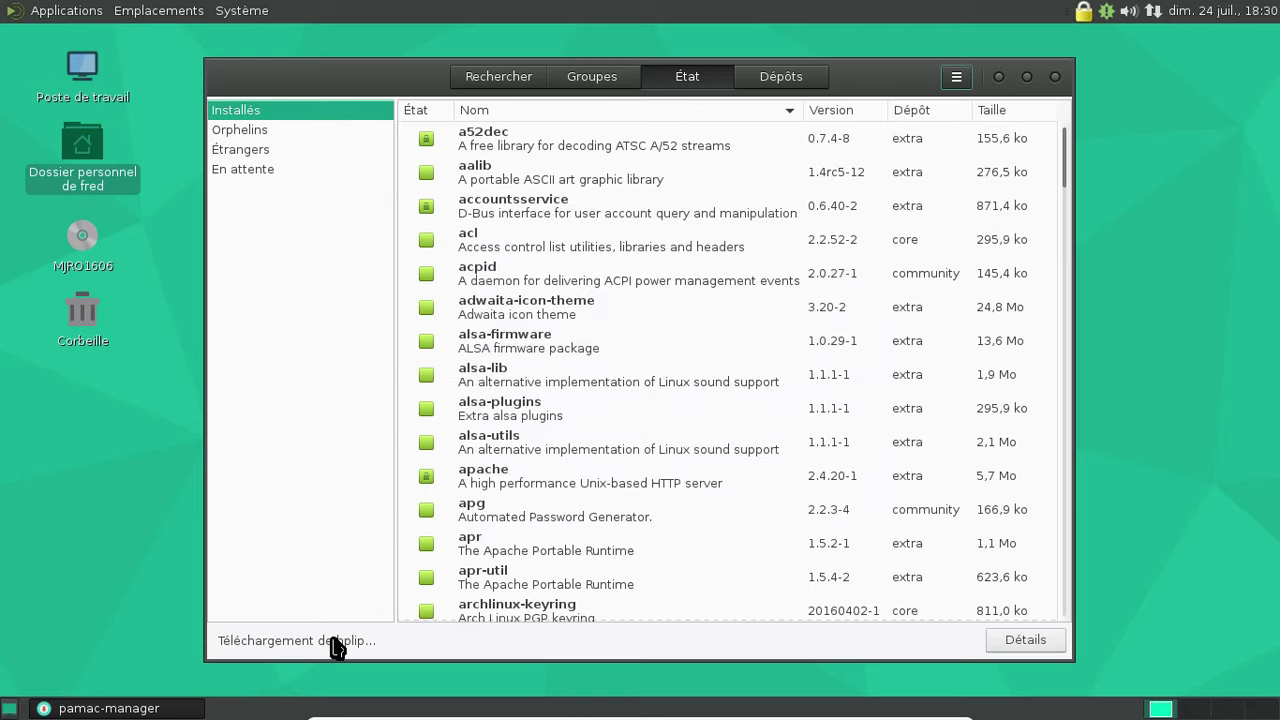
left_click(1040, 645)
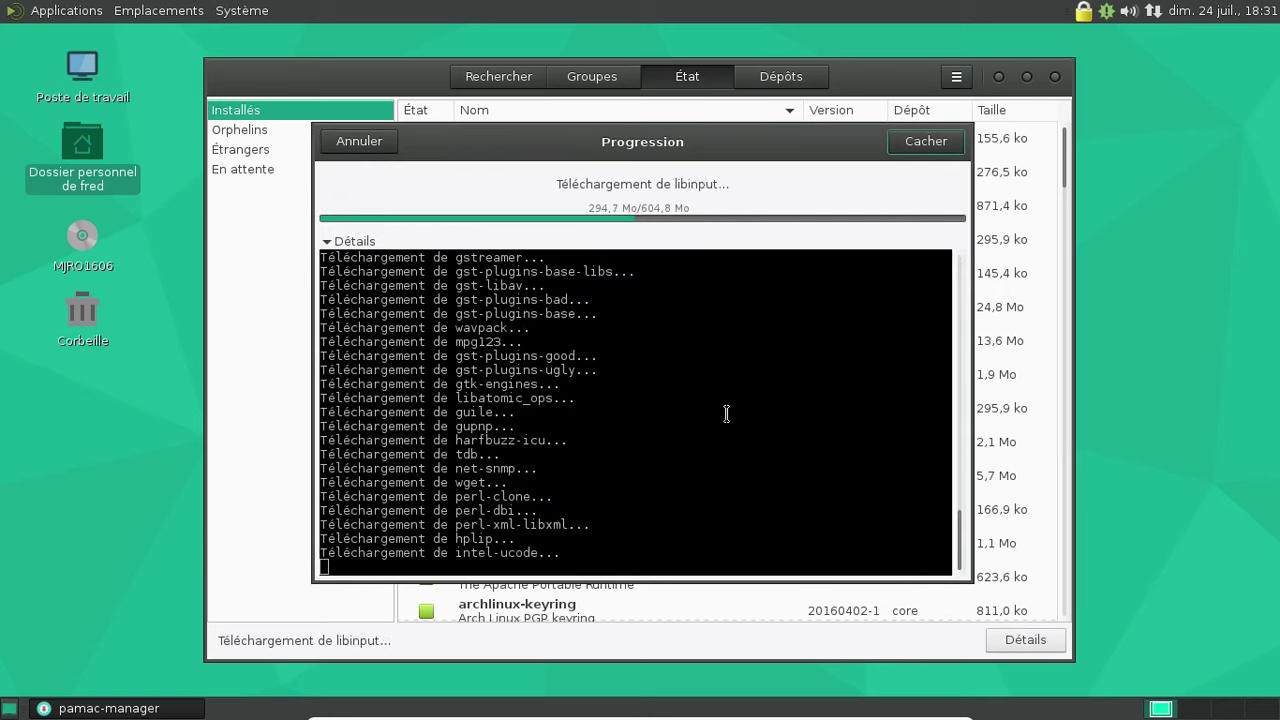
scroll(726, 413, "up", 15)
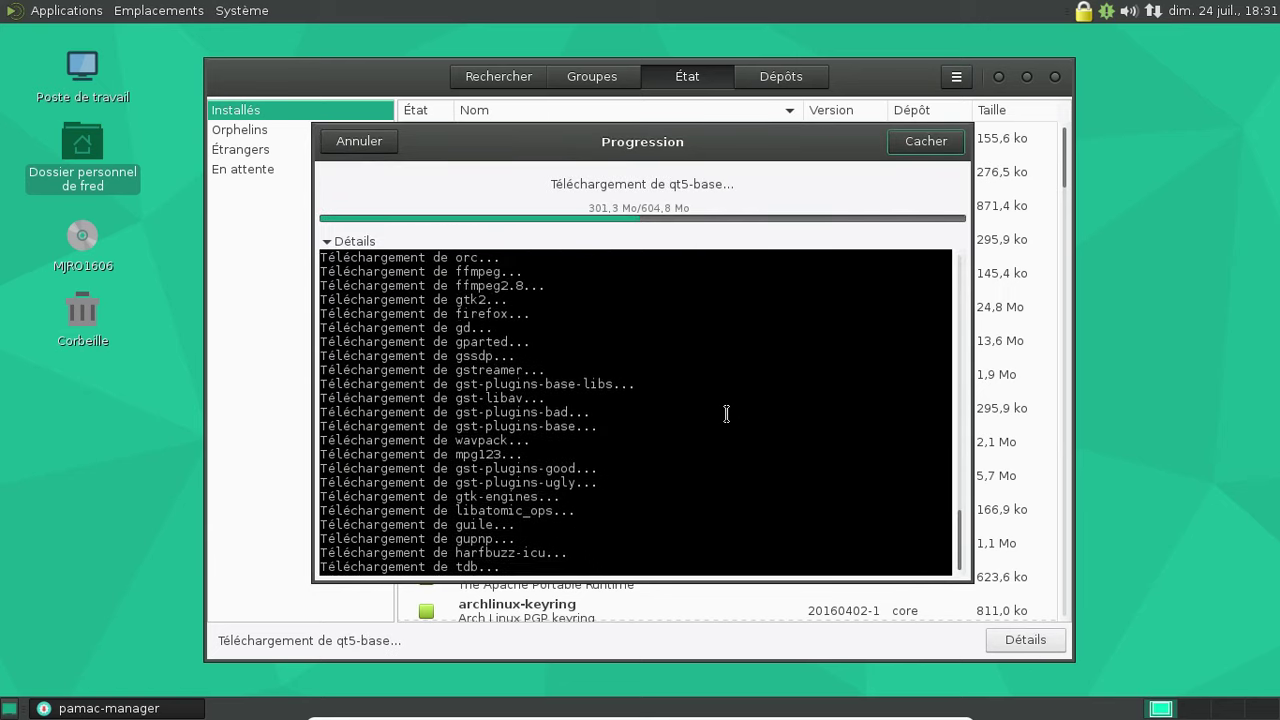
scroll(723, 414, "up", 5)
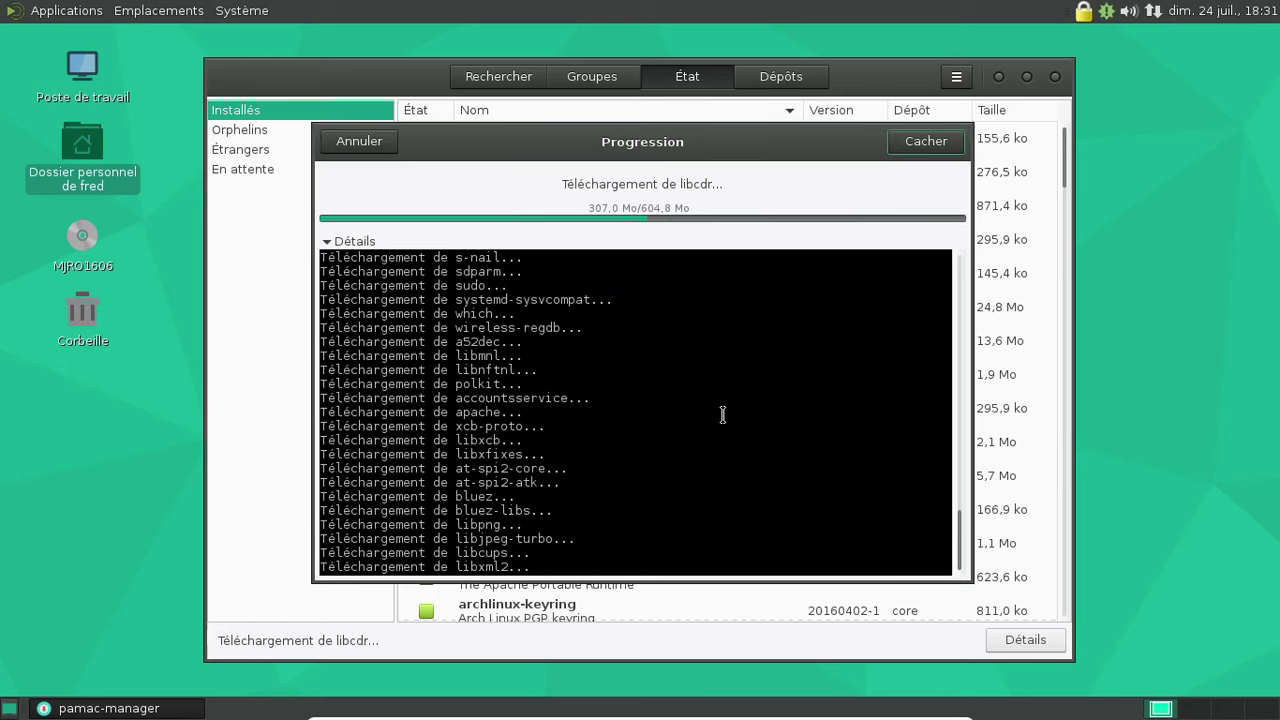
scroll(960, 540, "down", 10)
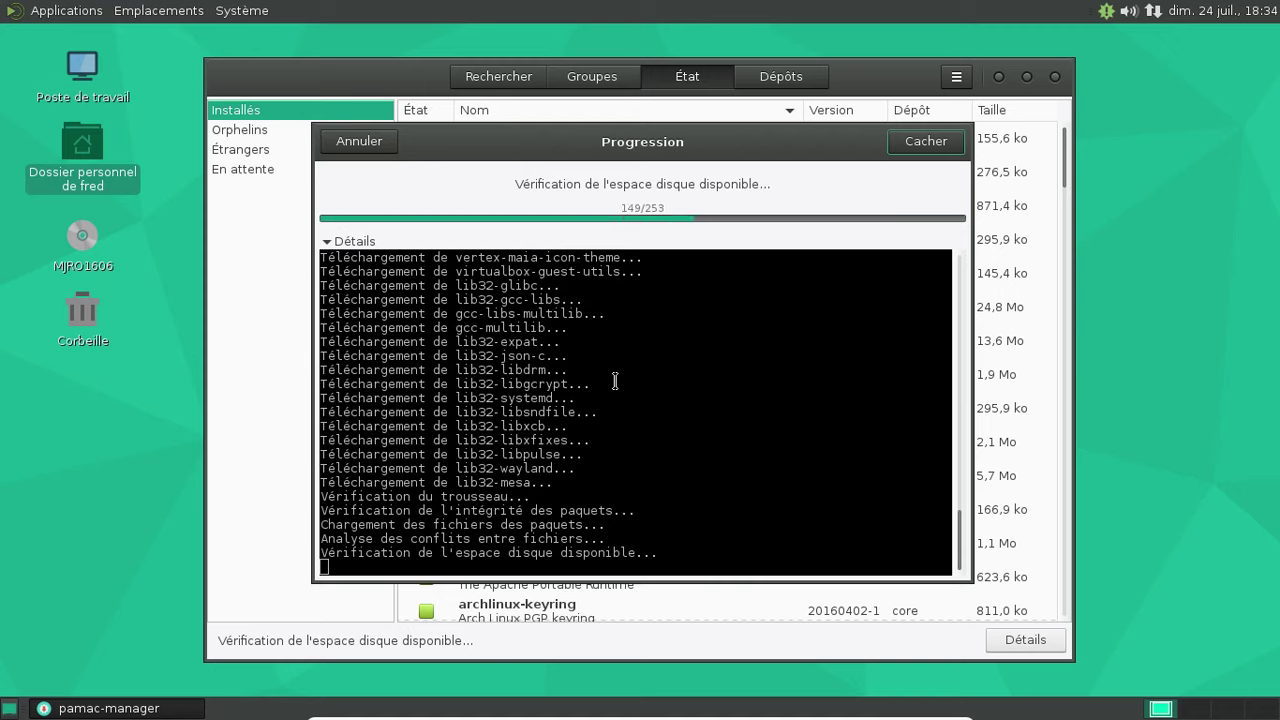
- Browse the Son et vidéo applications category while linux44 installs, then close the menu
left_click(95, 12)
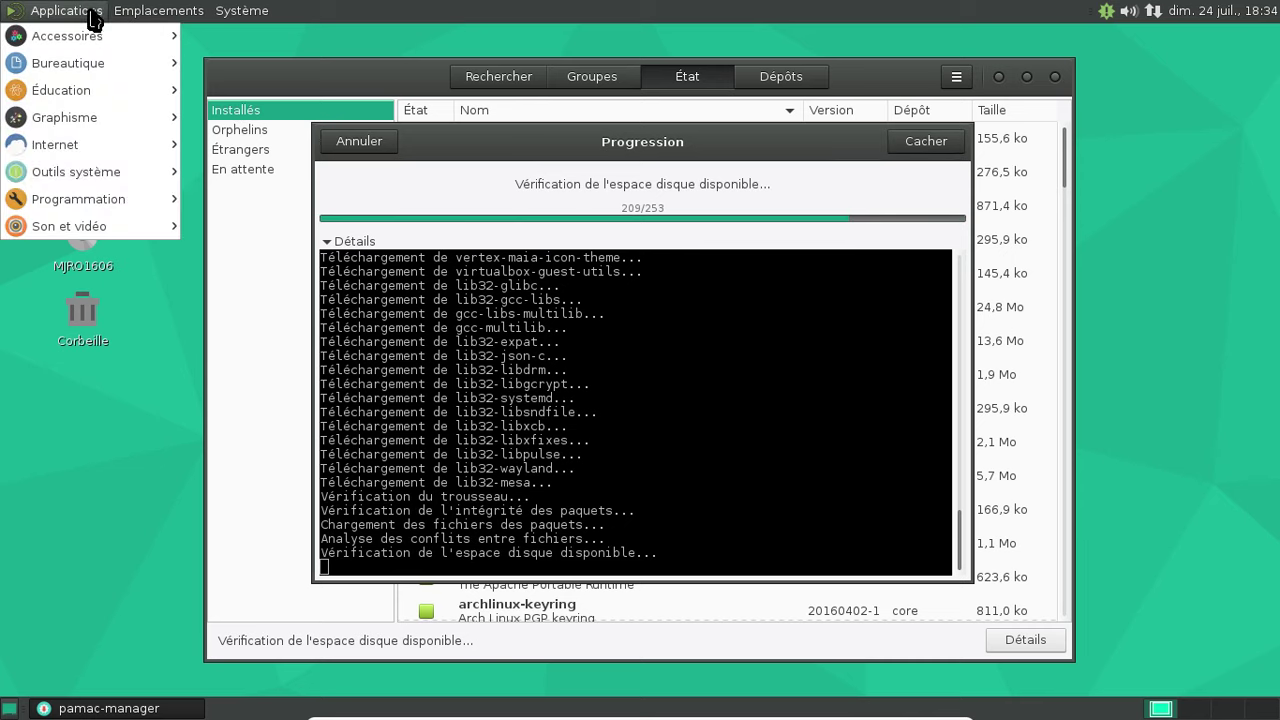
mouse_move(132, 228)
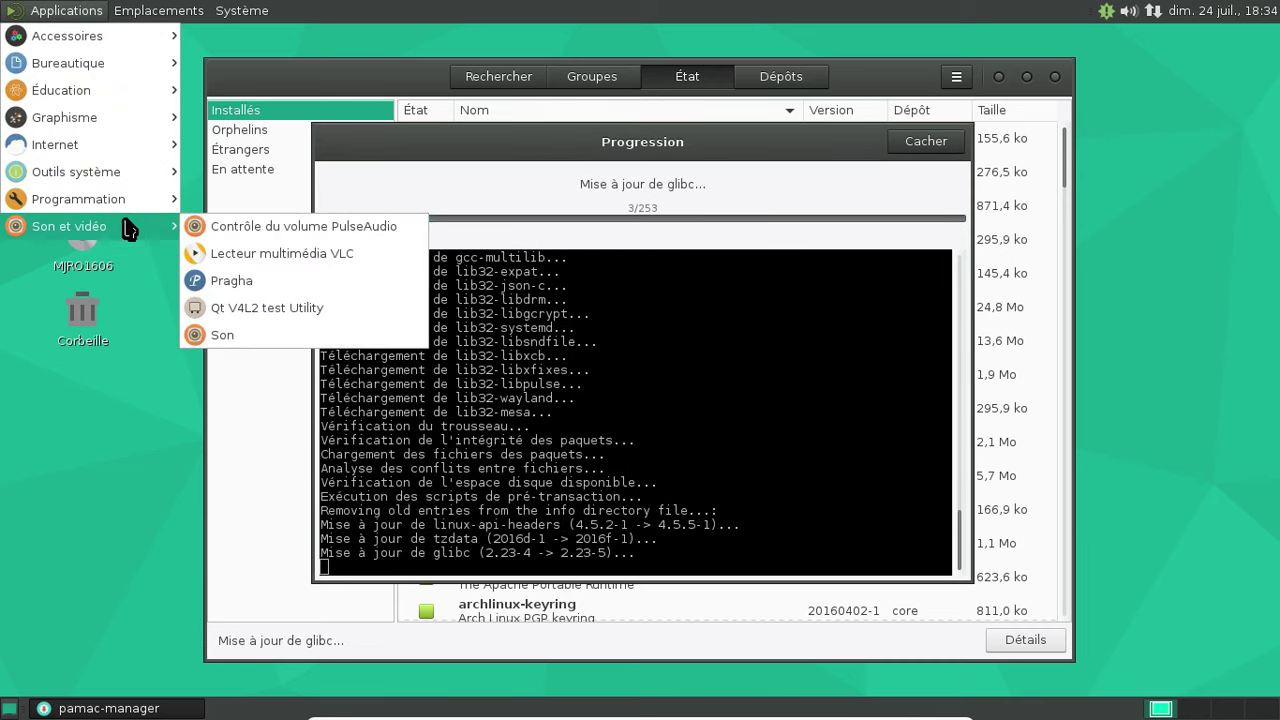
left_click(487, 163)
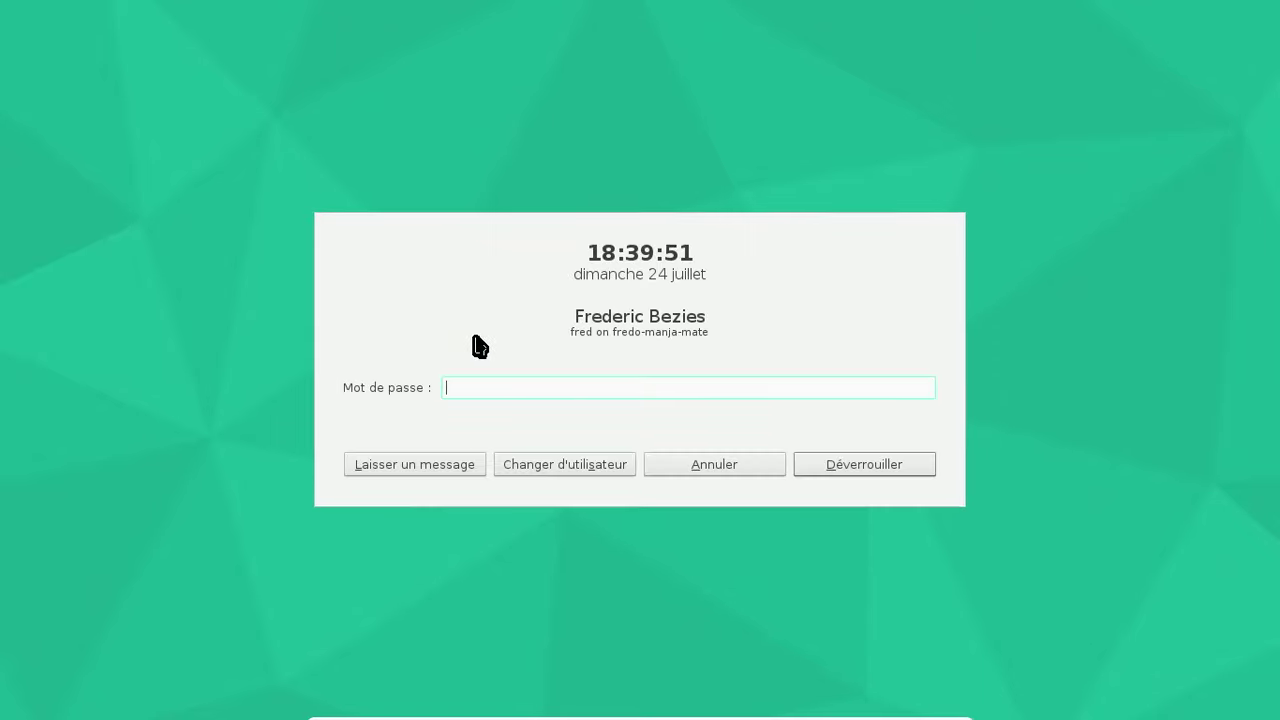
- Unlock the session by entering the account password on the lock screen
type("********")
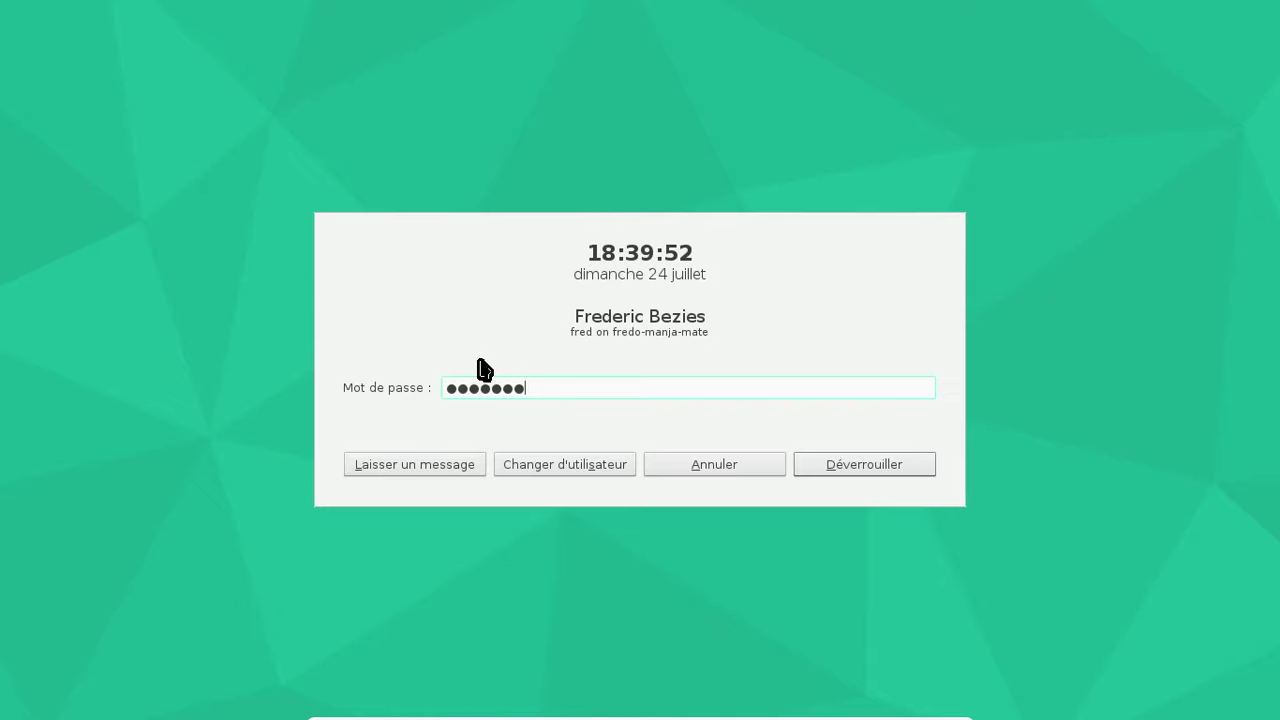
key("Return")
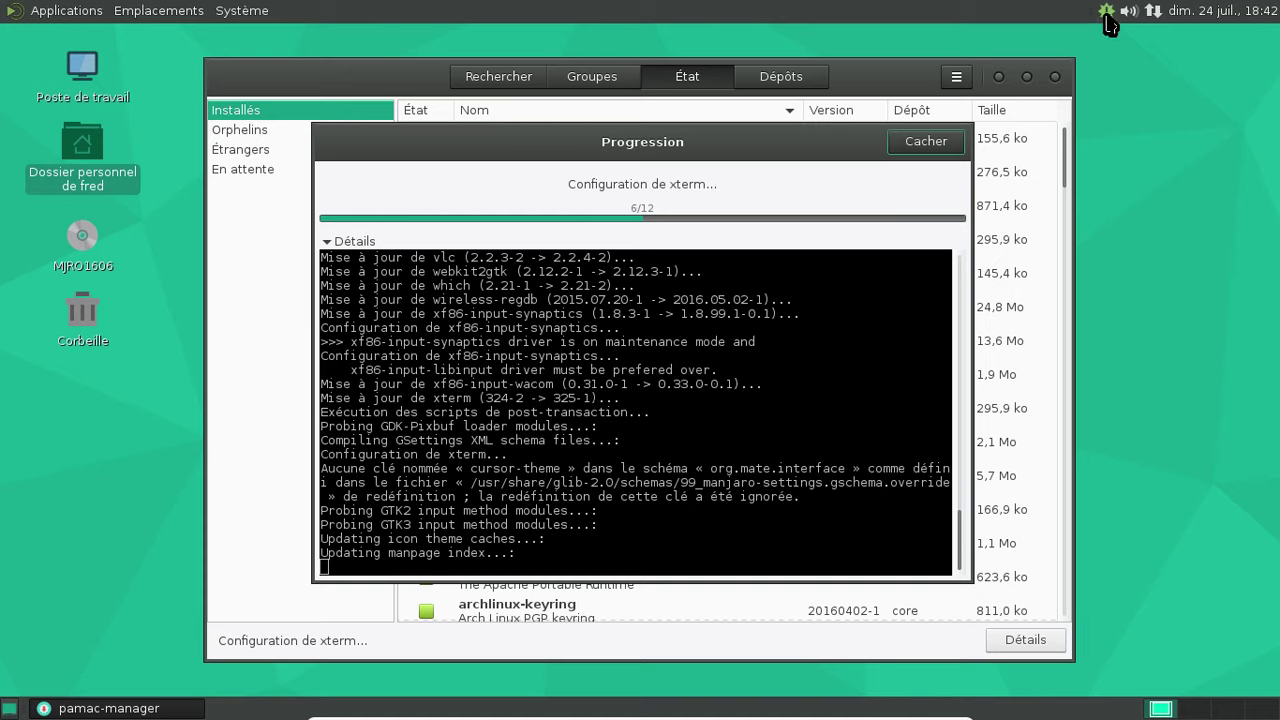
- Wait while packages install and the post-transaction scripts reach step 6 of 12
mouse_move(1109, 22)
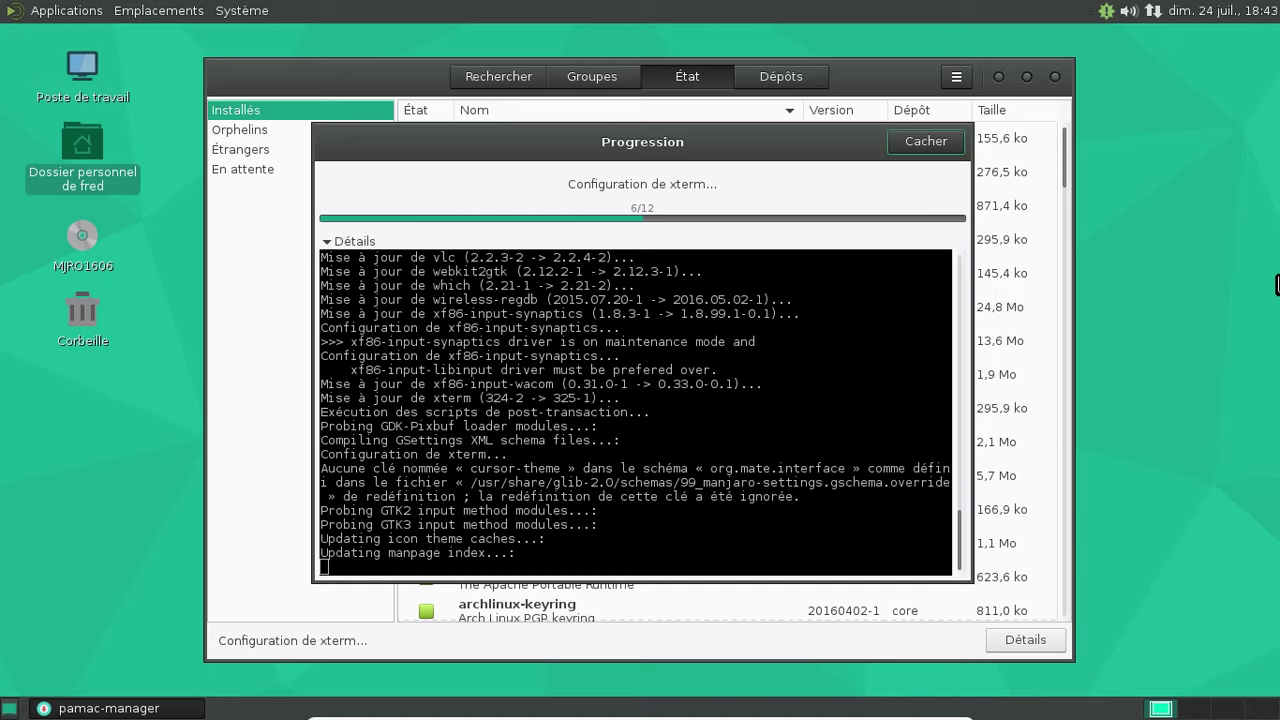
- Launch MATE Terminal from Outils système and search running processes for mandb with ps -A | grep
left_click(246, 12)
left_click(246, 12)
left_click(66, 12)
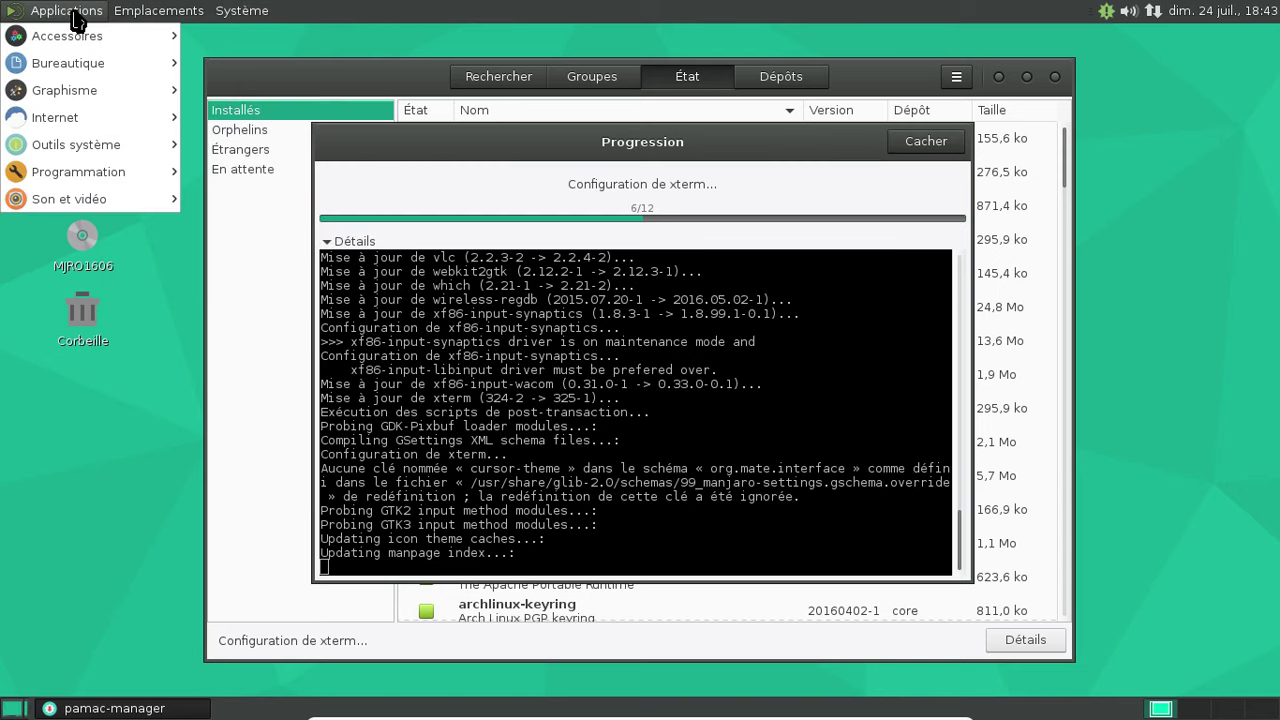
mouse_move(100, 150)
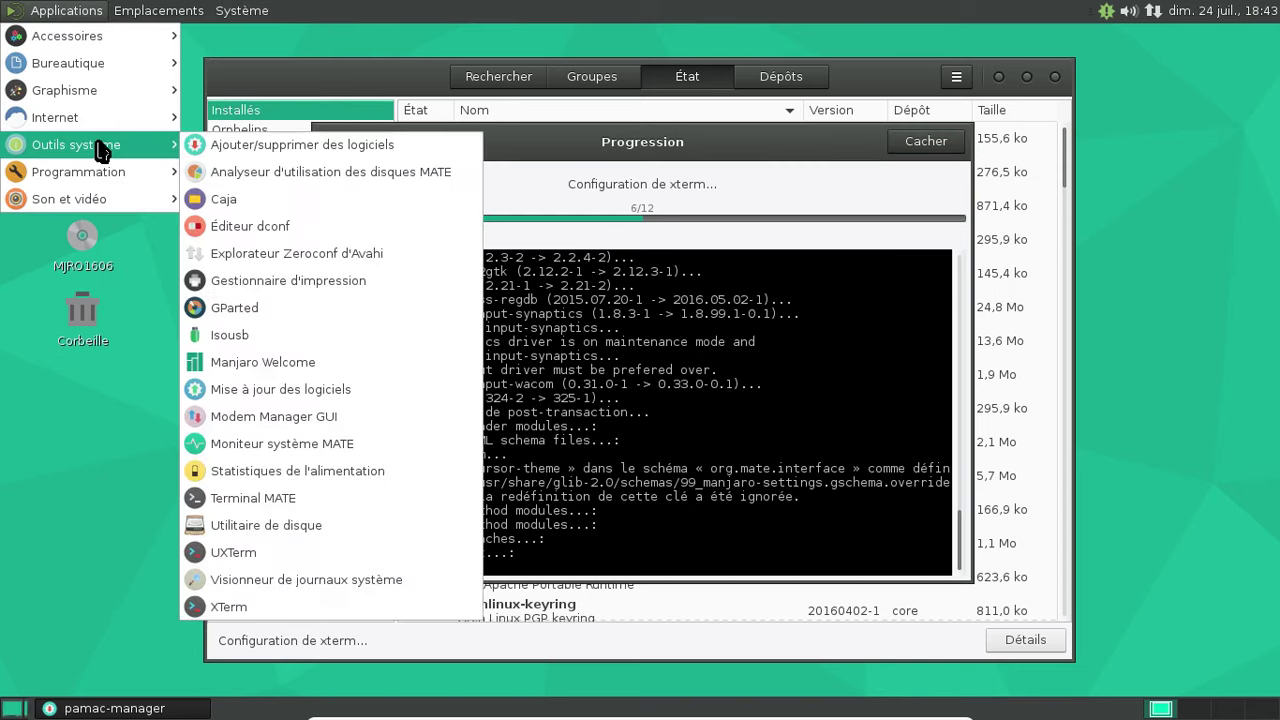
left_click(252, 498)
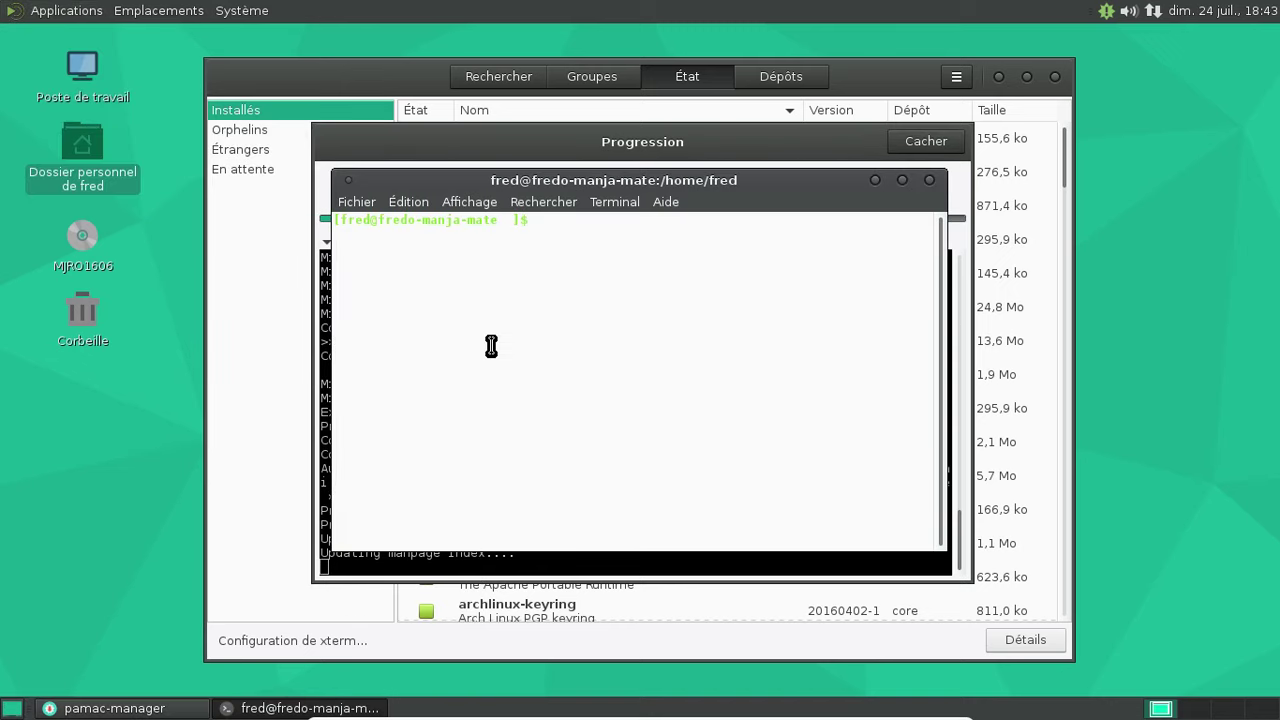
type("ps -A | grep manb")
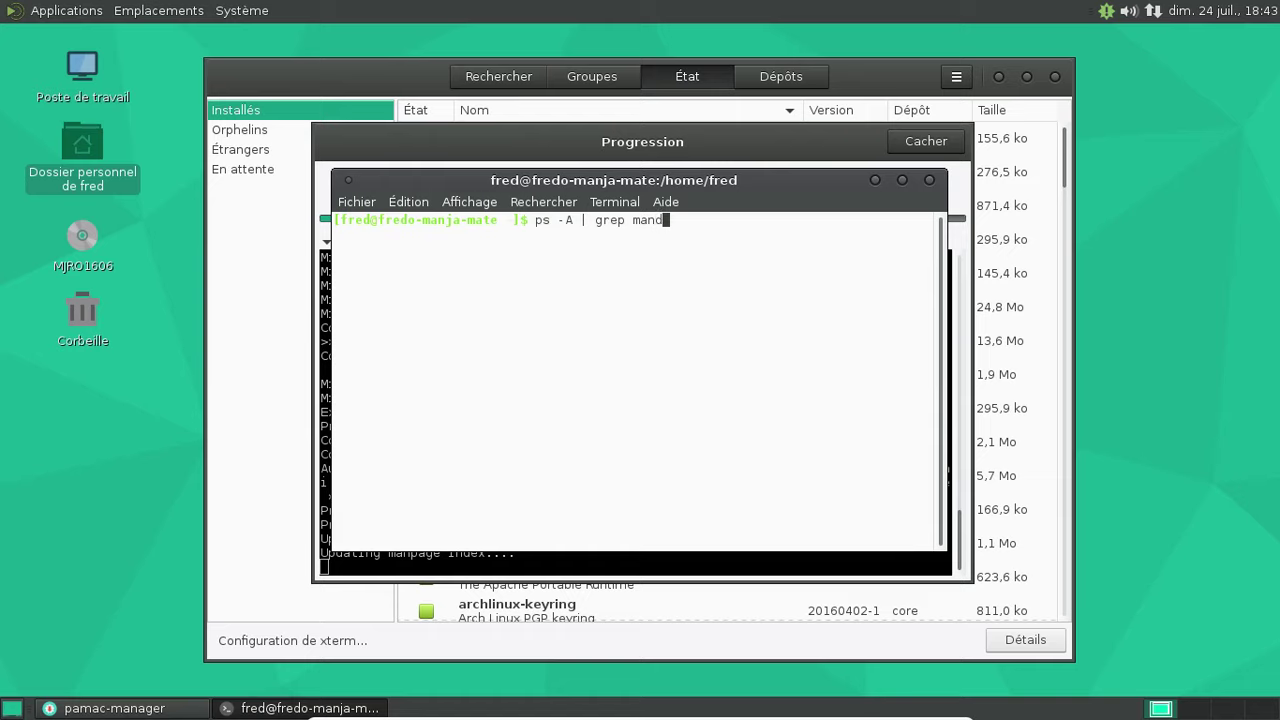
type("b")
key("Return")
- Force-kill the stuck mandb process 8384 with sudo kill -9, then close the terminal
type("sudo kill -")
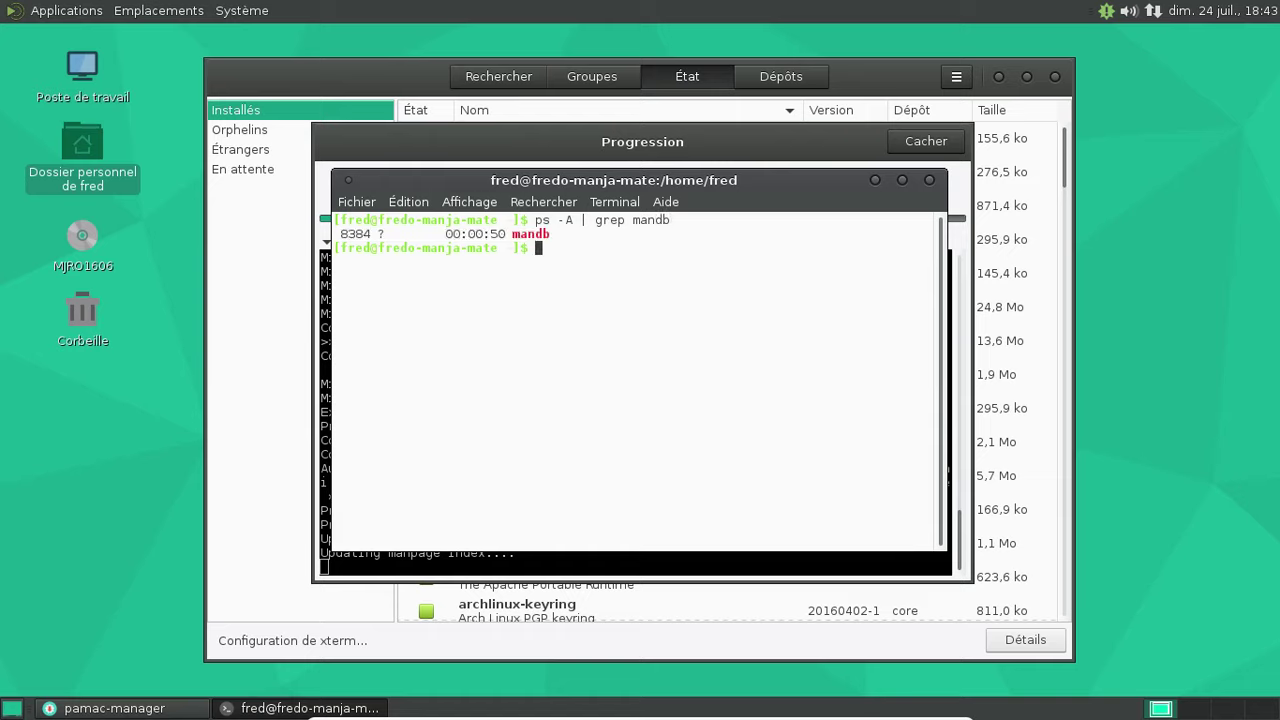
type("9 8384")
key("Return")
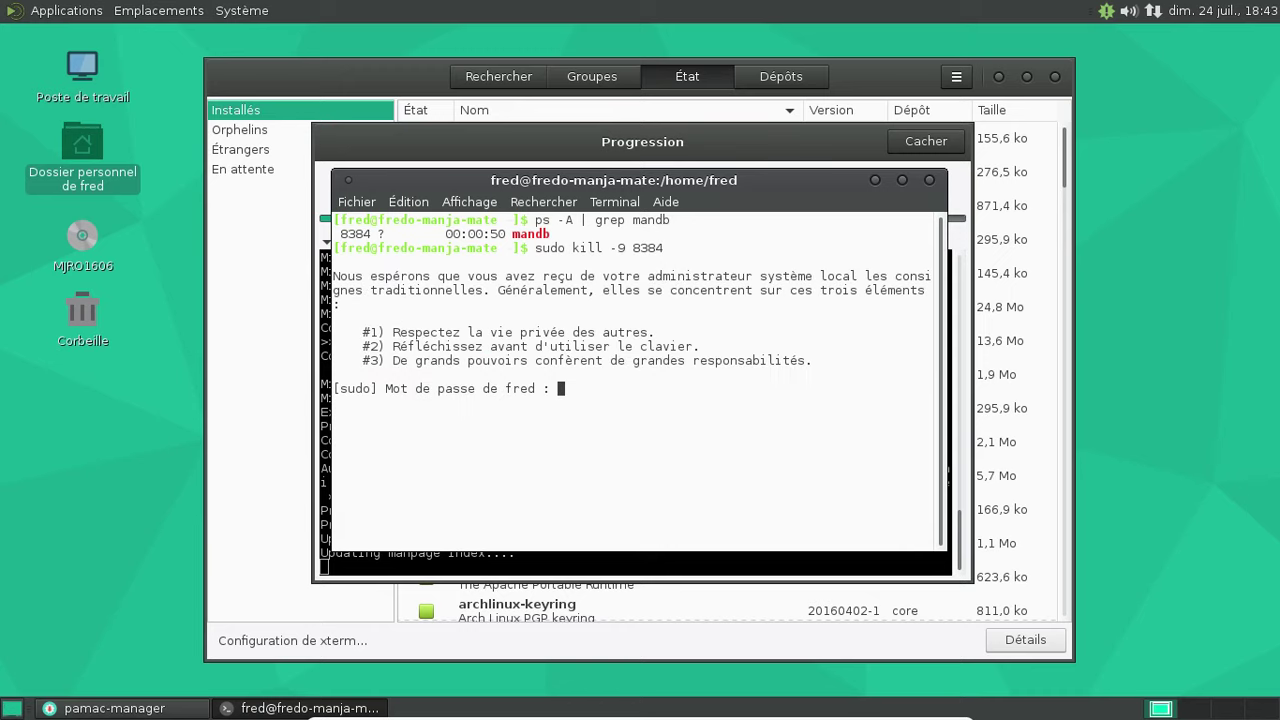
key("Return")
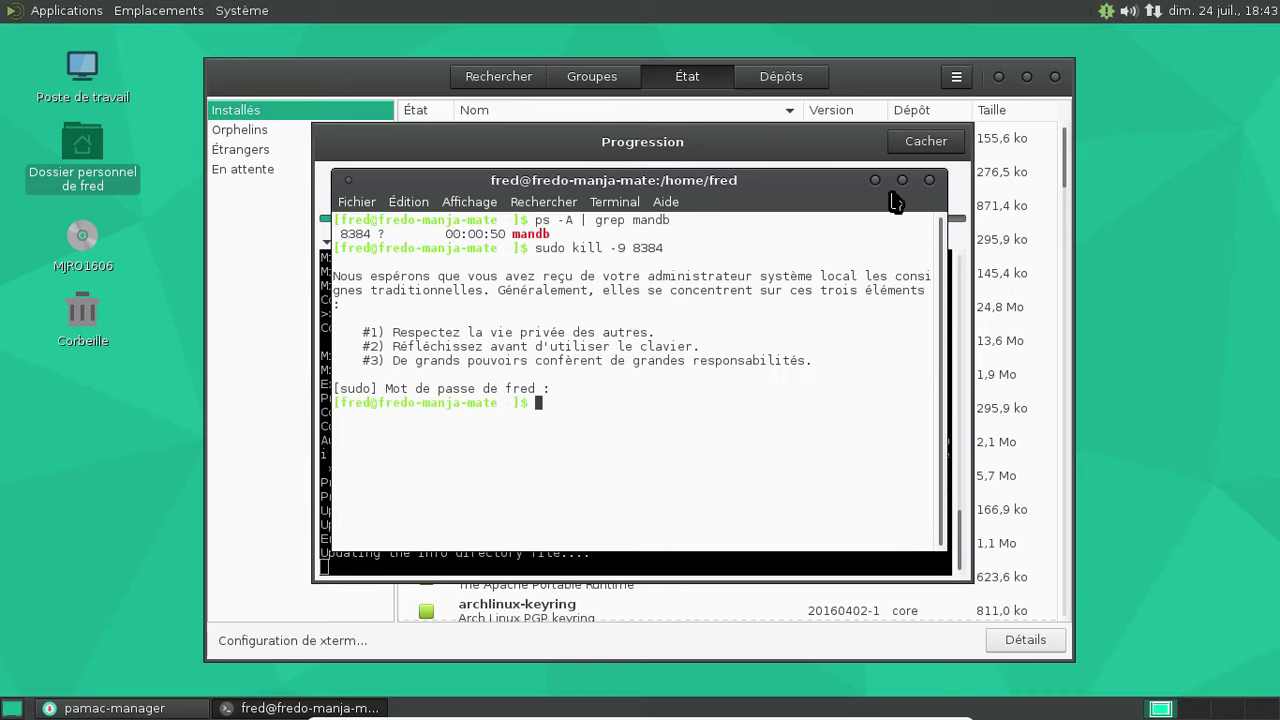
left_click(929, 179)
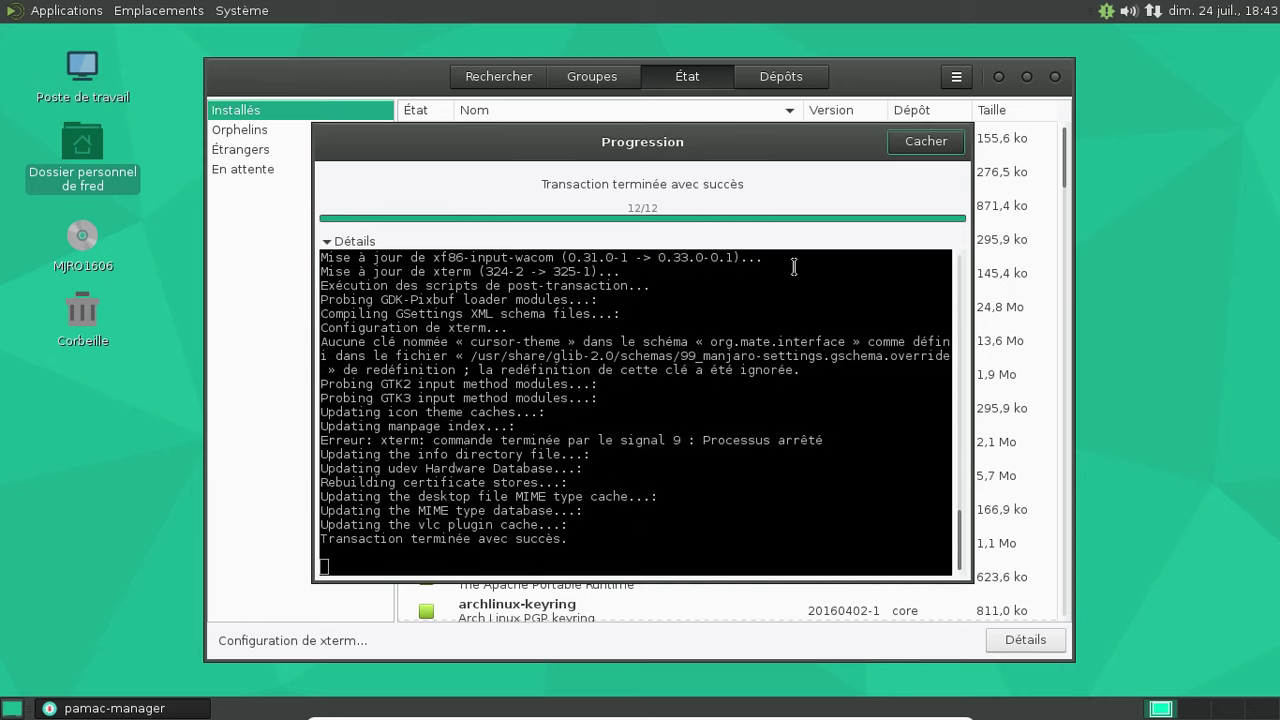
- Uninstall the orphan package python-pyqt4, authenticating with the administrator password
left_click(907, 143)
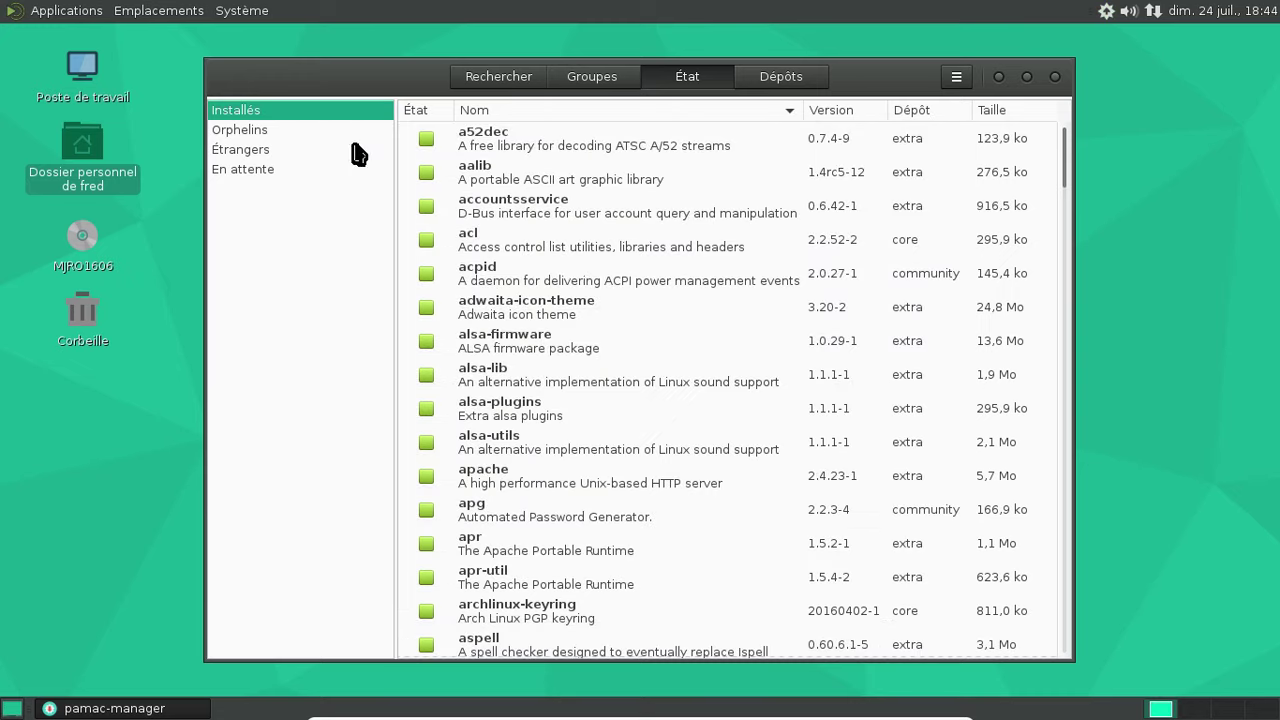
left_click(238, 150)
left_click(237, 133)
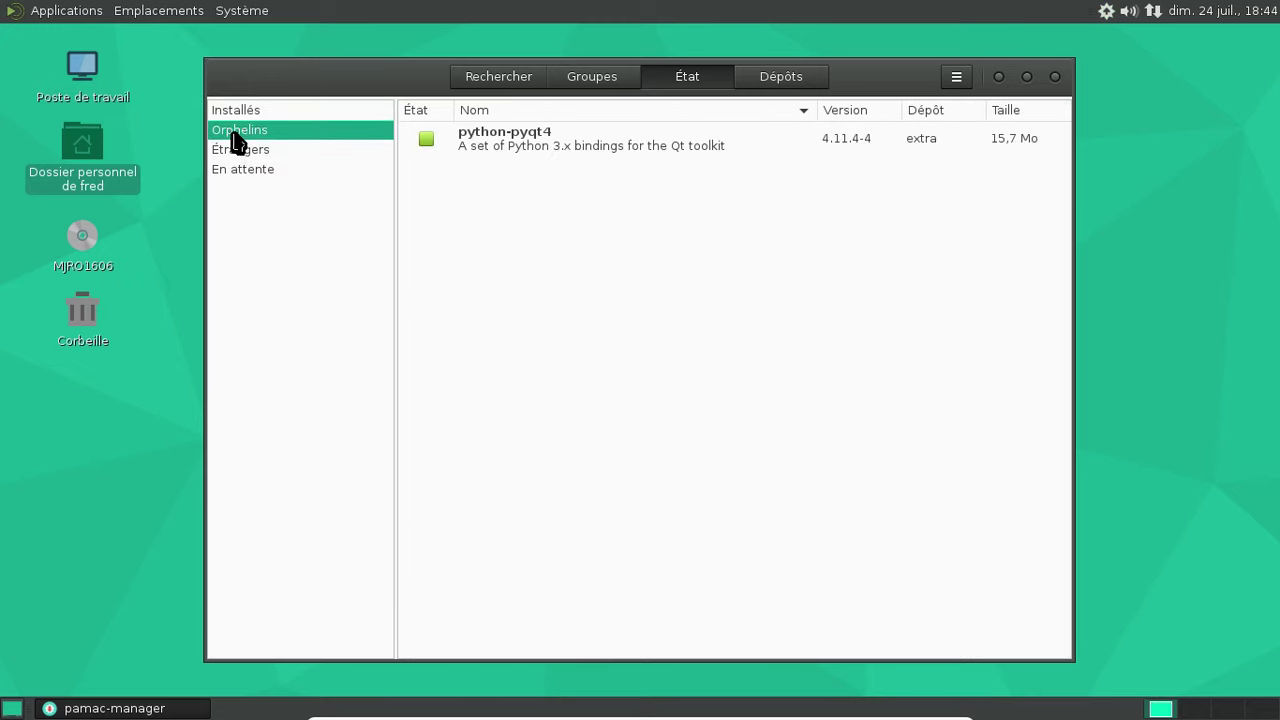
left_click(505, 140)
right_click(505, 140)
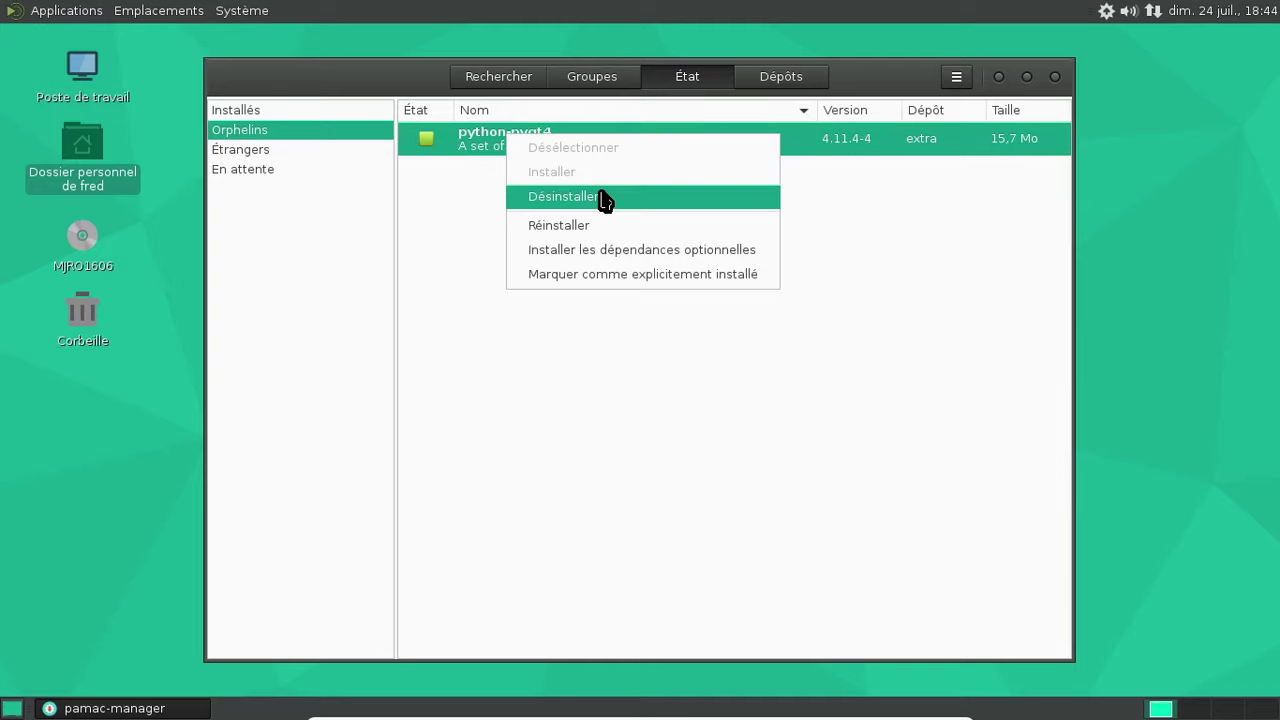
left_click(601, 197)
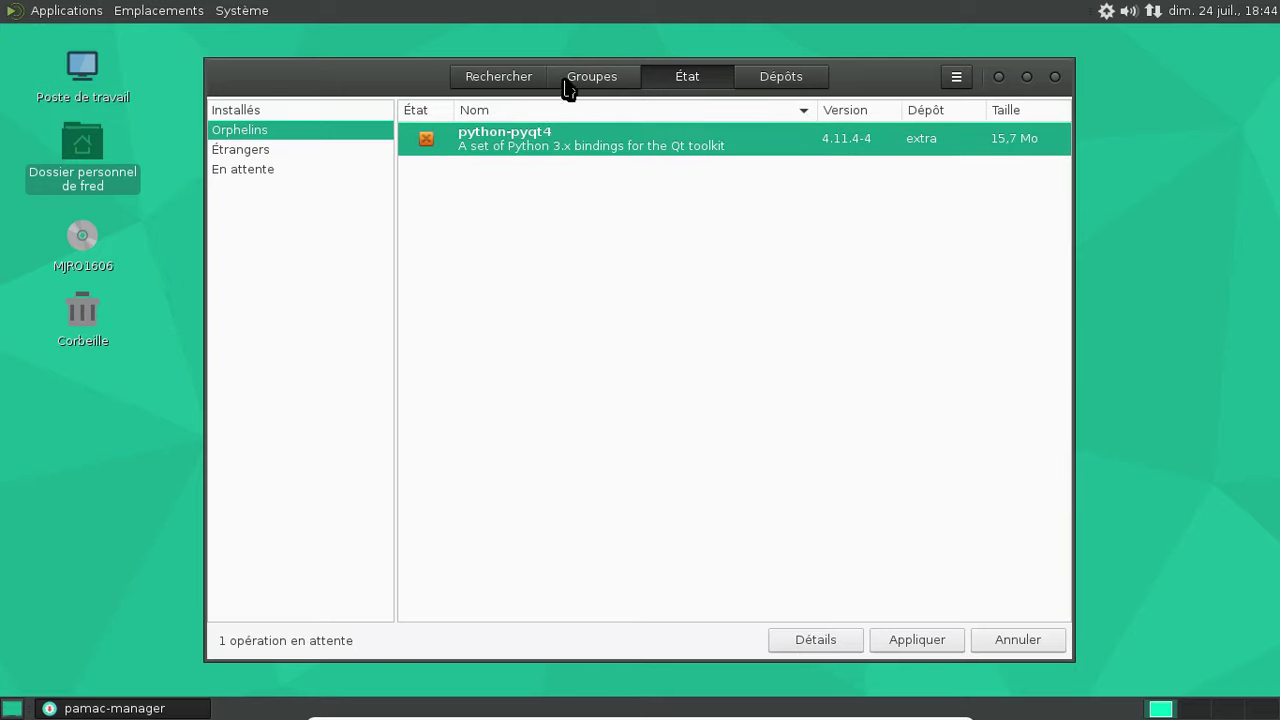
left_click(928, 642)
left_click(852, 224)
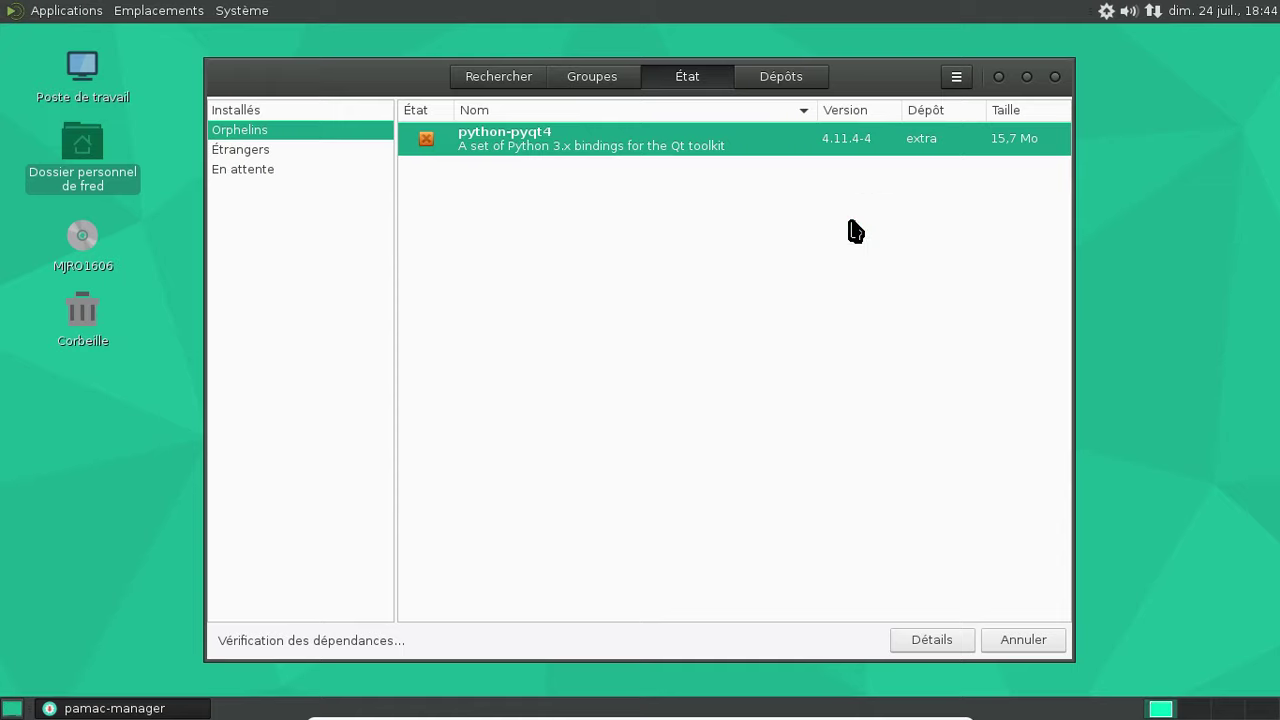
type("********")
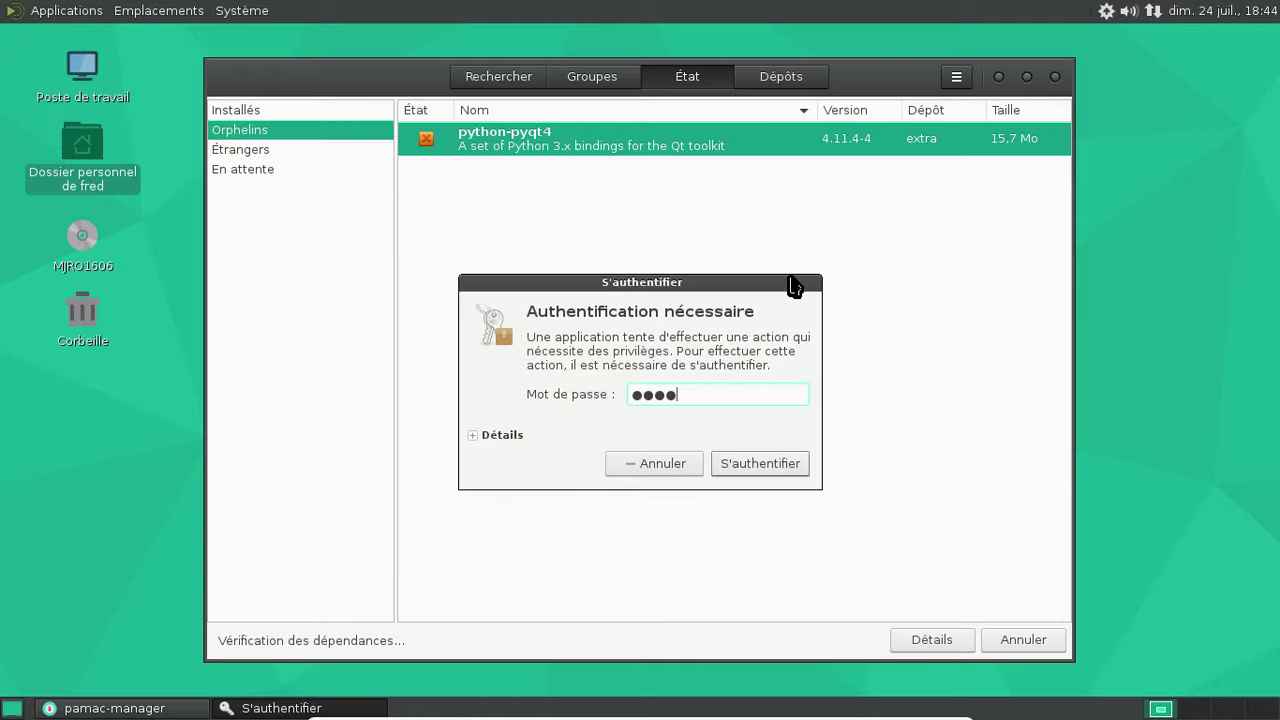
key("Return")
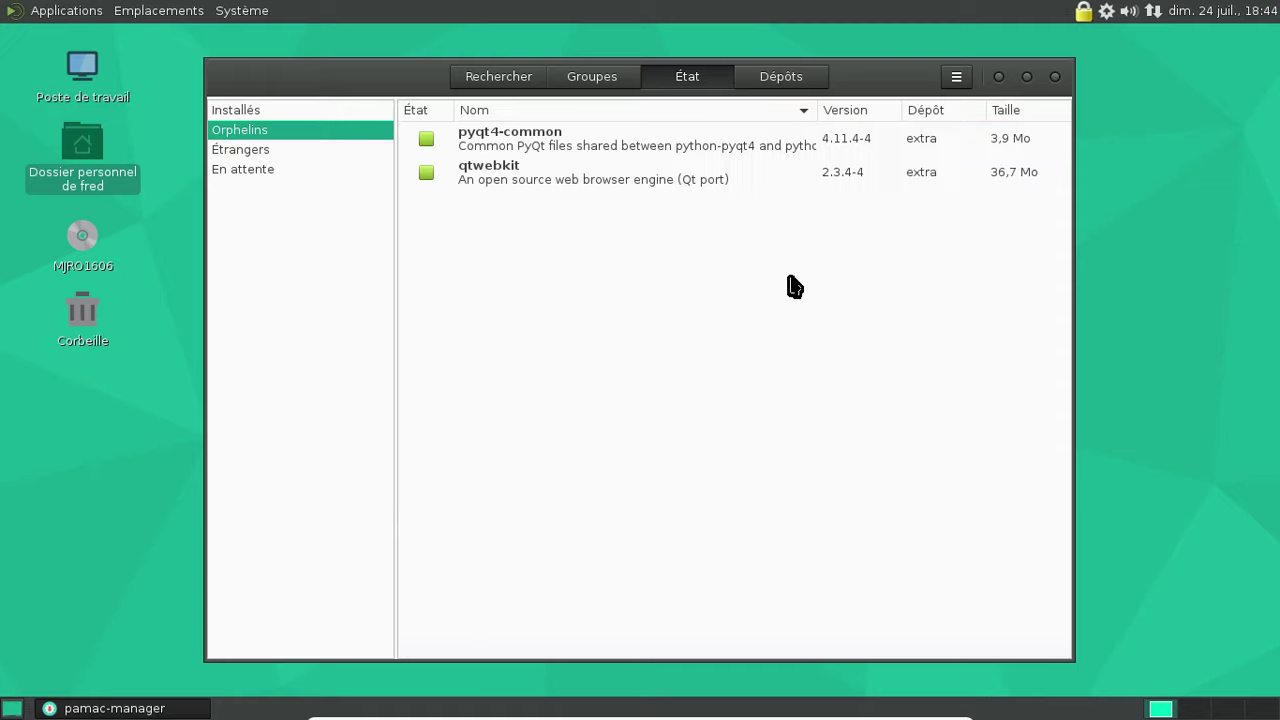
- Uninstall the remaining orphans pyqt4-common and qtwebkit, then confirm the orphan list is empty
left_click(441, 140)
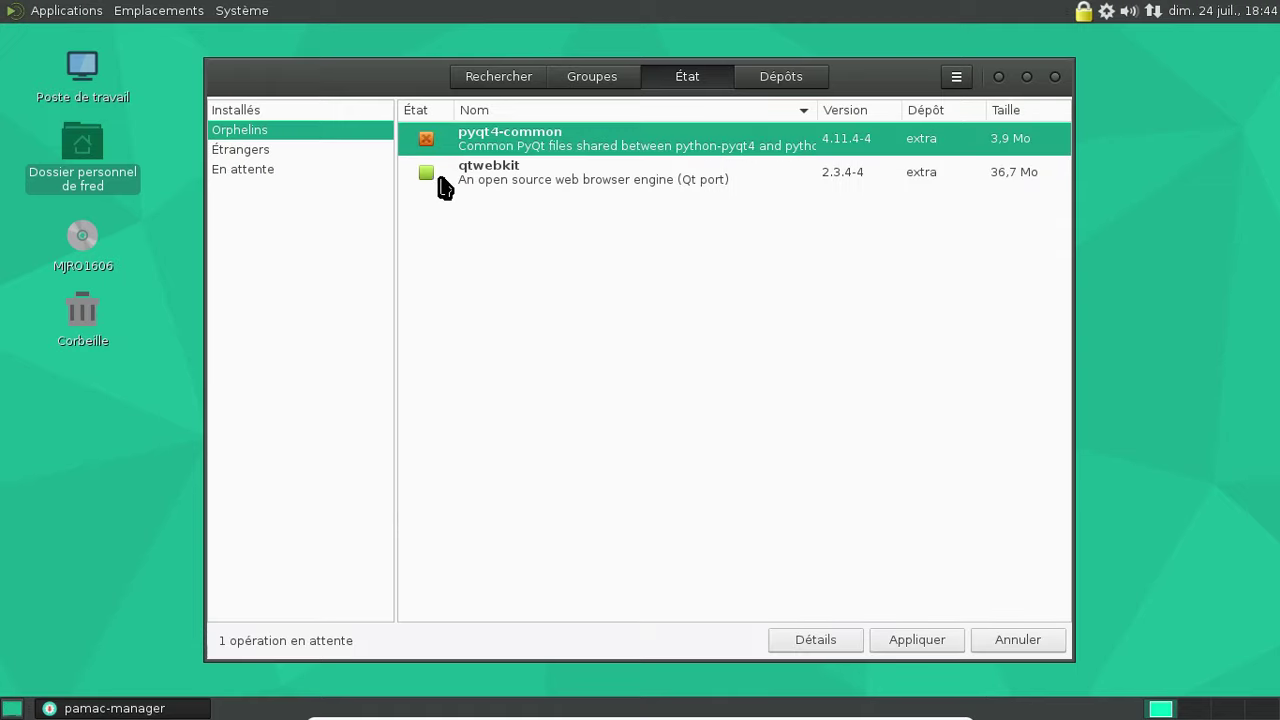
left_click(439, 182, "ctrl")
left_click(426, 174)
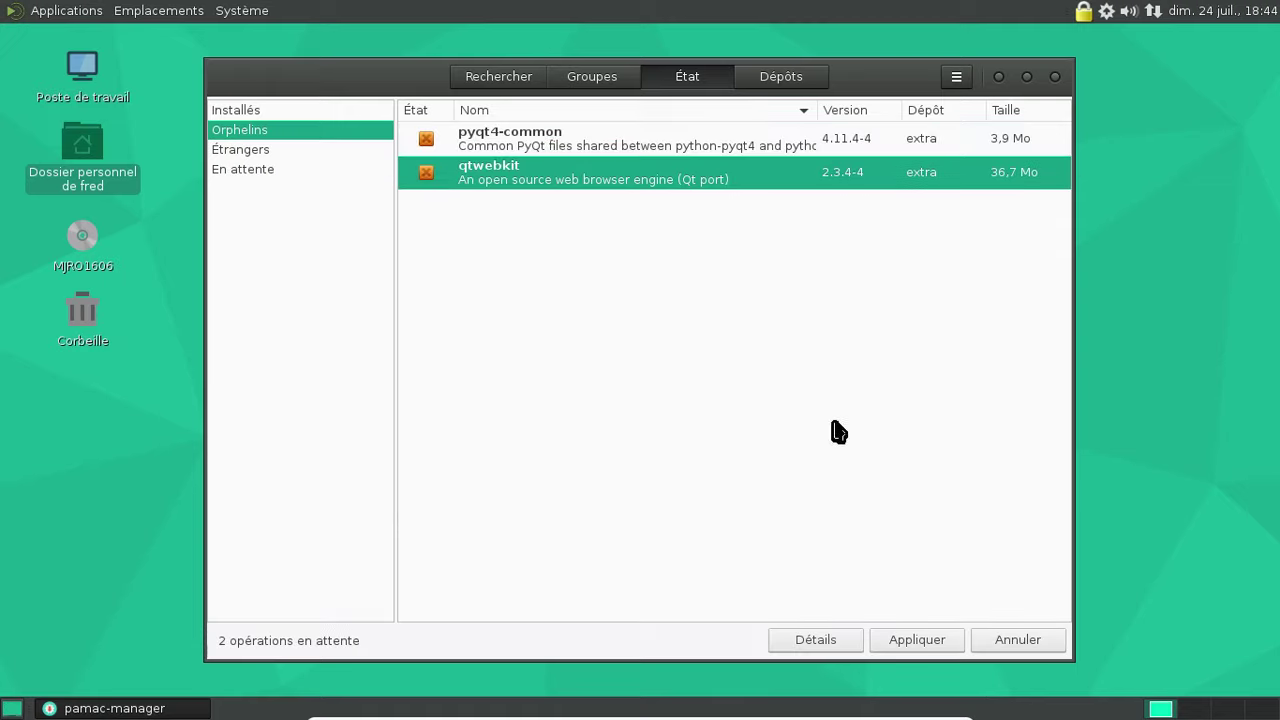
left_click(929, 641)
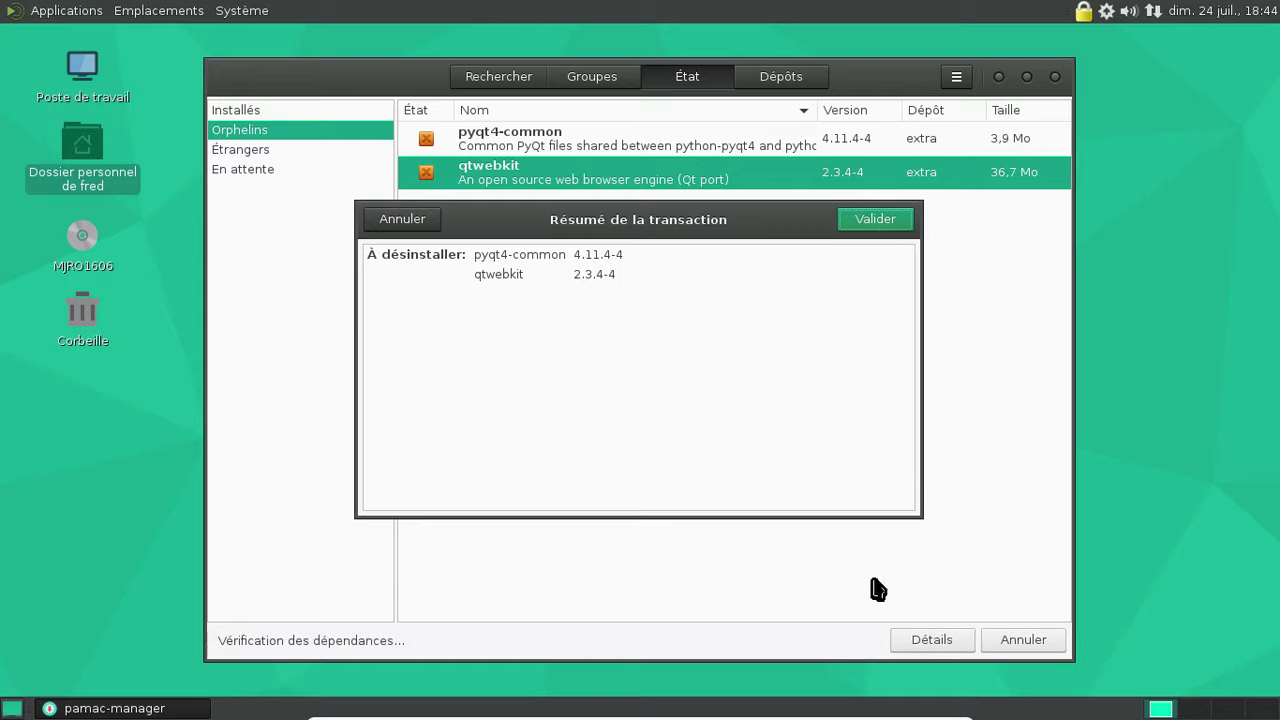
left_click(871, 223)
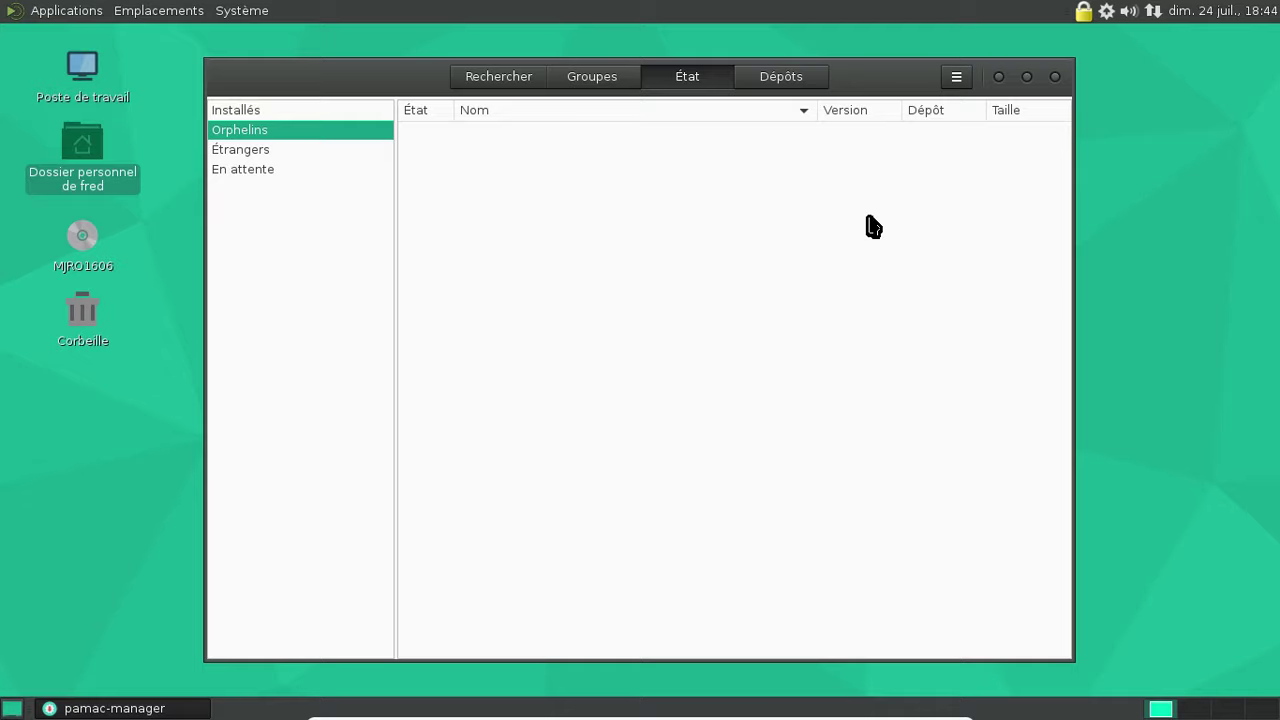
left_click(286, 150)
left_click(272, 130)
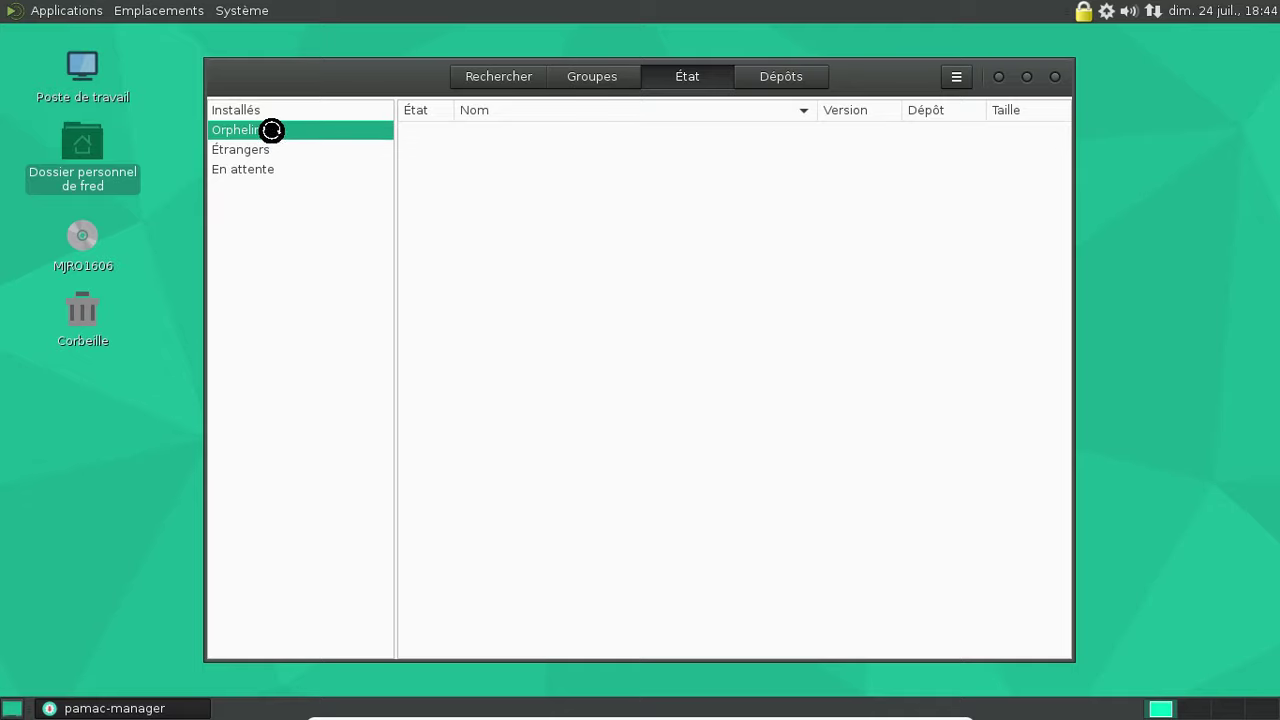
- Close pamac-manager, restart from Système > Éteindre…, and boot Manjaro Linux from GRUB
left_click(1055, 77)
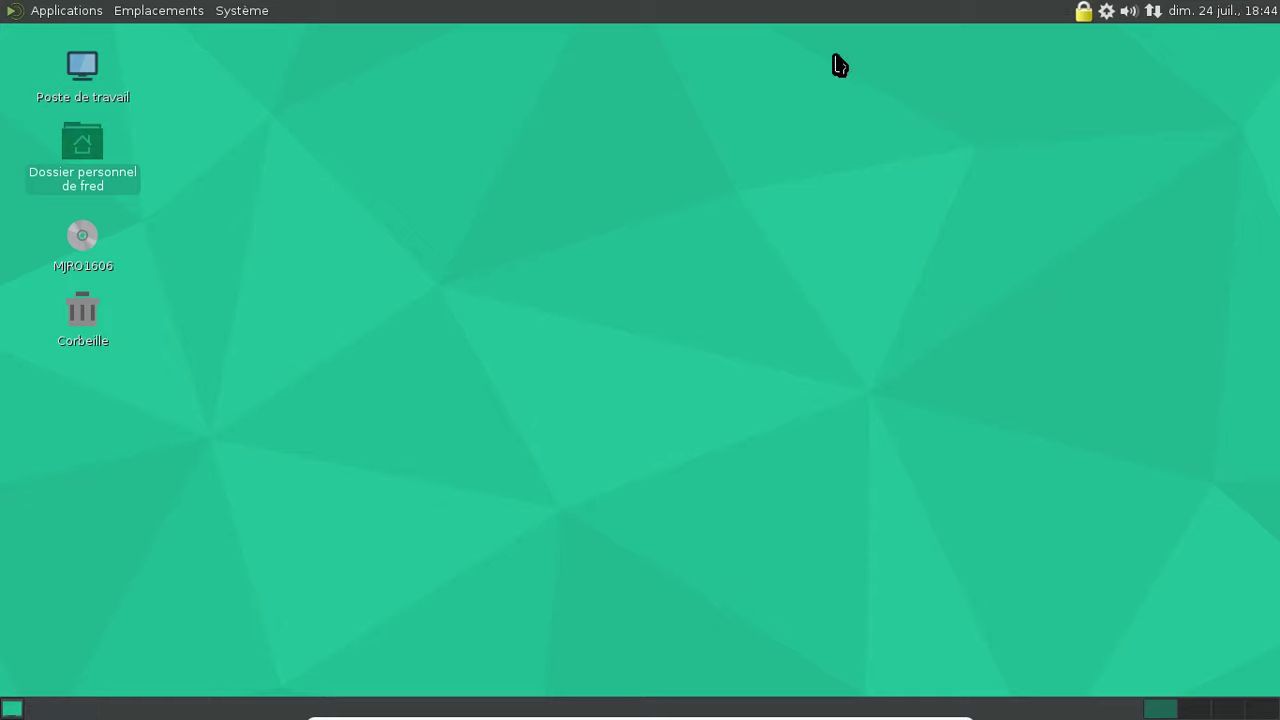
left_click(242, 10)
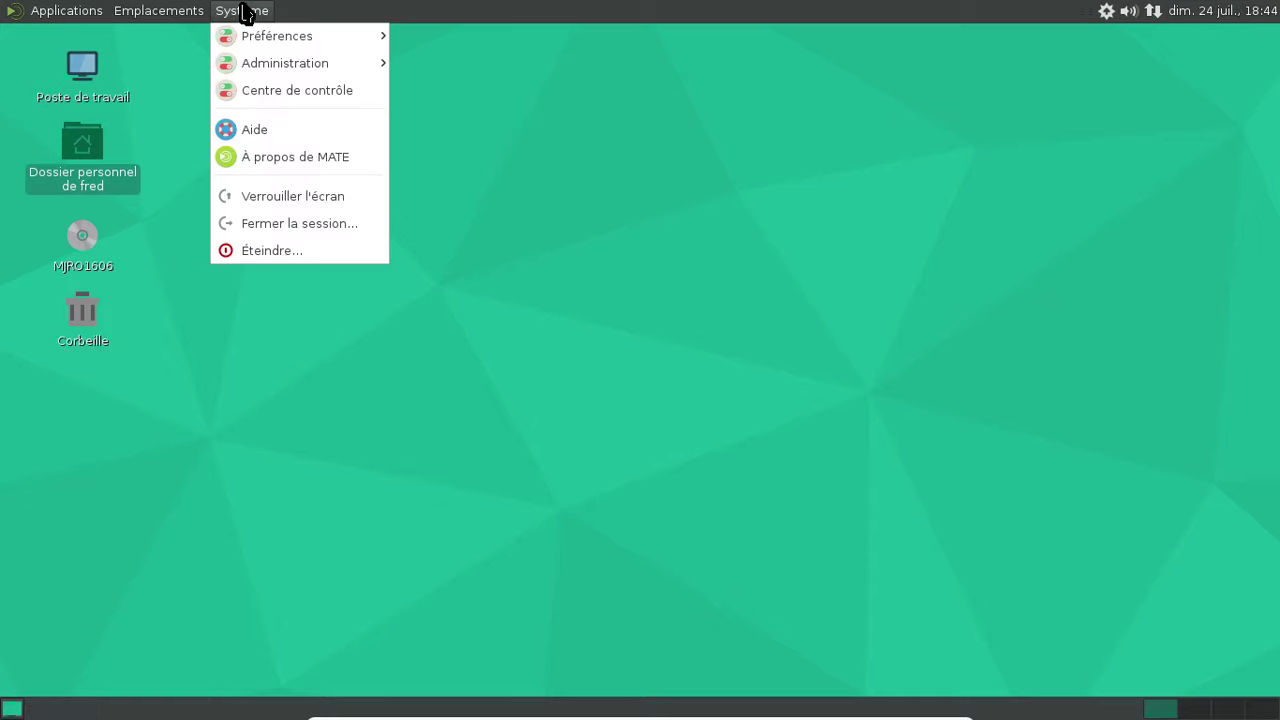
left_click(280, 251)
left_click(670, 444)
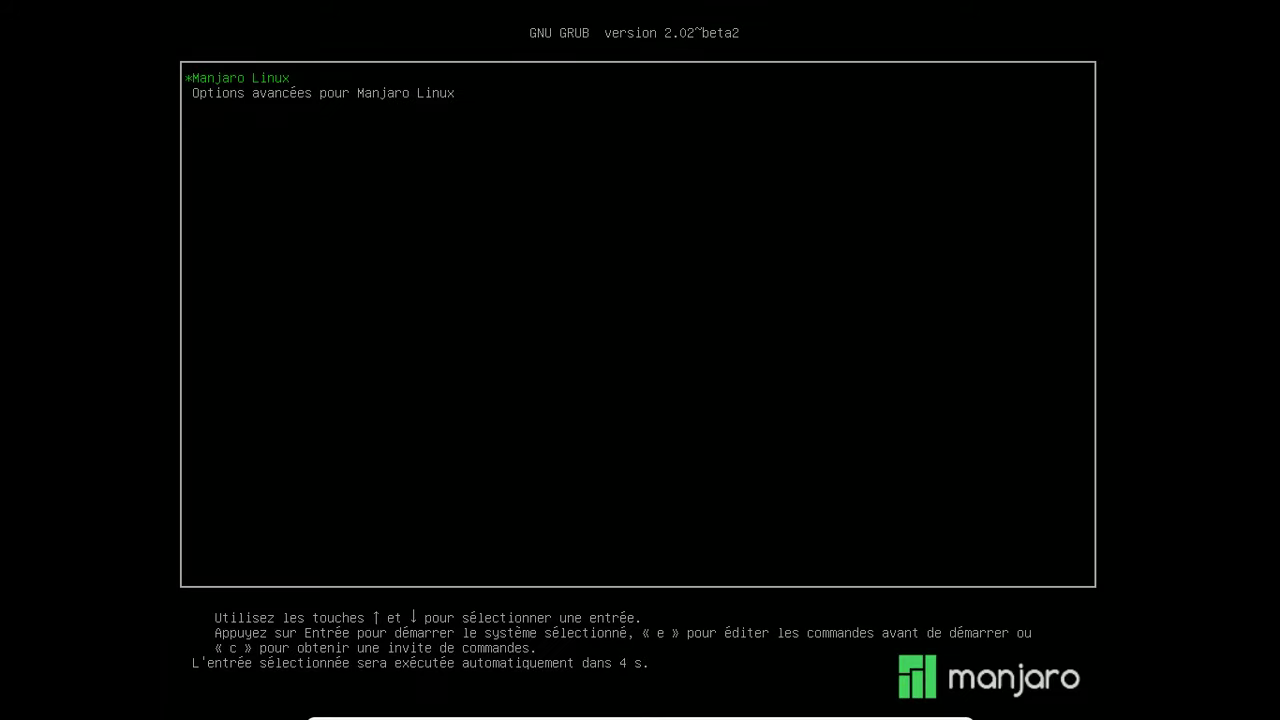
key("Return")
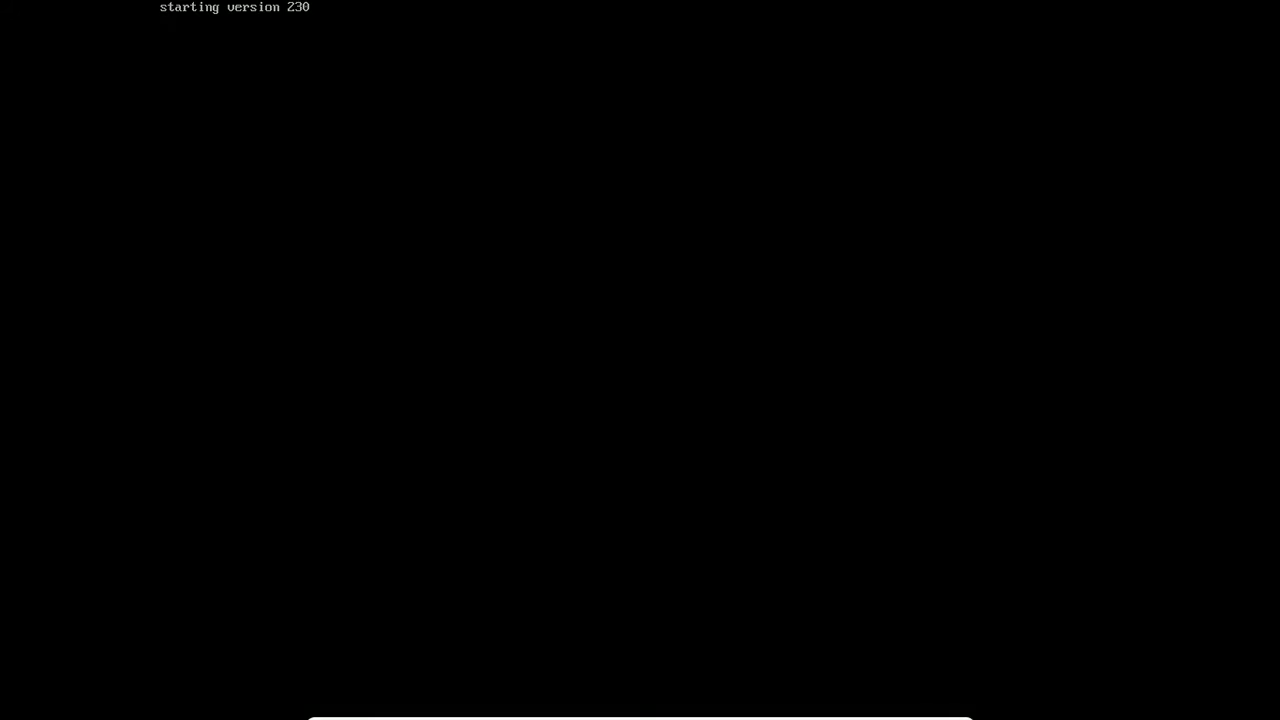
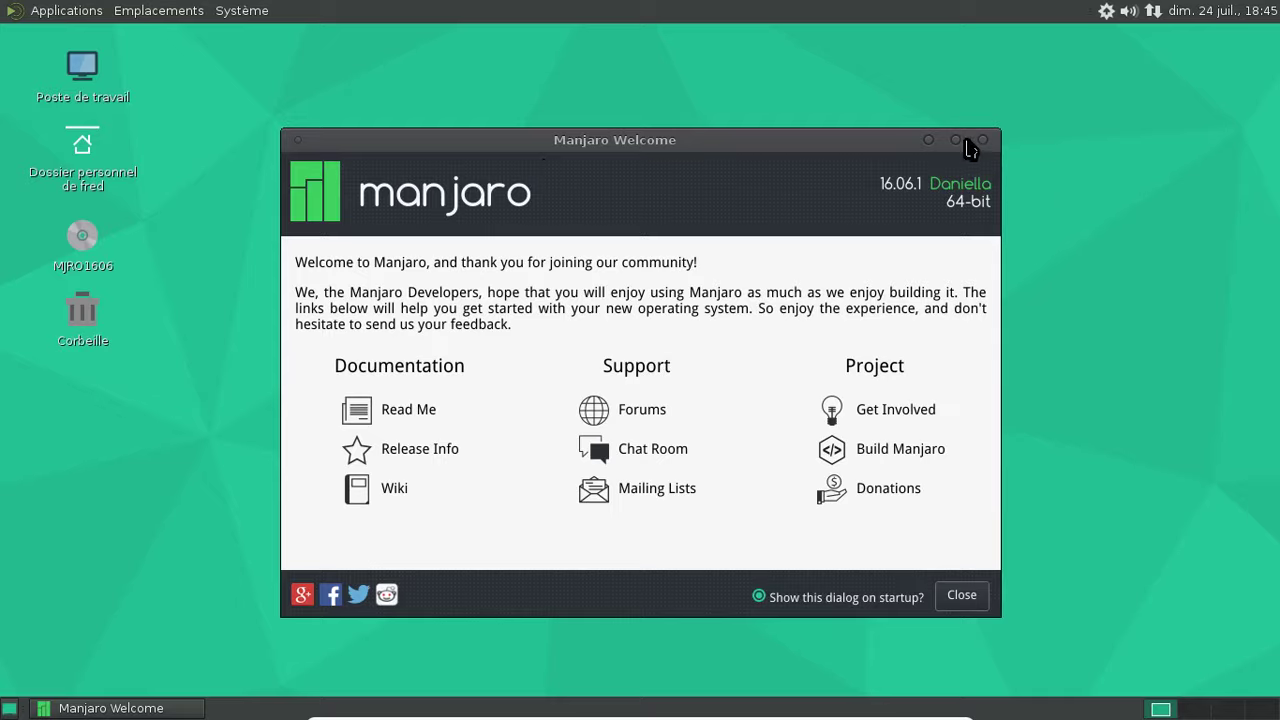
- Close Manjaro Welcome and launch Manjaro Gestionnaire de paramètres from Apparence, authenticating with the admin password
left_click(983, 140)
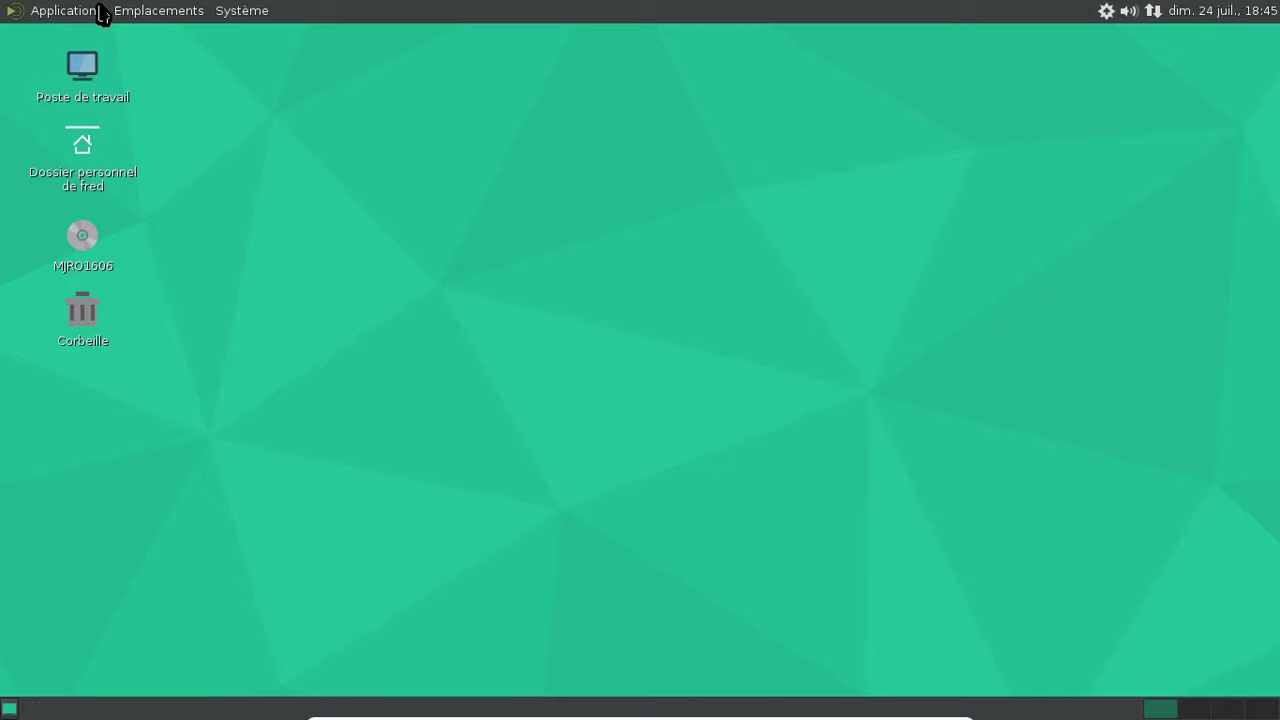
left_click(268, 11)
mouse_move(351, 36)
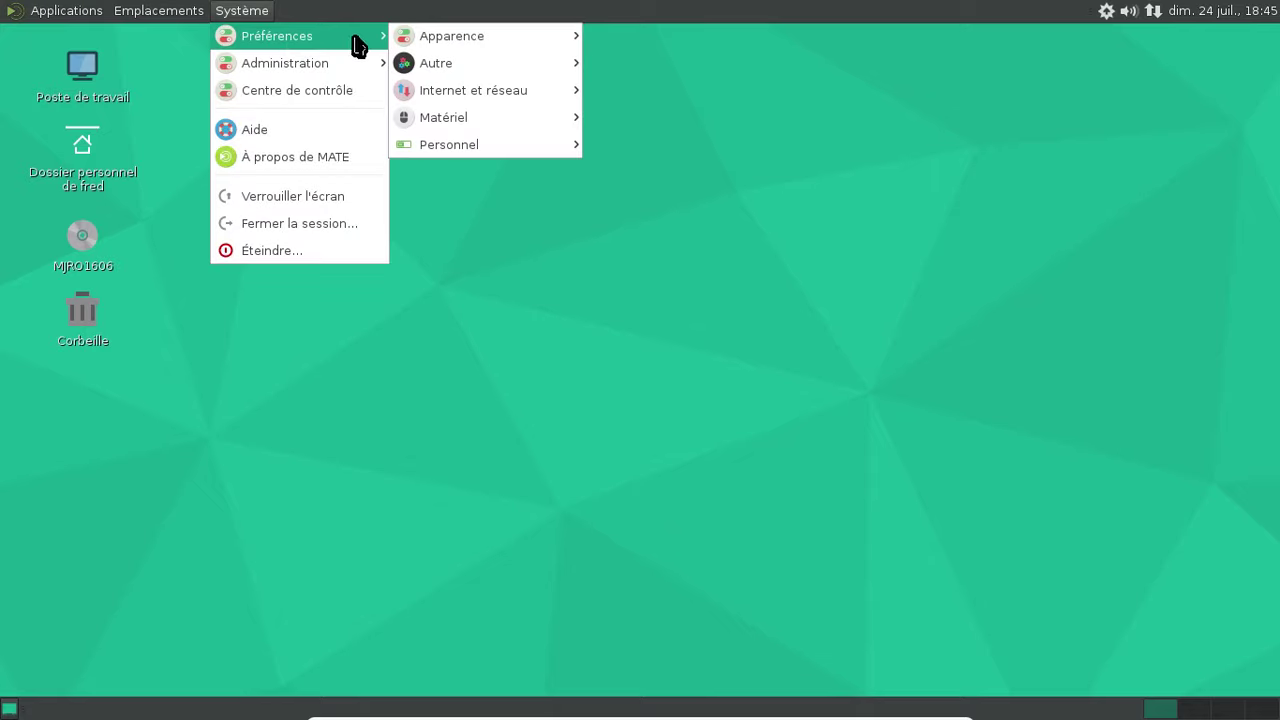
mouse_move(494, 38)
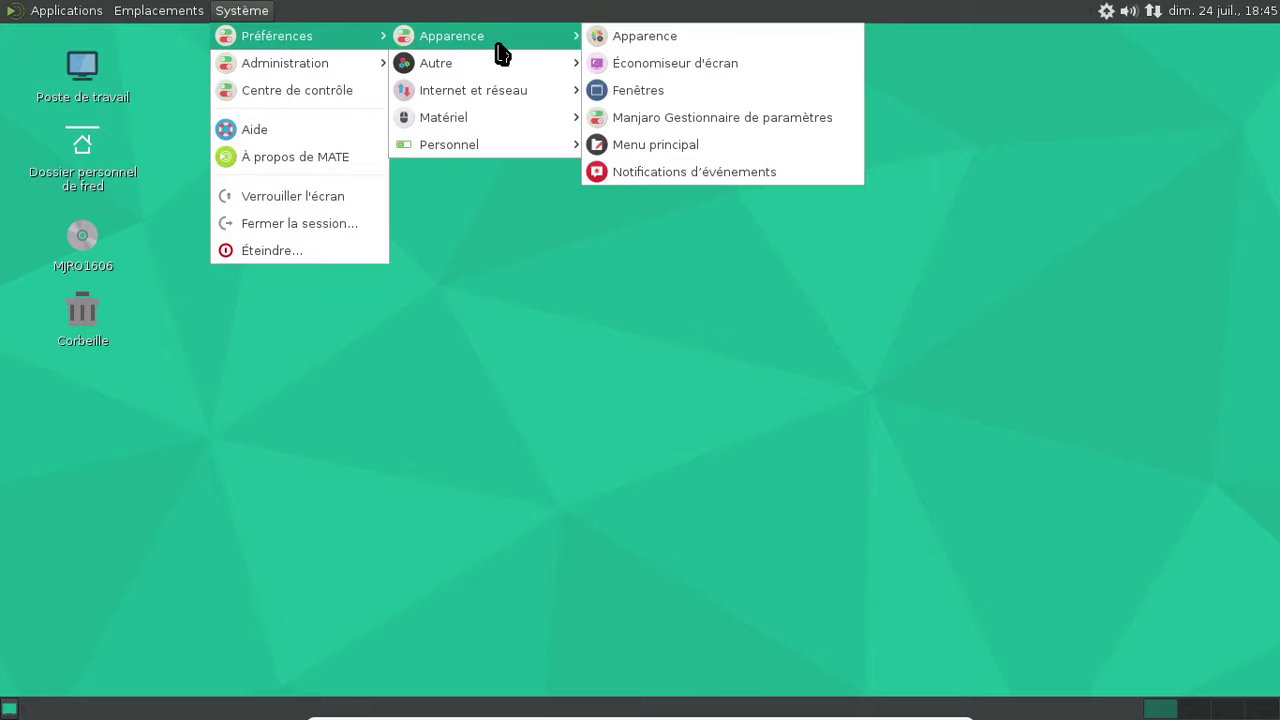
left_click(663, 117)
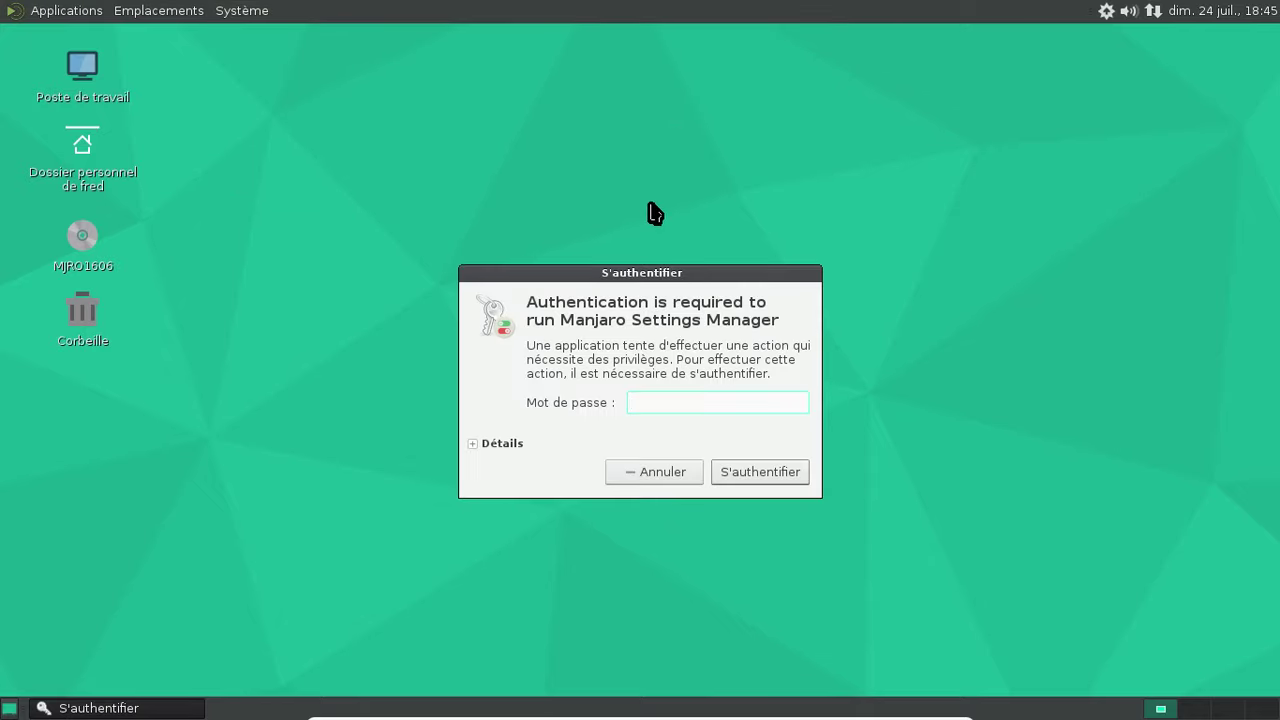
type("*********")
key("Return")
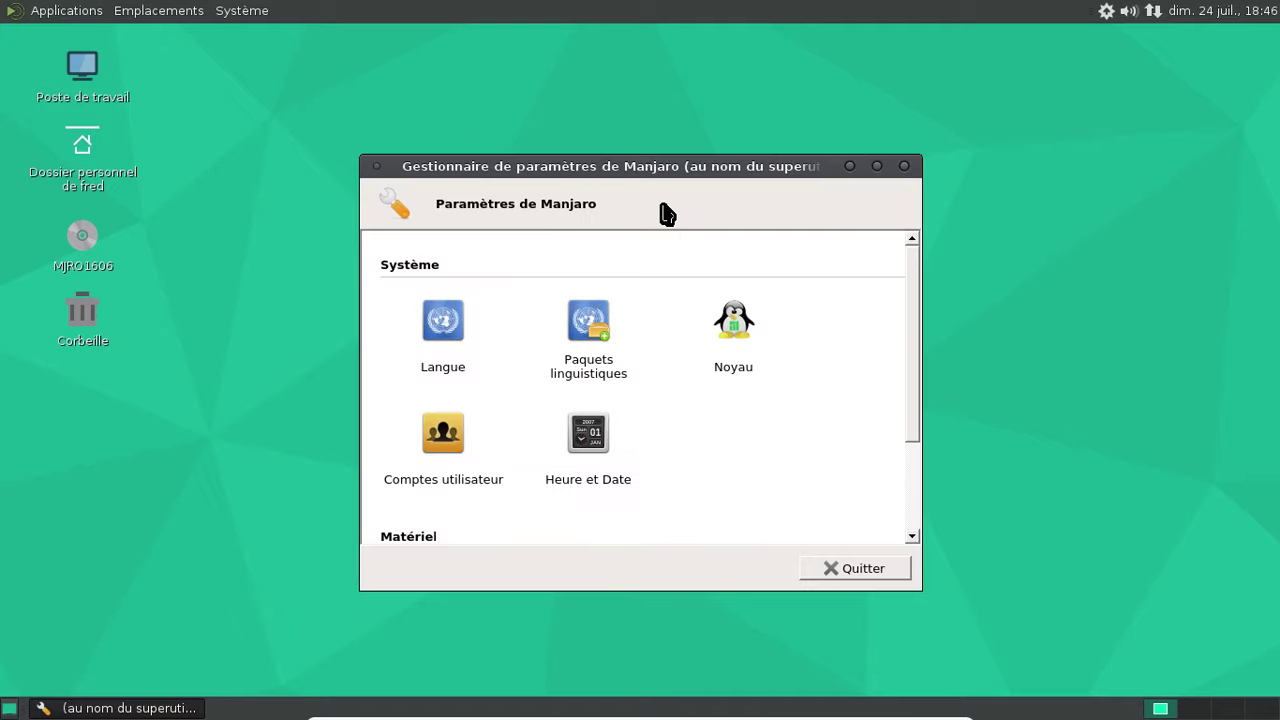
- Install the French Paquets linguistiques, such as firefox-i18n-fr and libreoffice-still-fr, and close the finished log
left_click(591, 345)
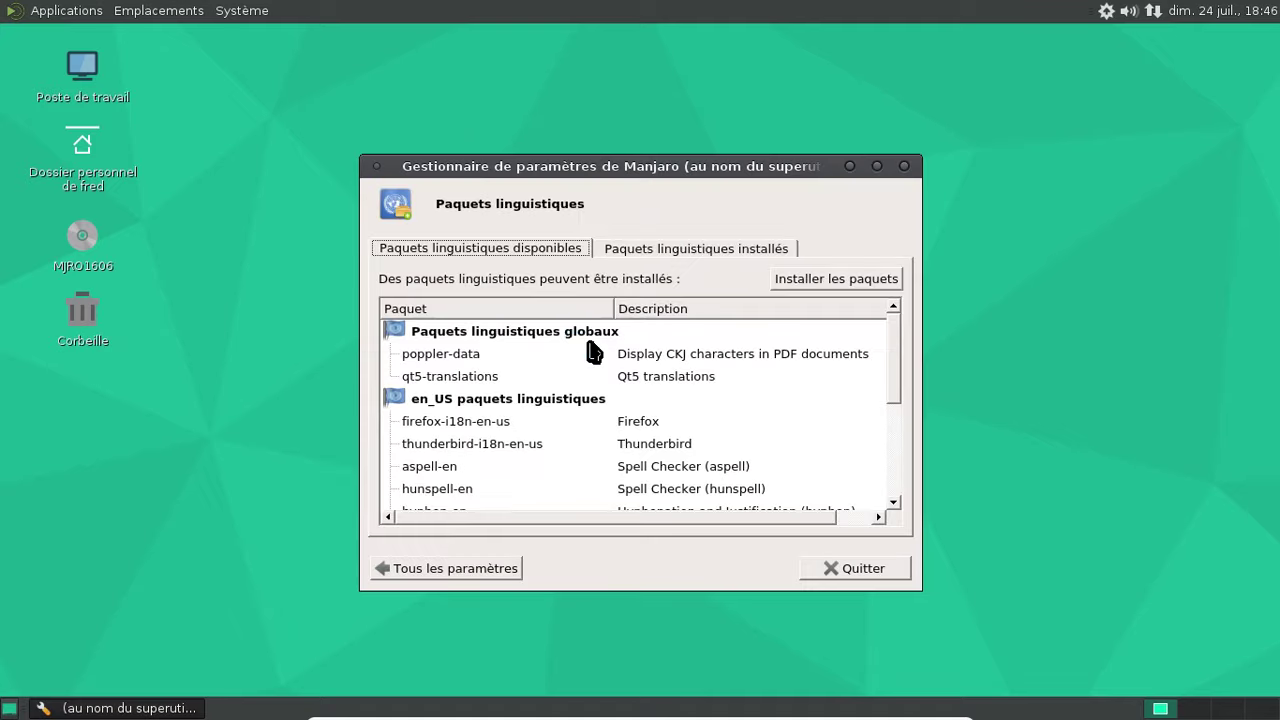
left_click(800, 280)
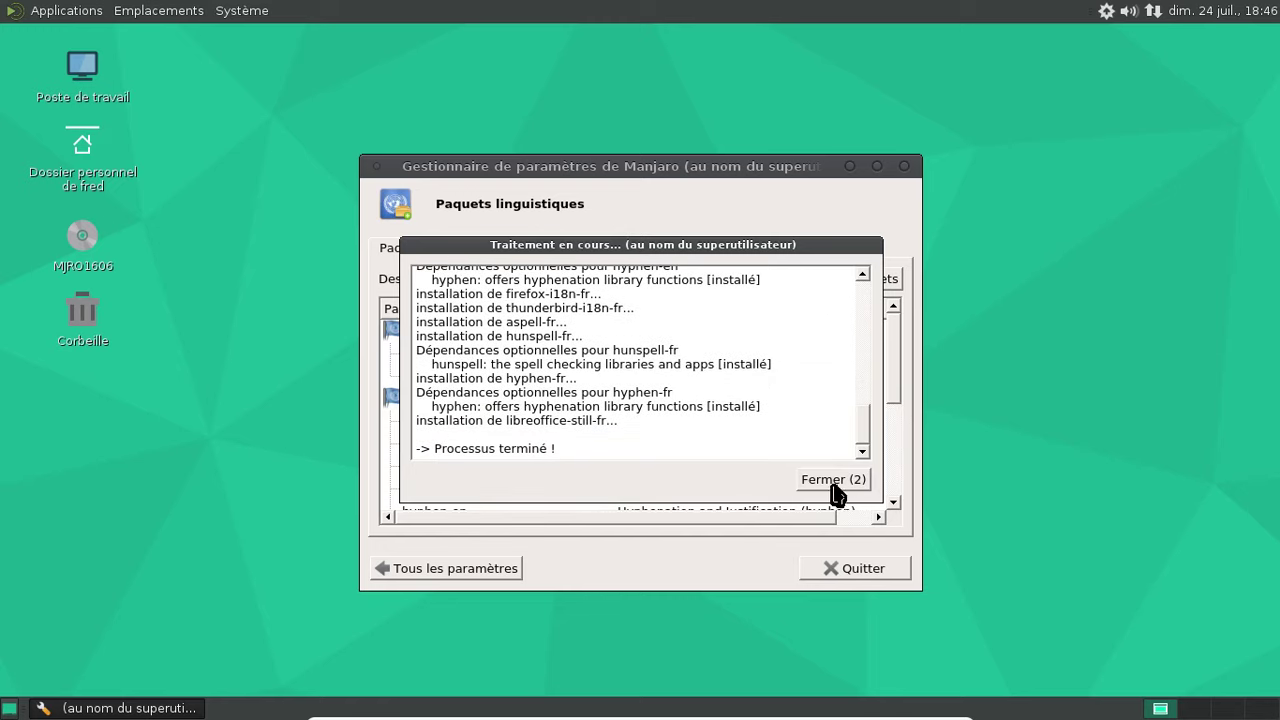
left_click(835, 490)
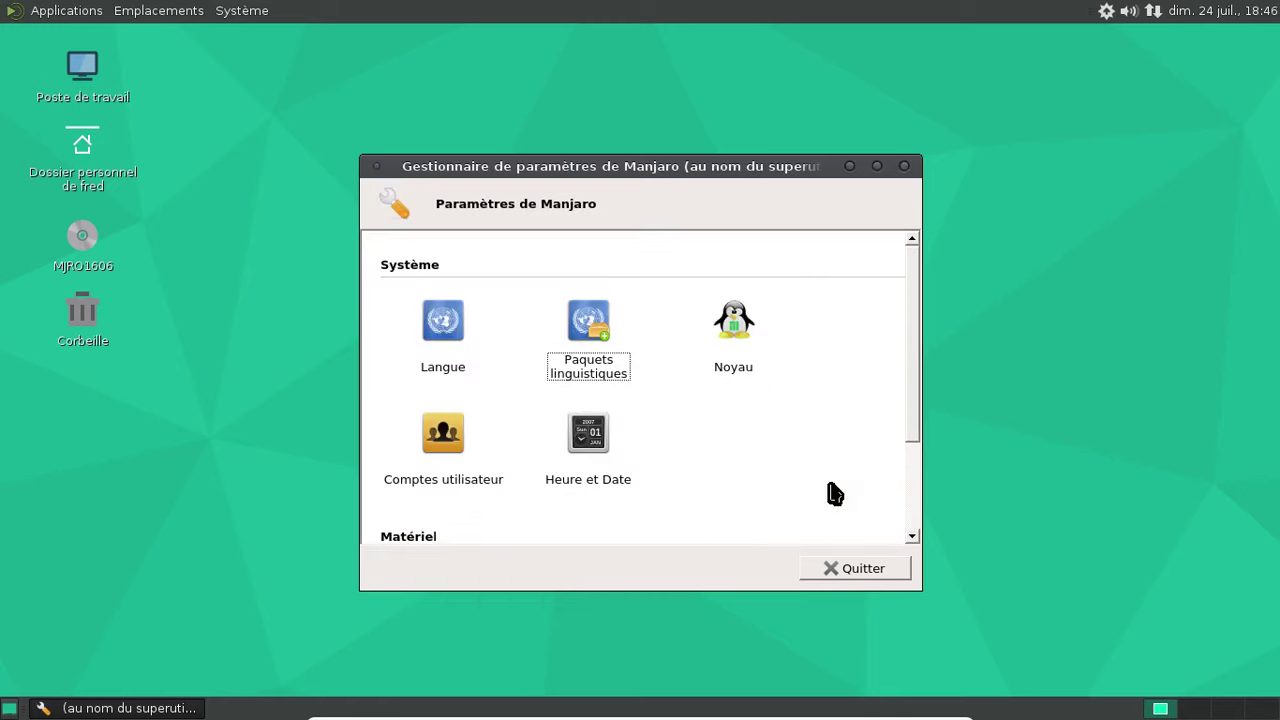
- Open the Noyau kernel page and decline installing the real-time kernel
left_click(745, 336)
left_click(743, 330)
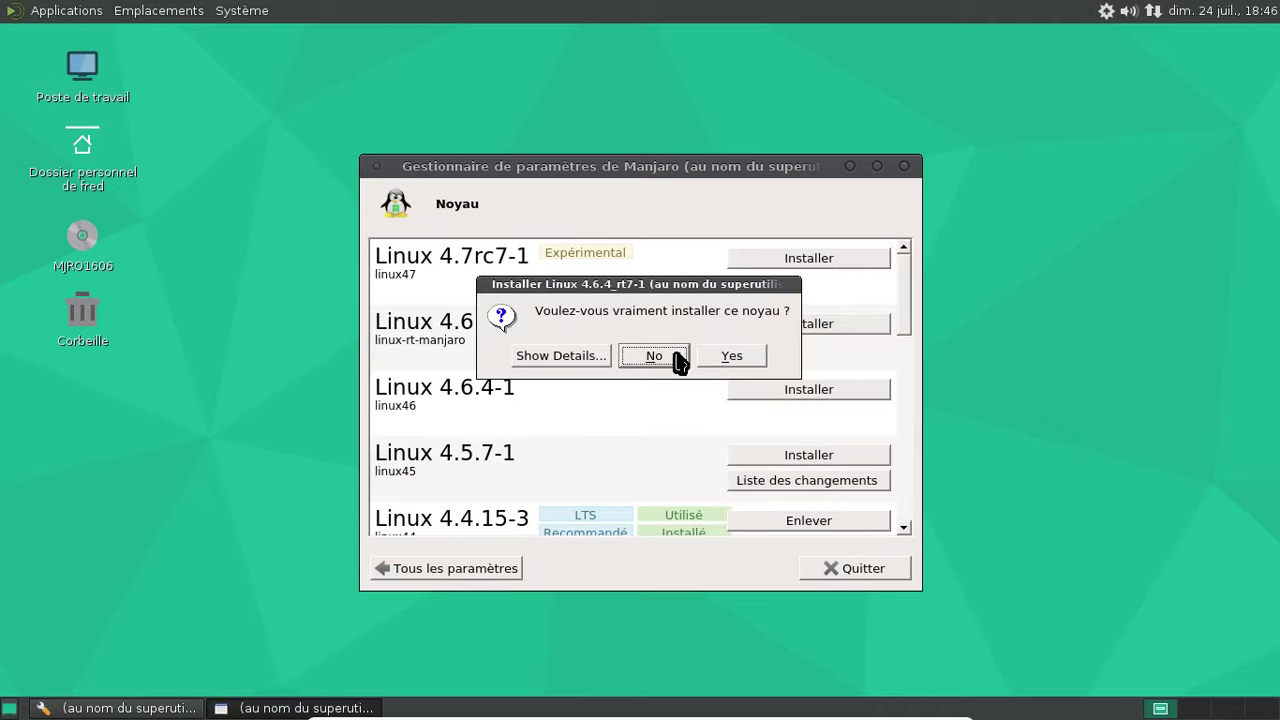
left_click(654, 276)
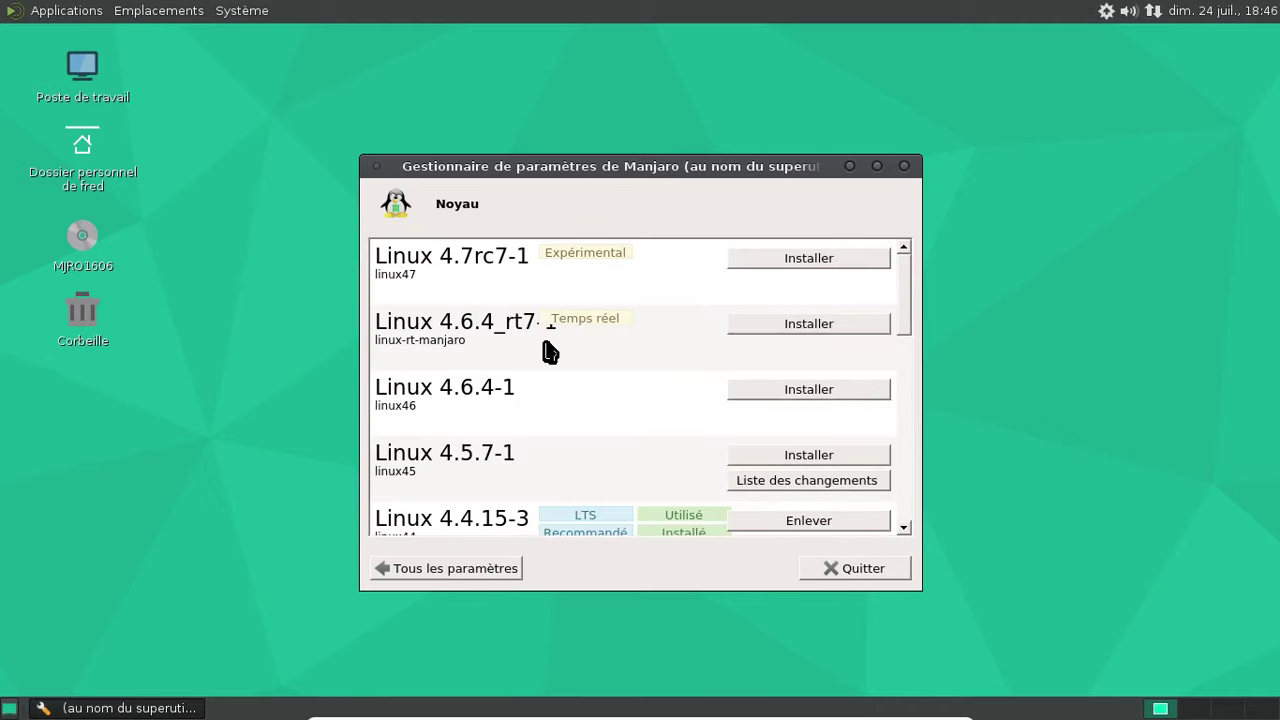
- Scroll through the kernel list, with Linux 4.4.15-3 in use, then close the settings manager
scroll(560, 352, "down", 5)
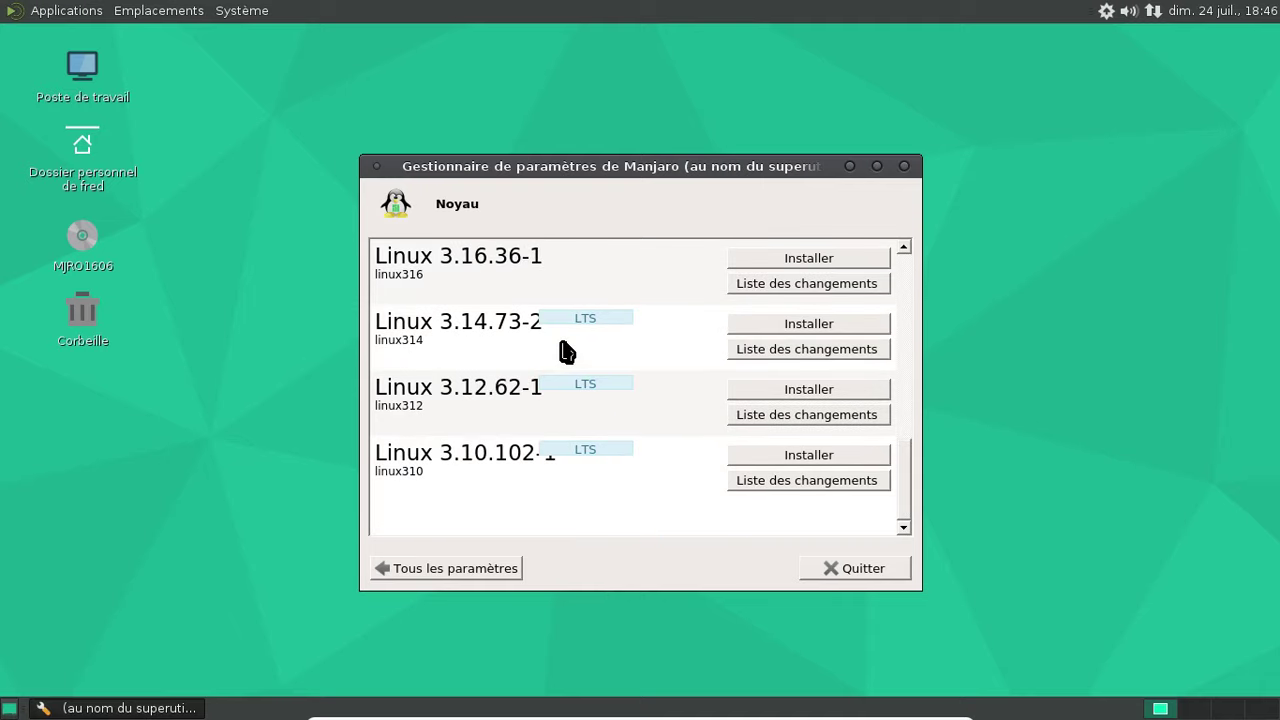
scroll(680, 455, "up", 2)
scroll(686, 457, "up", 2)
scroll(686, 457, "down", 2)
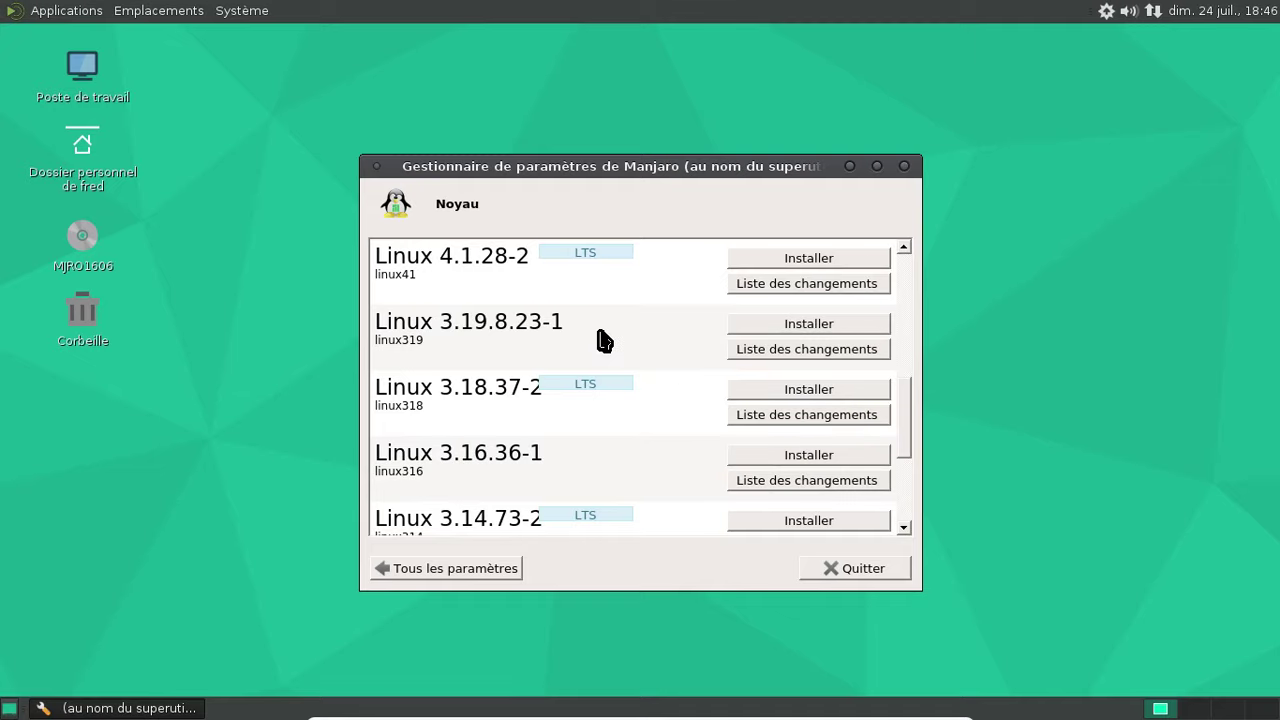
scroll(603, 341, "up", 4)
scroll(612, 378, "down", 4)
scroll(615, 381, "up", 2)
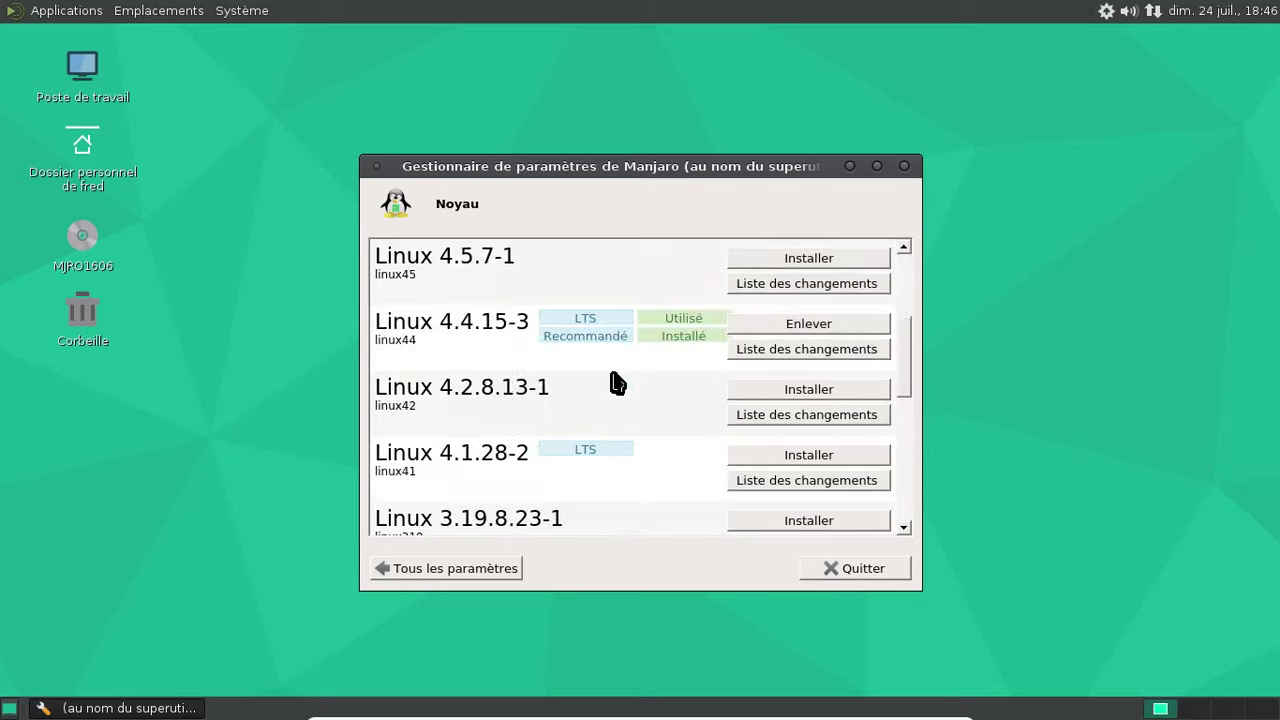
scroll(617, 383, "up", 3)
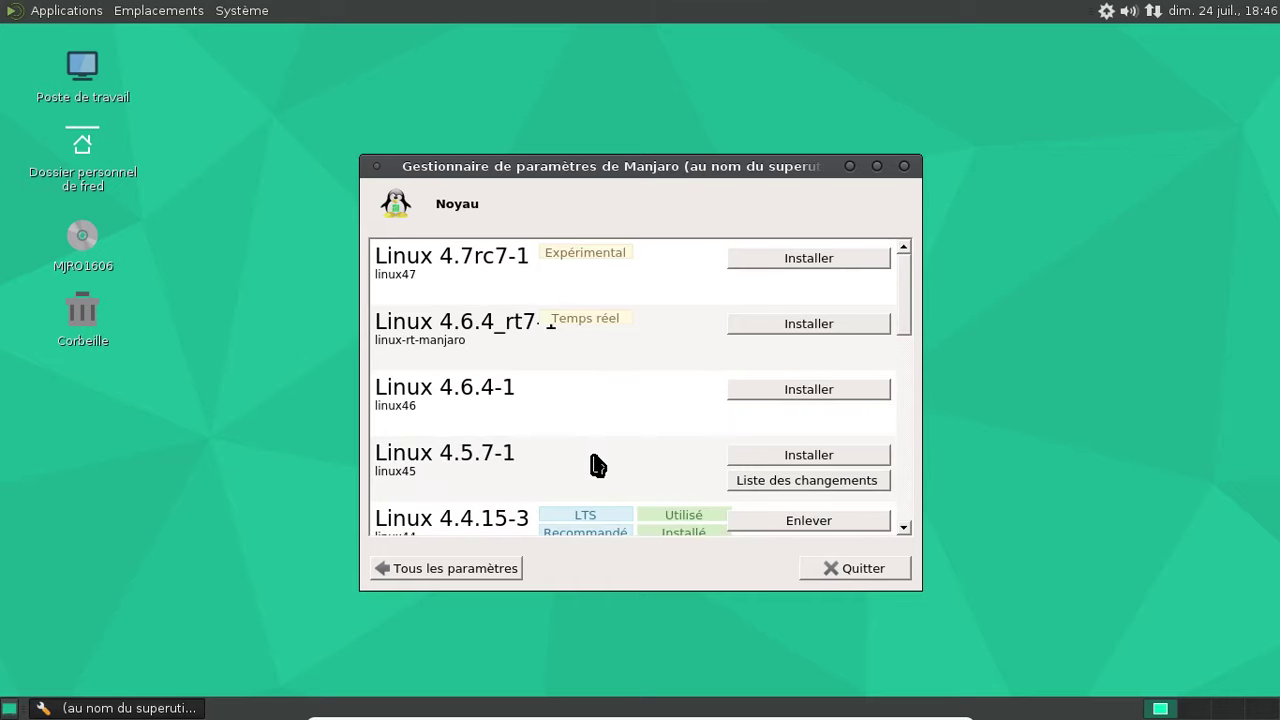
scroll(596, 465, "down", 9)
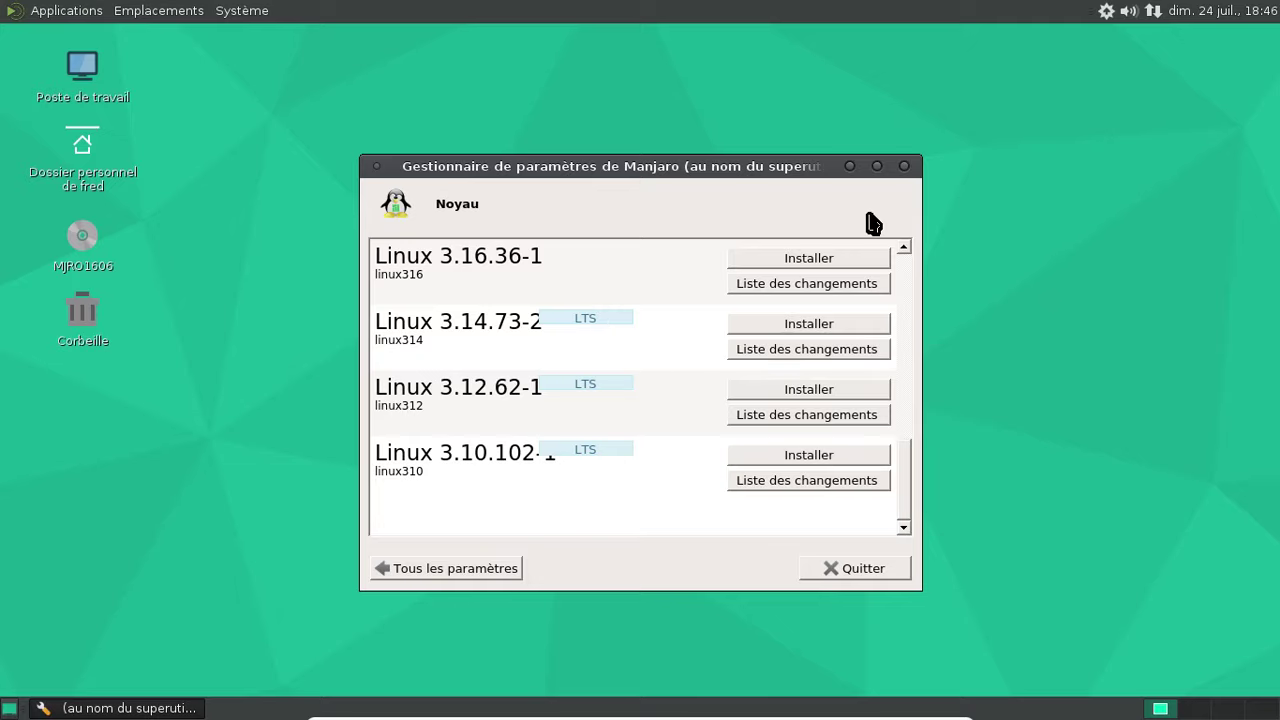
left_click(904, 166)
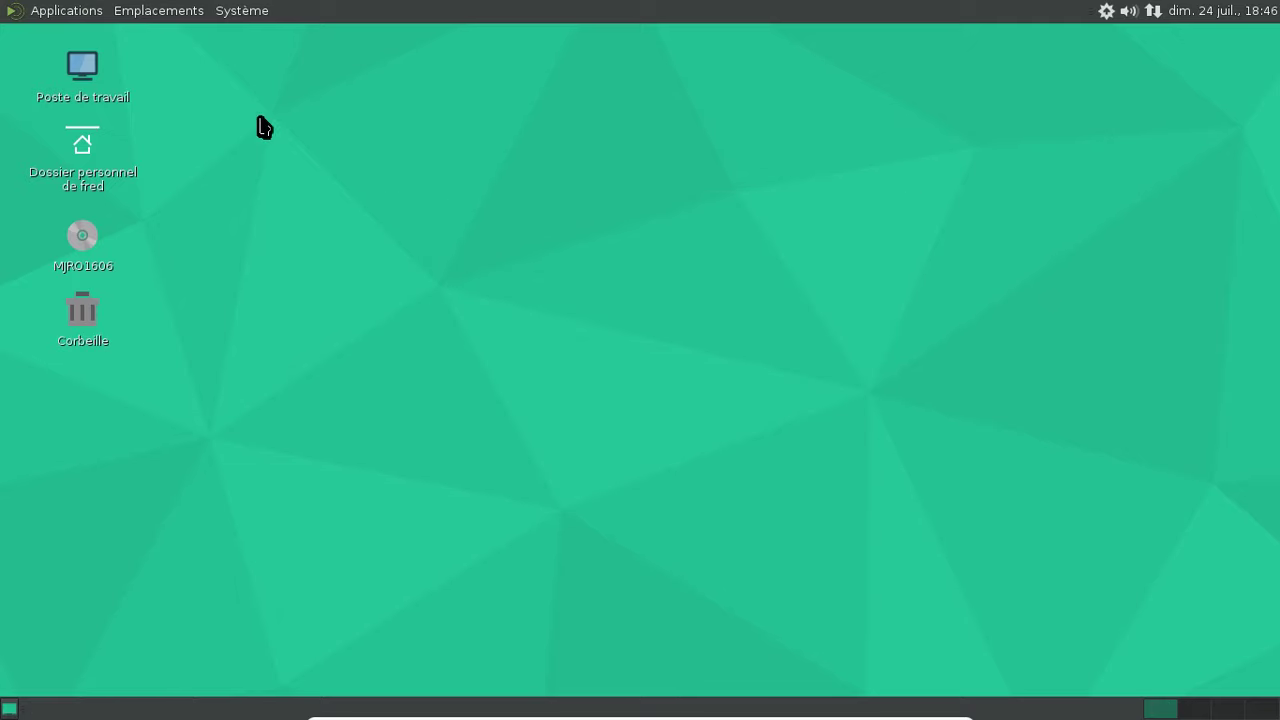
- Launch LibreOffice Writer from Applications > Bureautique
left_click(58, 10)
mouse_move(85, 45)
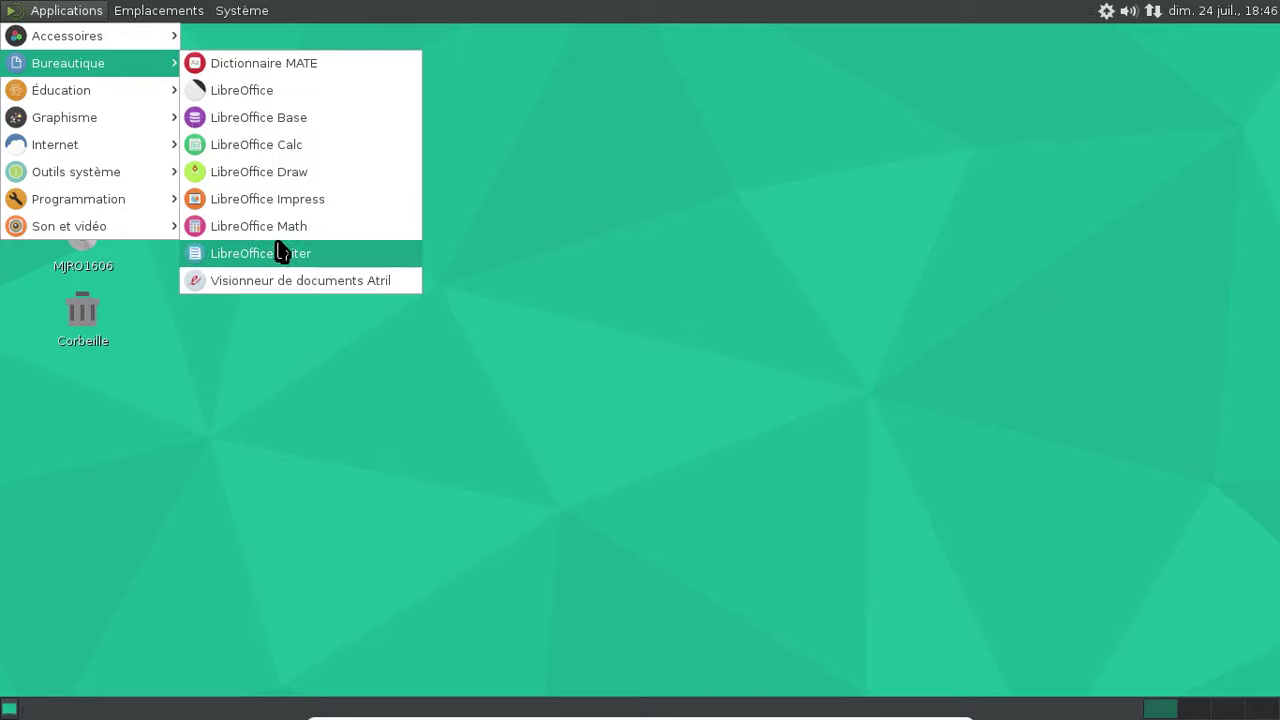
left_click(282, 253)
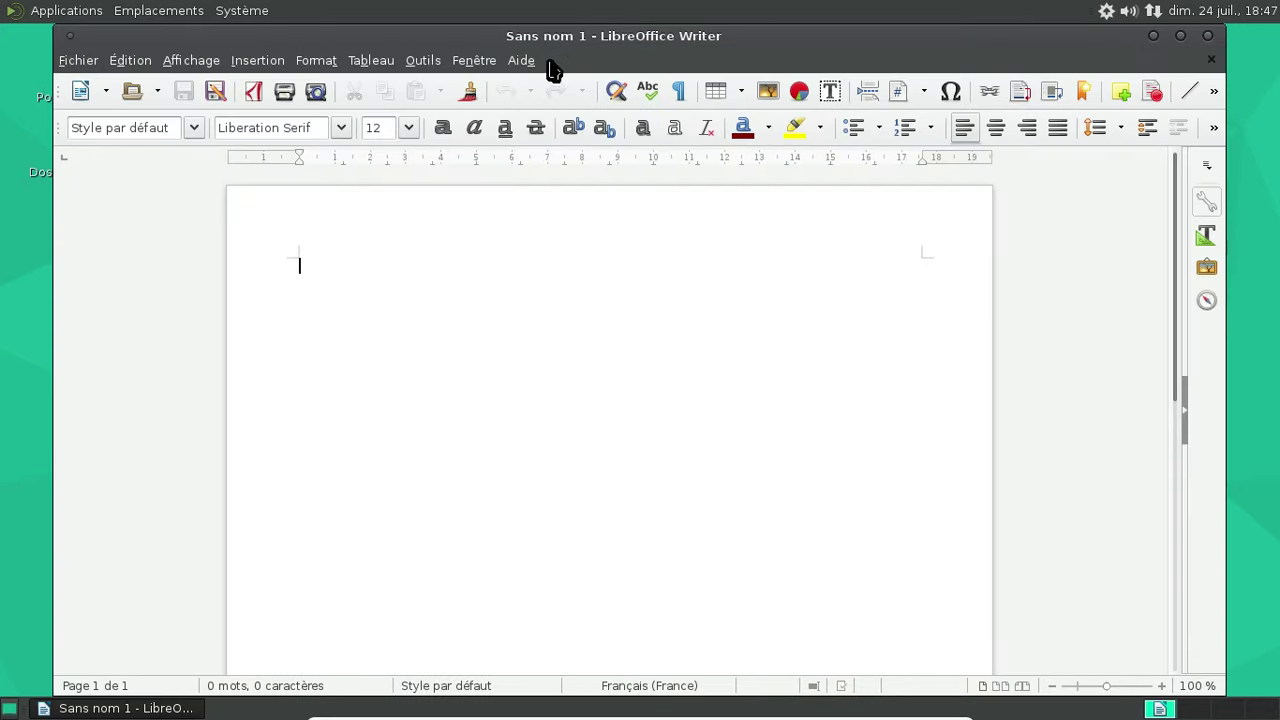
- Check À propos de LibreOffice shows version 5.0.6.3 with fr-FR locale, then close Writer
left_click(521, 62)
left_click(546, 180)
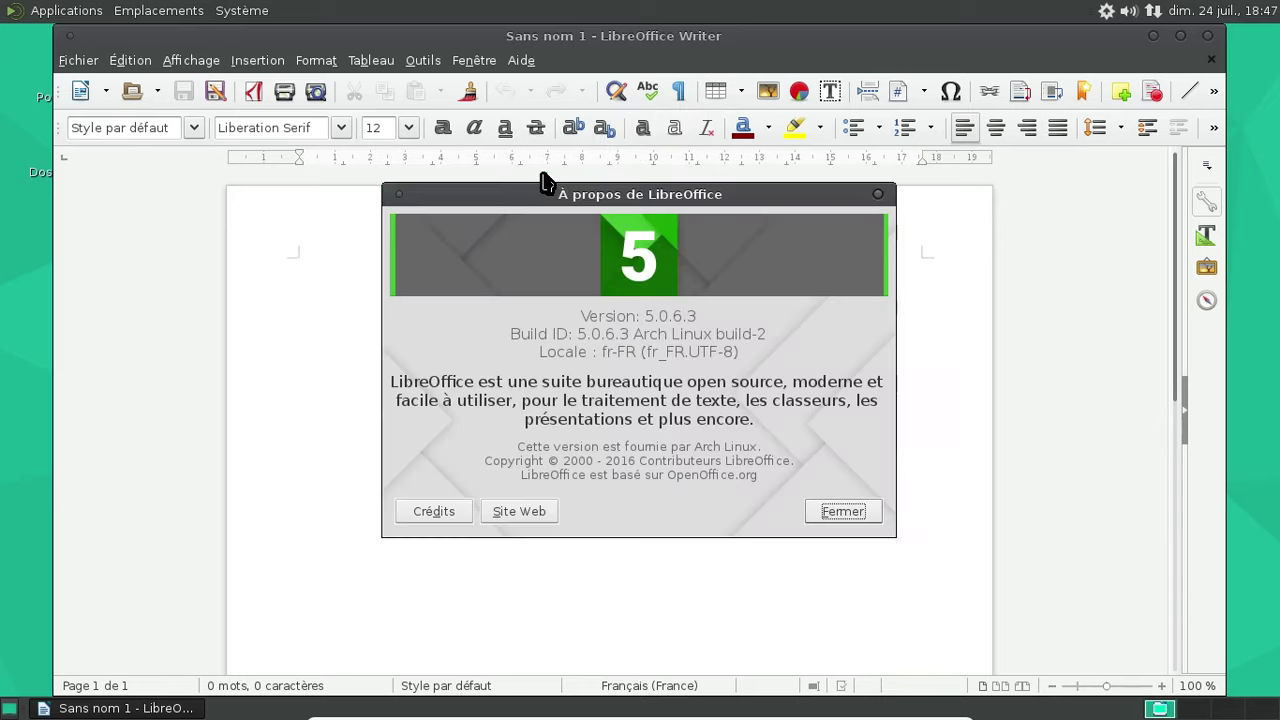
left_click(843, 512)
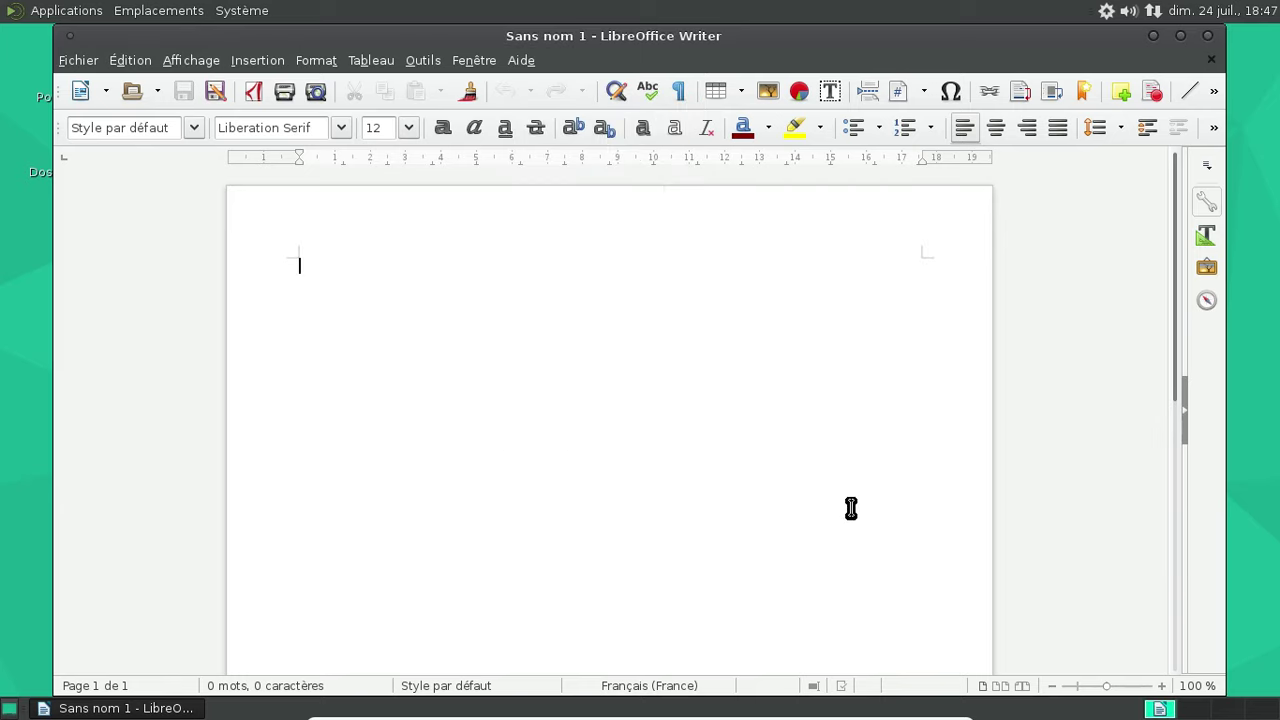
left_click(1208, 36)
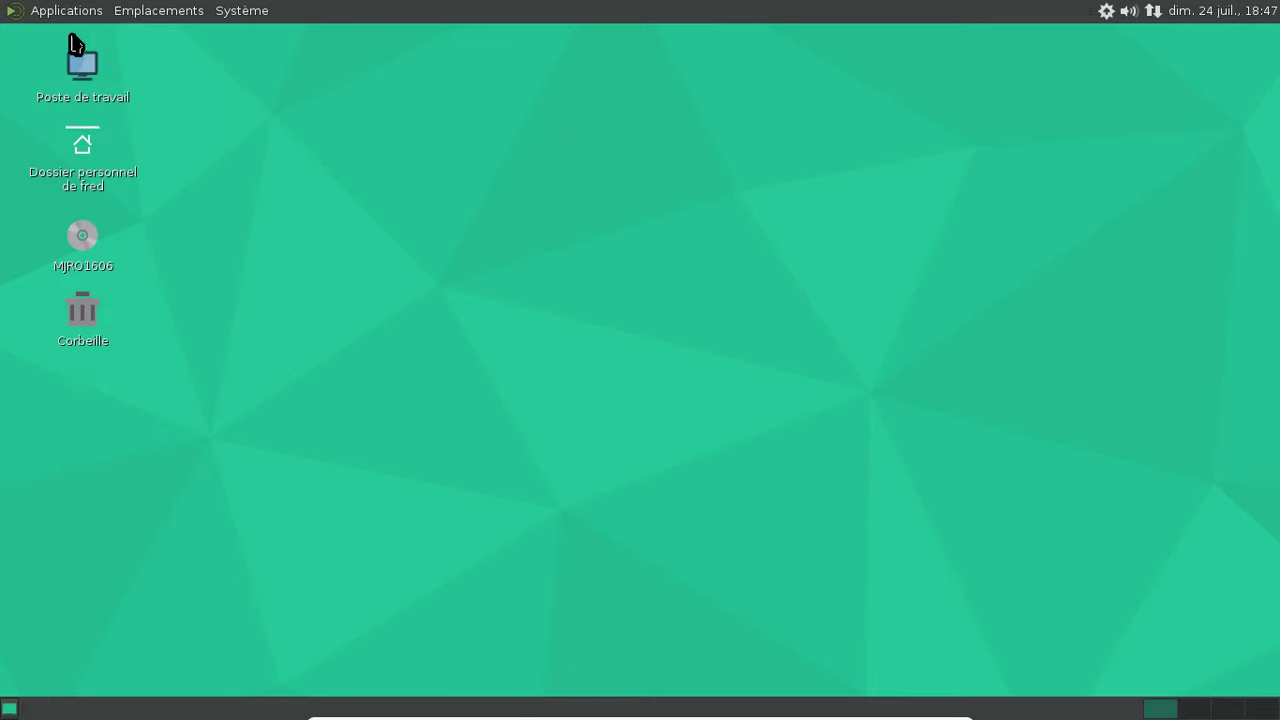
- Launch Firefox, toggle its window size, and close the first loading tab
left_click(50, 18)
mouse_move(50, 42)
mouse_move(50, 66)
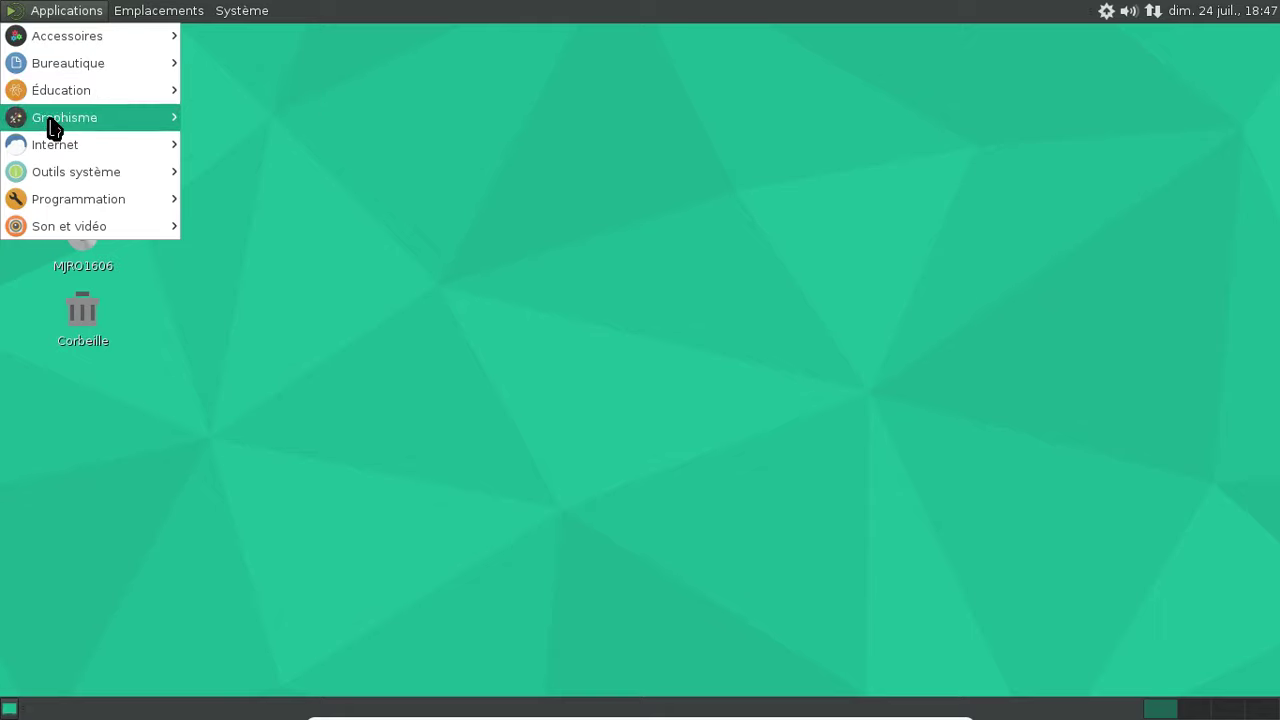
mouse_move(58, 146)
left_click(300, 198)
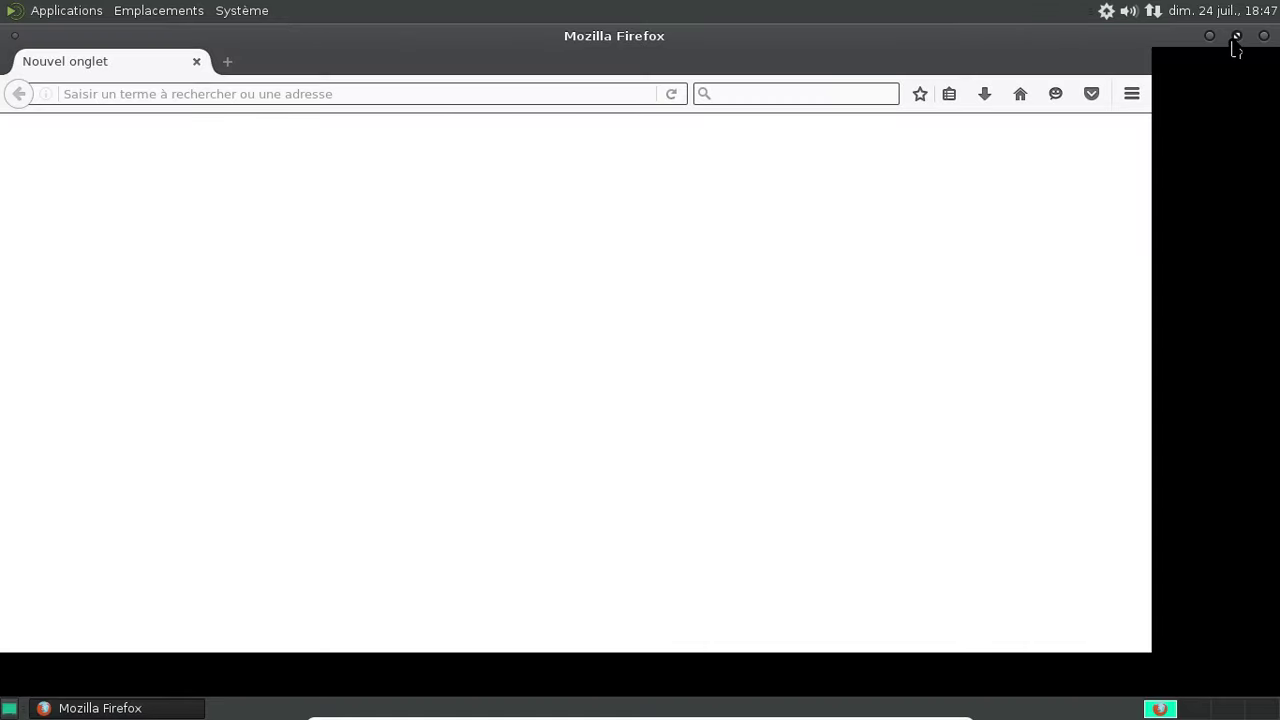
left_click(1237, 38)
left_click(1238, 40)
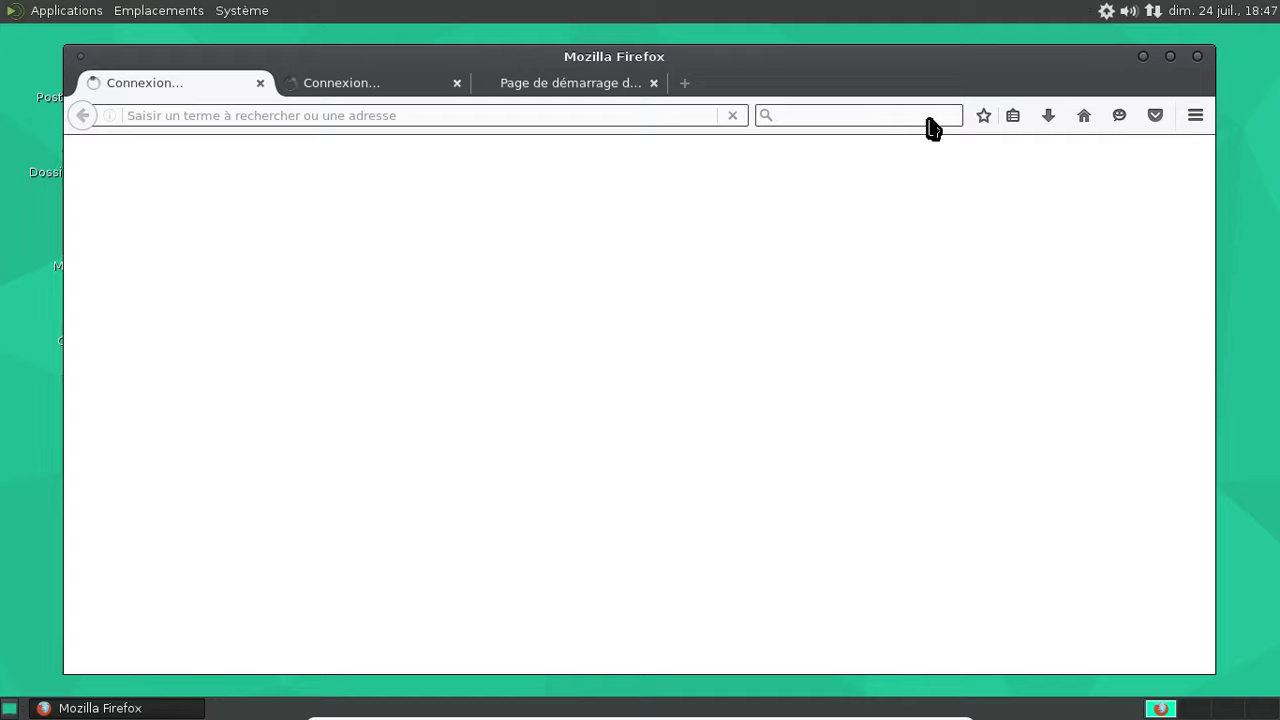
left_click(260, 83)
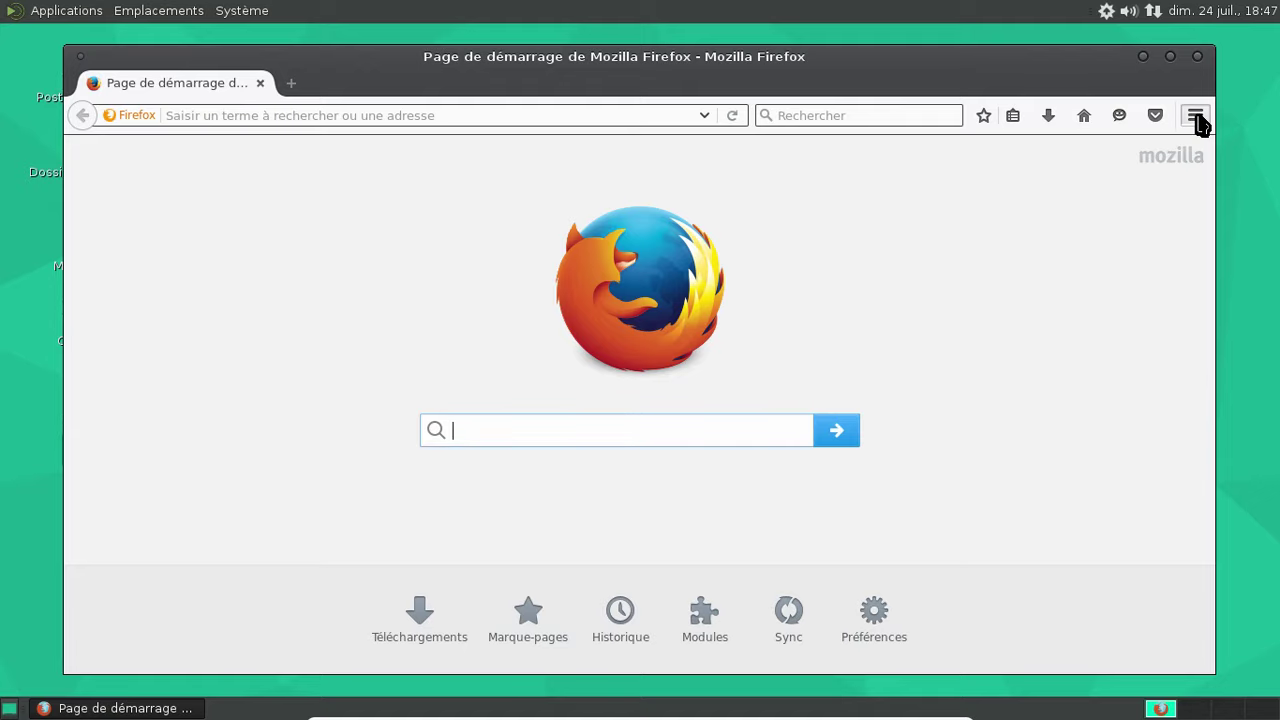
- Open the add-ons manager and browse its Plugins, Language packs and Extensions sections
left_click(1196, 116)
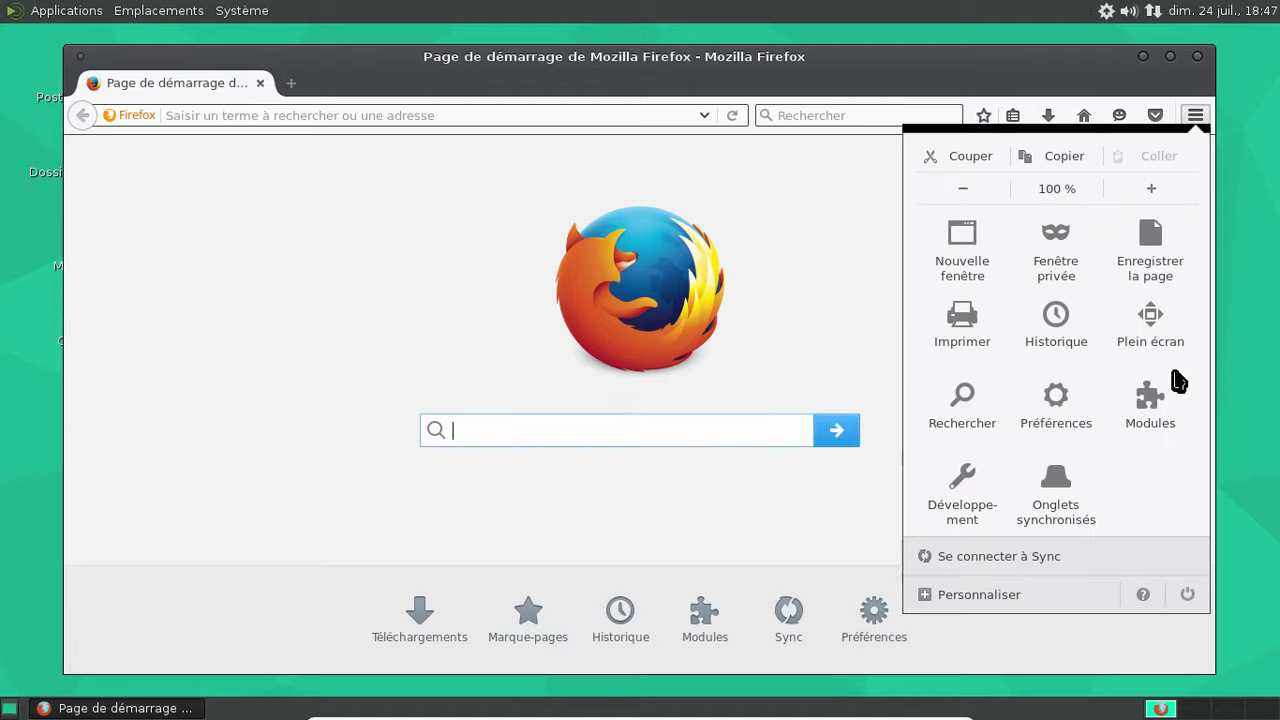
left_click(1155, 420)
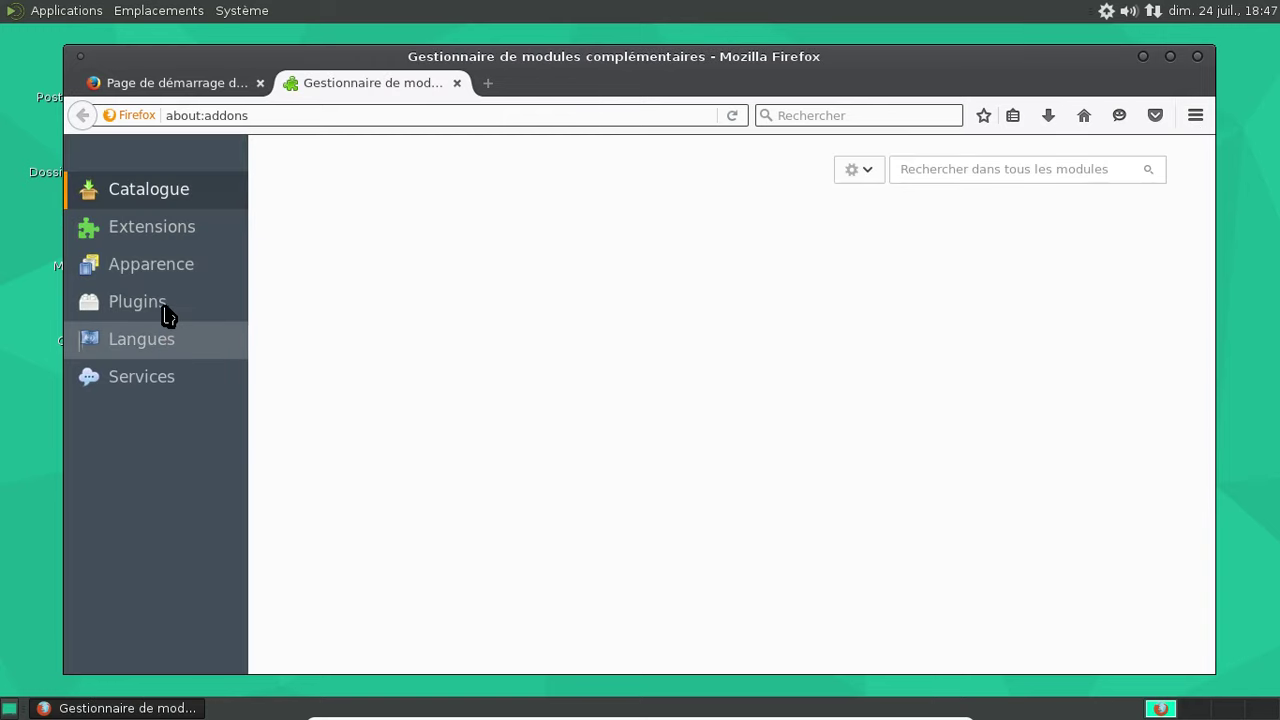
left_click(166, 312)
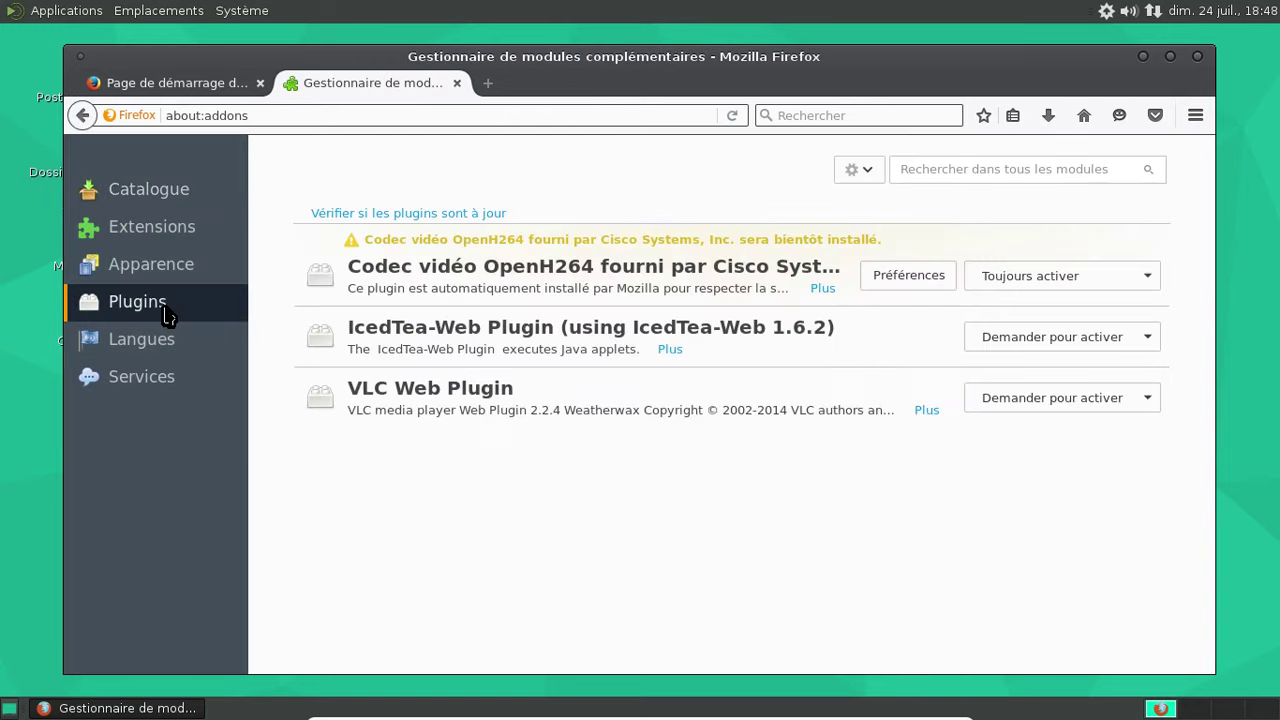
left_click(168, 340)
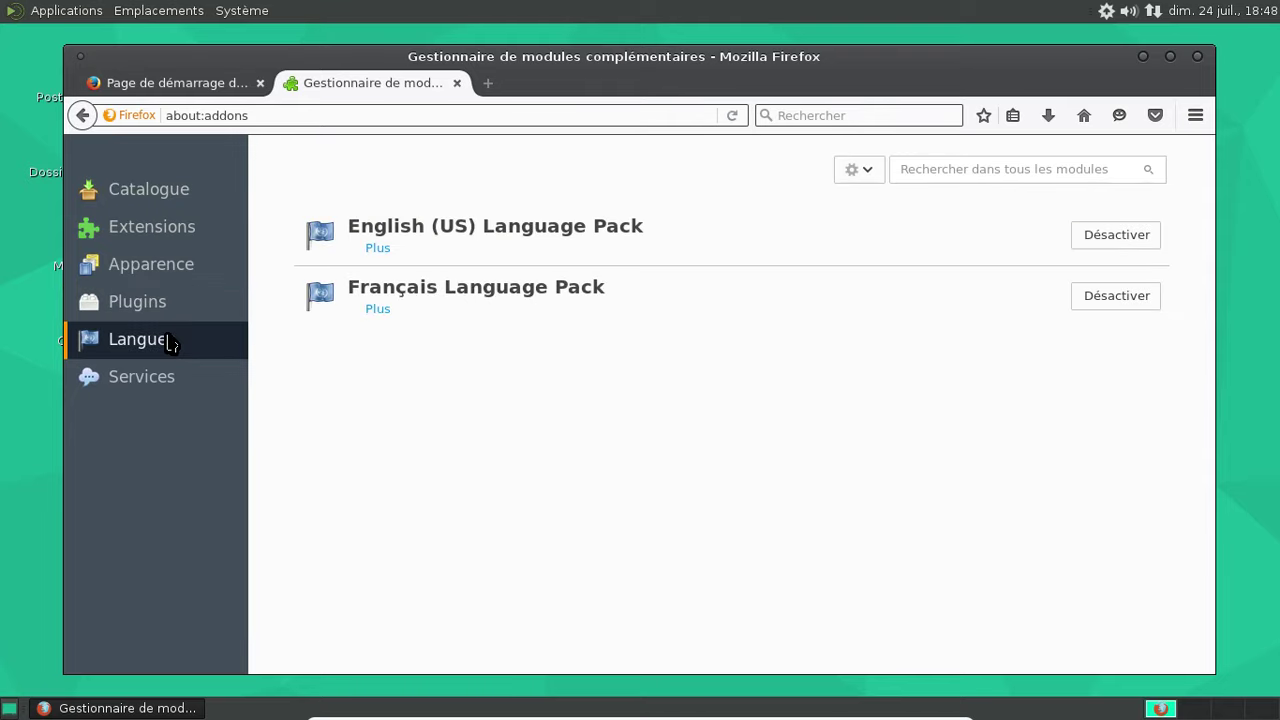
left_click(150, 243)
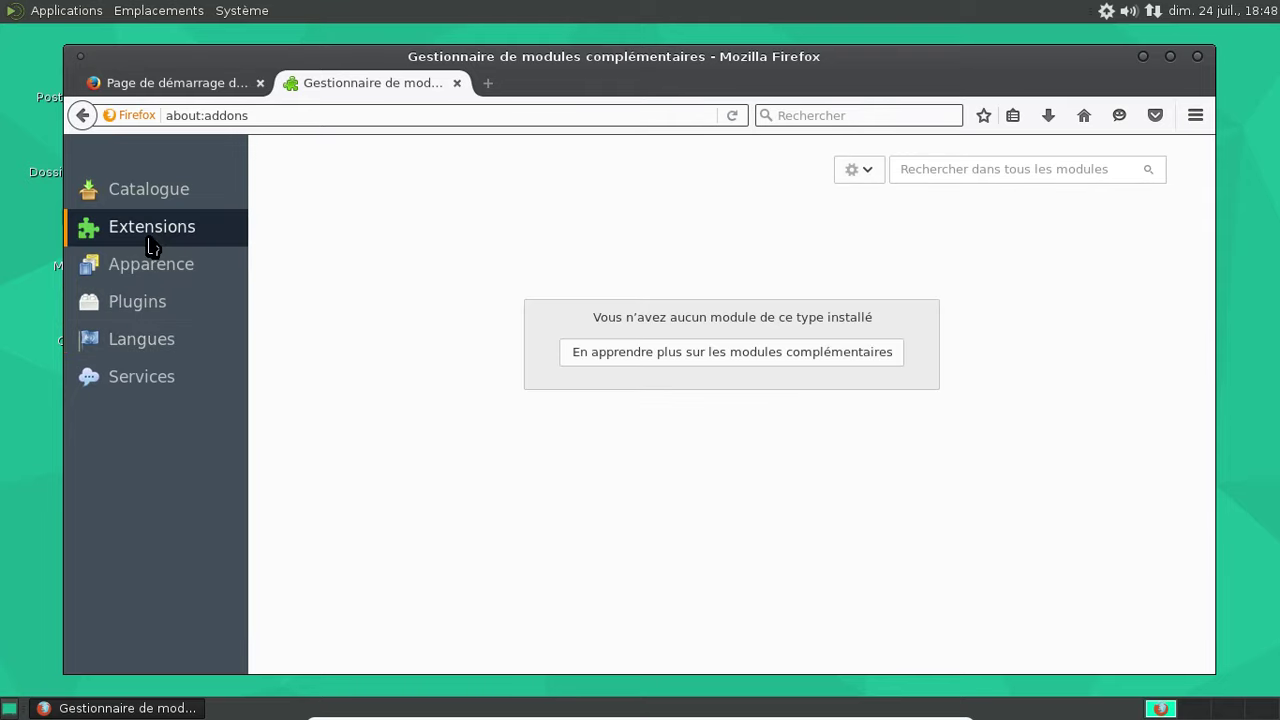
- Search add-ons for 'ublock' and install uBlock Origin
left_click(1010, 169)
type("ubl")
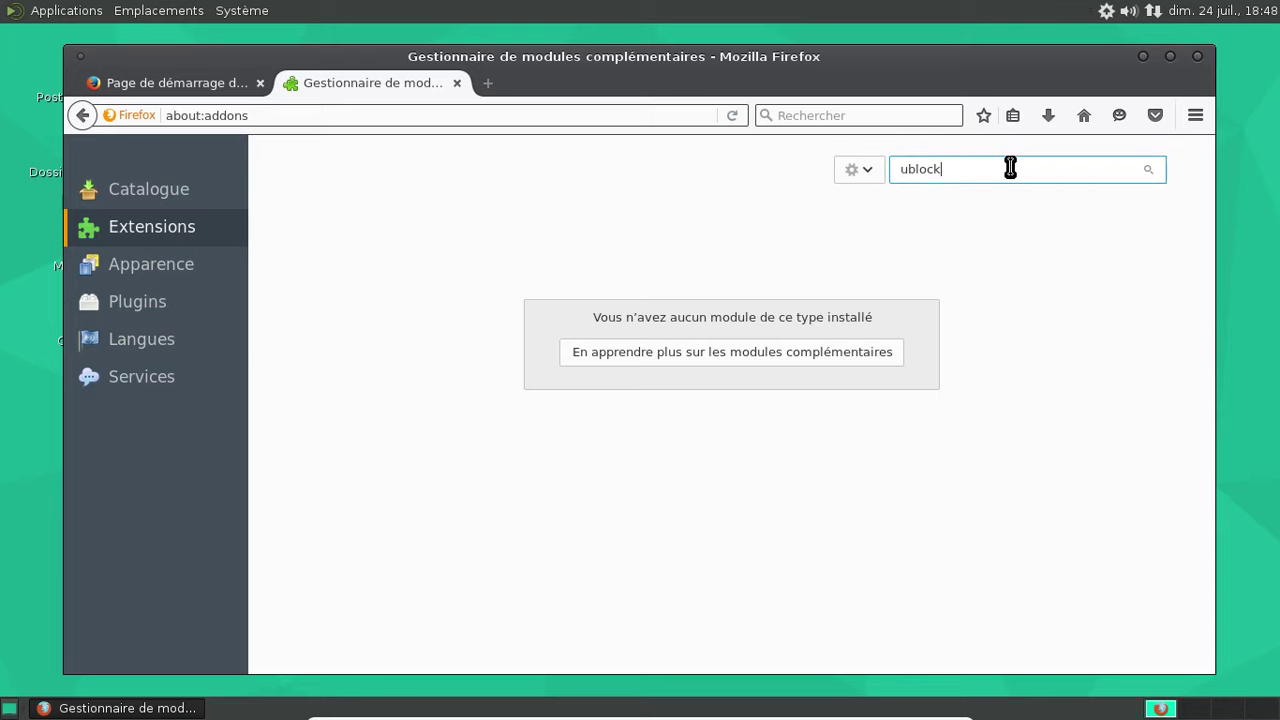
type("ock")
key("Return")
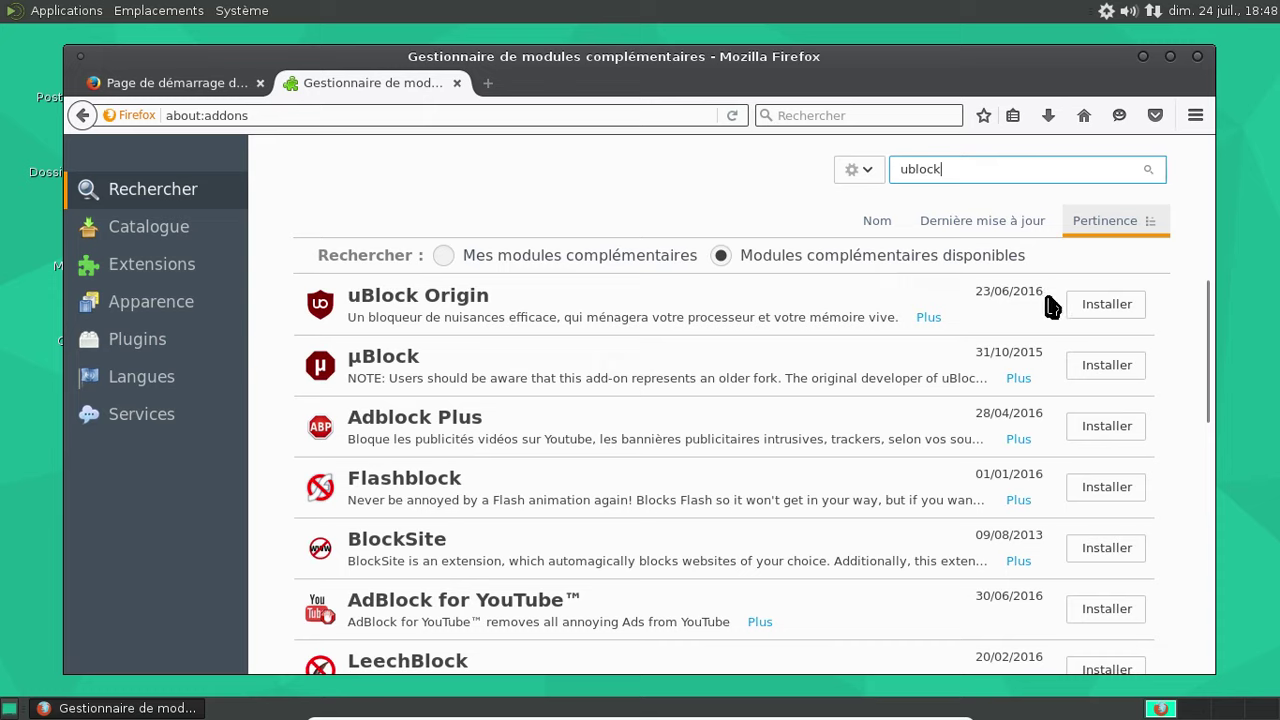
left_click(1106, 310)
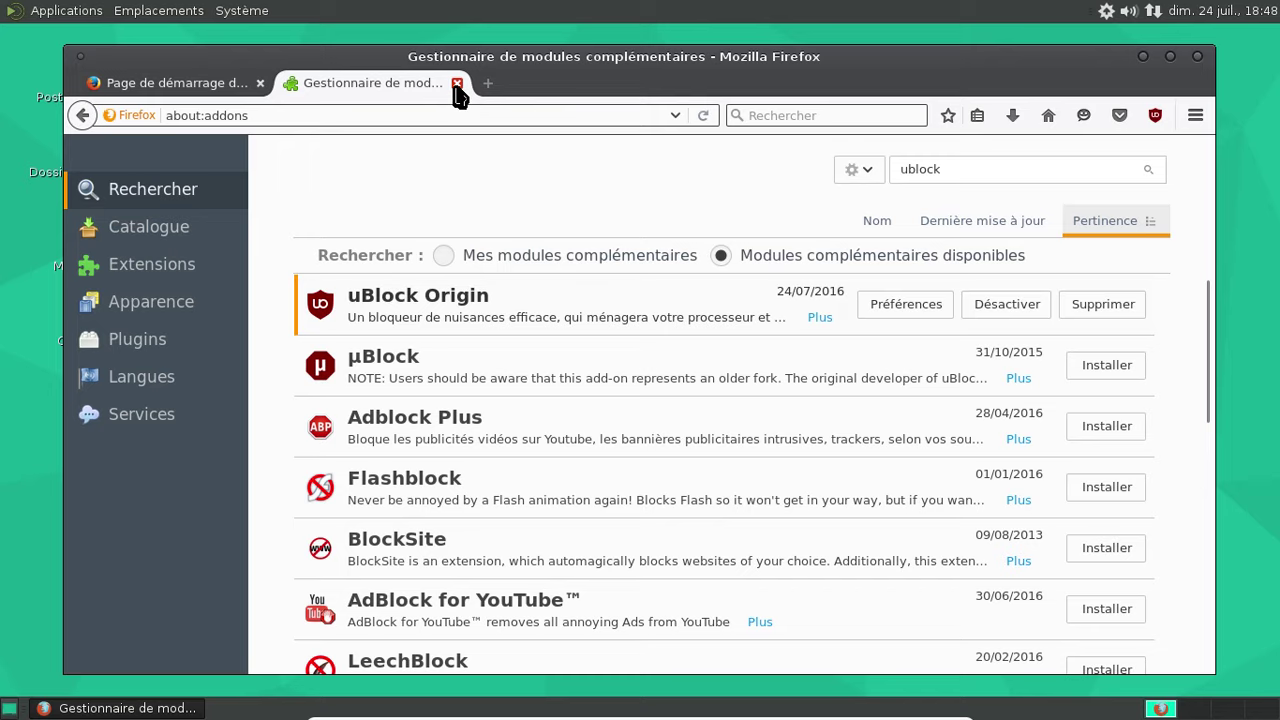
- Close the add-ons page, reposition the window, and close Firefox
left_click_drag(457, 83, 998, 159)
left_click_drag(916, 112, 471, 34)
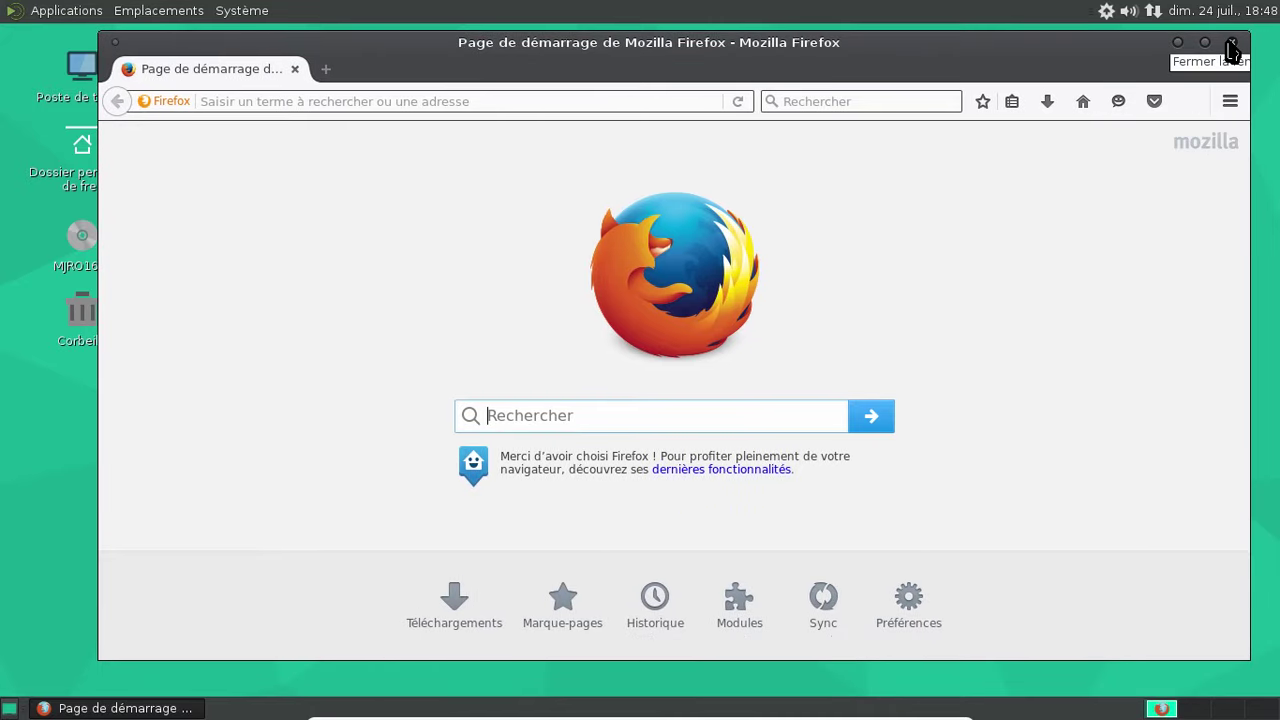
left_click(1231, 43)
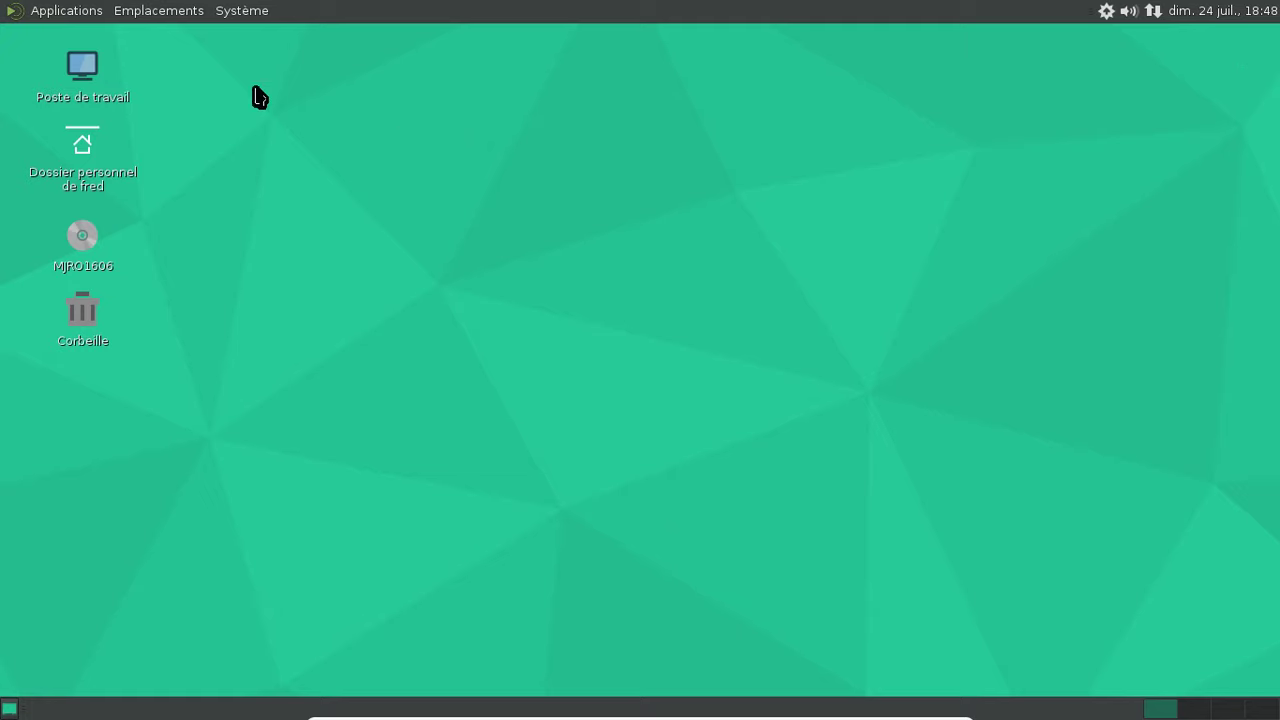
left_click(163, 14)
left_click(157, 40)
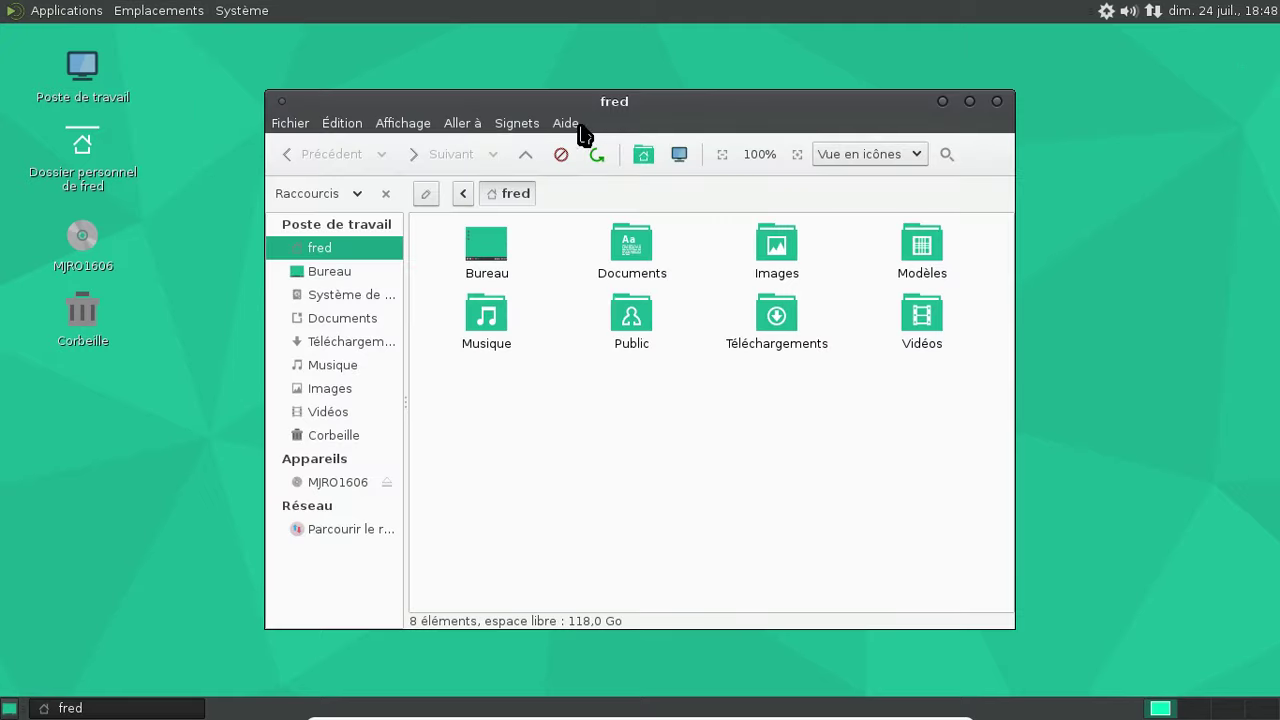
left_click(569, 123)
left_click(586, 172)
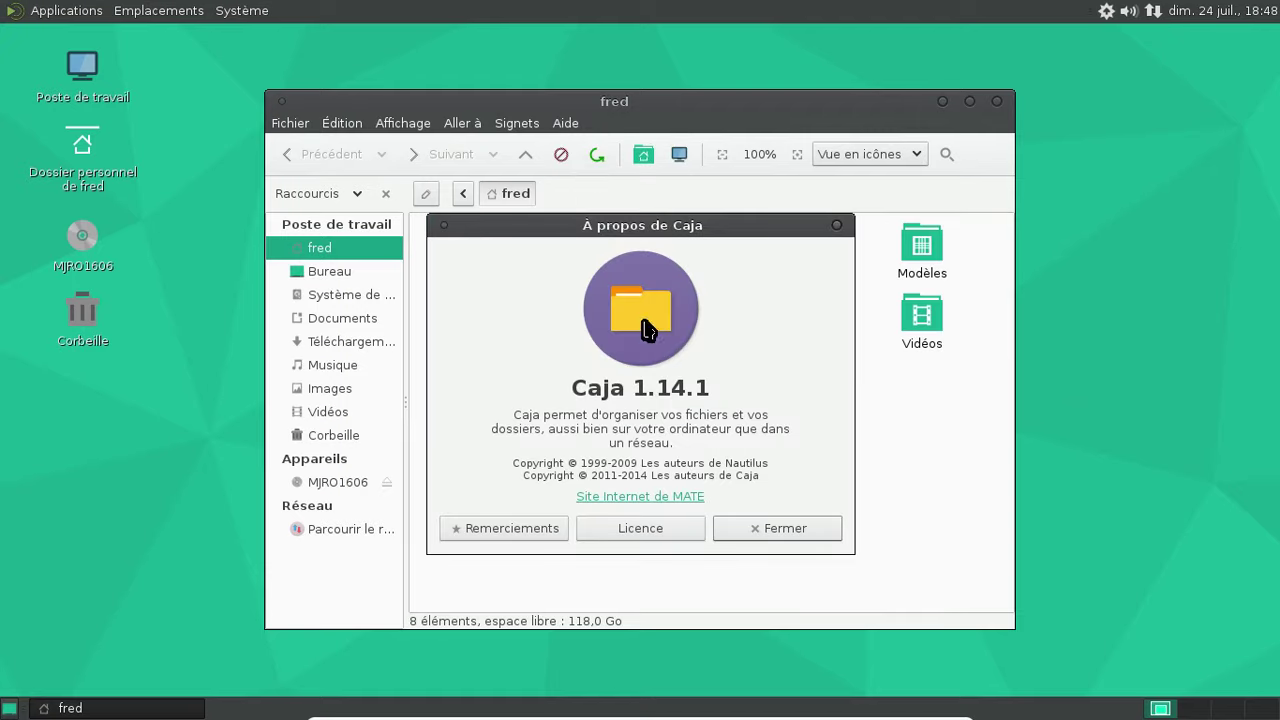
left_click(806, 530)
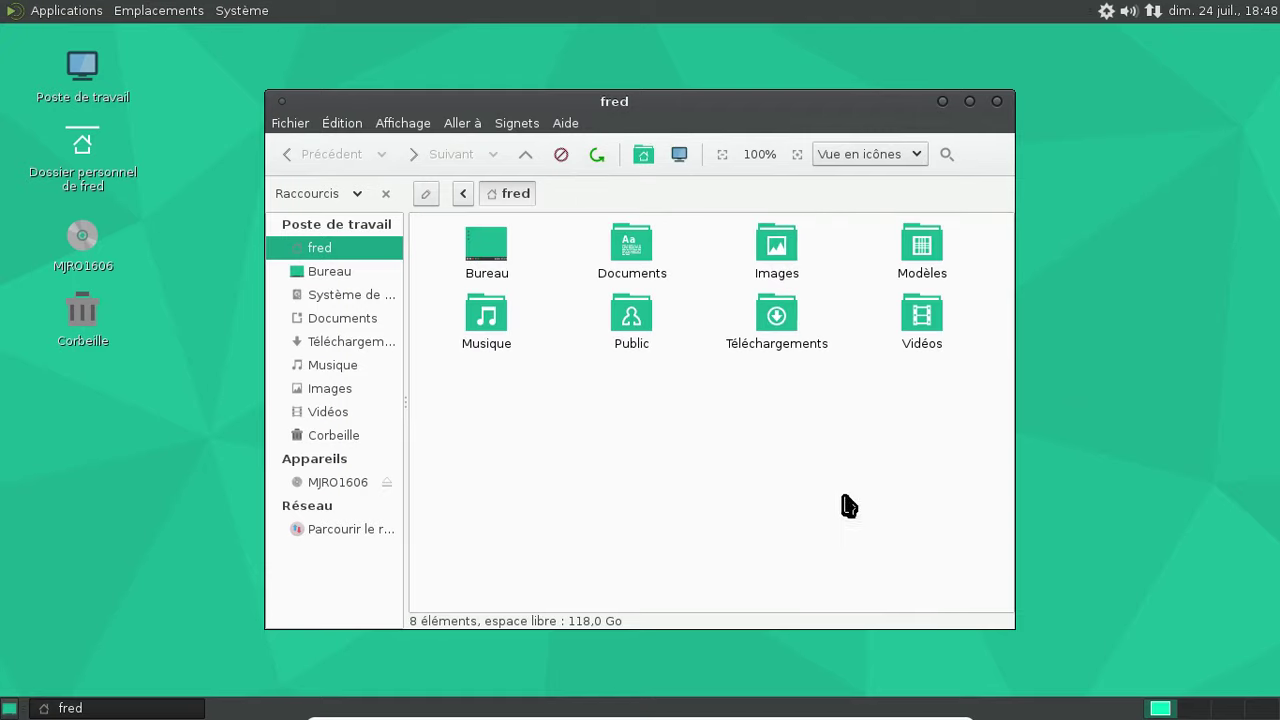
left_click(996, 102)
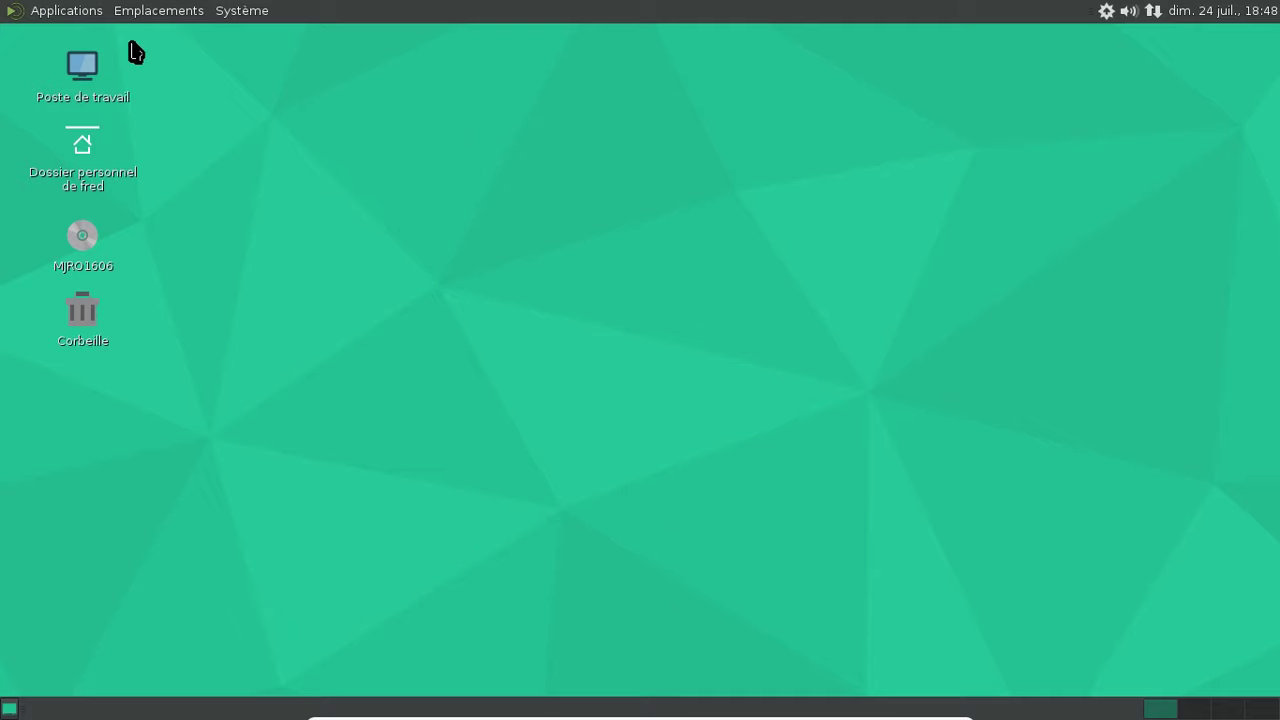
left_click(72, 14)
mouse_move(95, 153)
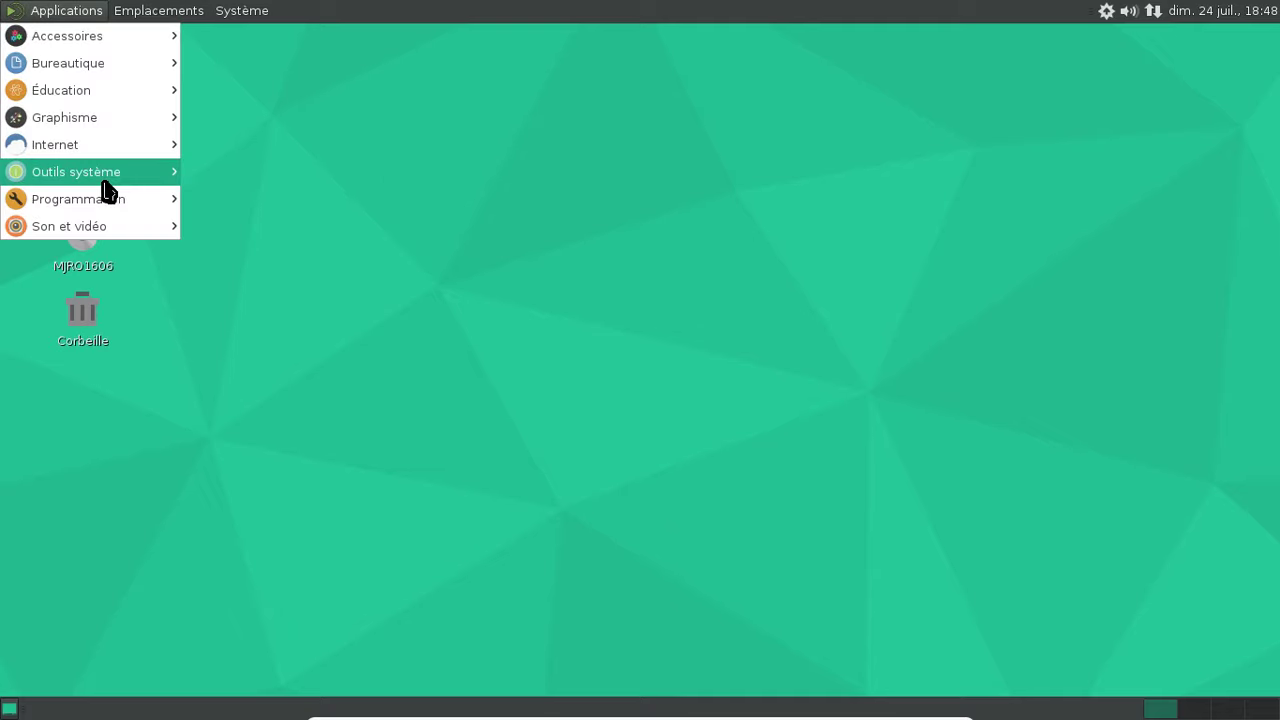
mouse_move(103, 182)
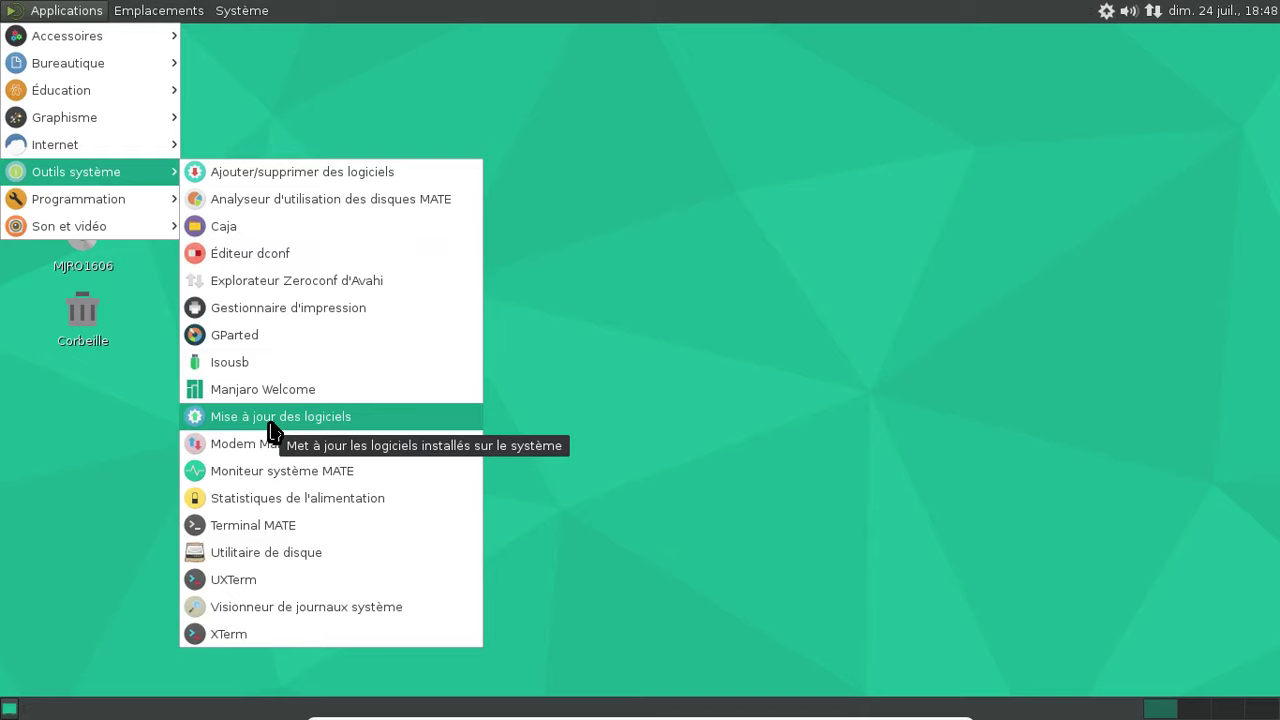
left_click(284, 553)
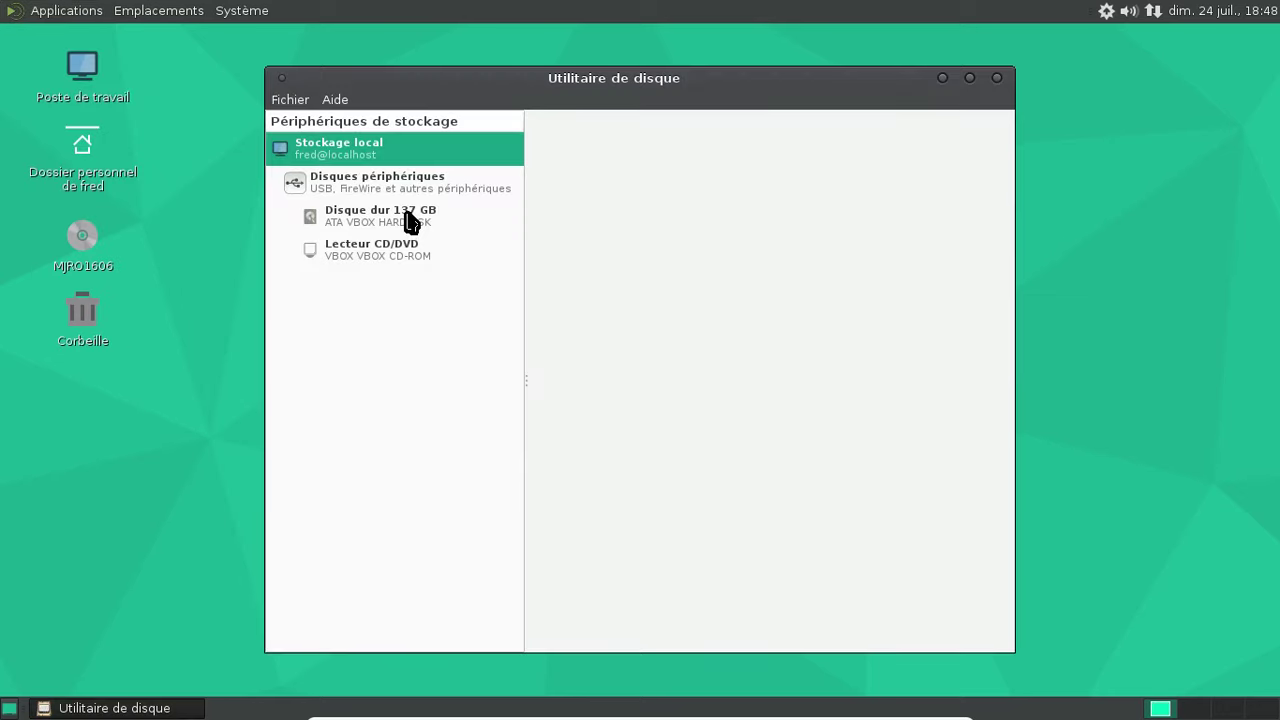
left_click(410, 226)
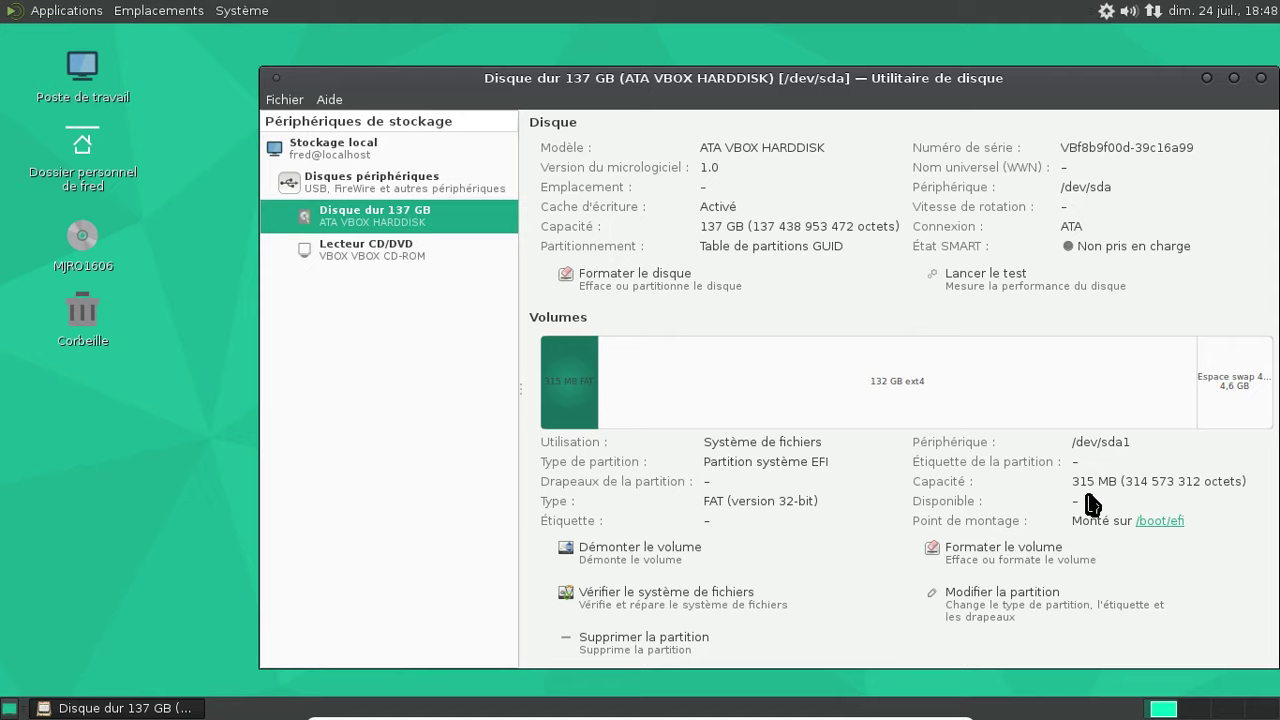
left_click(848, 405)
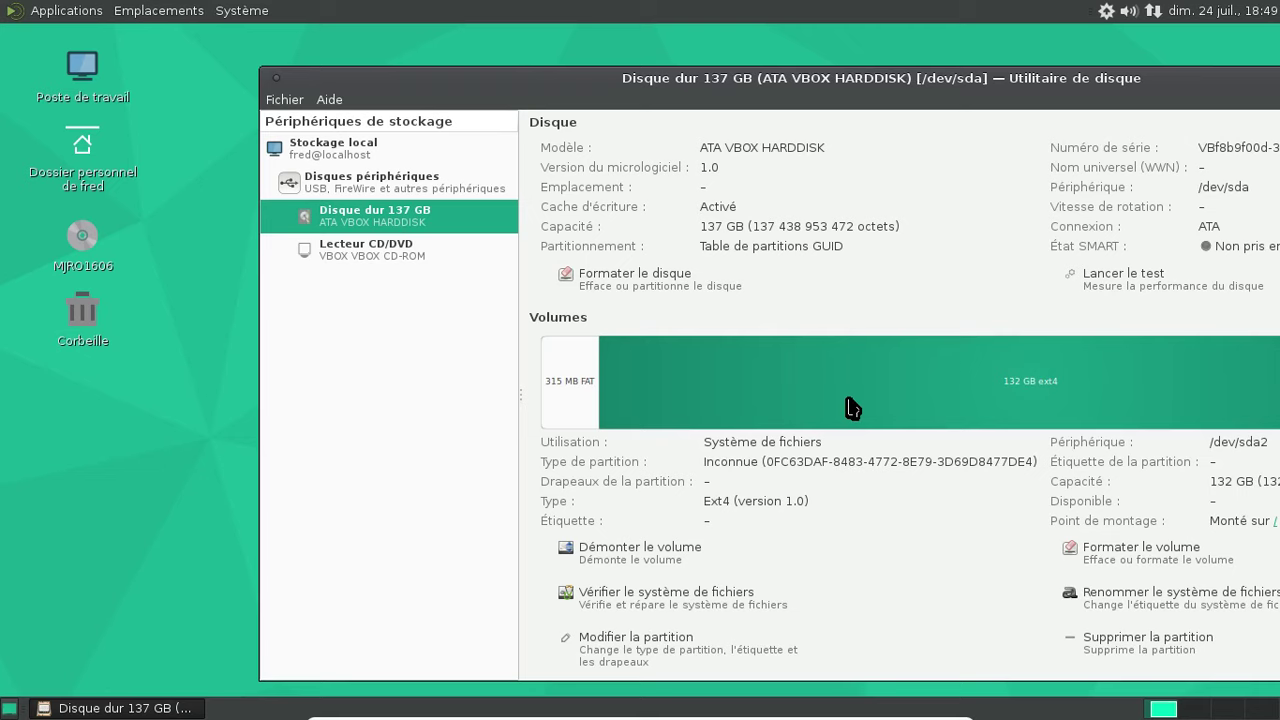
left_click_drag(765, 78, 549, 62)
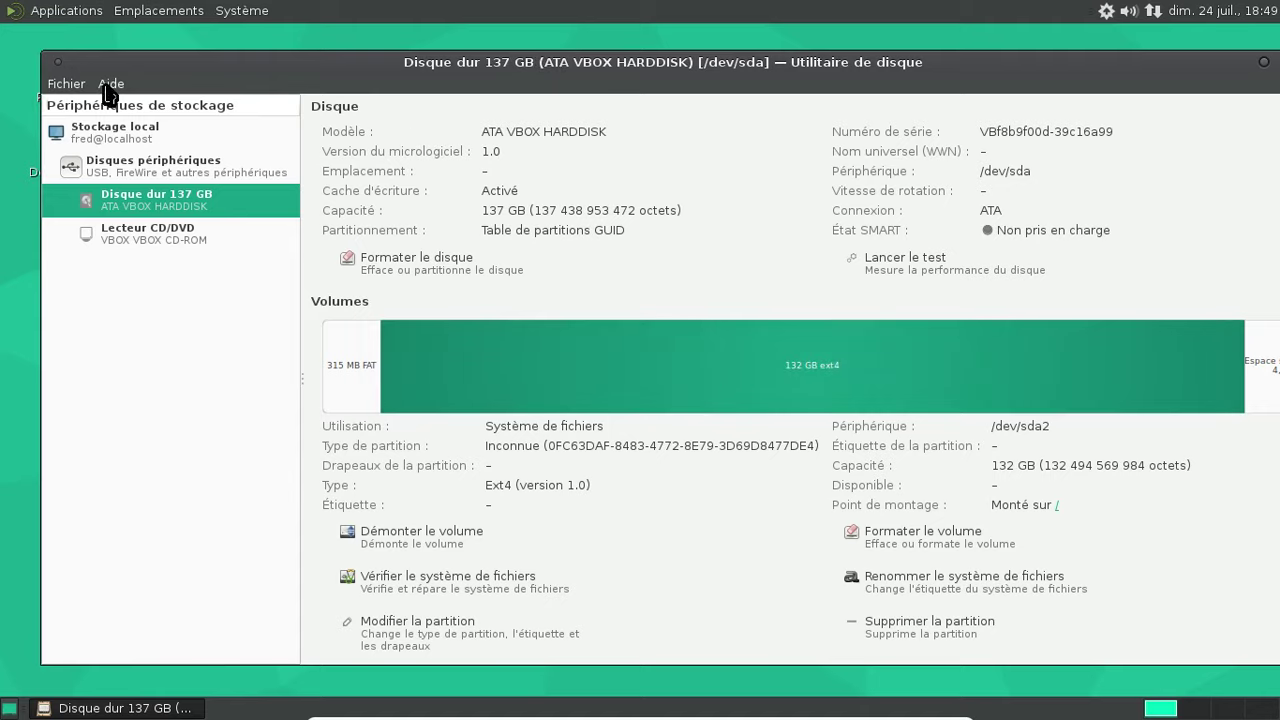
left_click(68, 84)
left_click(95, 150)
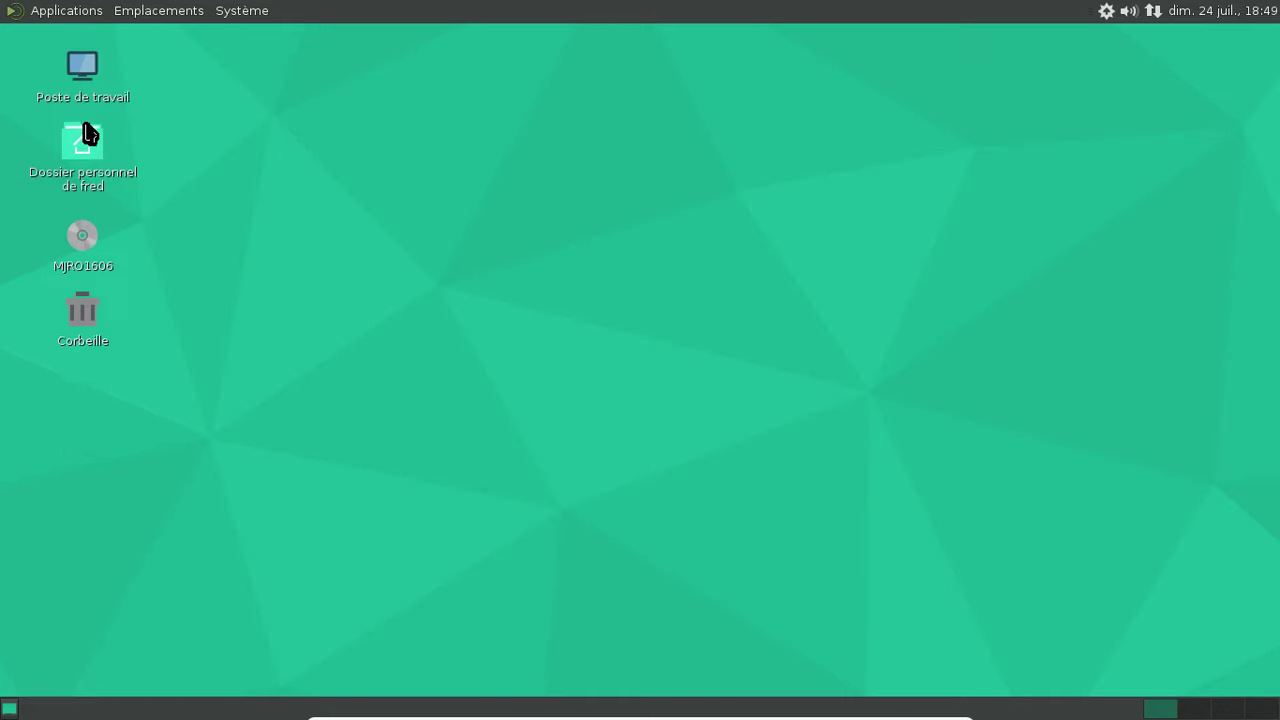
left_click(48, 11)
mouse_move(86, 40)
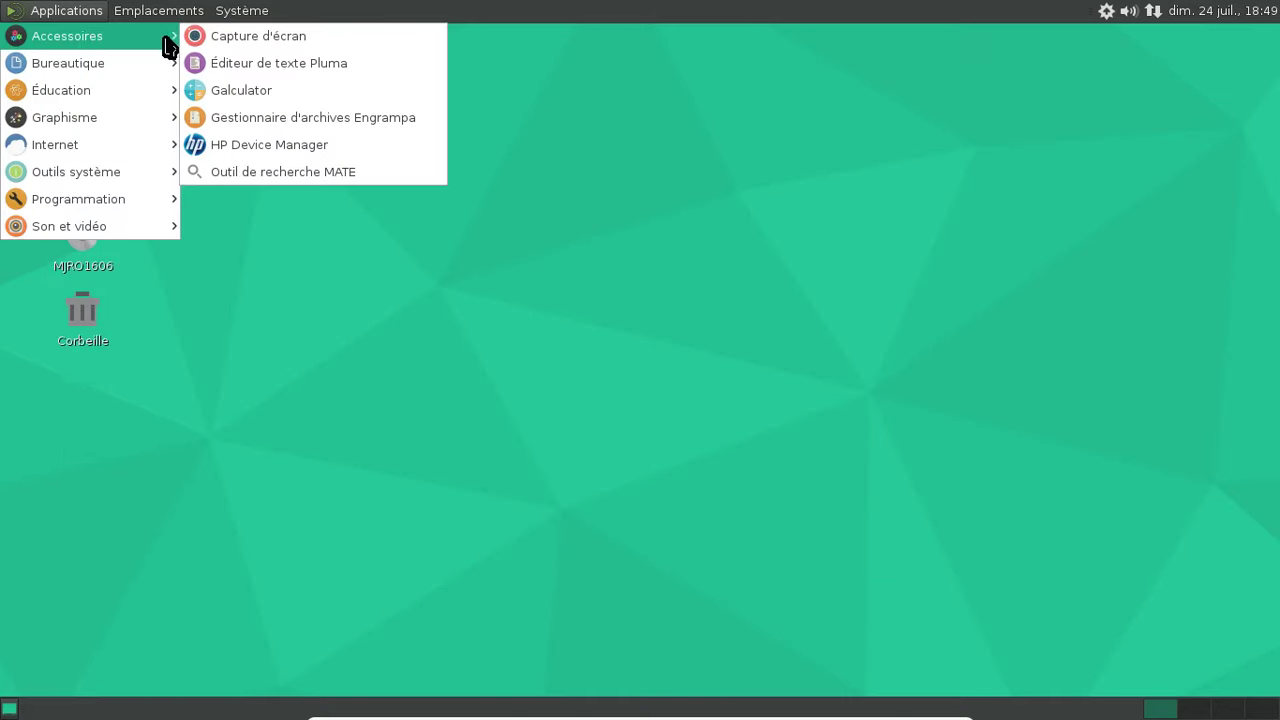
- Check the disk usage analyzer showing 7.1 GB used of 132.1 GB, then close it
mouse_move(141, 102)
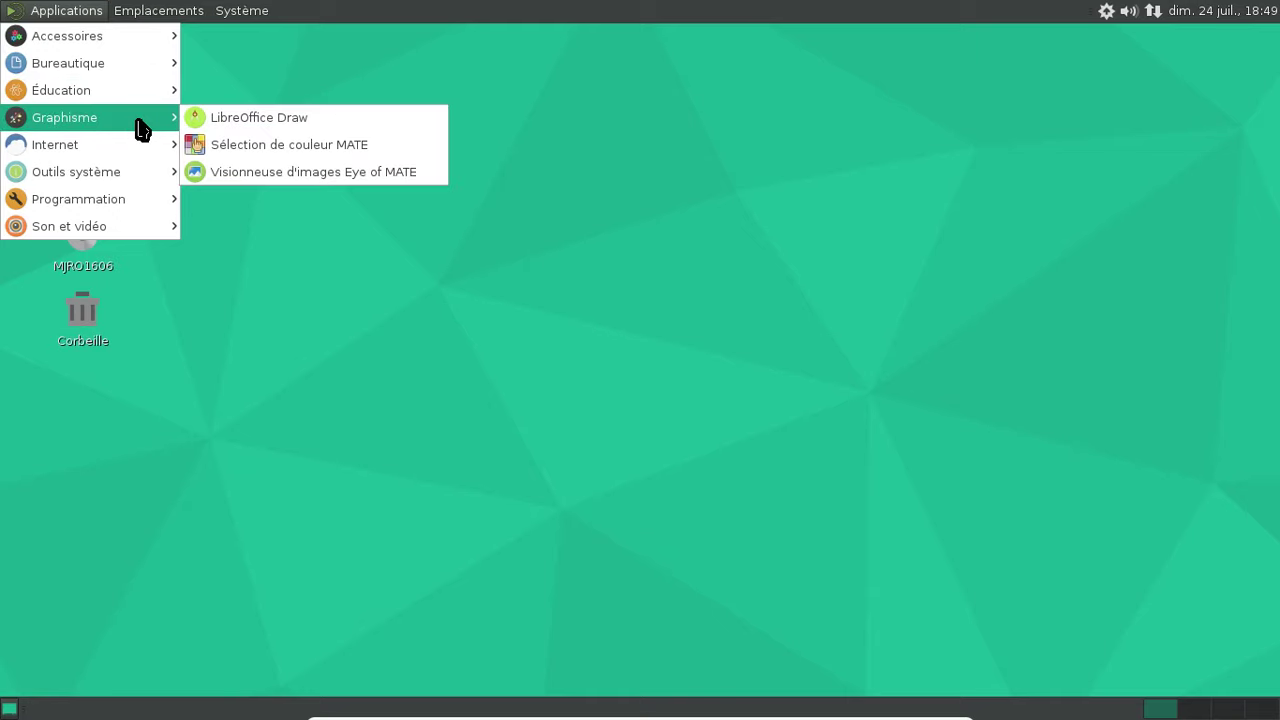
mouse_move(106, 177)
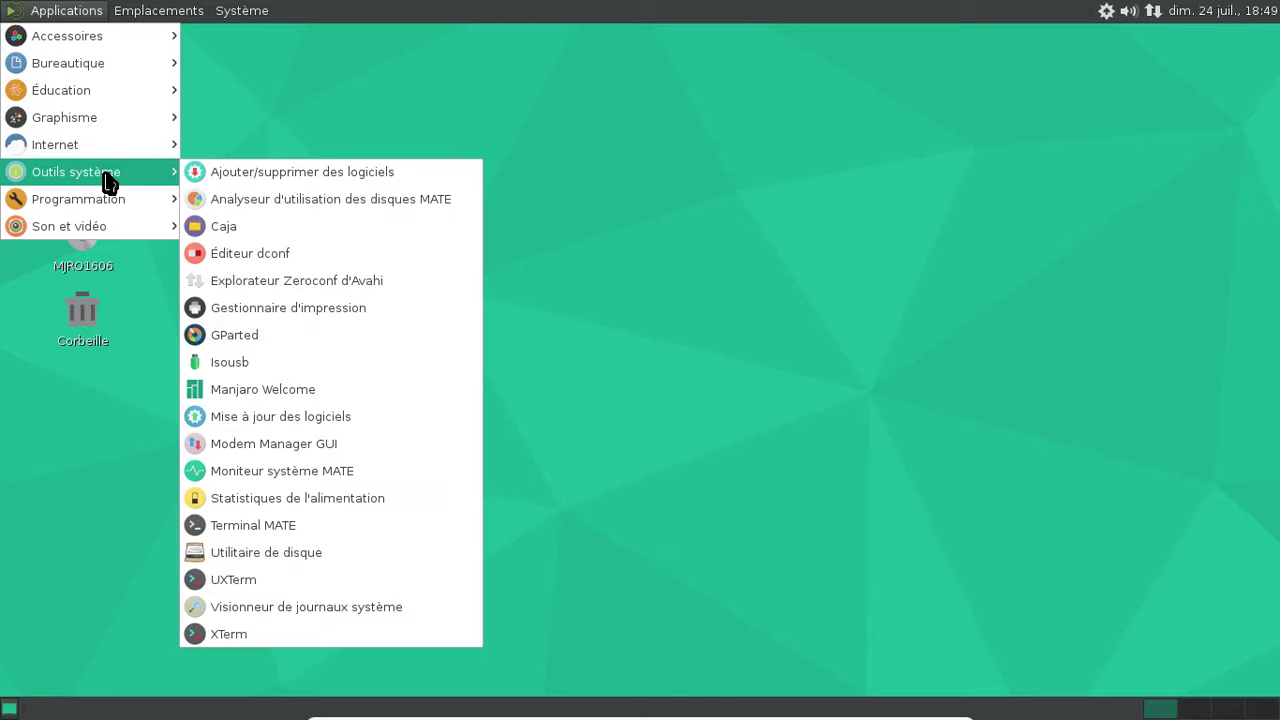
left_click(316, 201)
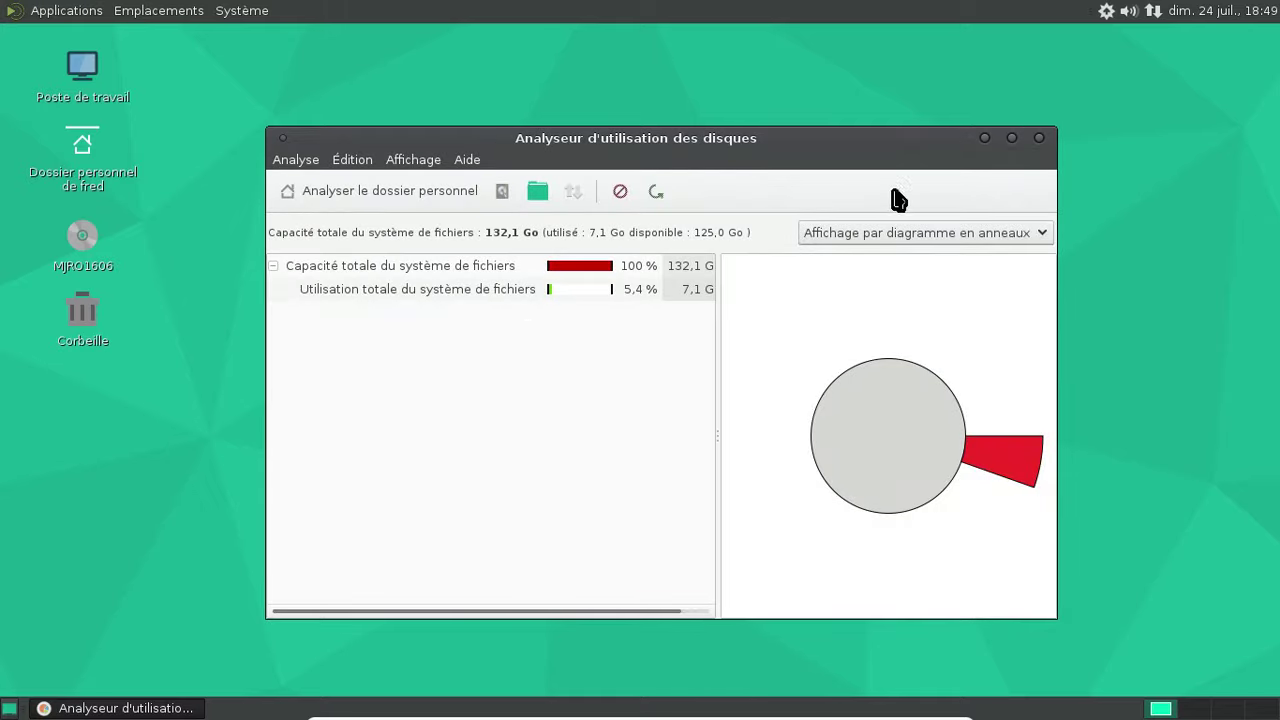
left_click(1039, 138)
- Launch Terminal MATE from Applications > Outils système
left_click(30, 11)
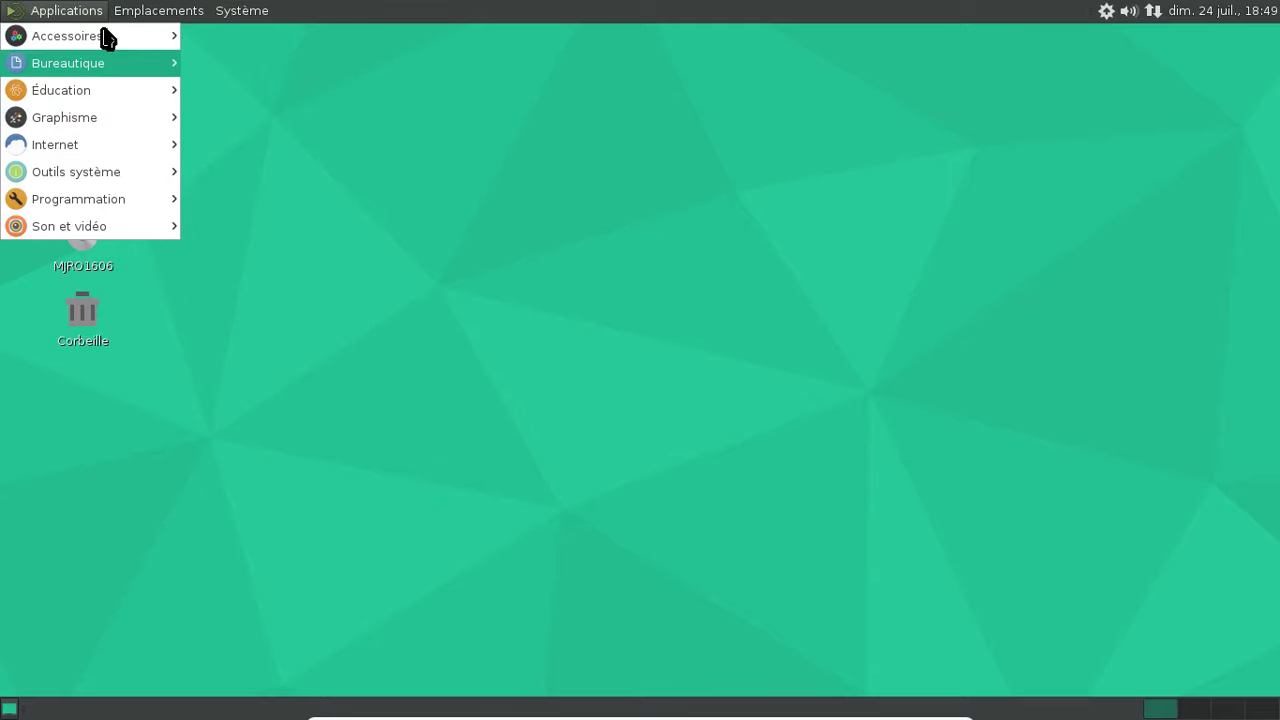
mouse_move(103, 185)
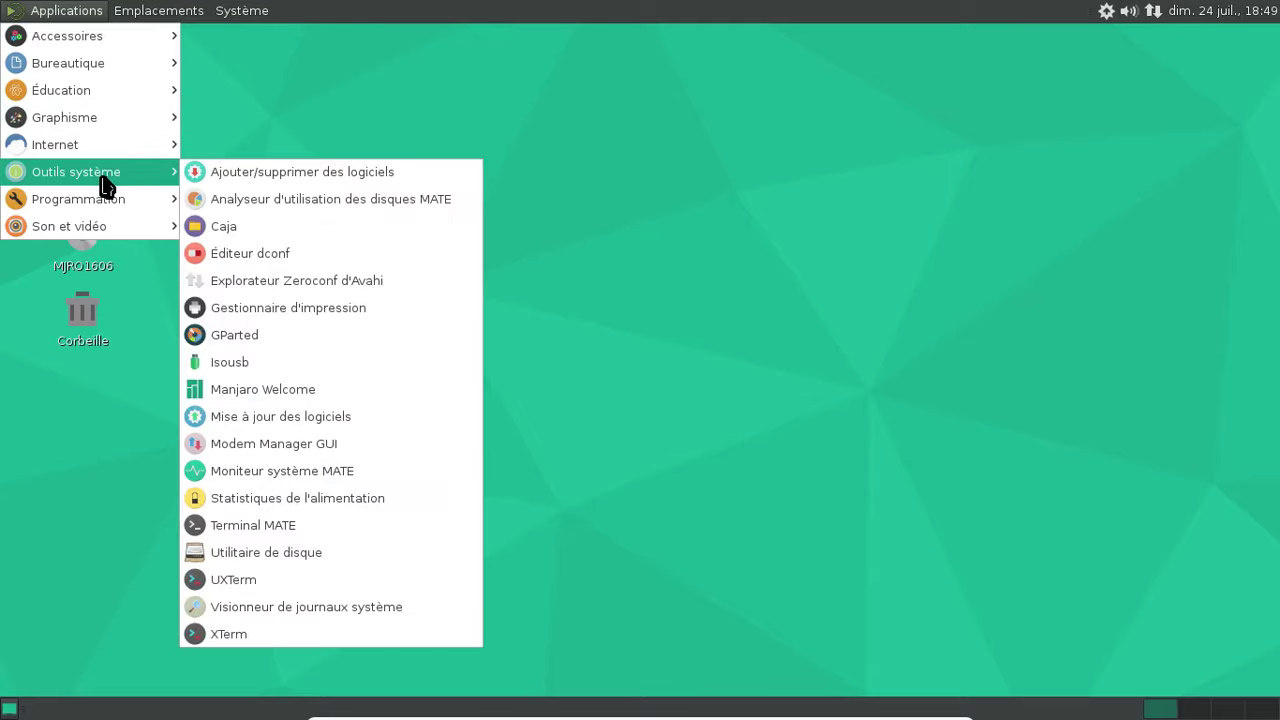
left_click(320, 528)
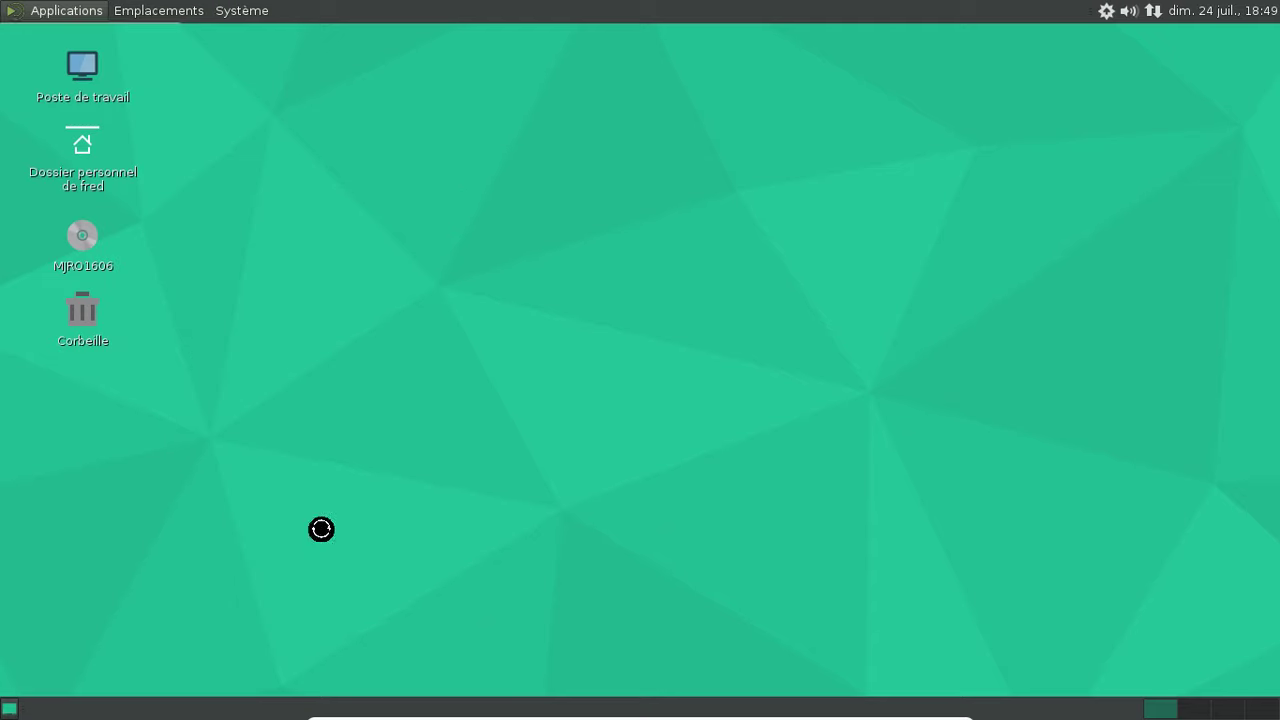
- Run 'yaourt -Scc' with sudo, answering 'o' to delete cached packages and unused repositories
type("yaourt")
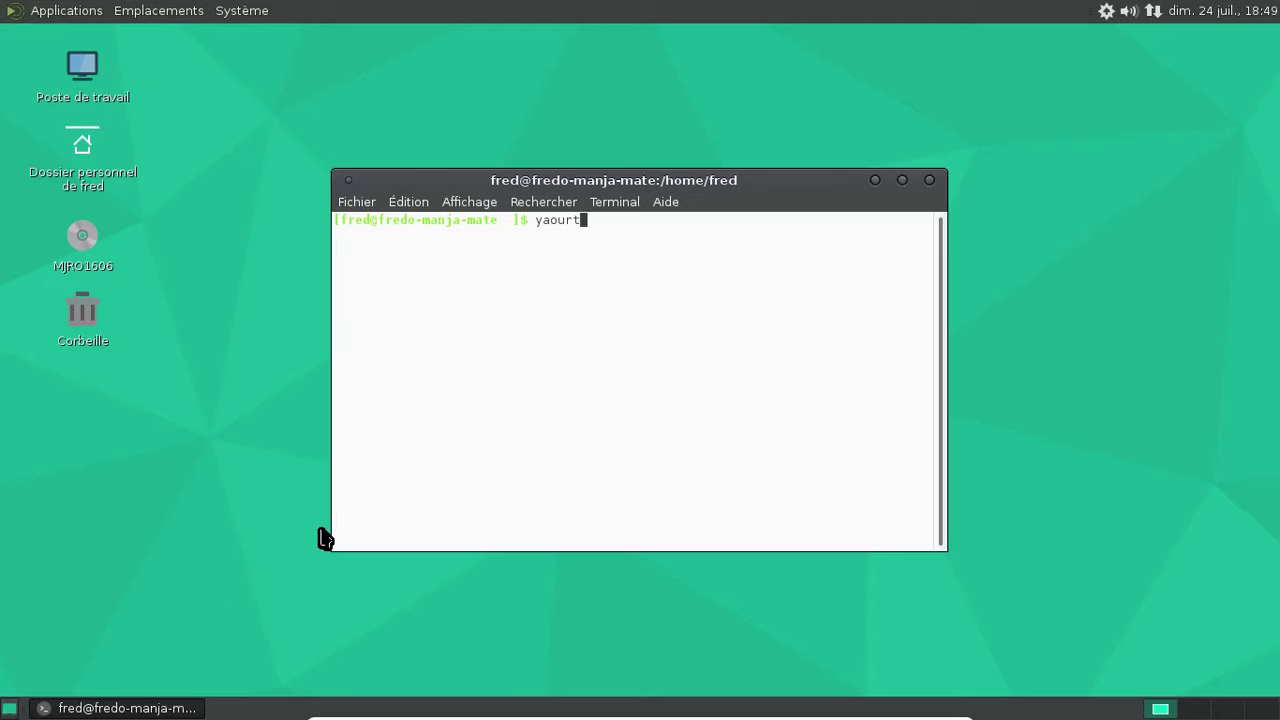
type(" -Scc")
key("Return")
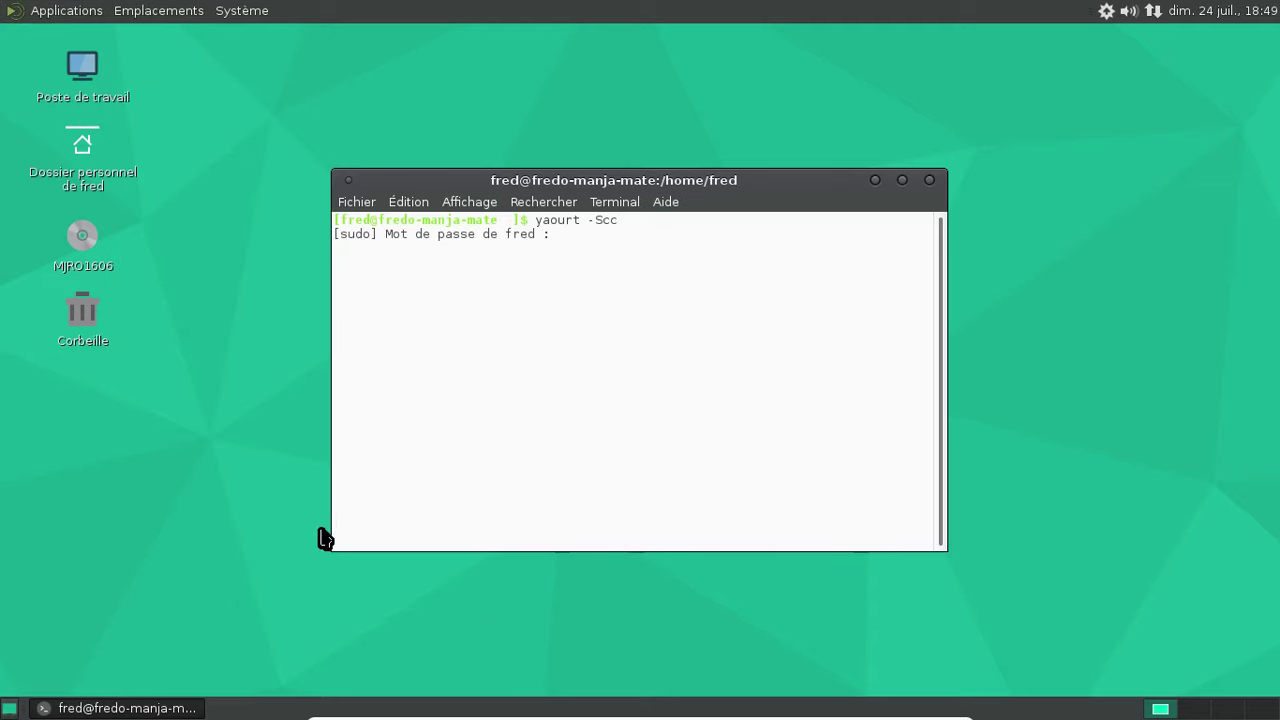
key("Return")
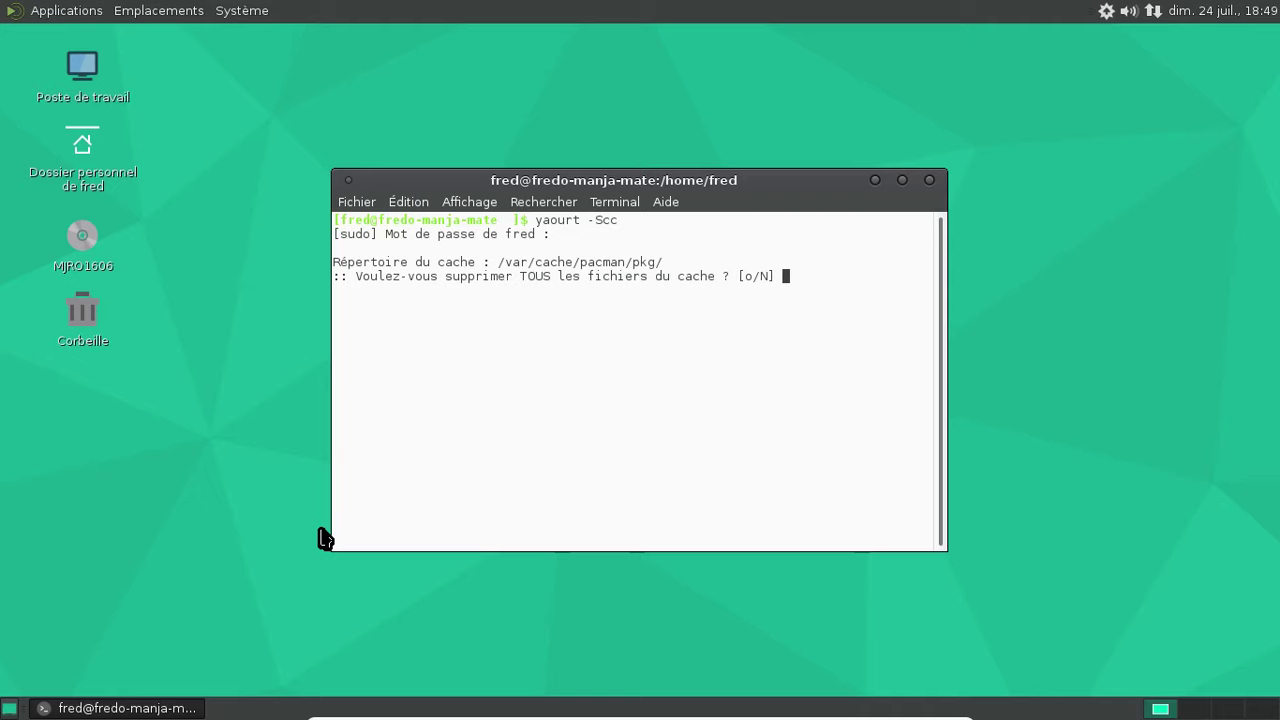
type("o")
key("Return")
type("o")
key("Return")
- Run 'df -h' to confirm /dev/sda2 uses 4.7G of 122G, then close the terminal
type("df -h")
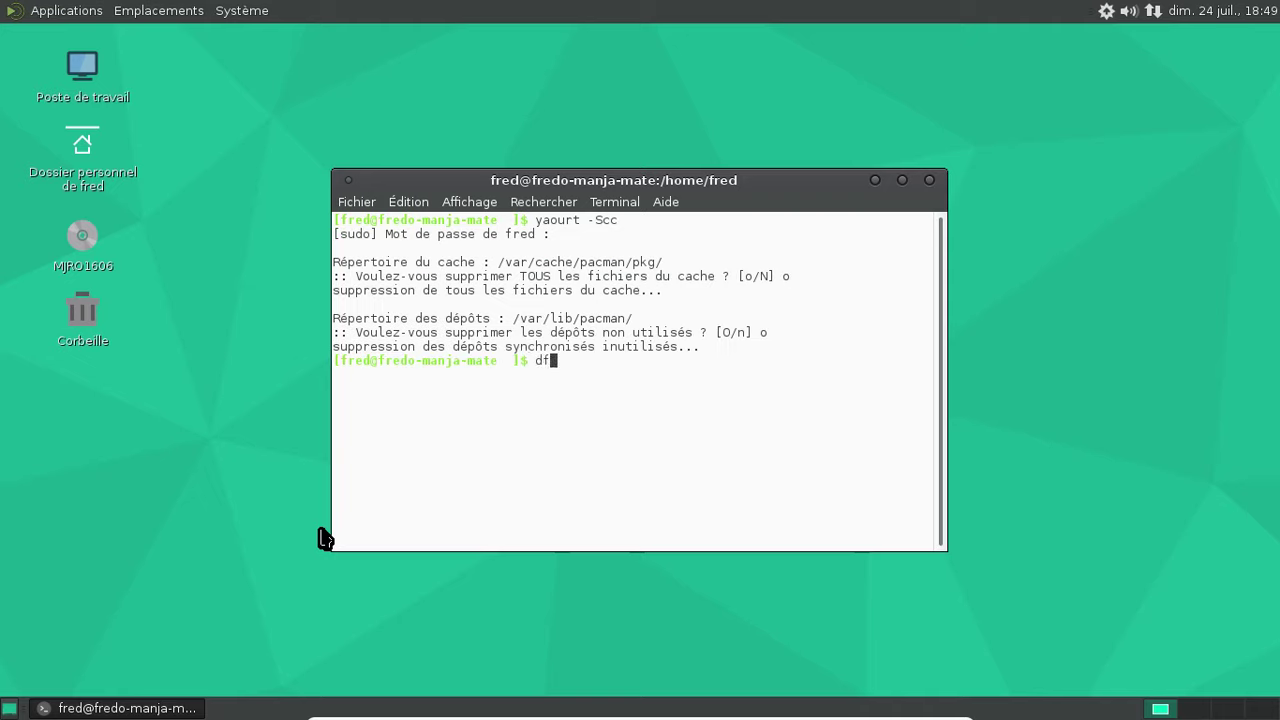
key("Return")
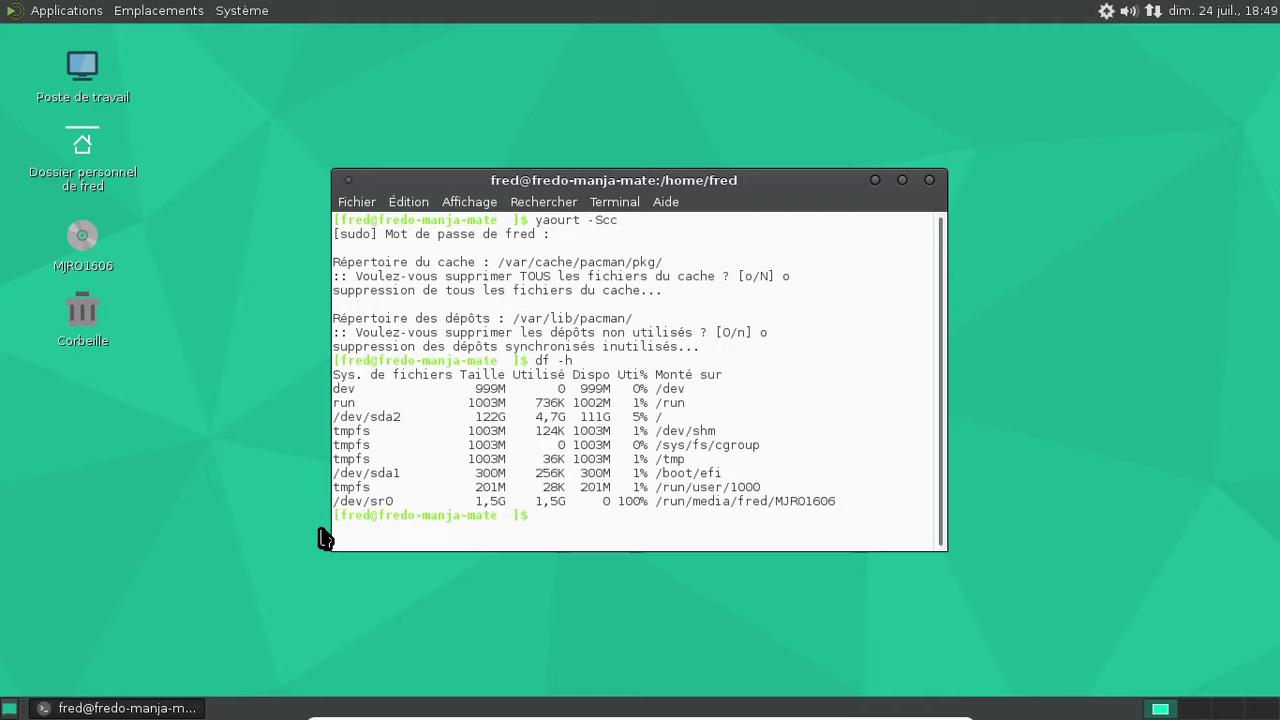
left_click(927, 181)
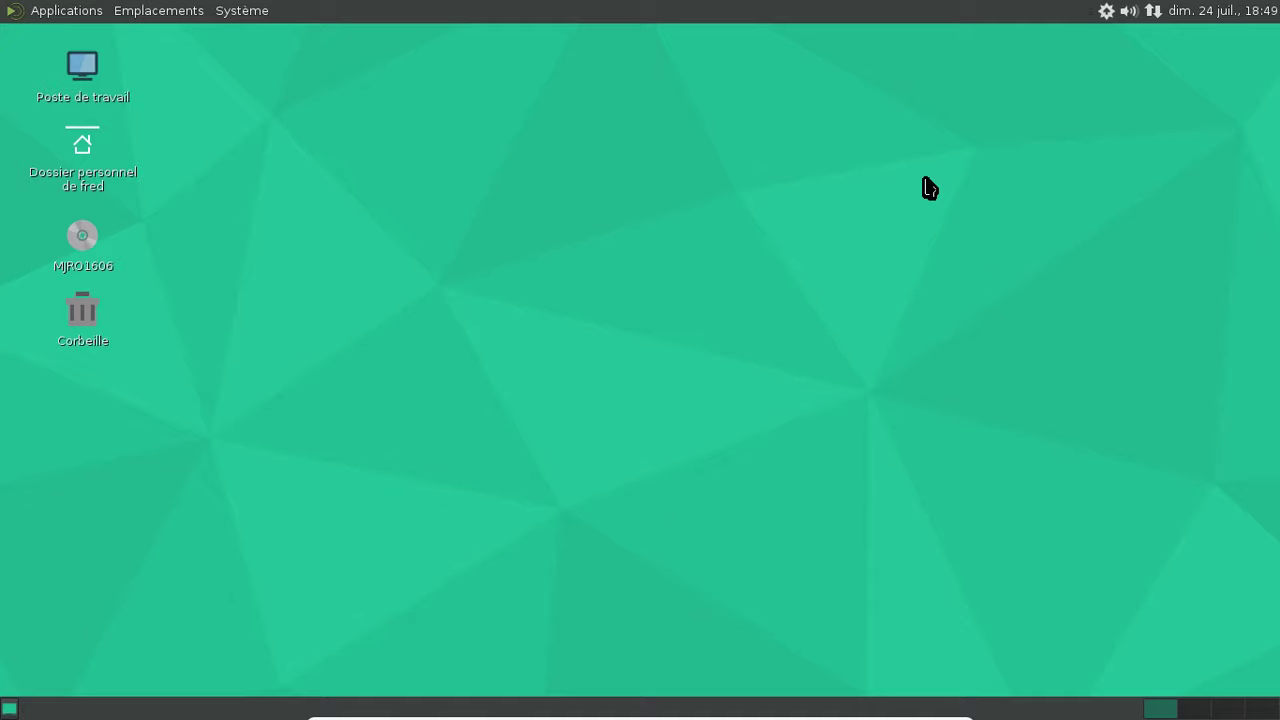
- Open a new Terminal MATE window from Applications > Outils système
left_click(86, 11)
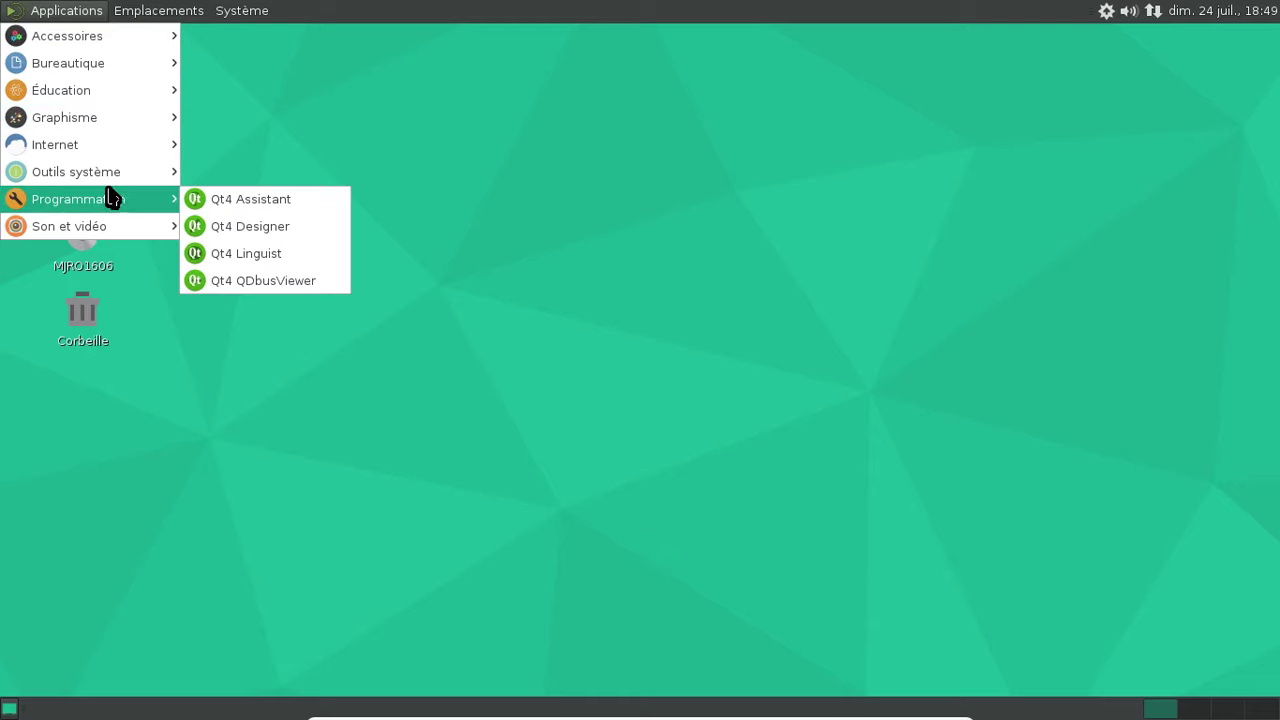
mouse_move(104, 183)
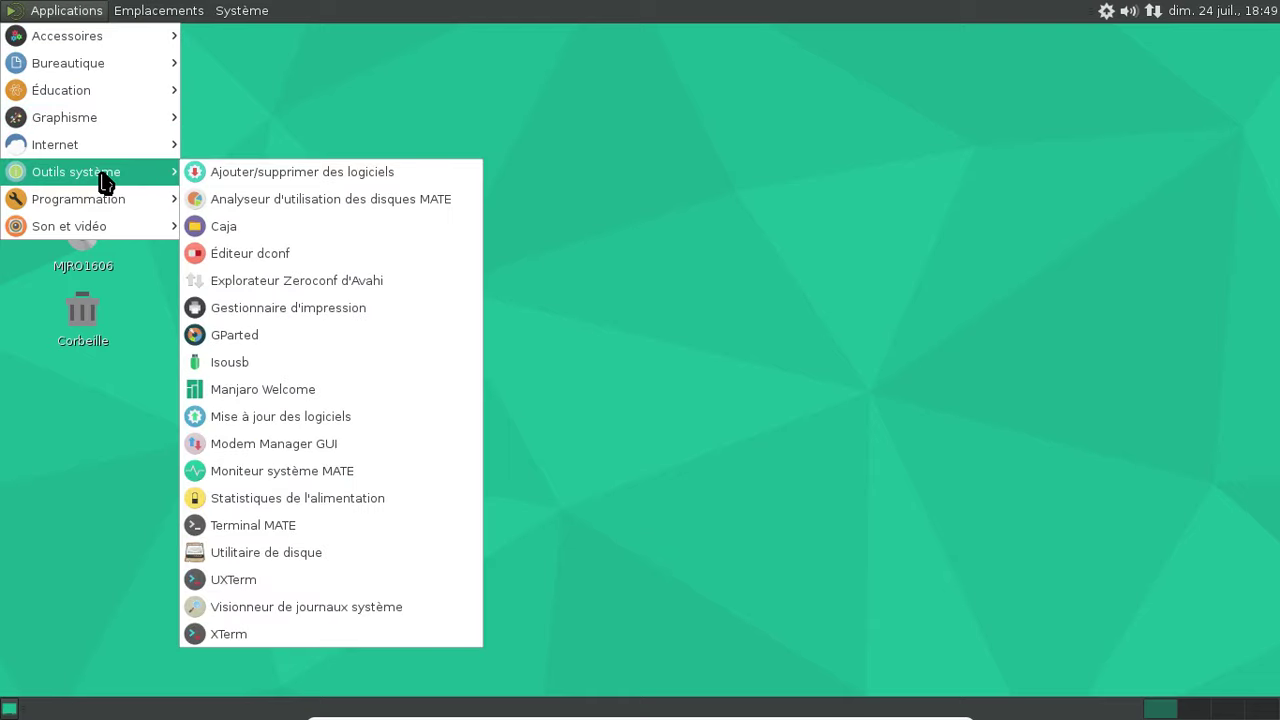
left_click(361, 527)
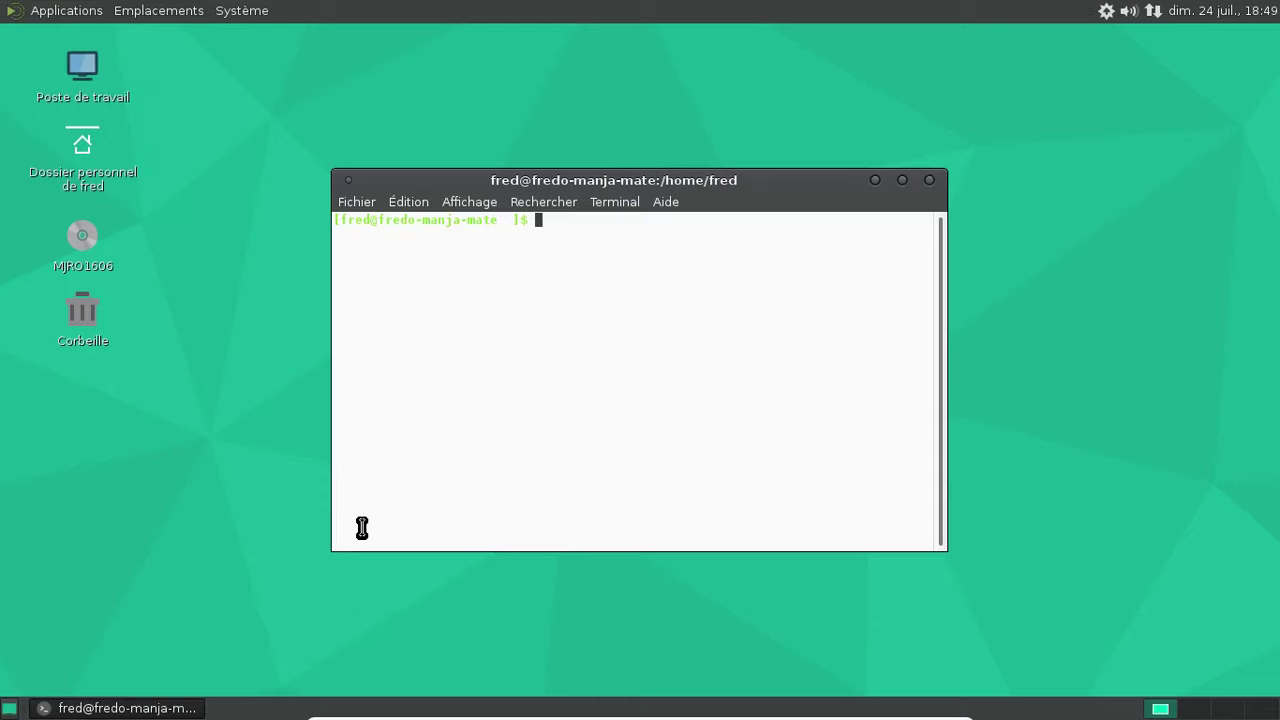
- Run 'sudo systemctl stop lightdm-plymouth' and enter the sudo password
type("sudo sys")
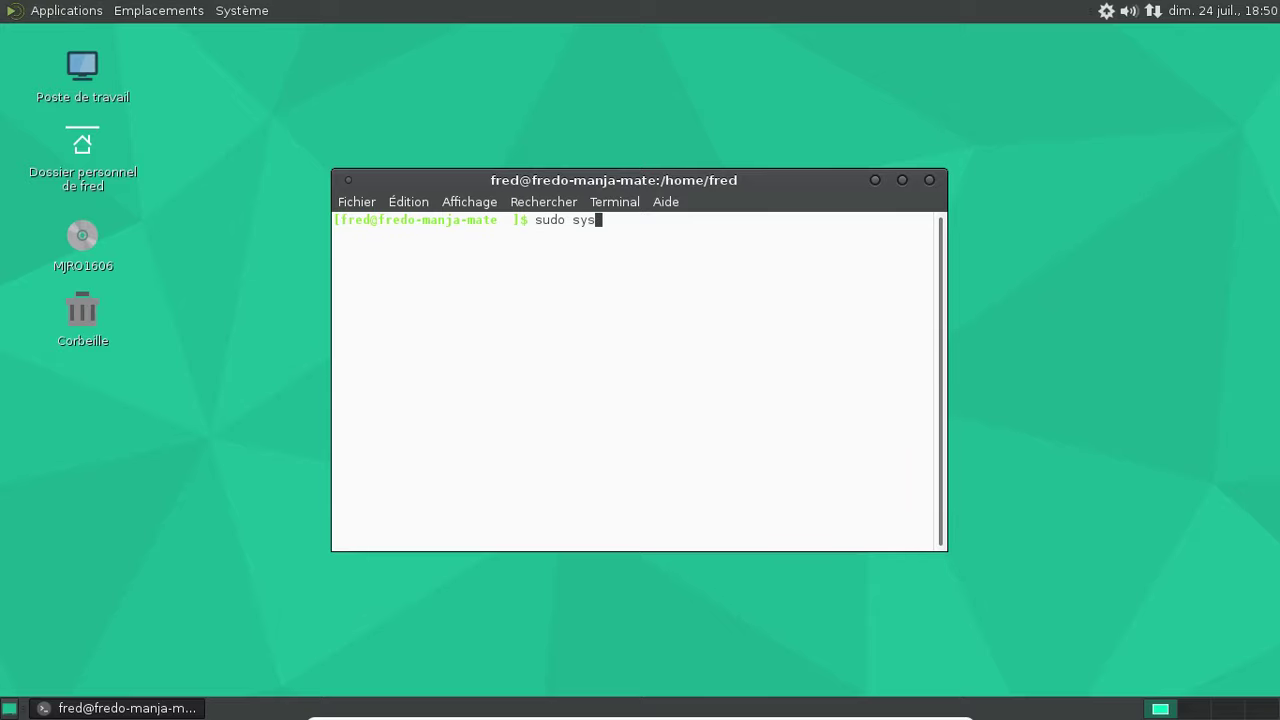
type("temctl stop^light")
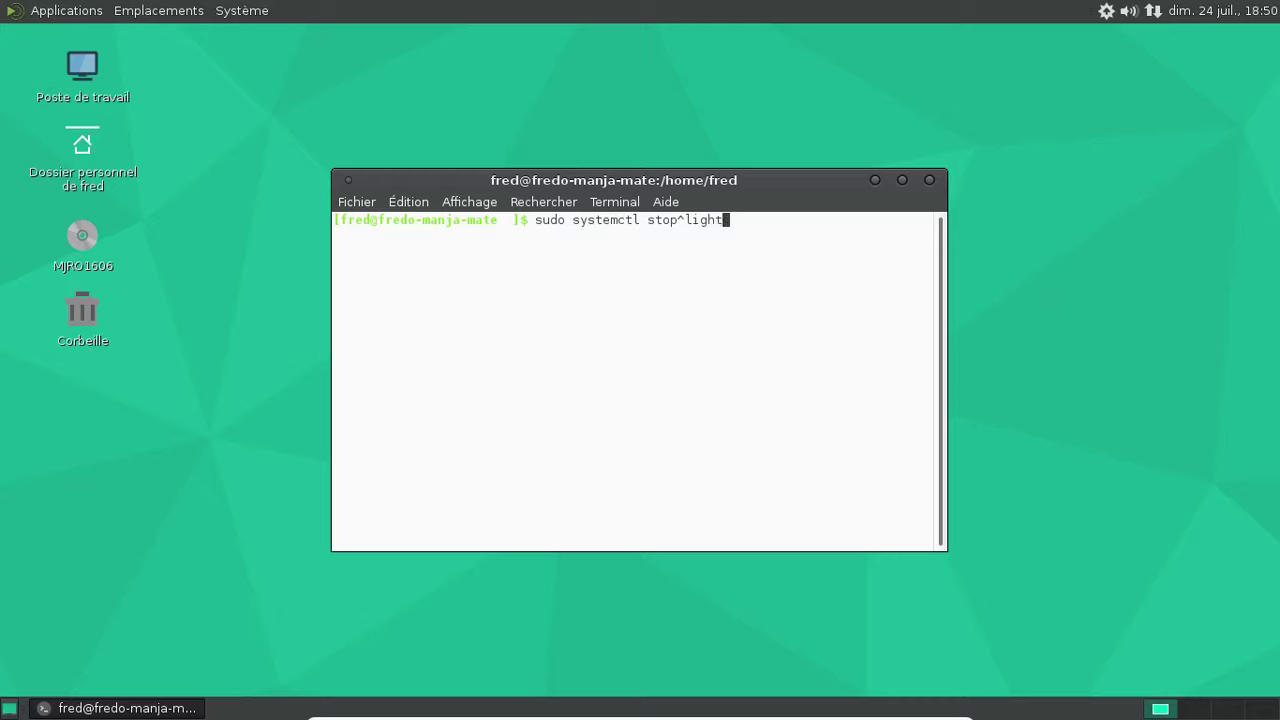
key("BackSpace")
key("BackSpace")
key("BackSpace")
key("BackSpace")
key("BackSpace")
key("BackSpace")
type("lightdm")
type("-op")
key("BackSpace")
type("pl")
key("BackSpace")
key("BackSpace")
key("BackSpace")
type("plymout")
key("BackSpace")
type("th")
key("Return")
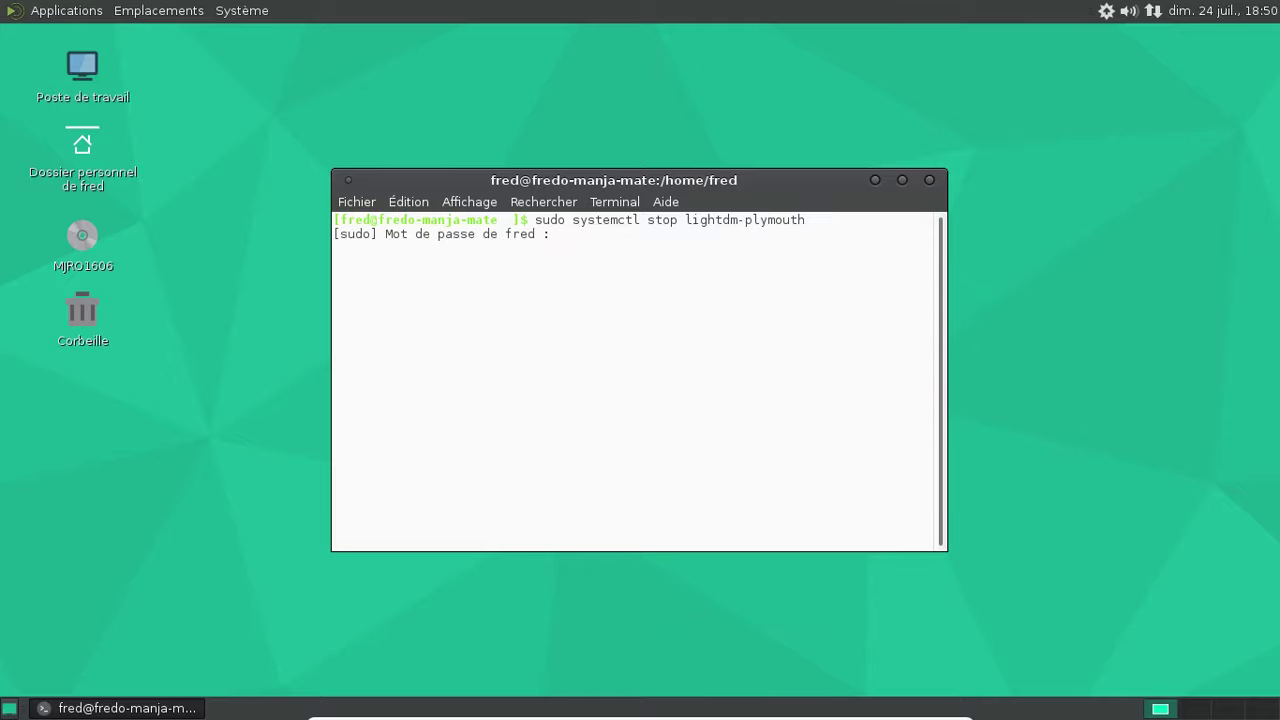
key("Return")
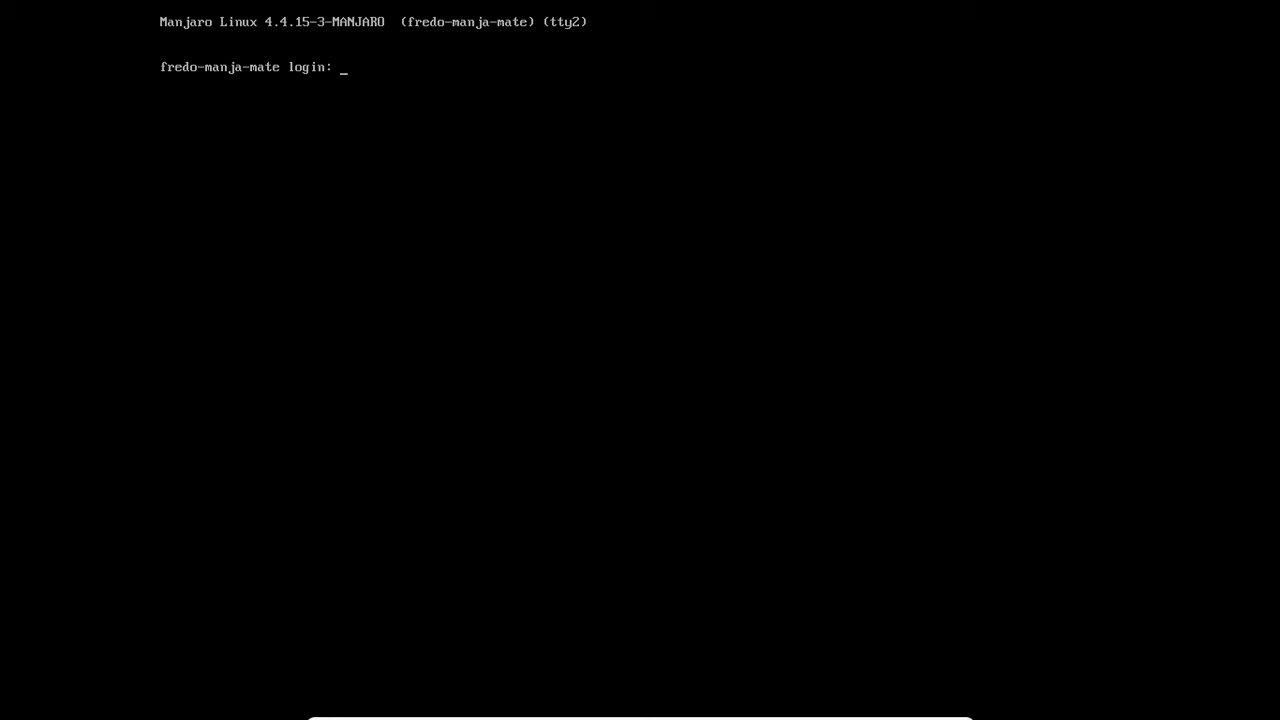
- Log in on tty2 and run 'yaourt -Rcs mate mate-extra' with sudo, confirming the 66-package removal
type("fred")
key("Return")
key("Return")
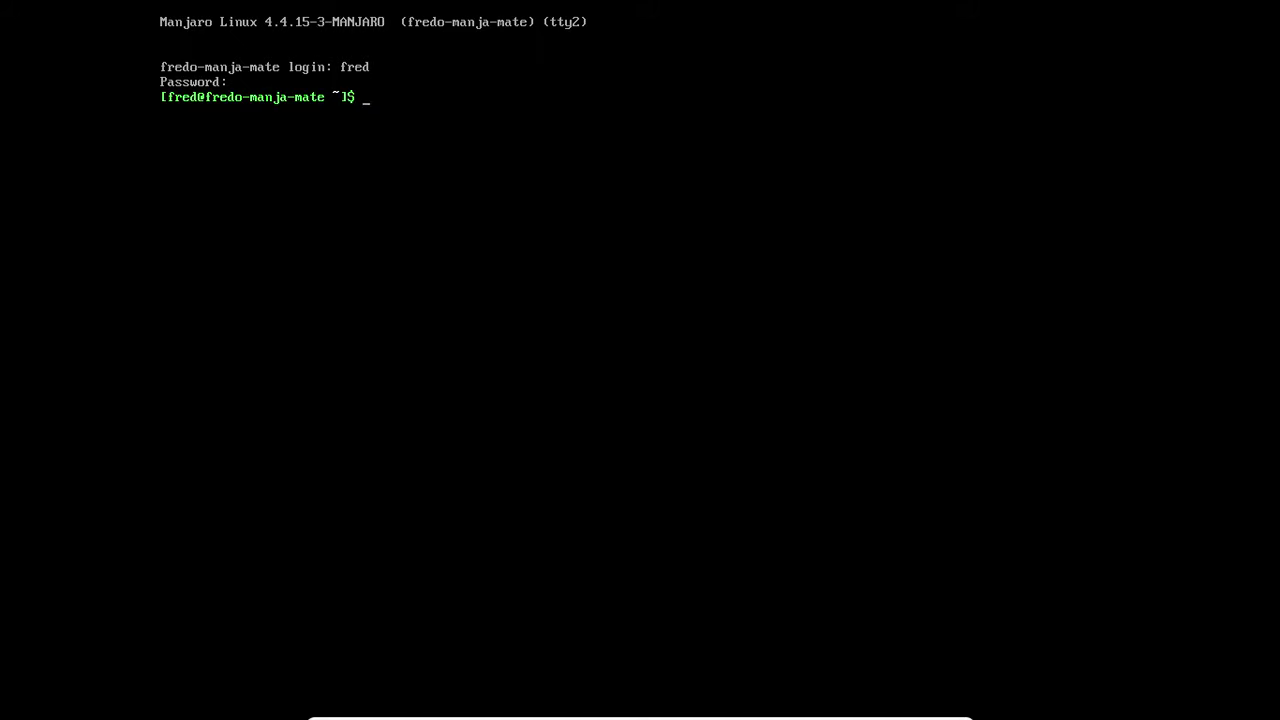
type("yaourt -Rcs mate mate-extra")
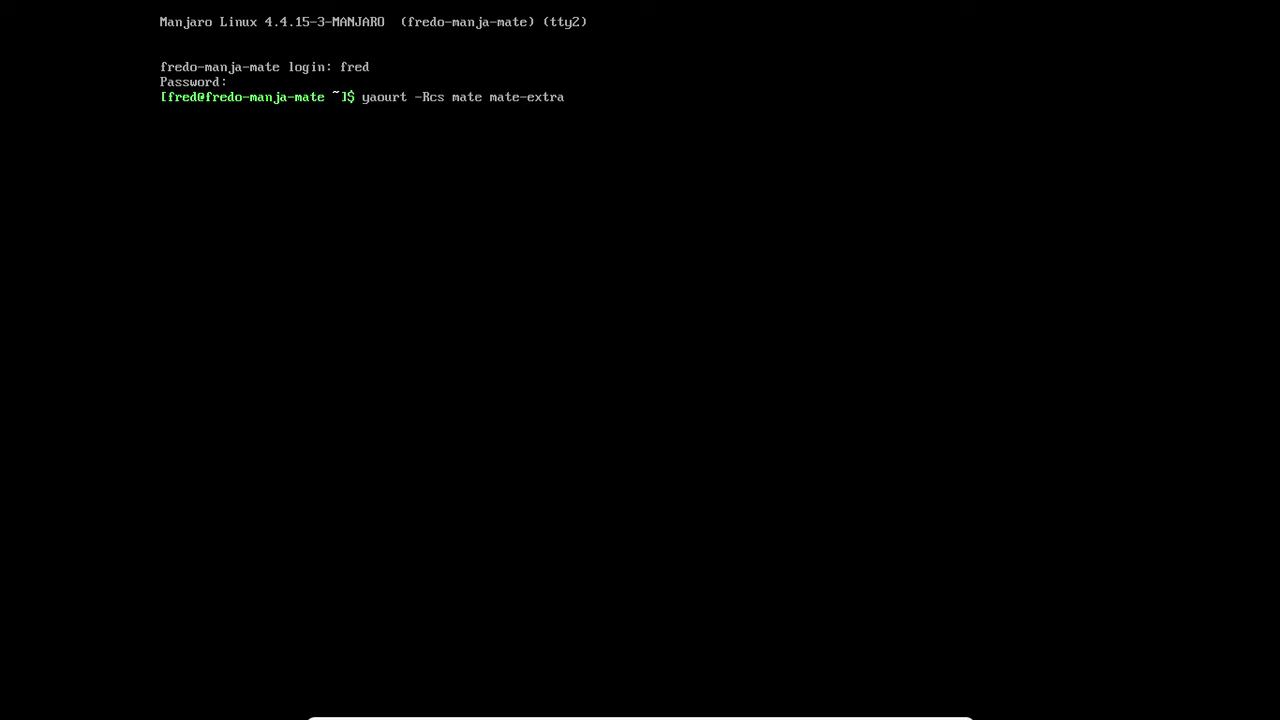
key("Return")
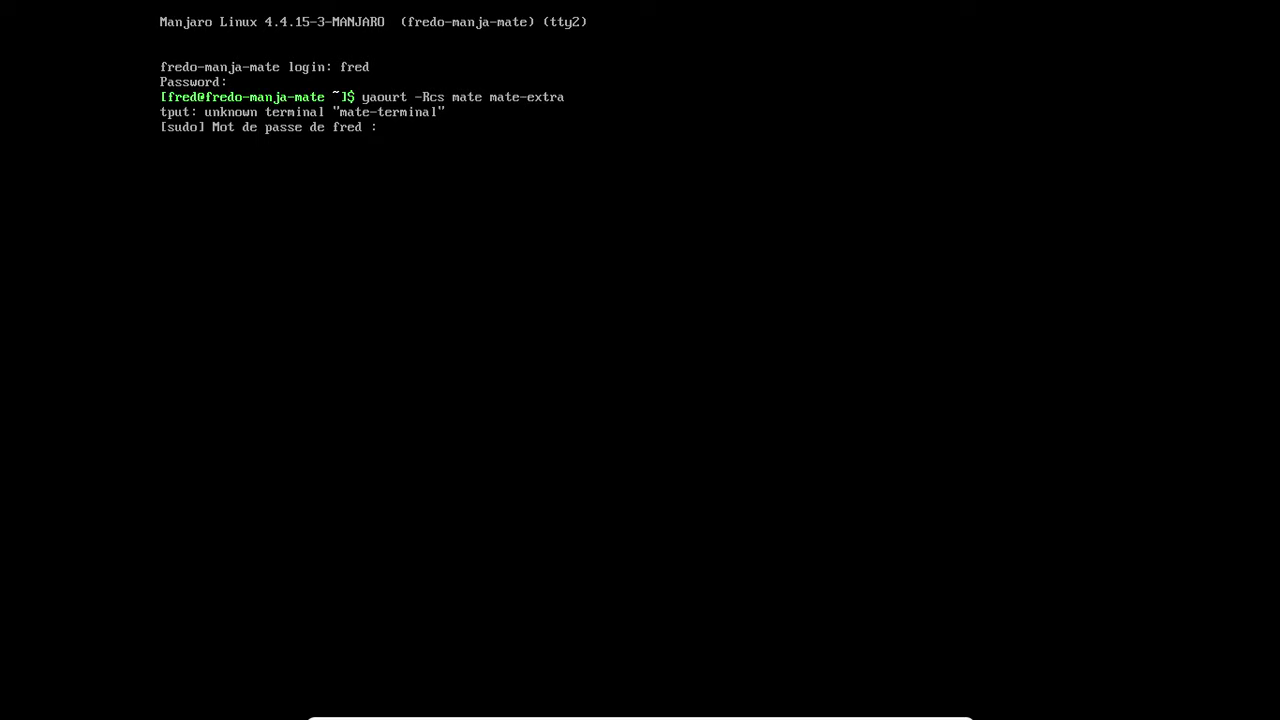
key("Return")
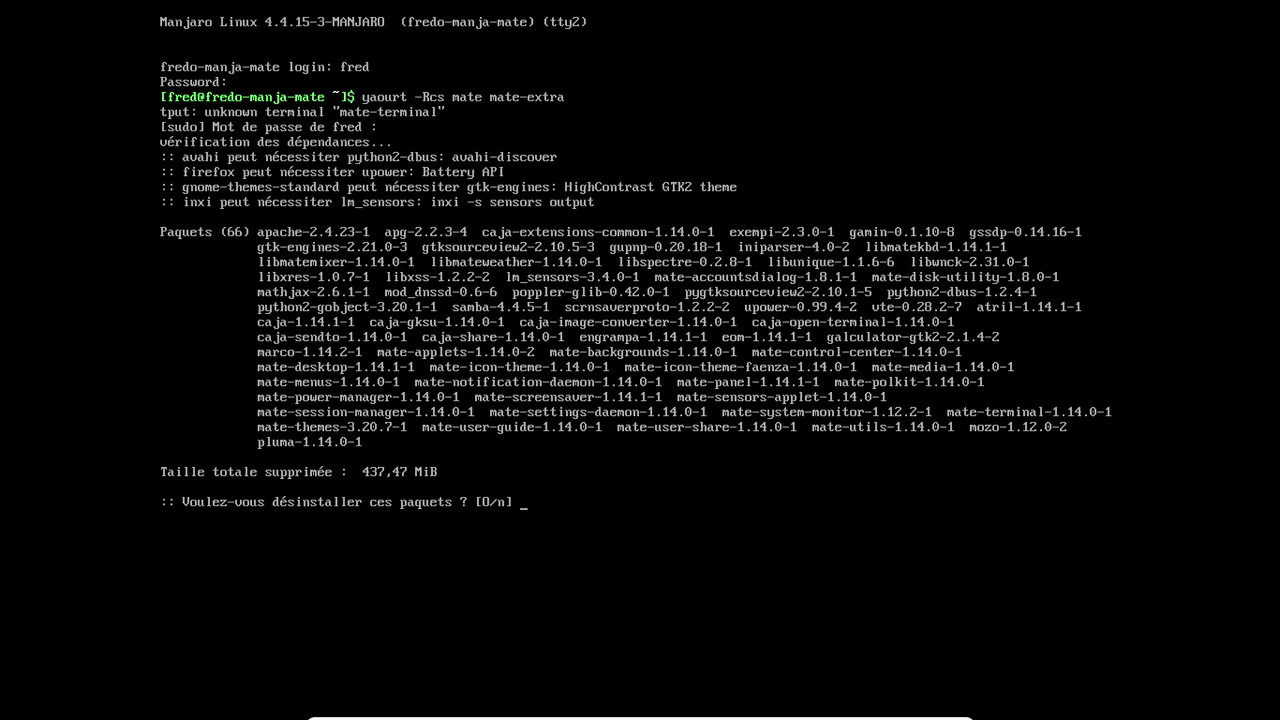
key("Return")
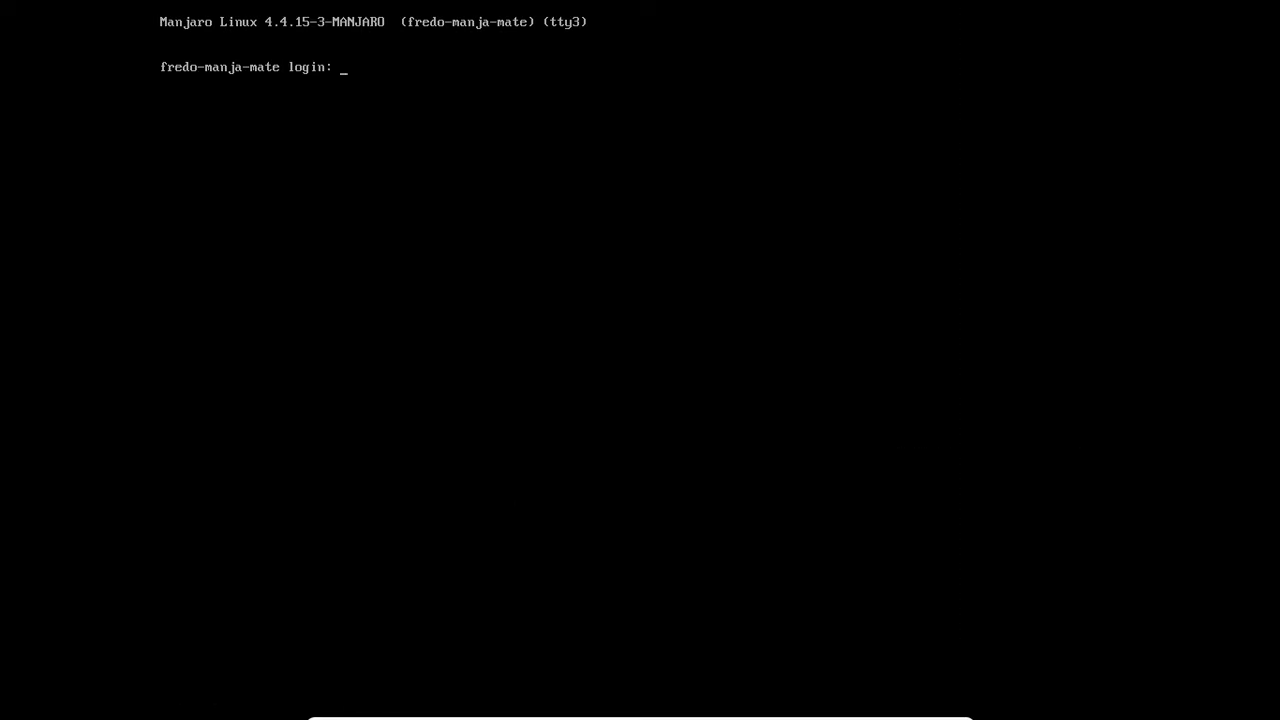
- Log in on the tty3 console with the user name, correcting a typo
type("fred")
key("Return")
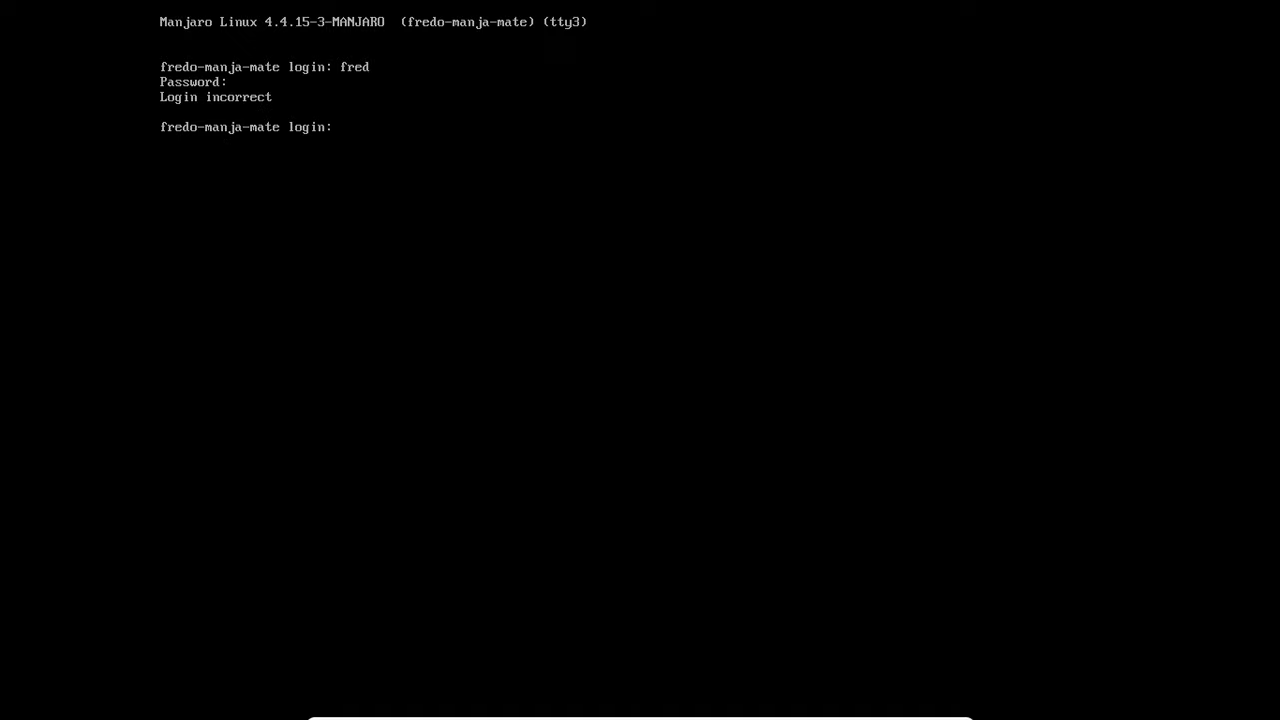
type("fredo")
key("BackSpace")
key("Return")
key("Return")
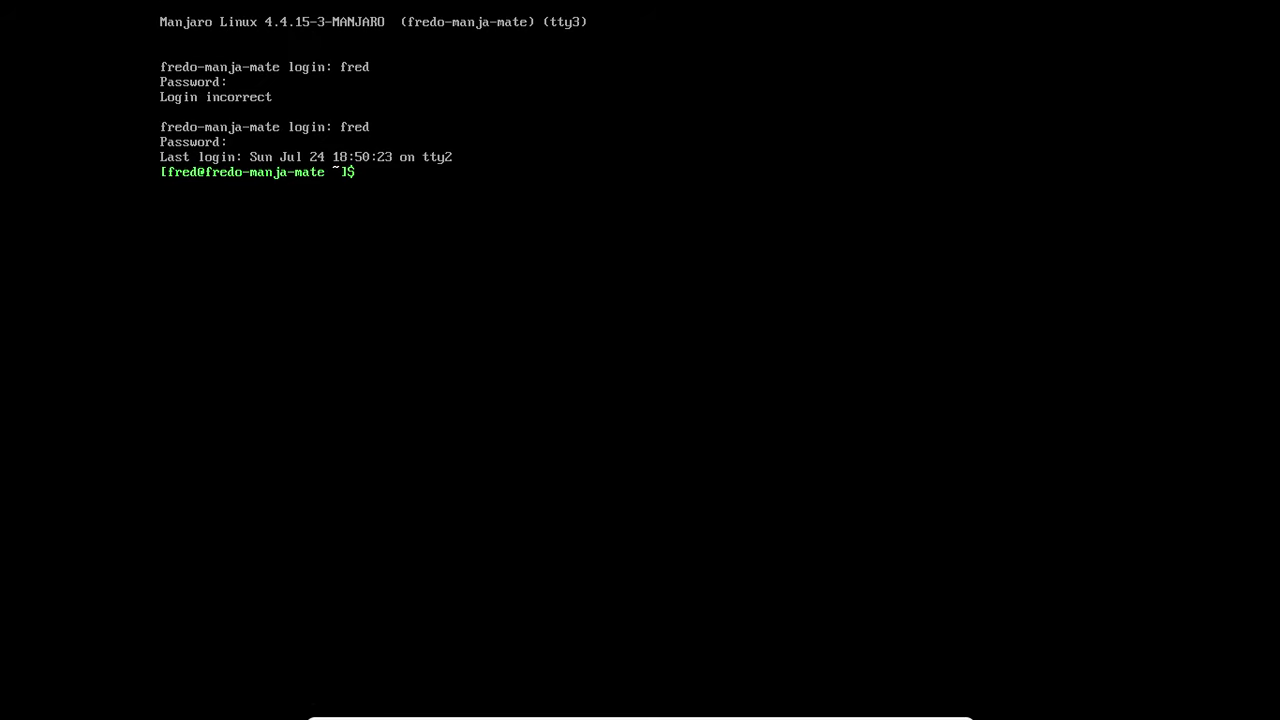
- Find the mandb process with 'ps -A | grep mandb' and attempt a first kill command
type("ps -A | grep mandb")
key("Return")
type("kill -xkill &")
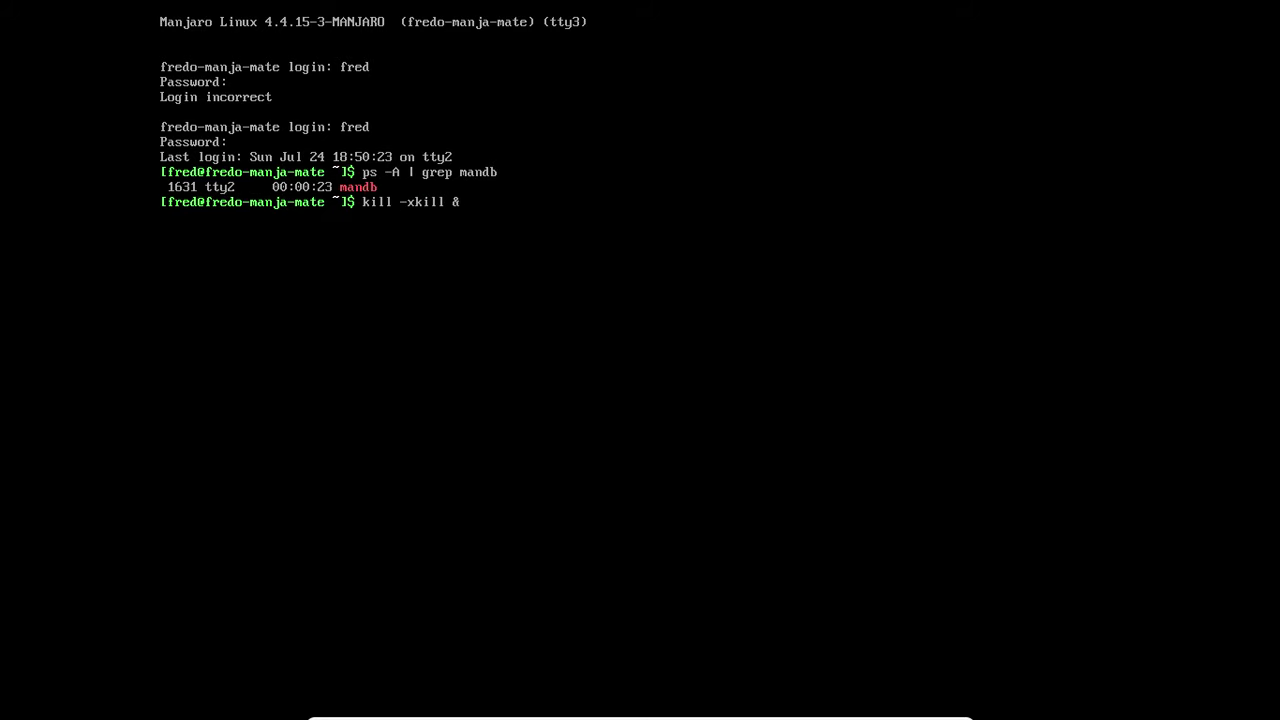
key("Return")
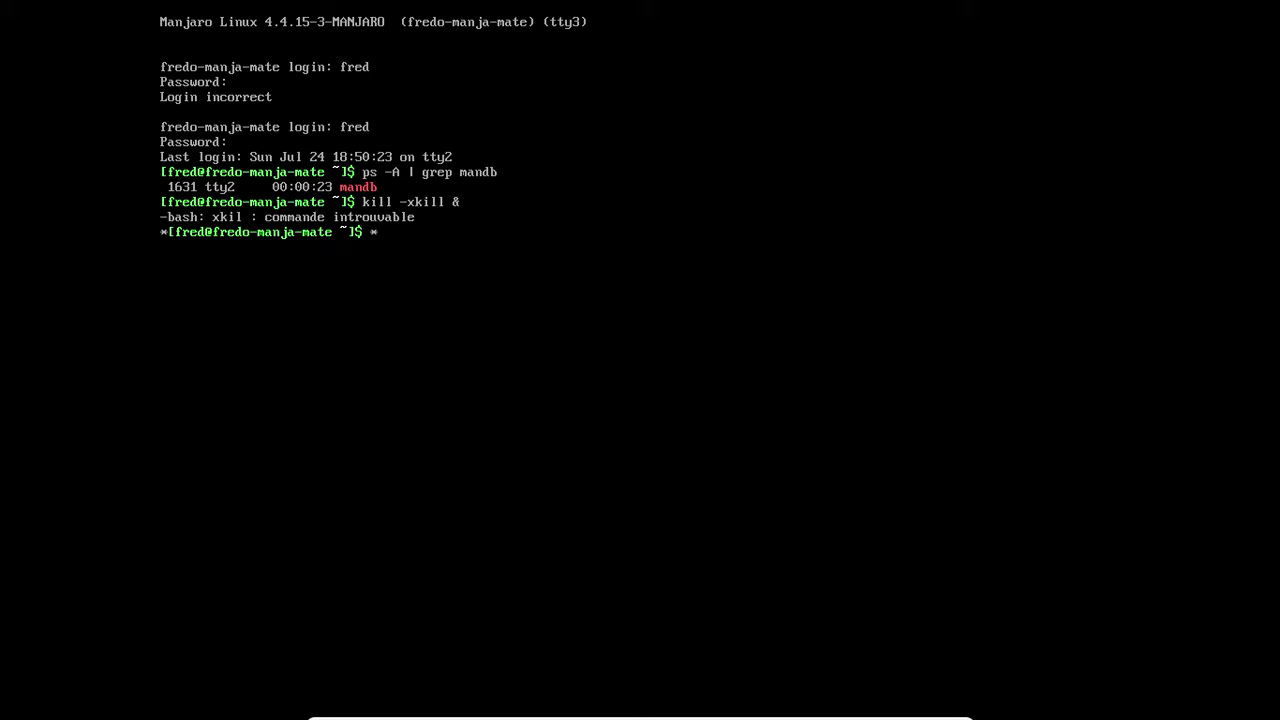
key("Return")
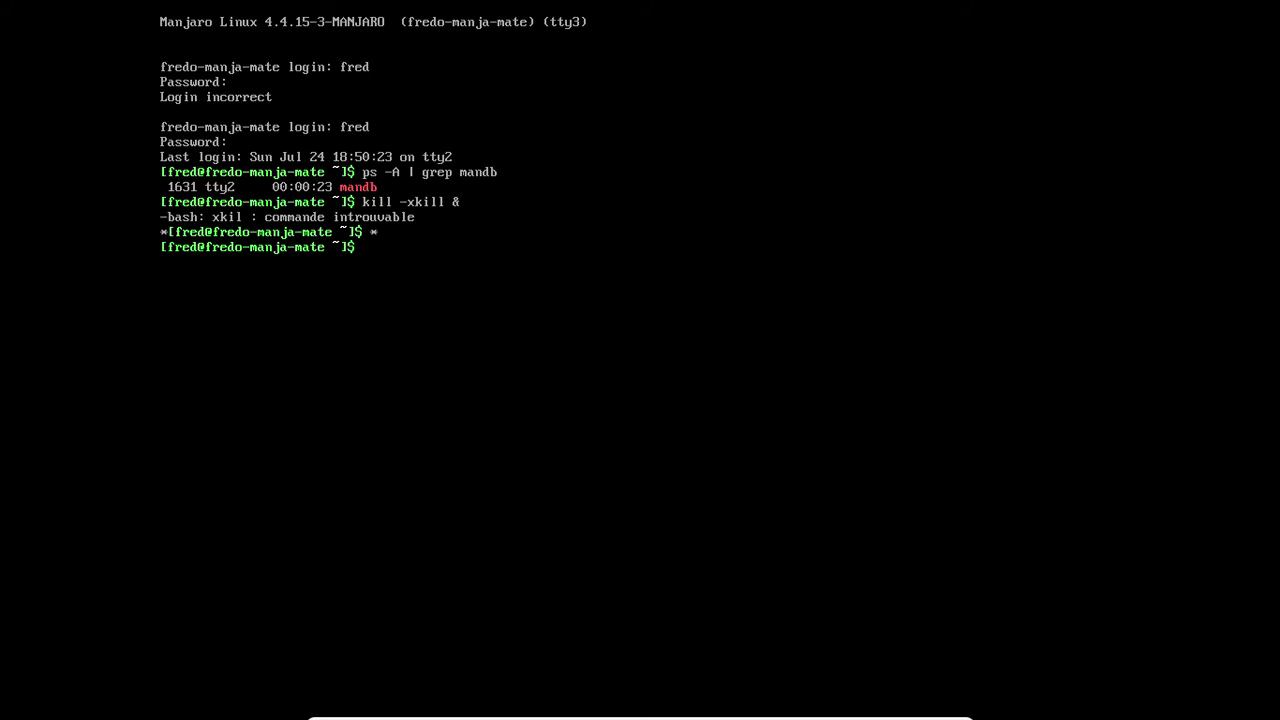
- Run 'sudo kill -9 1631' with the sudo password, then switch back to tty2
type("sudo kill -9")
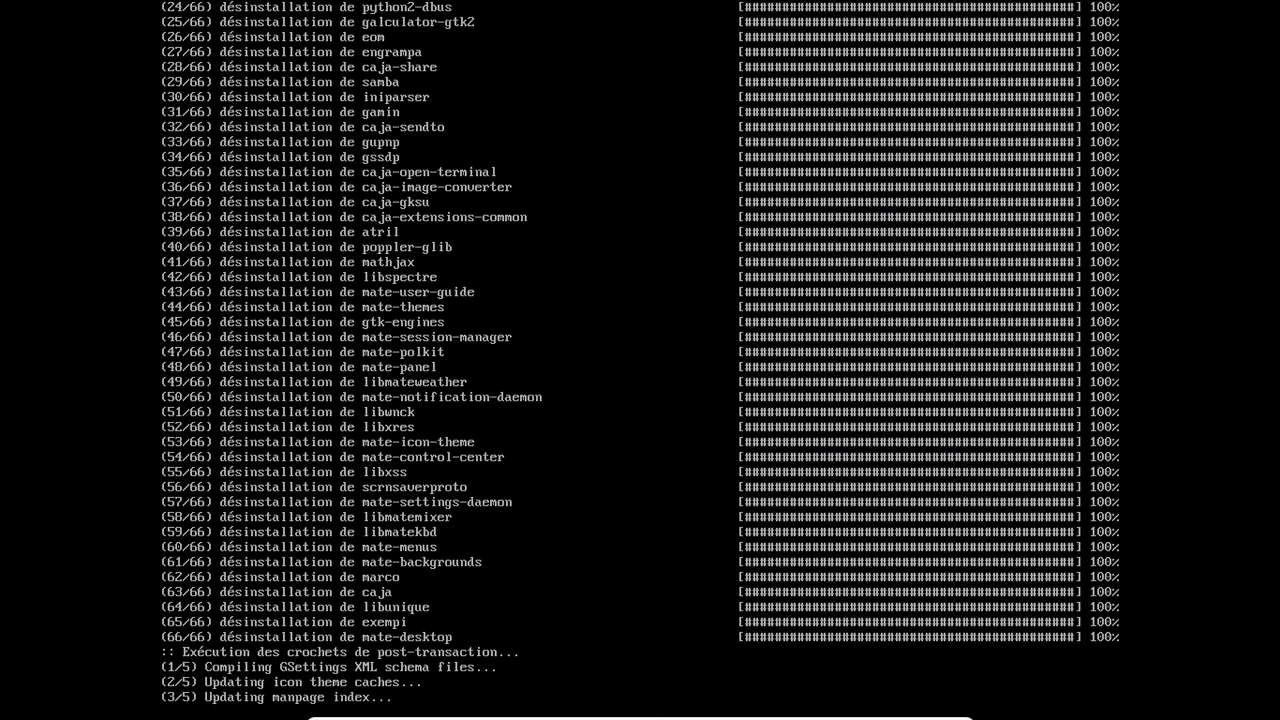
key("ctrl+alt+F3")
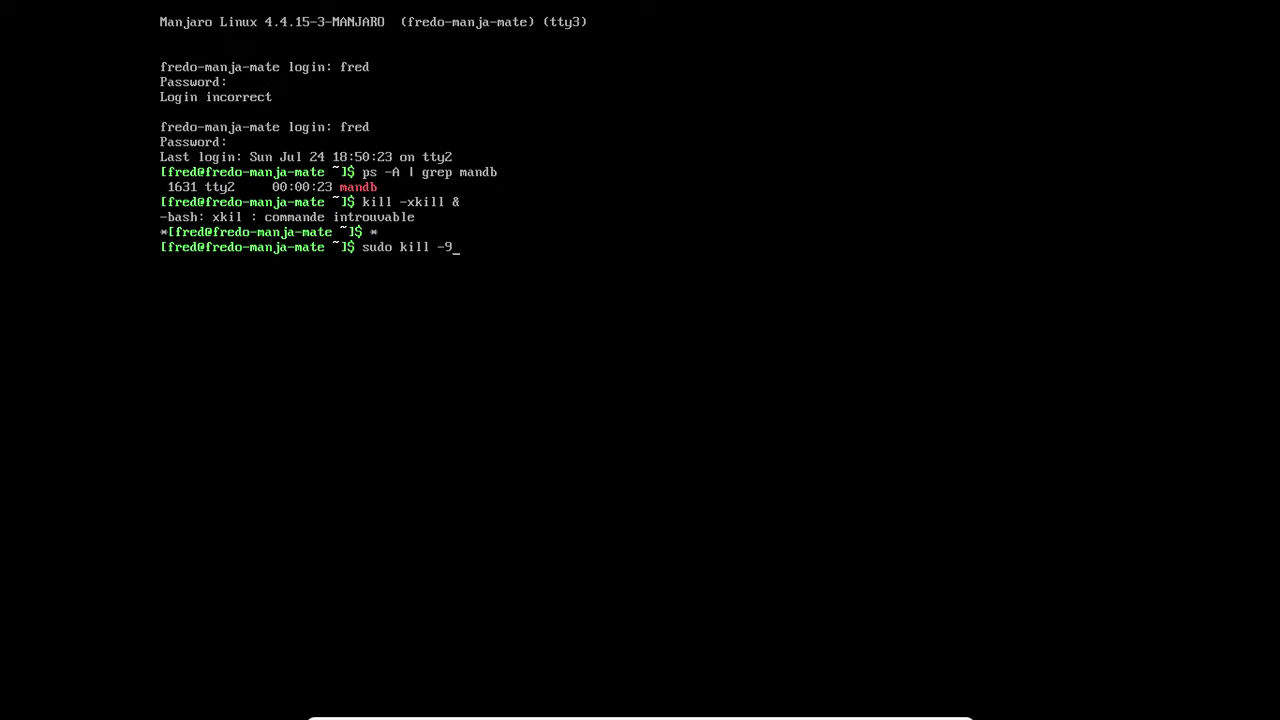
type("1631")
key("Return")
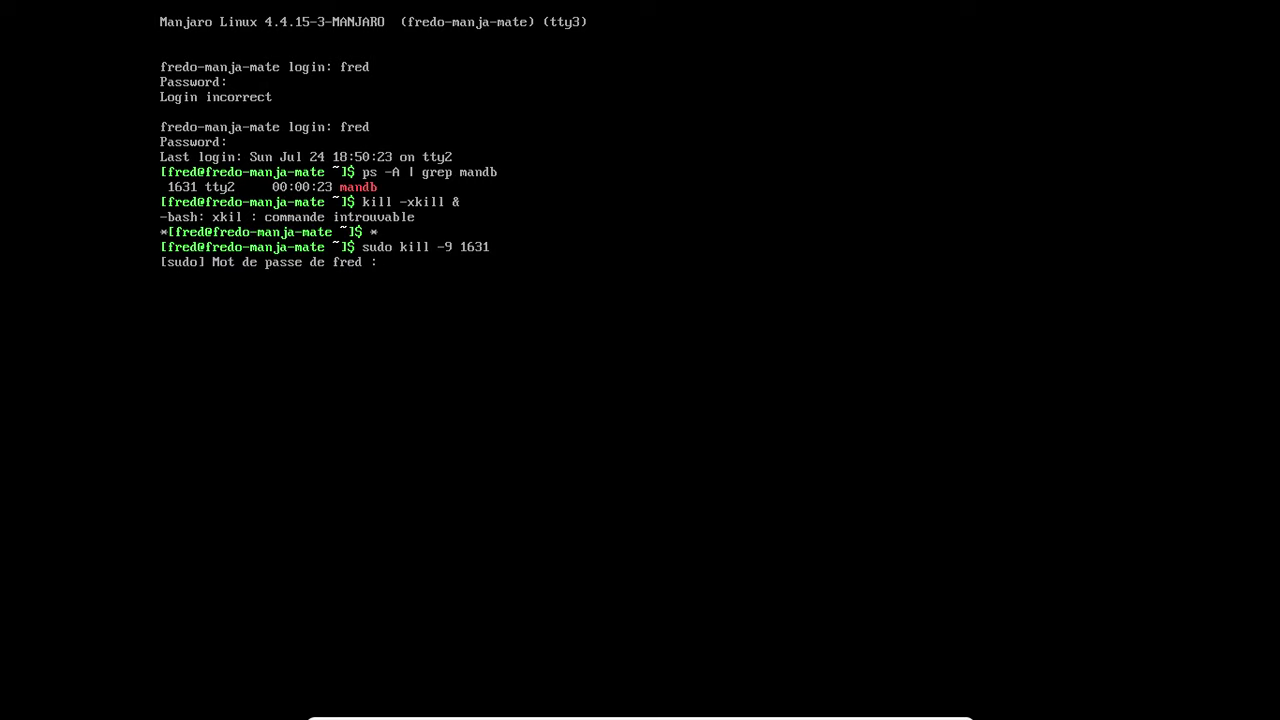
key("Return")
key("ctrl+alt+F2")
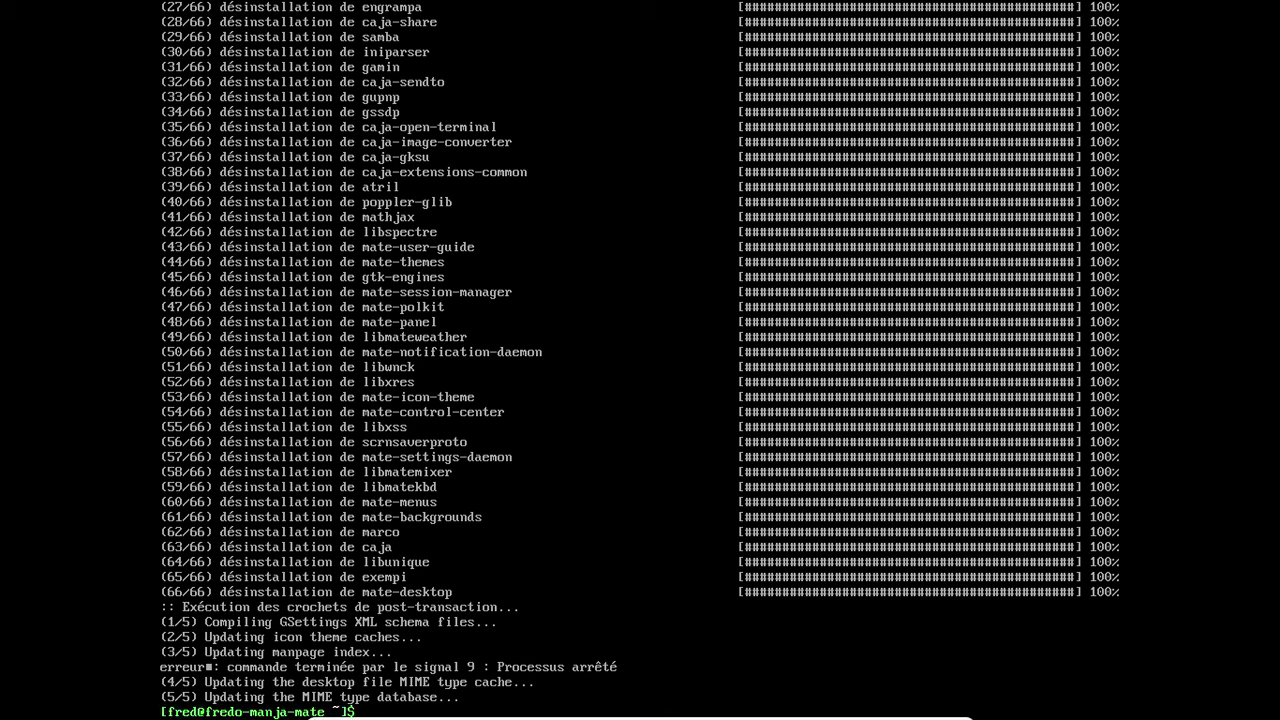
- Exit the tty3 session and install all 24 mate-gtk3 group packages with yaourt -S mate-gtk3
type("yaourt -S")
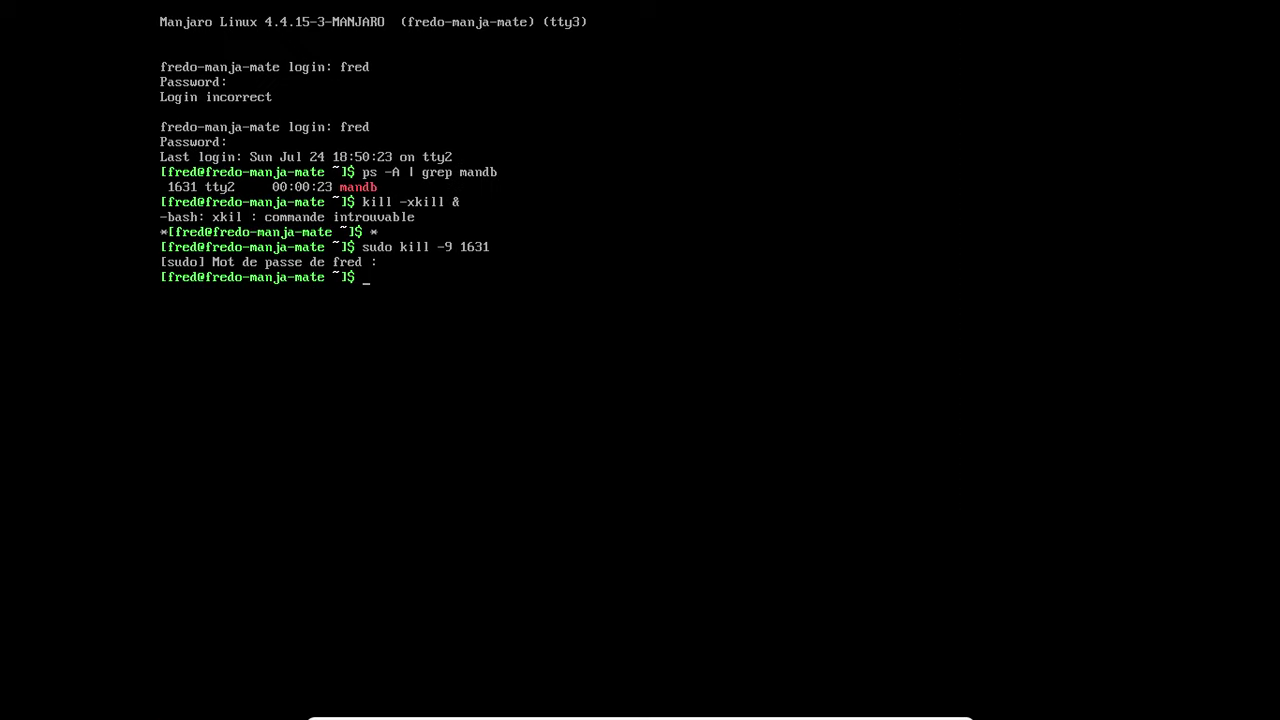
type("exit")
key("Return")
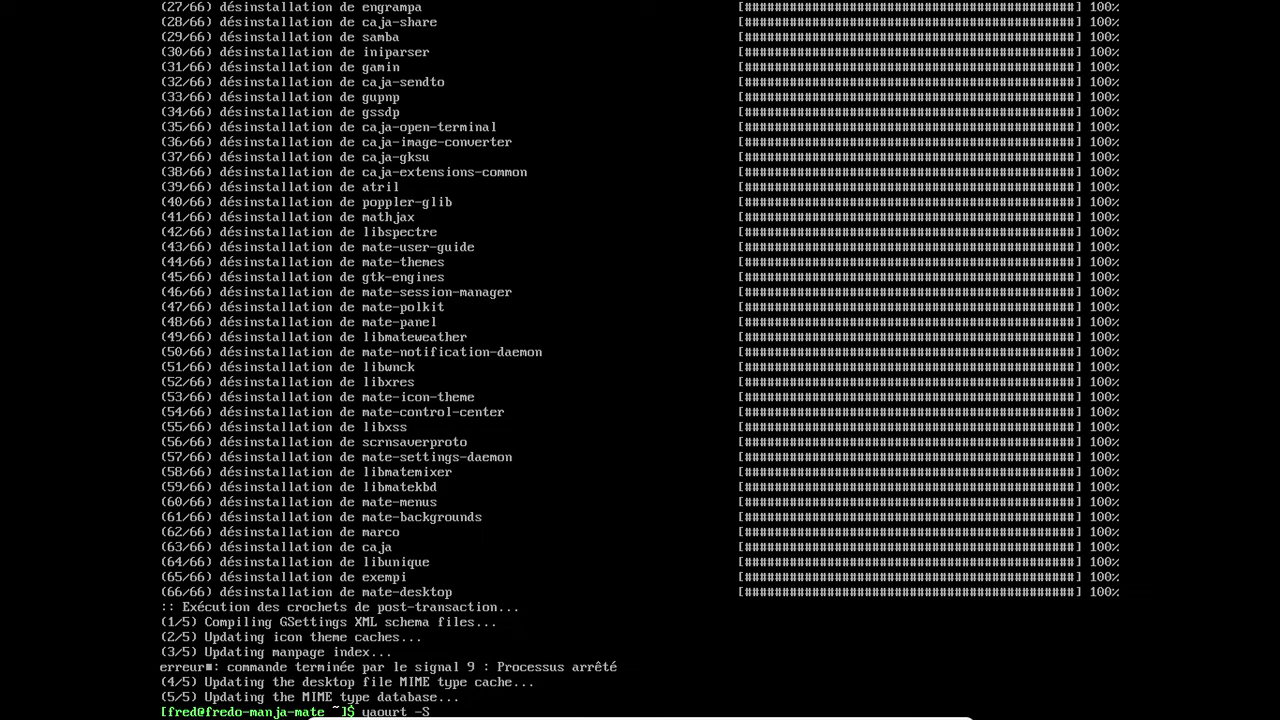
type("mate-gtk3")
key("Return")
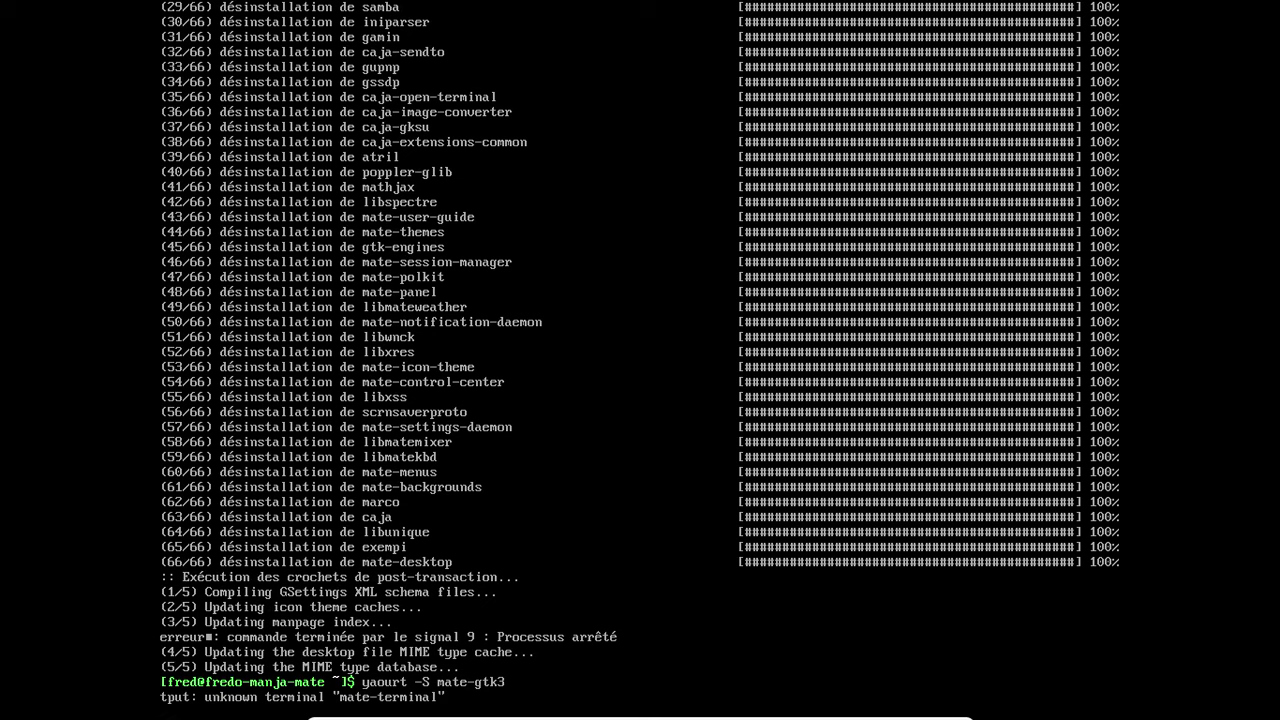
key("Return")
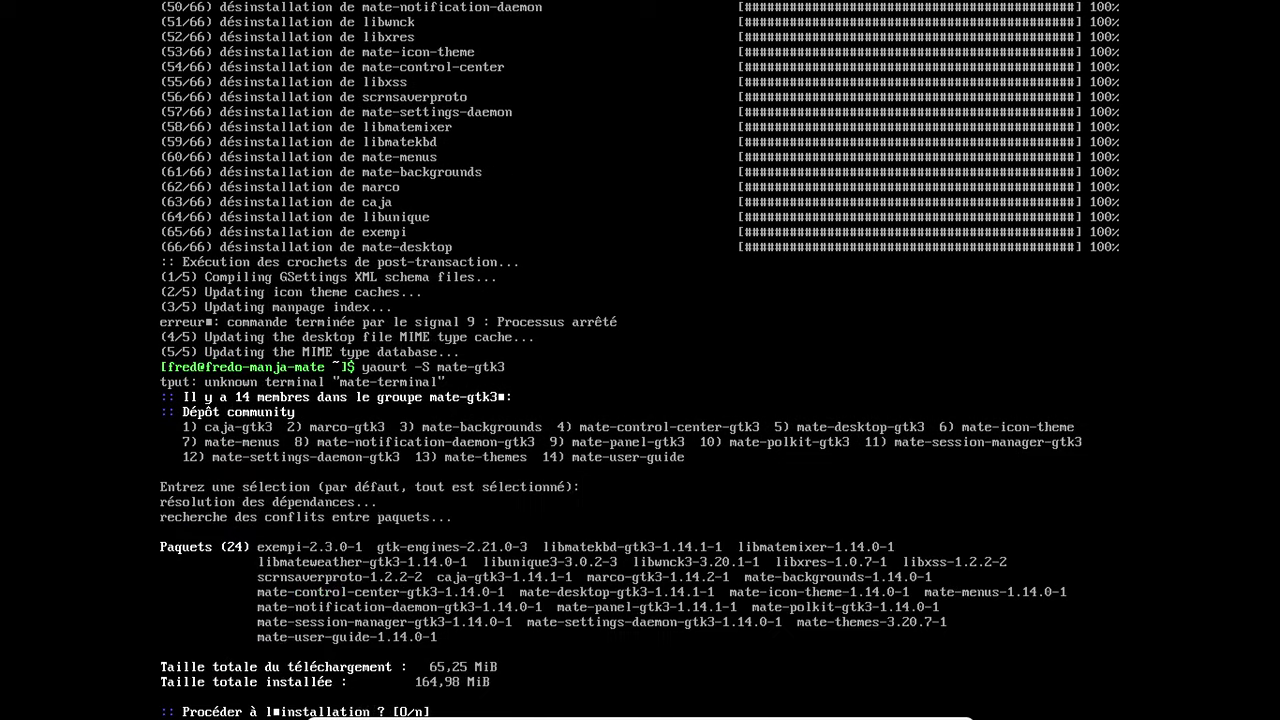
key("Return")
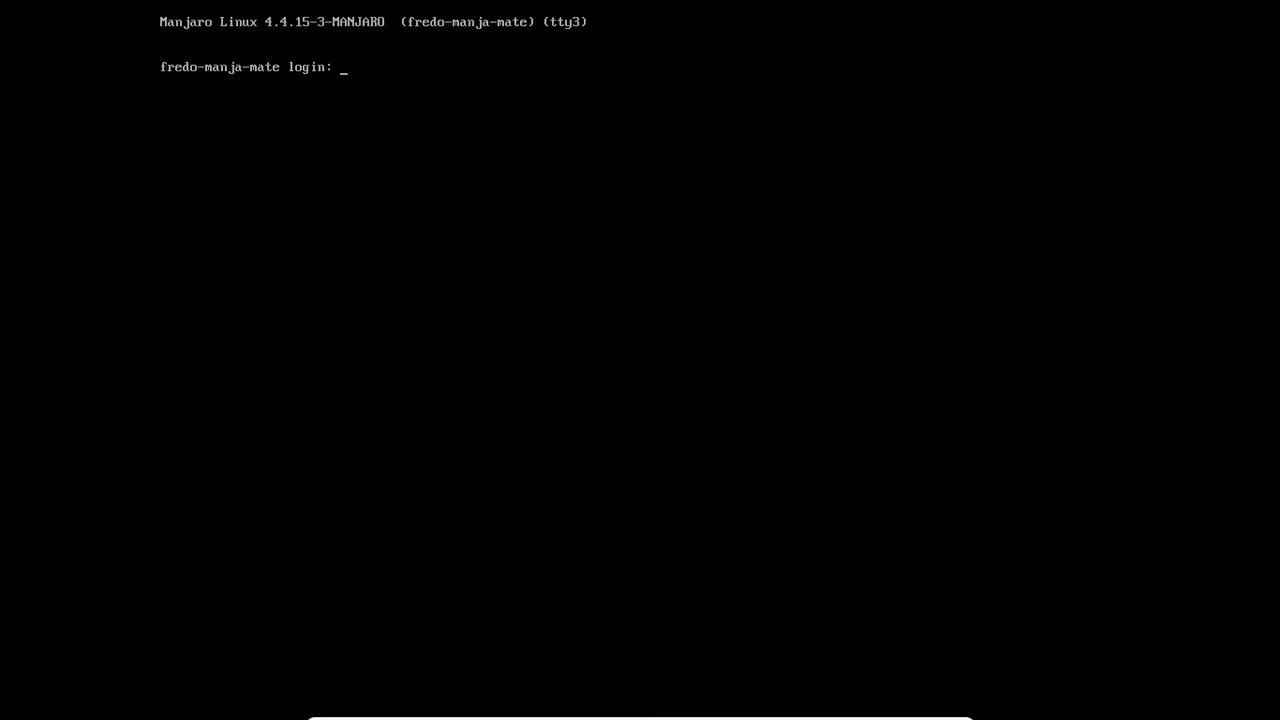
- Log in on tty3 and search the running processes for mandb with ps -A | grep mandb
type("fredo-manja-mate login: fred")
key("Return")
key("Return")
type("pa -")
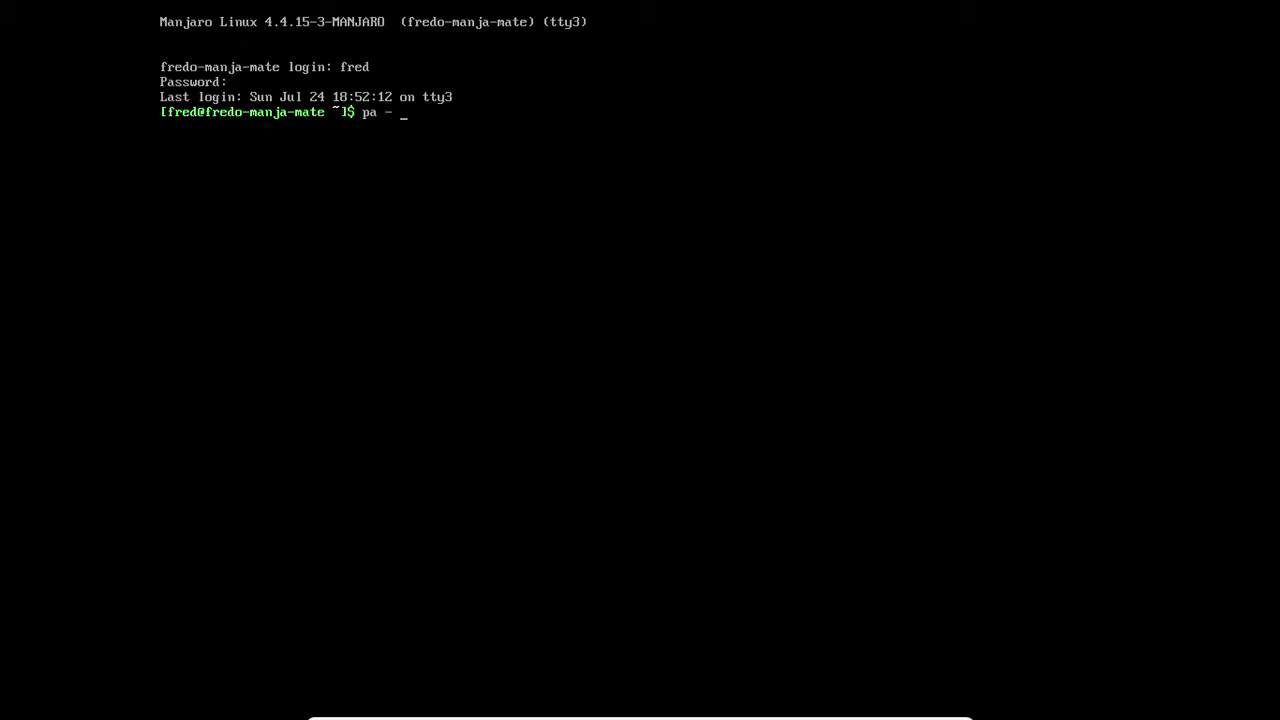
key("Return")
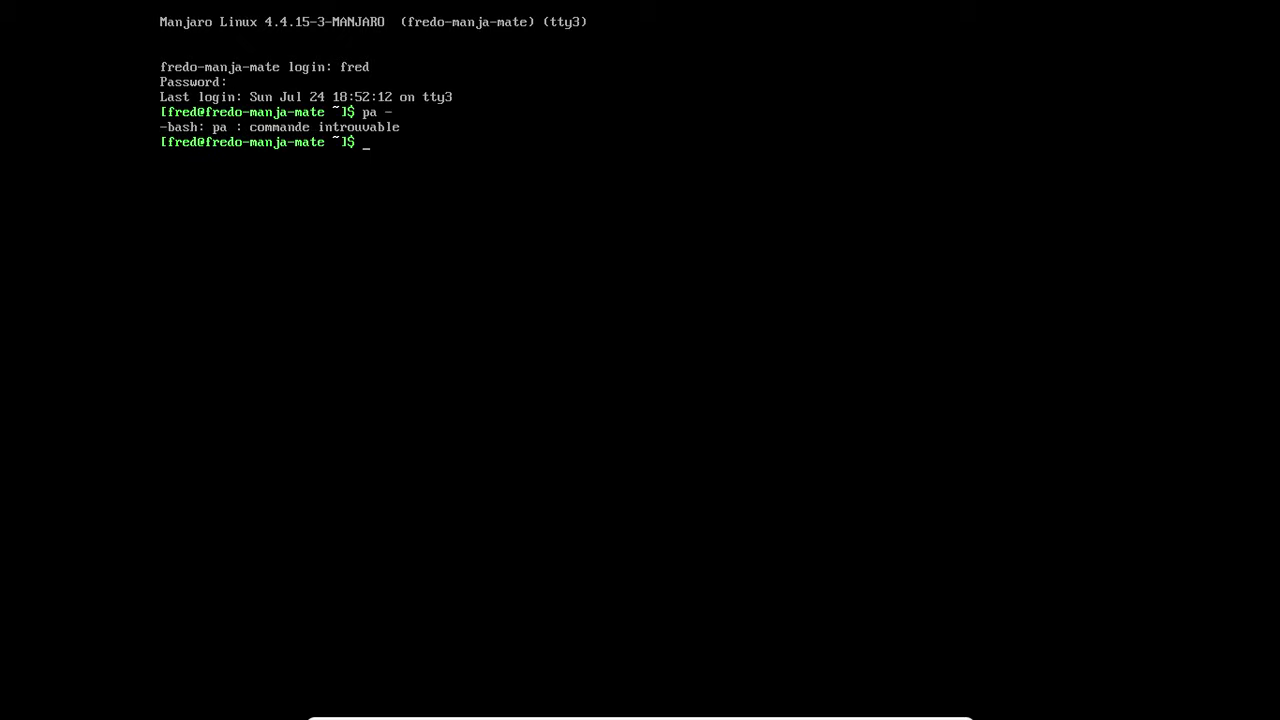
type("ps -A | grep mandb")
- Kill the stuck mandb process 18752 with sudo kill -9 18752
key("Return")
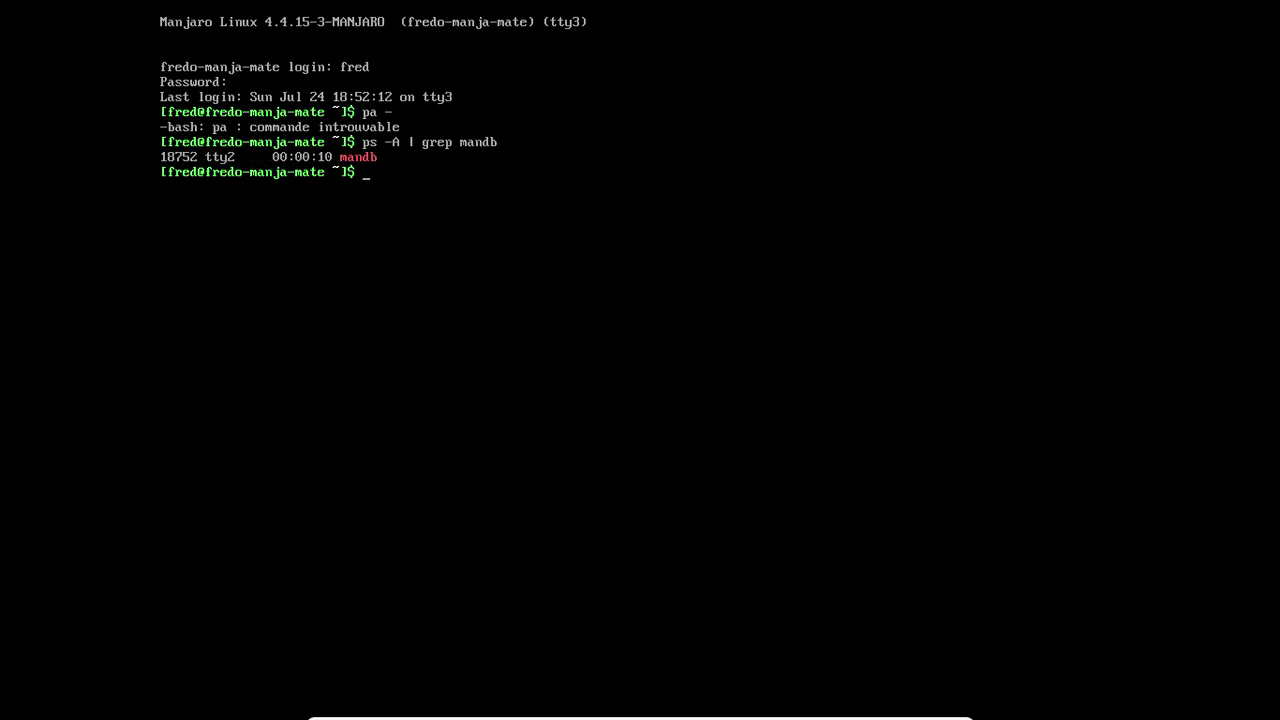
type("kill")
key("ctrl+alt+F2")
key("ctrl+alt+F3")
type("-9 18752")
key("Return")
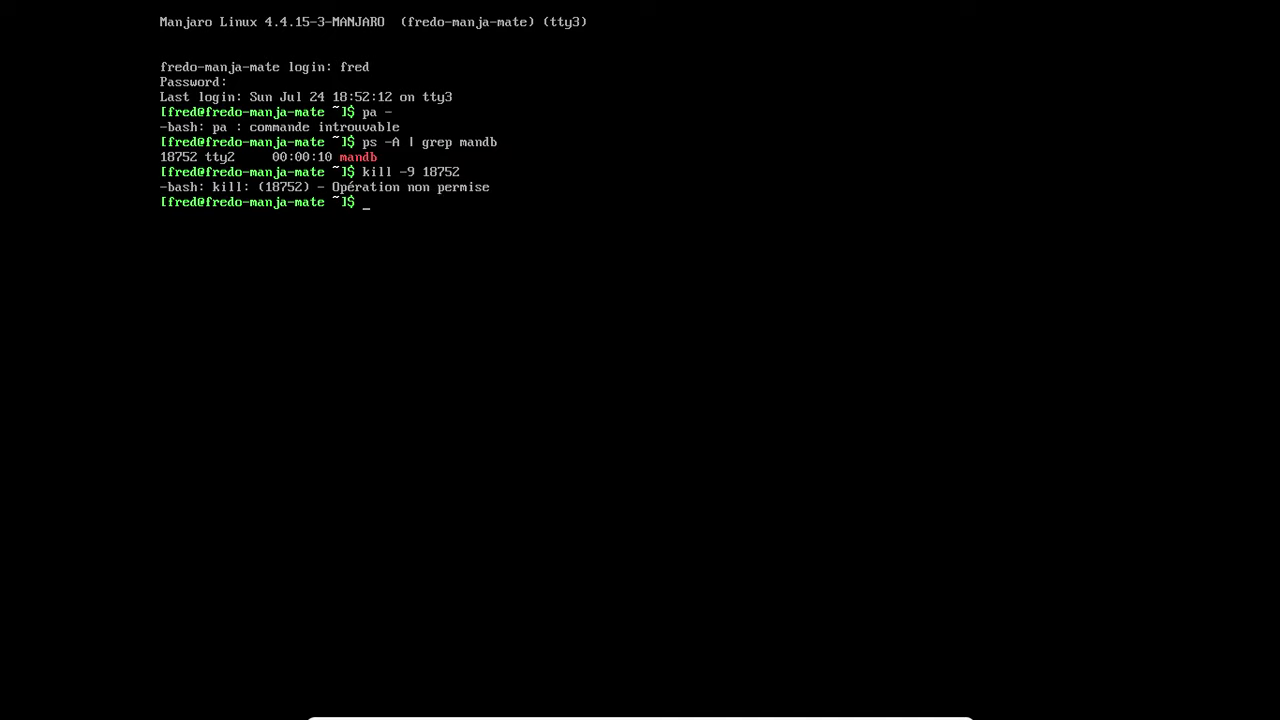
type("sudo kjui")
key("Return")
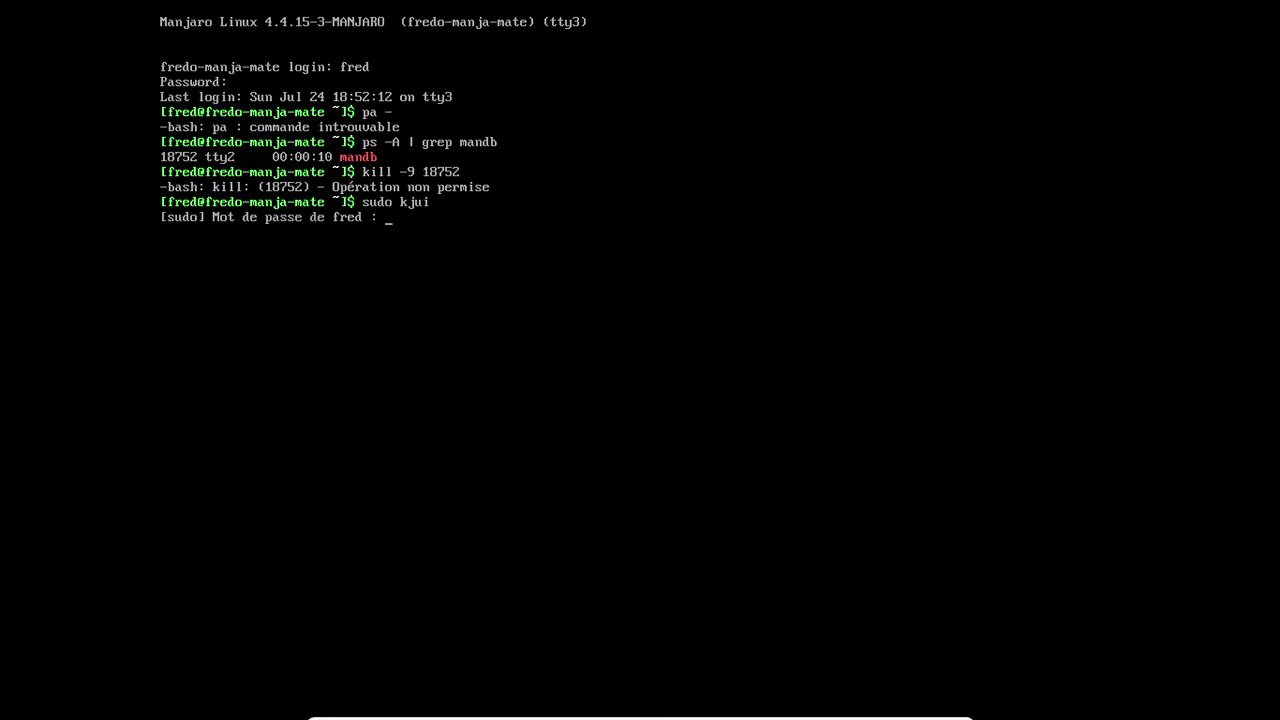
key("ctrl+c")
key("ctrl+c")
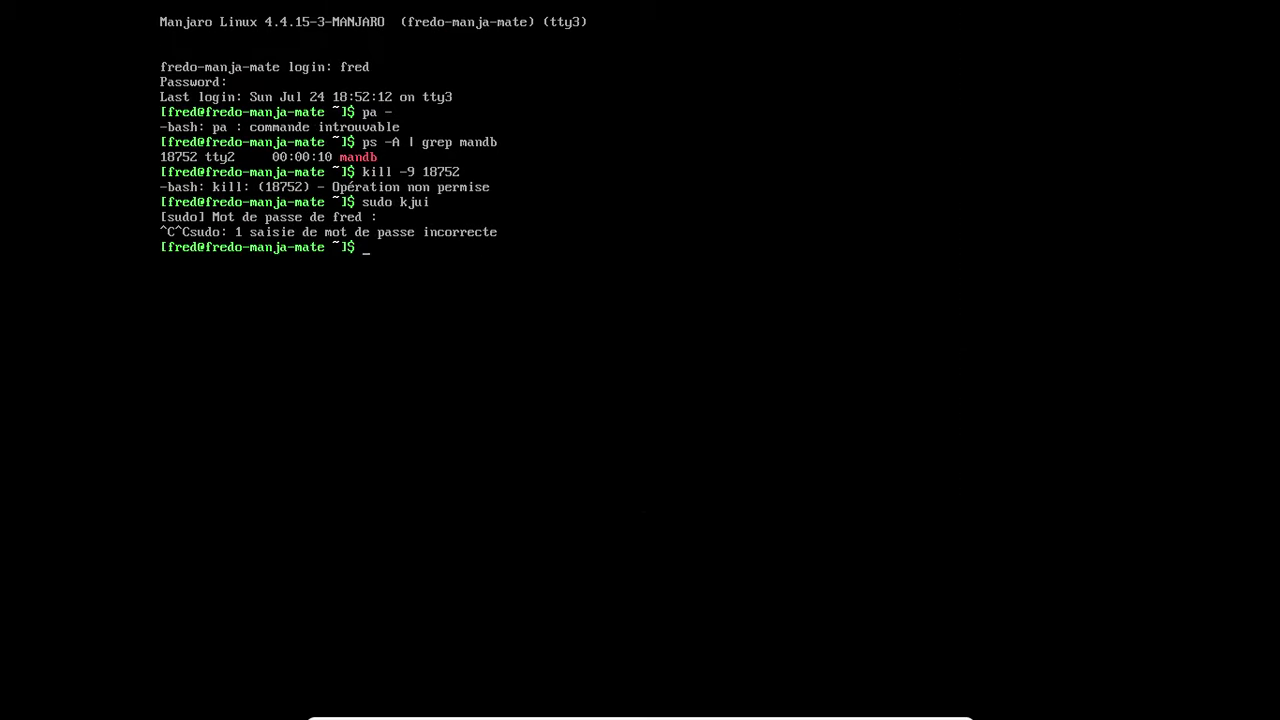
type("sudo kill -9 18752")
key("Return")
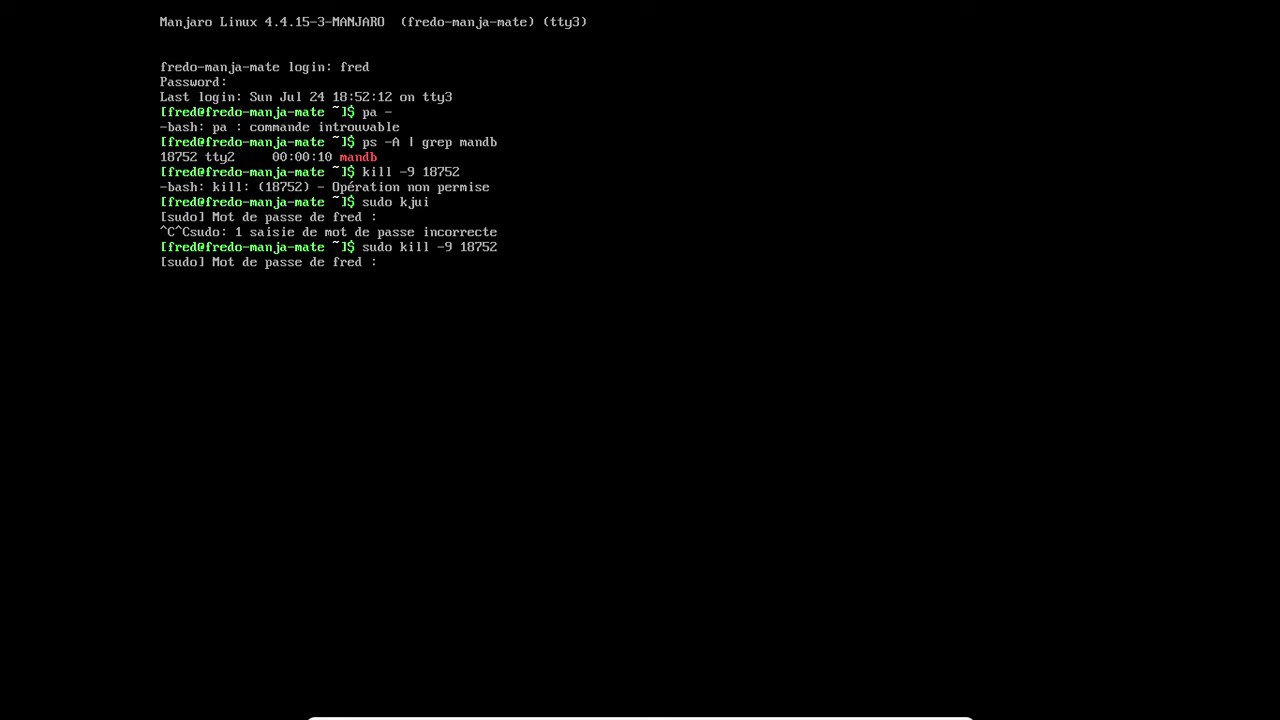
key("Return")
- Reboot the machine with sudo reboot from tty2
key("ctrl+alt+F2")
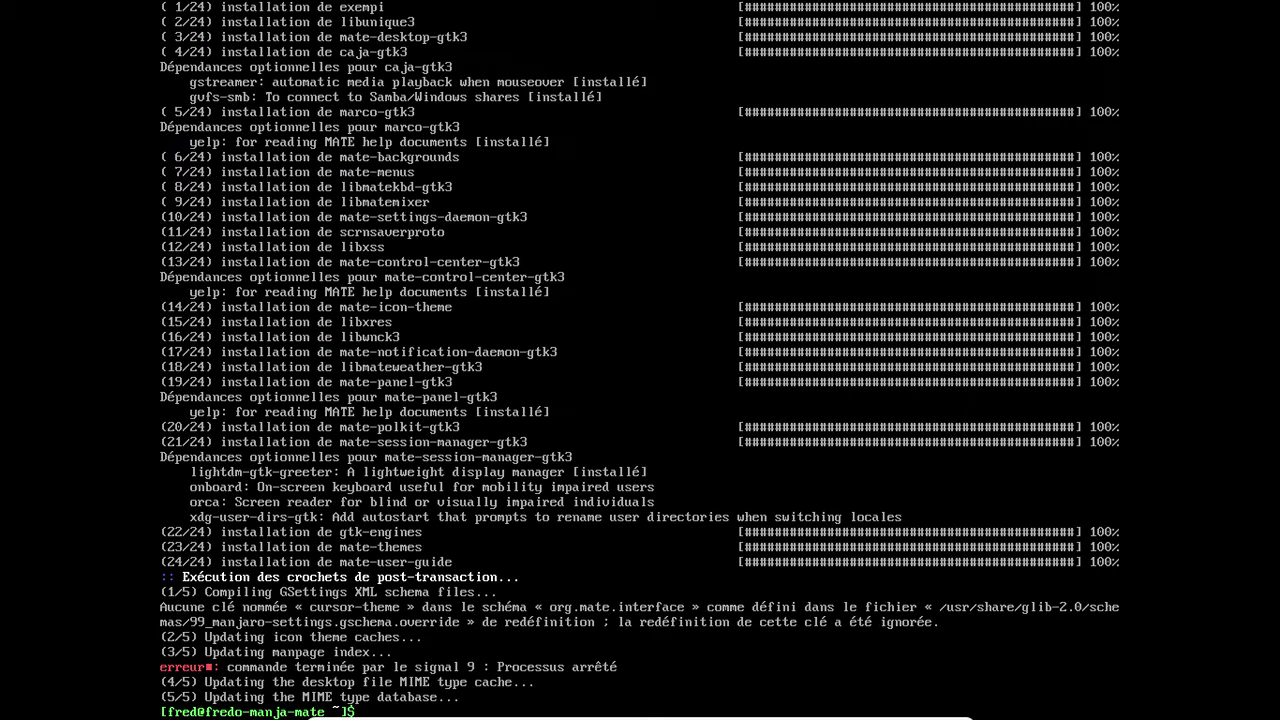
type("sudo reboot")
key("Return")
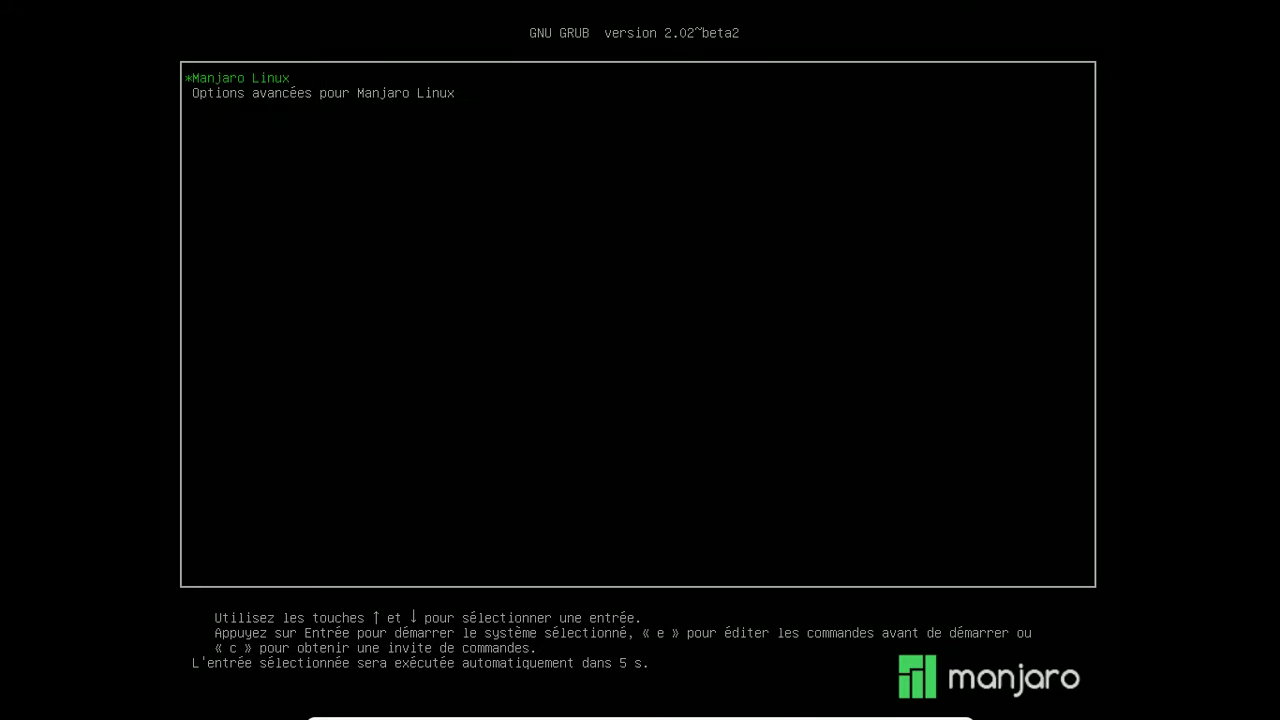
- Boot the highlighted Manjaro Linux GRUB entry immediately
key("Return")
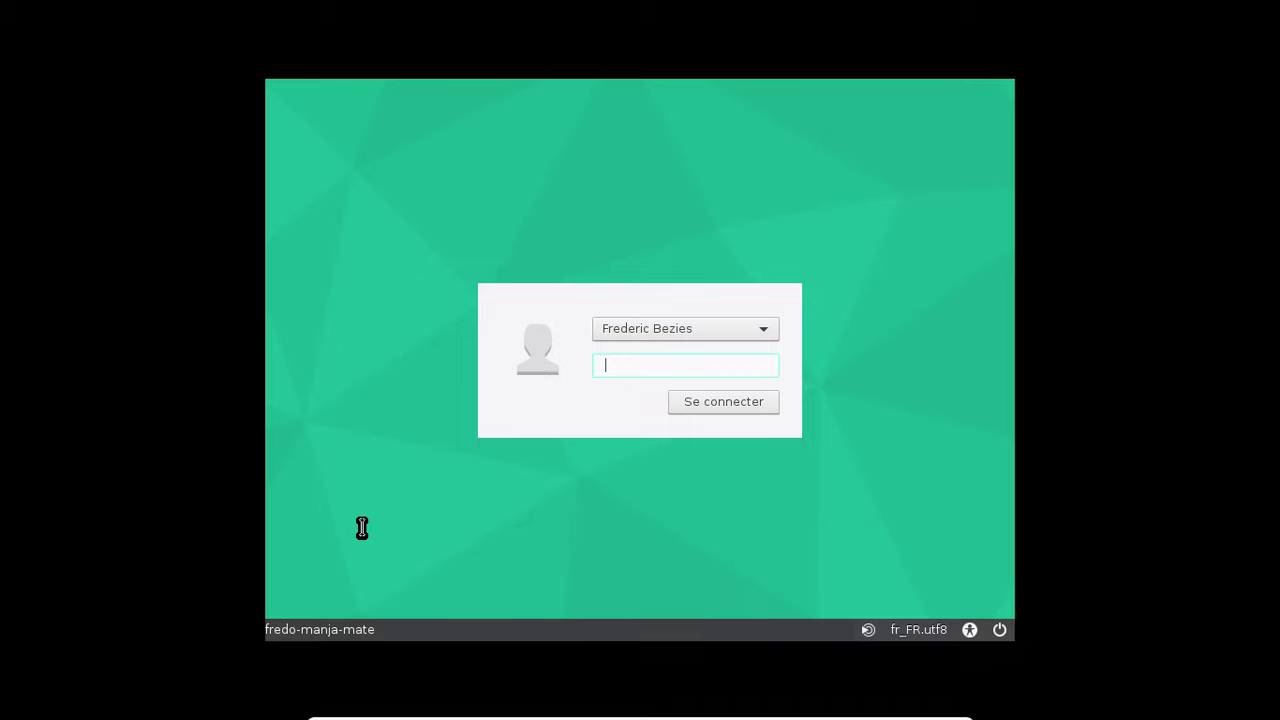
- Log in at the LightDM greeter and launch XTerm from Applications > Outils système
type("••••••••")
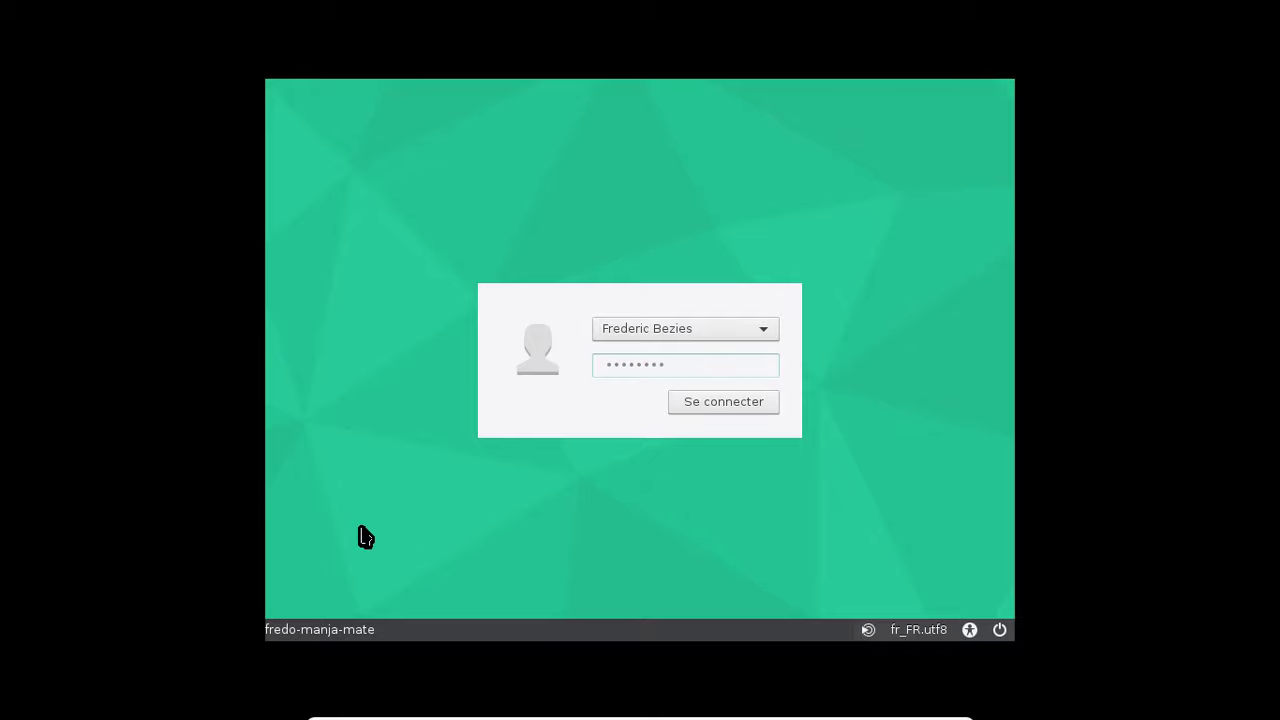
key("Return")
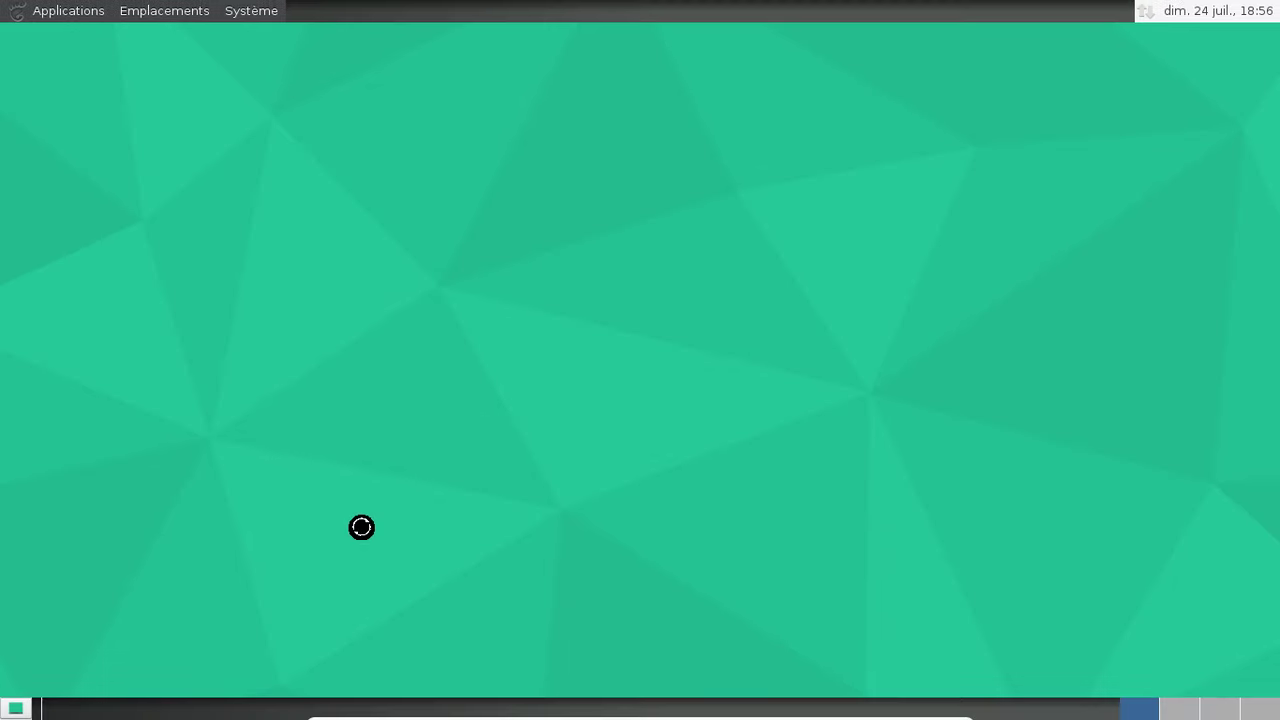
left_click(70, 19)
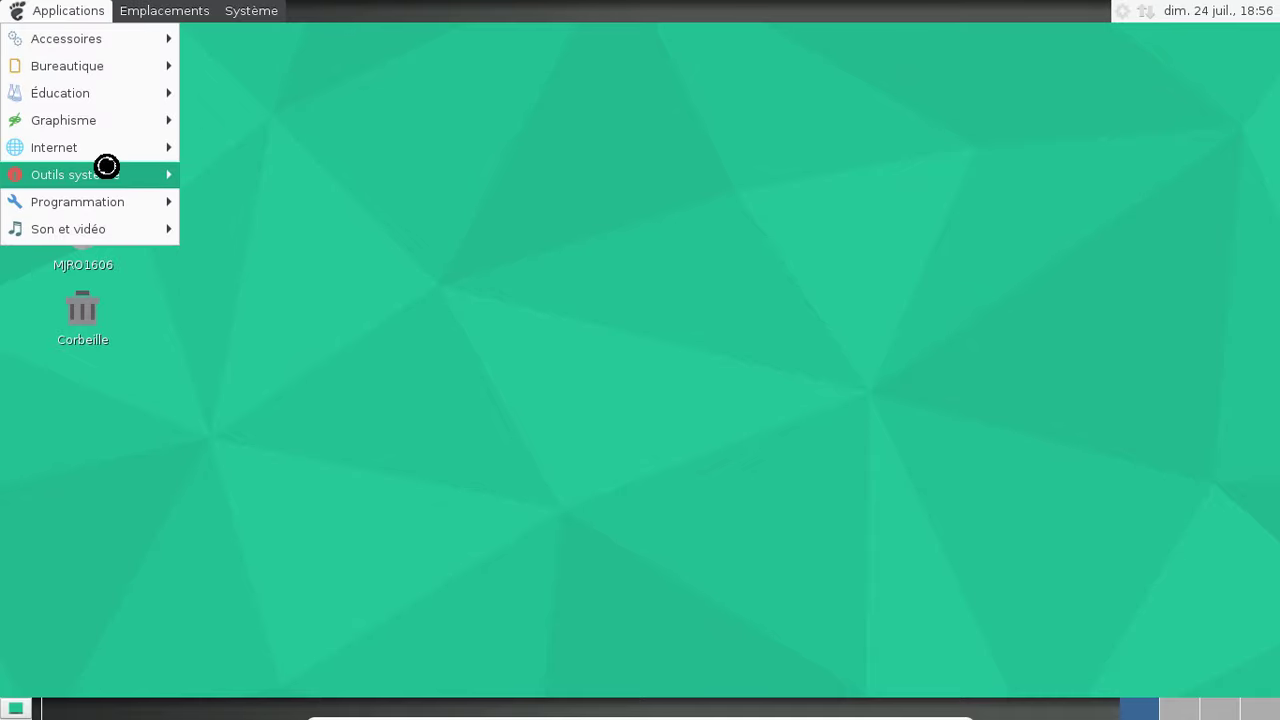
mouse_move(106, 166)
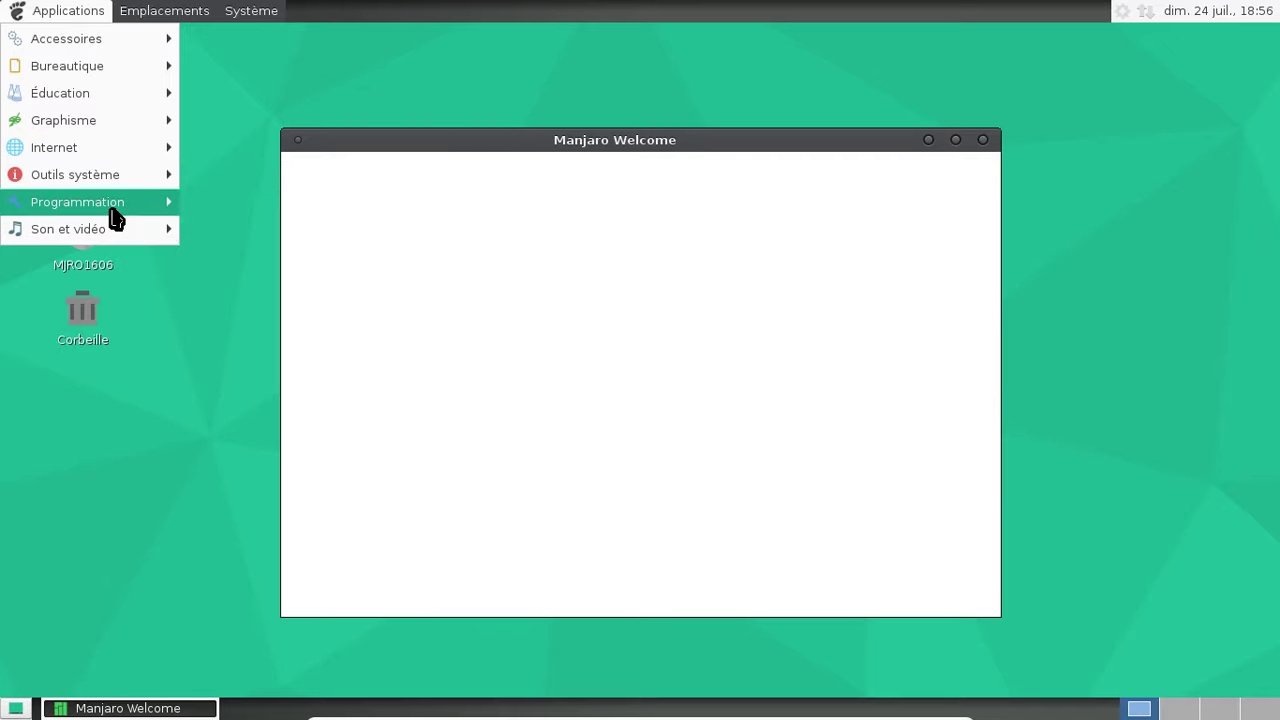
mouse_move(115, 214)
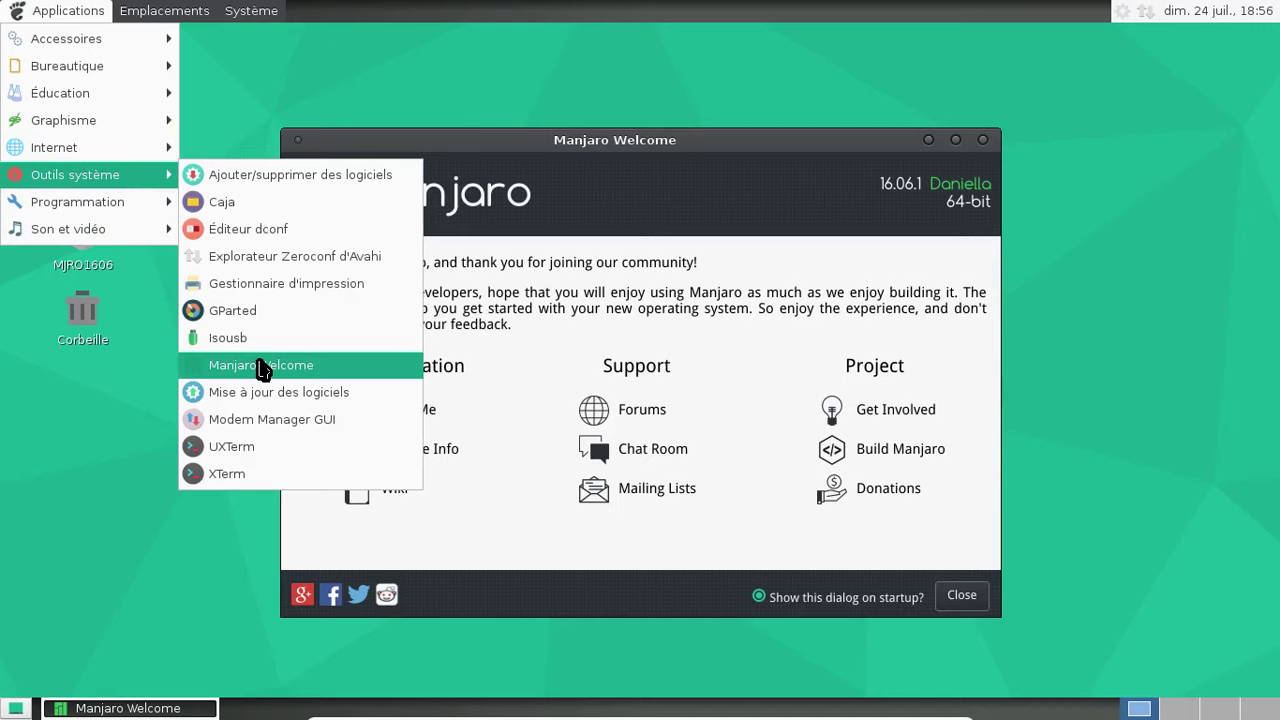
left_click(246, 476)
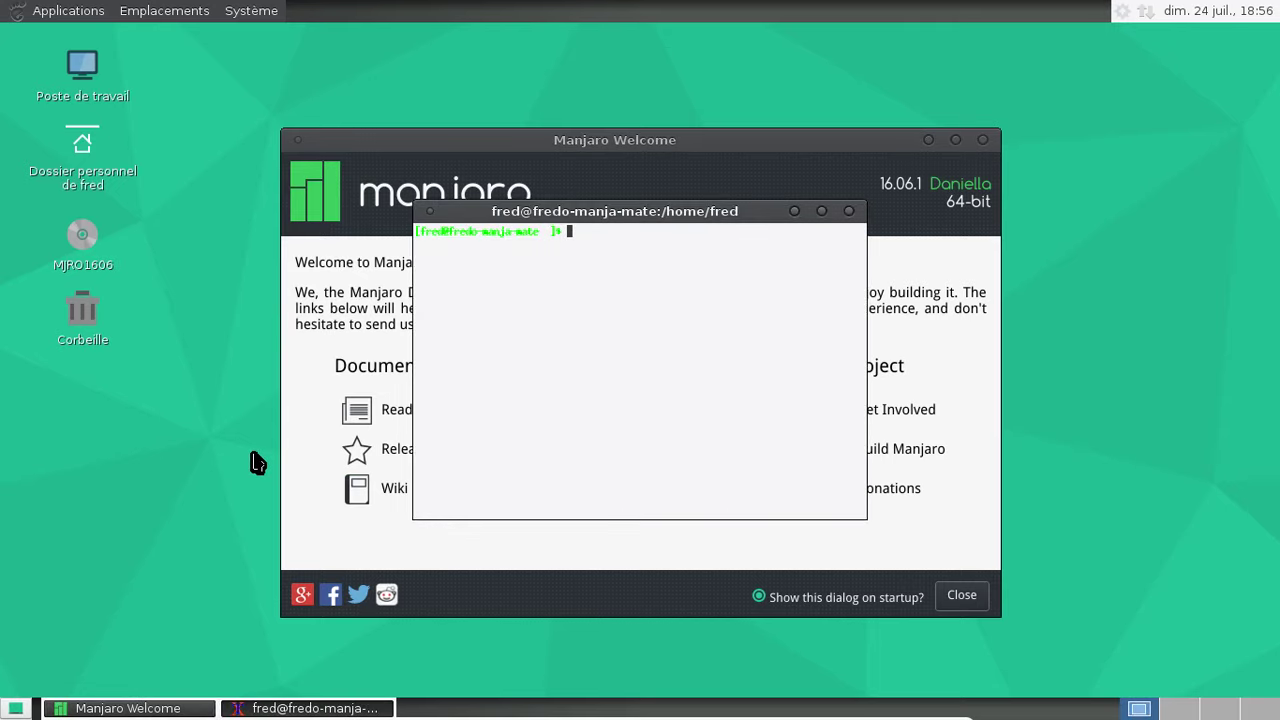
- Run sudo mandb in XTerm to rebuild the man-page index, then close Manjaro Welcome
type("sudo manb")
key("BackSpace")
key("BackSpace")
type("ndb")
key("Return")
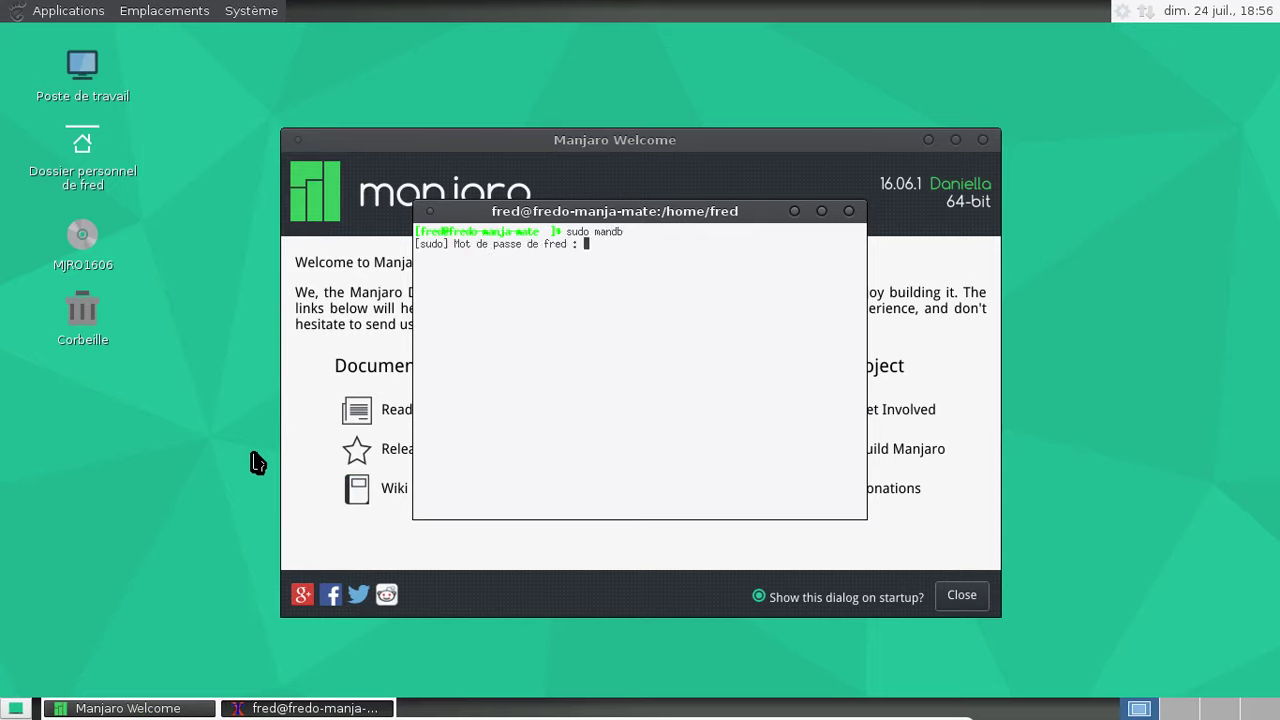
key("Return")
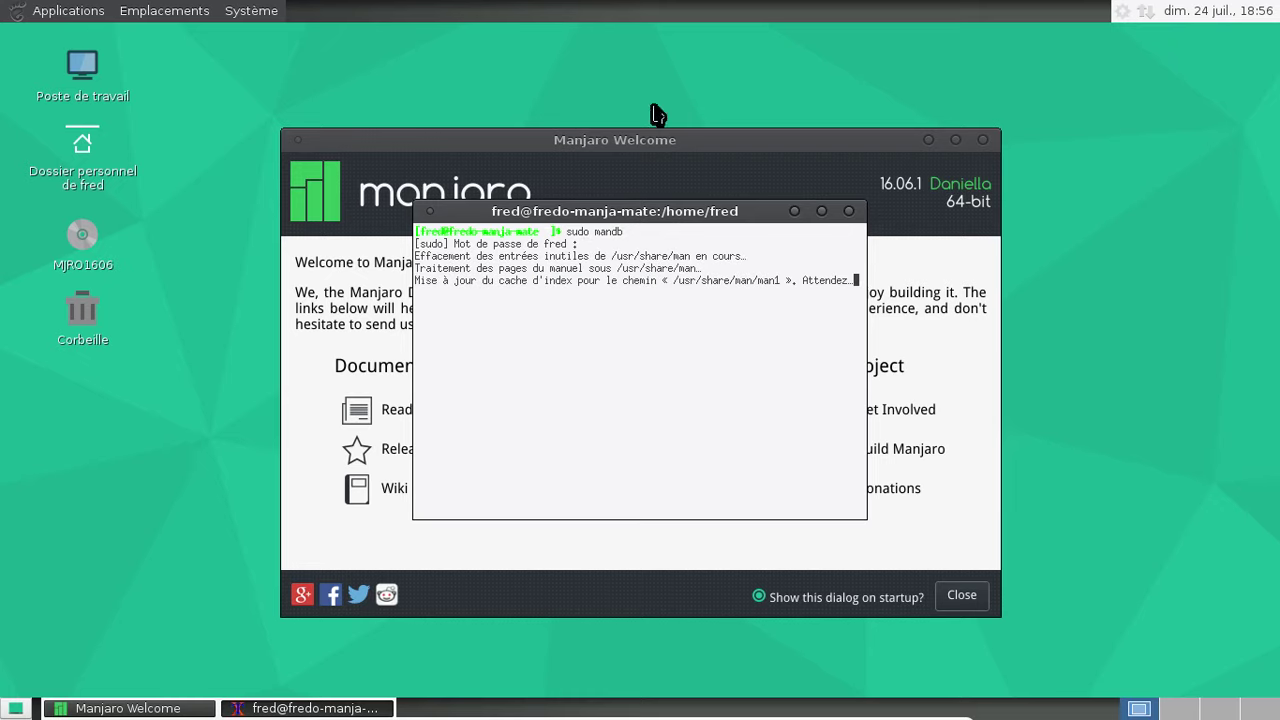
left_click(983, 141)
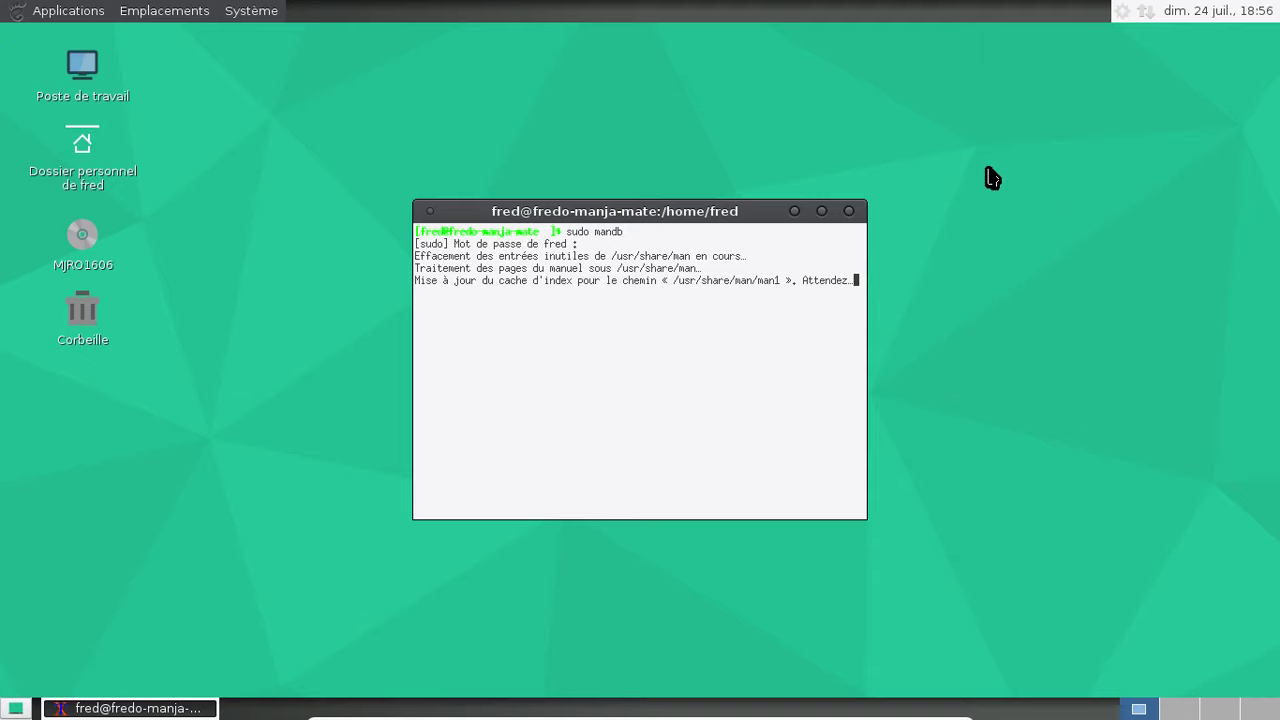
- Open Pamac's Gestionnaire de paquets, search mate-extra-gtk3, and scroll through the results
left_click(1122, 12)
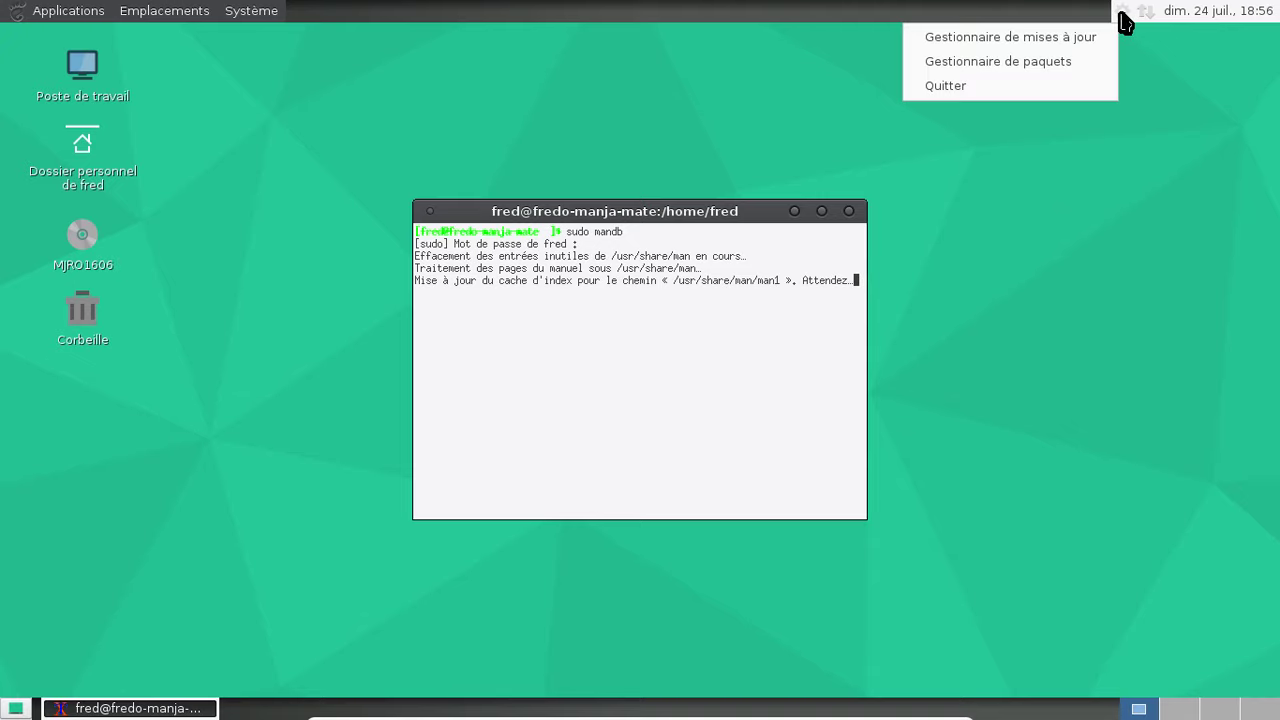
left_click(1053, 62)
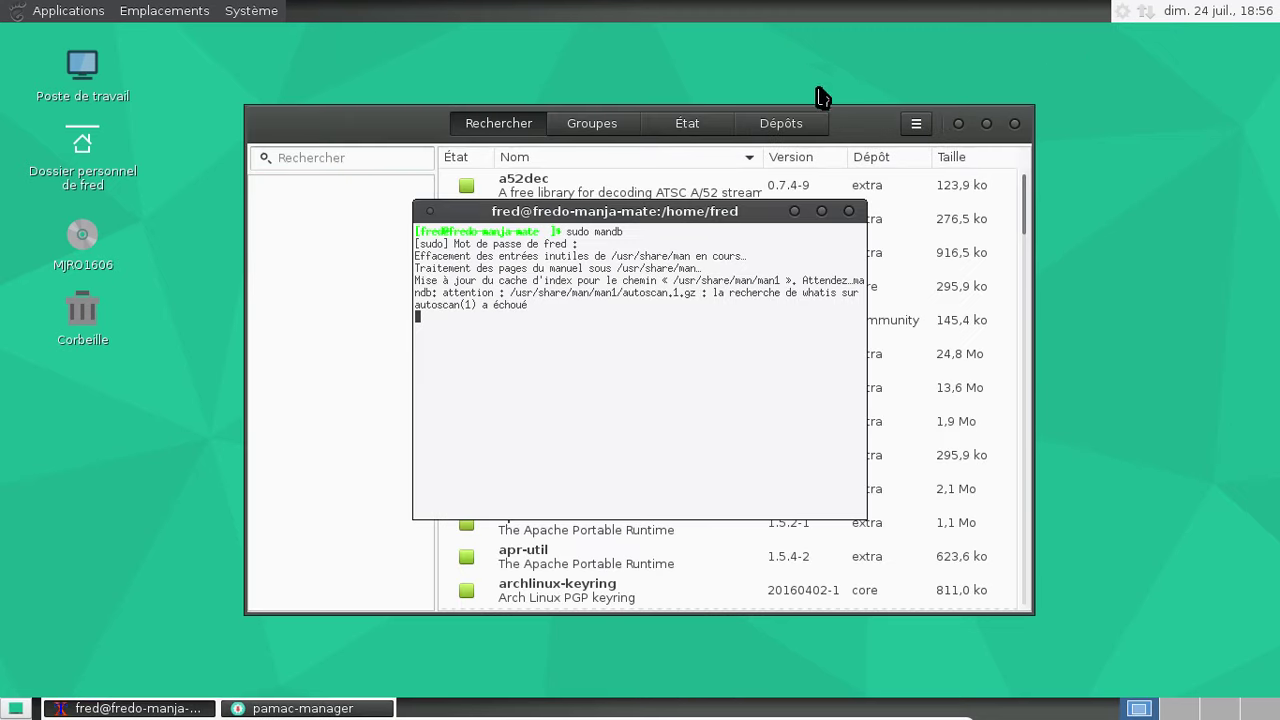
left_click(381, 131)
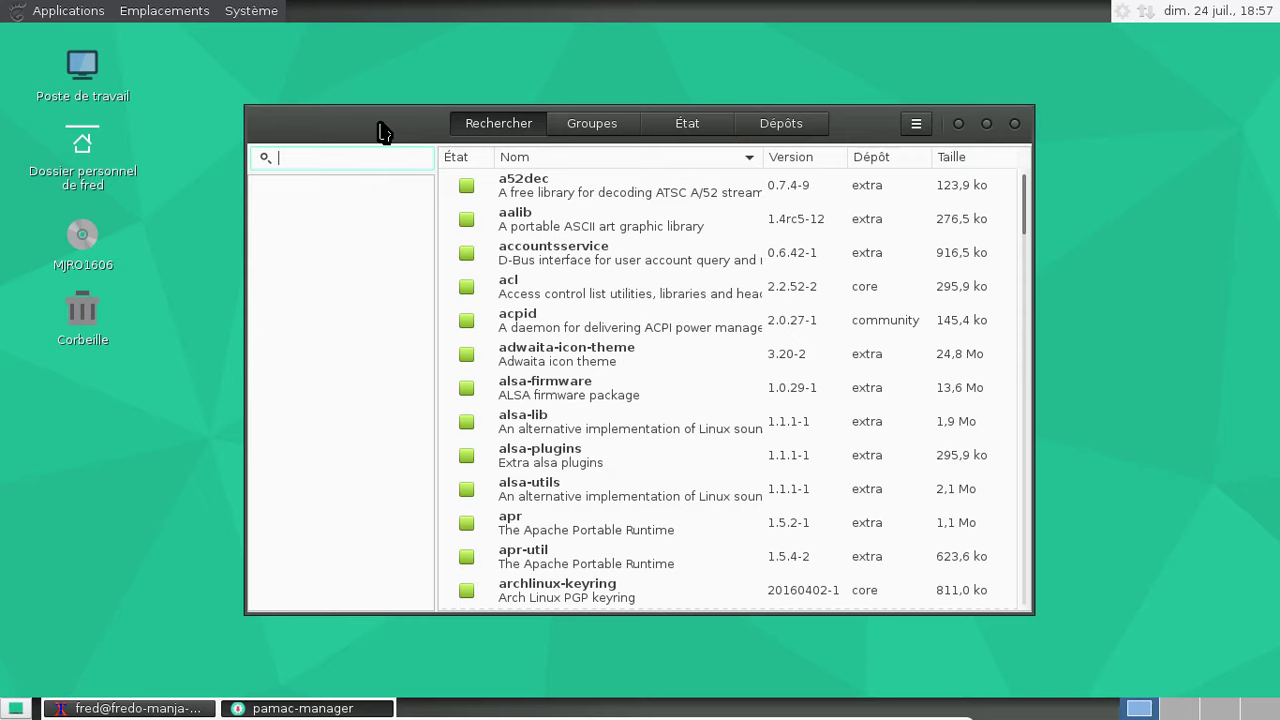
type("ma")
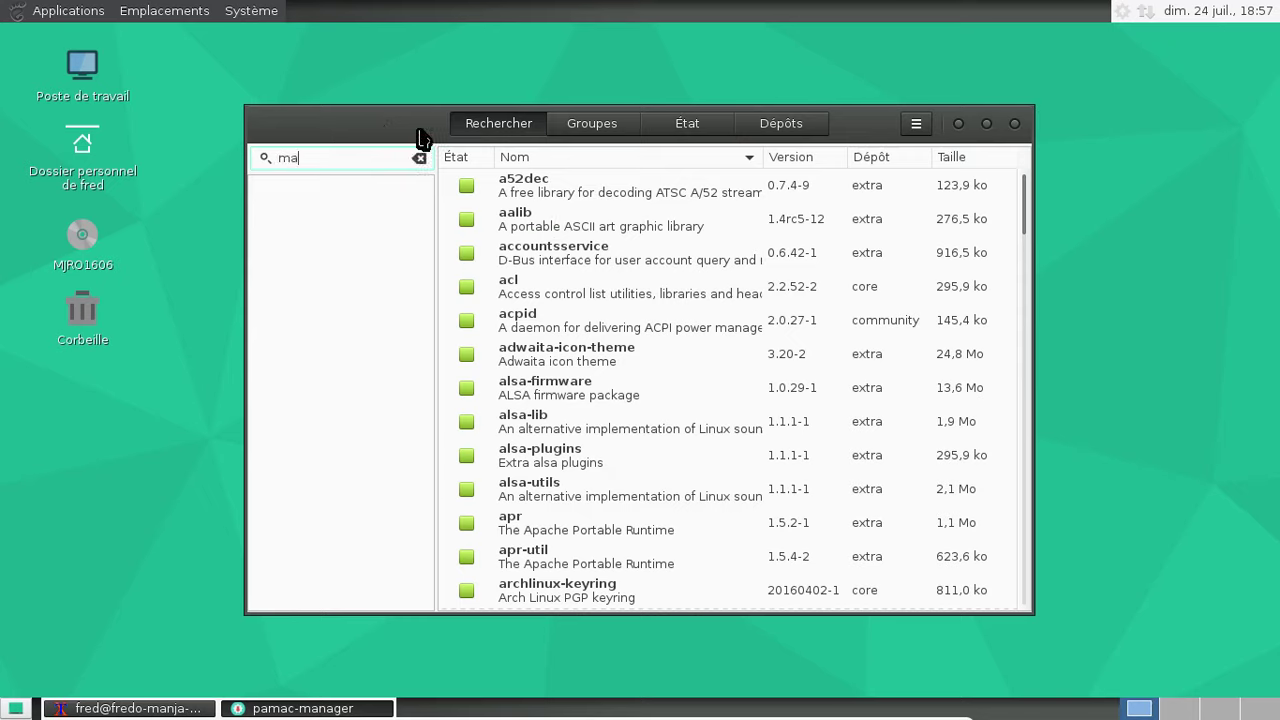
type("te-extra-gtk3")
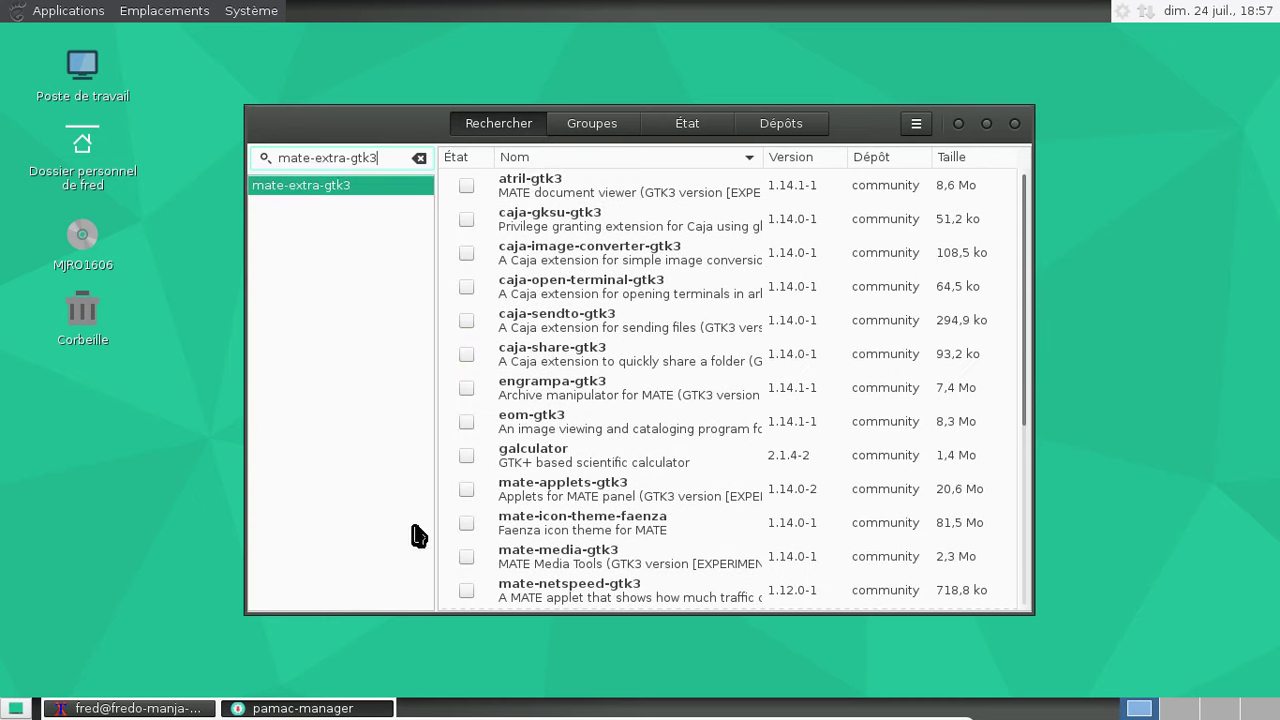
left_click(170, 708)
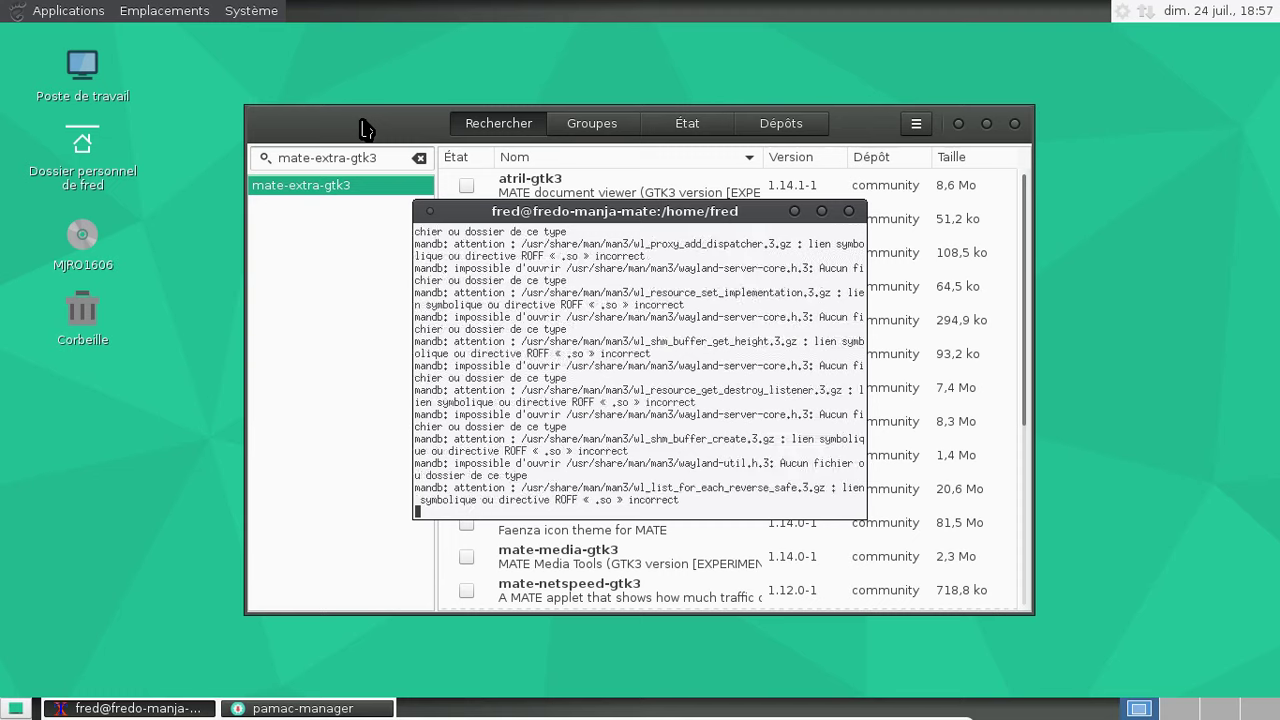
left_click(365, 128)
scroll(688, 268, "down", 1)
scroll(688, 268, "down", 3)
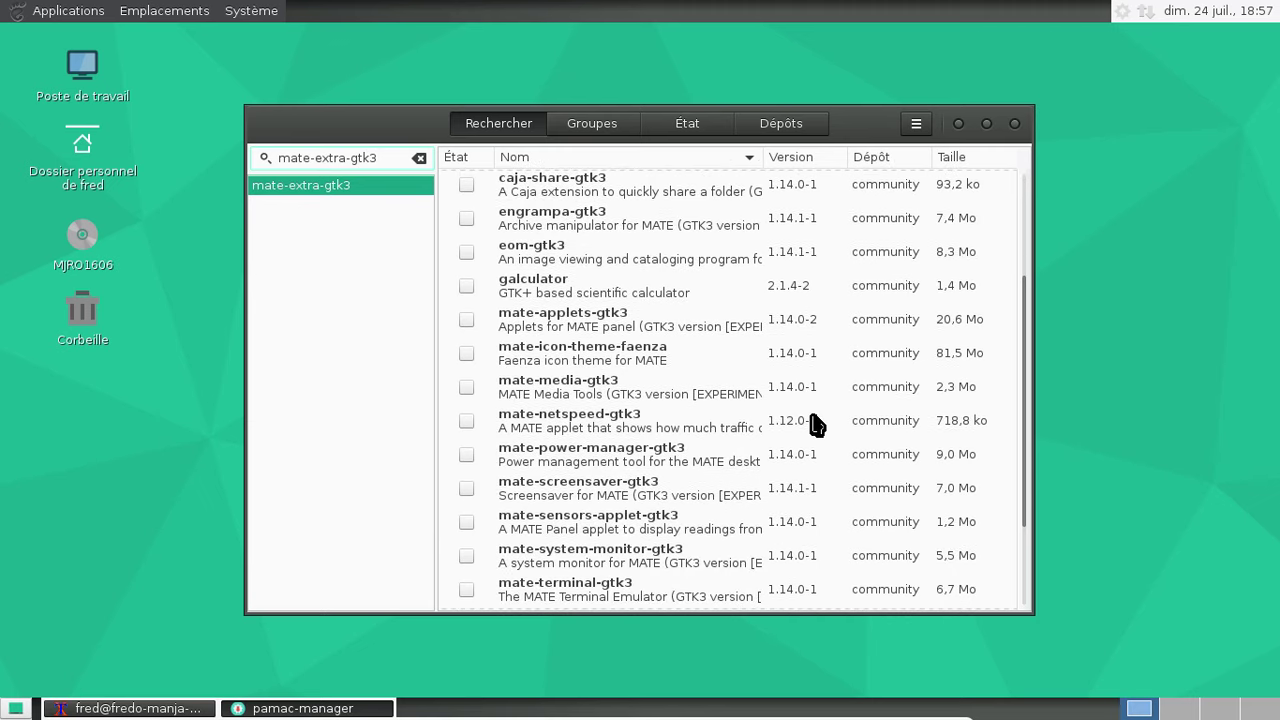
scroll(815, 425, "up", 5)
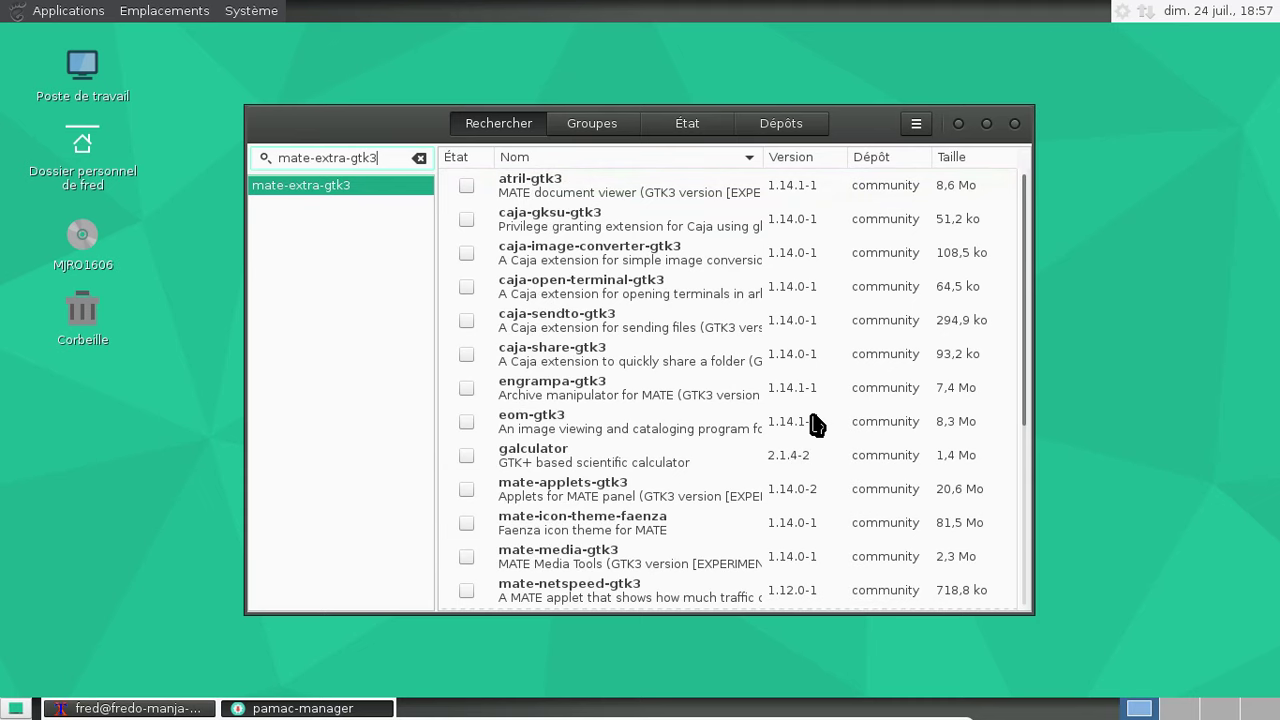
scroll(751, 418, "down", 5)
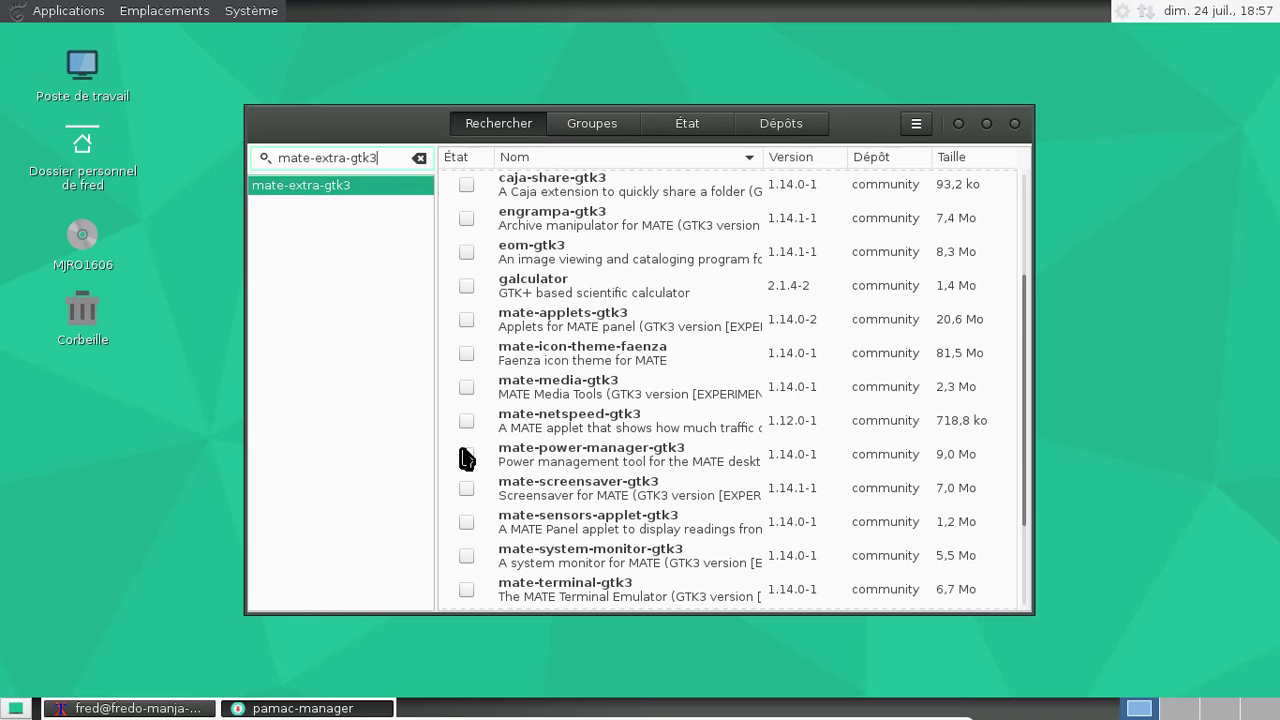
- Replace the Pamac search with vertex to list the vertex theme packages
left_click(190, 708)
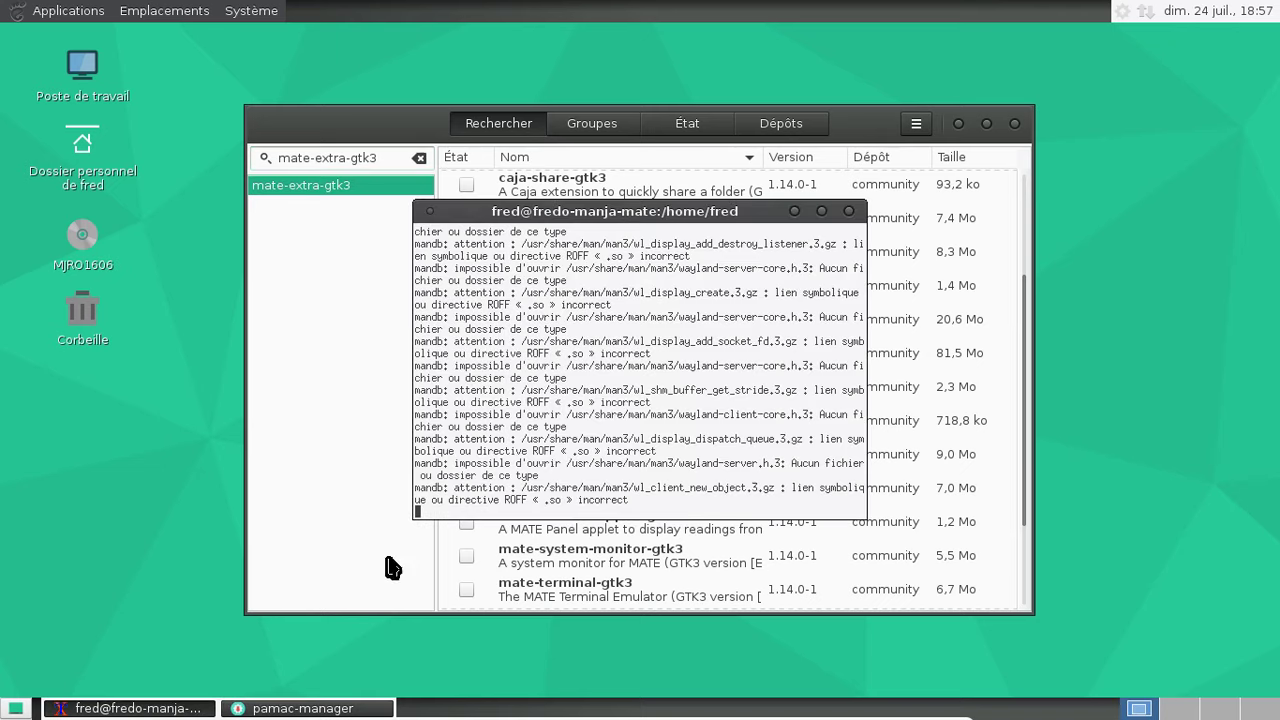
left_click(363, 512)
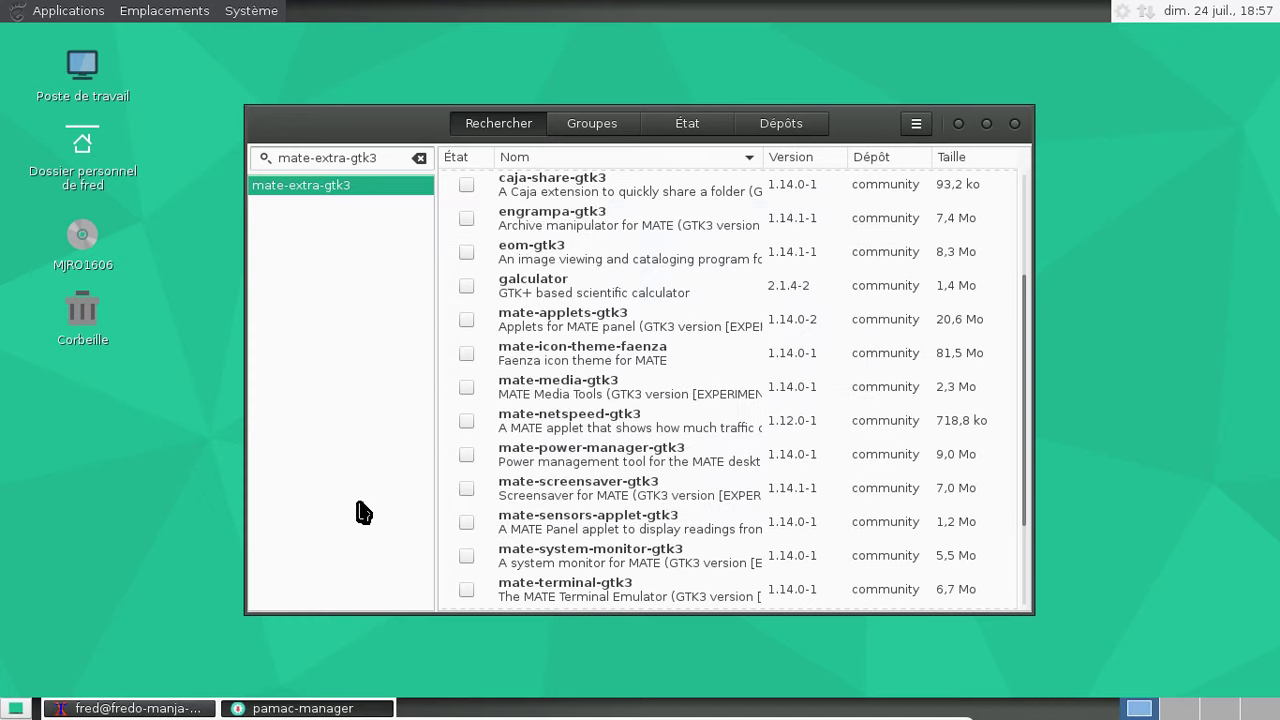
left_click_drag(389, 157, 255, 163)
type("vertex")
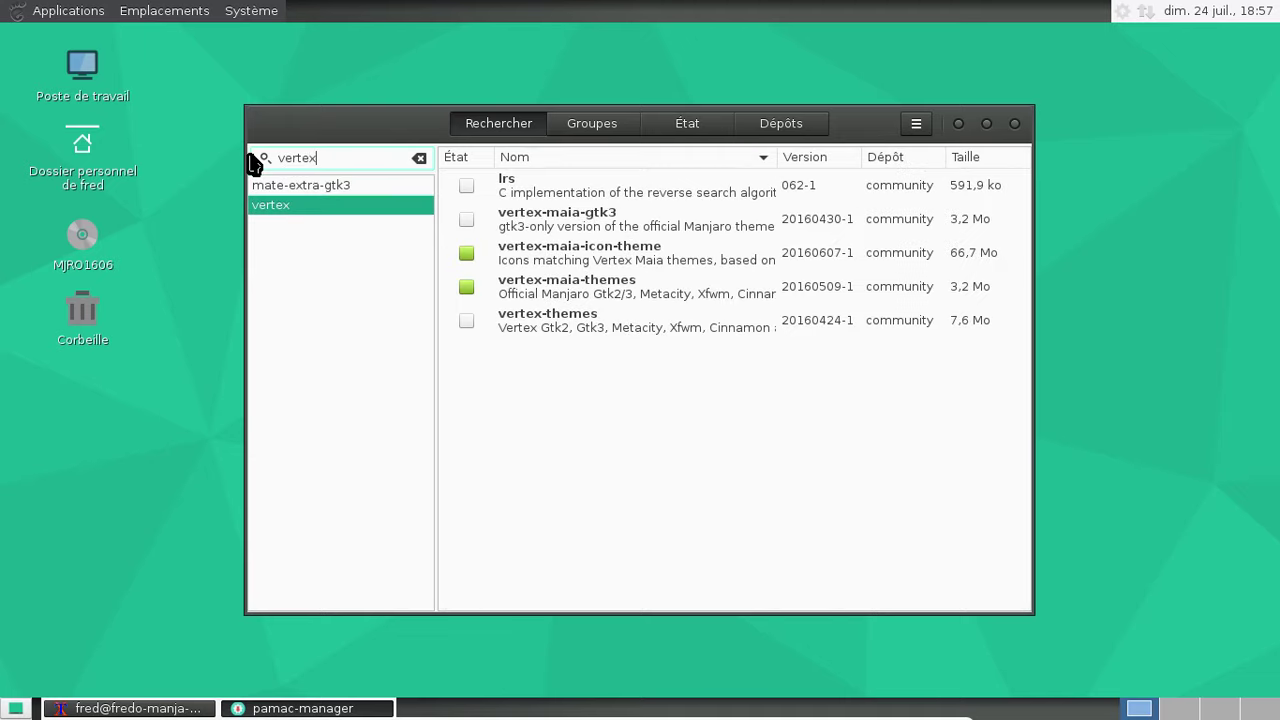
- Install vertex-maia-gtk3 replacing vertex-maia-themes, authorising with the password, then open the Système menu
left_click(522, 229)
right_click(522, 229)
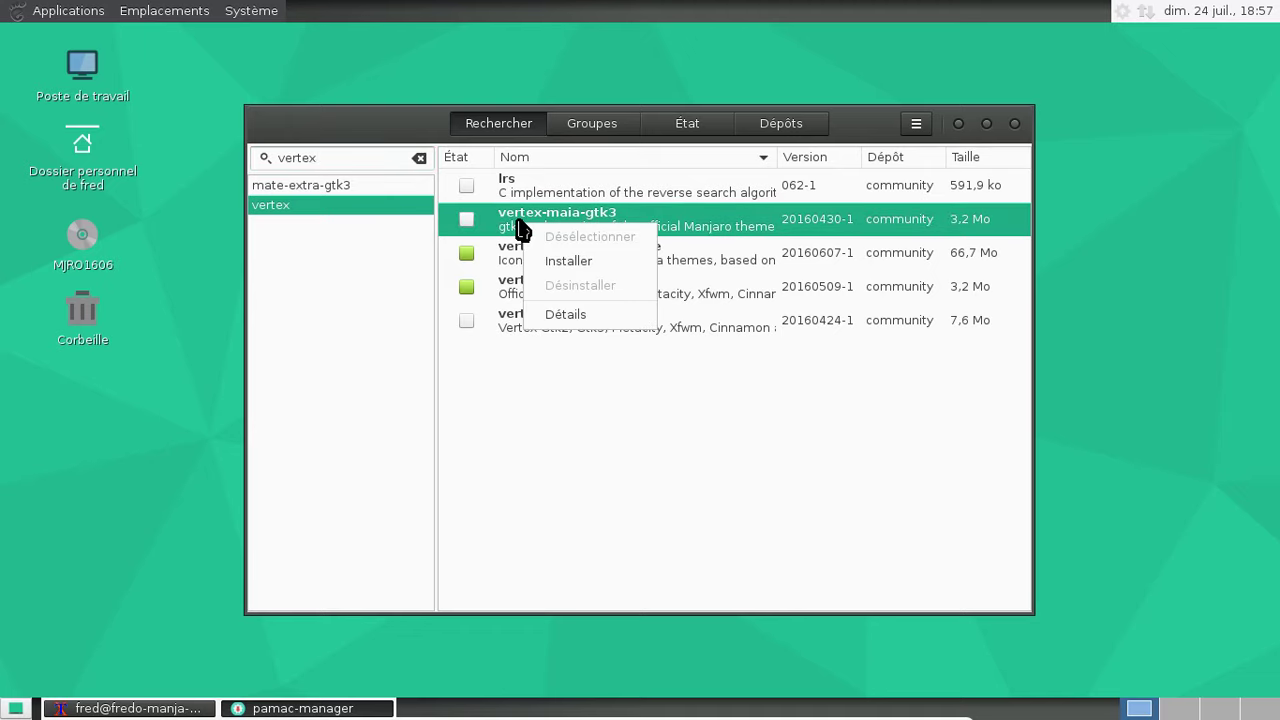
left_click(578, 262)
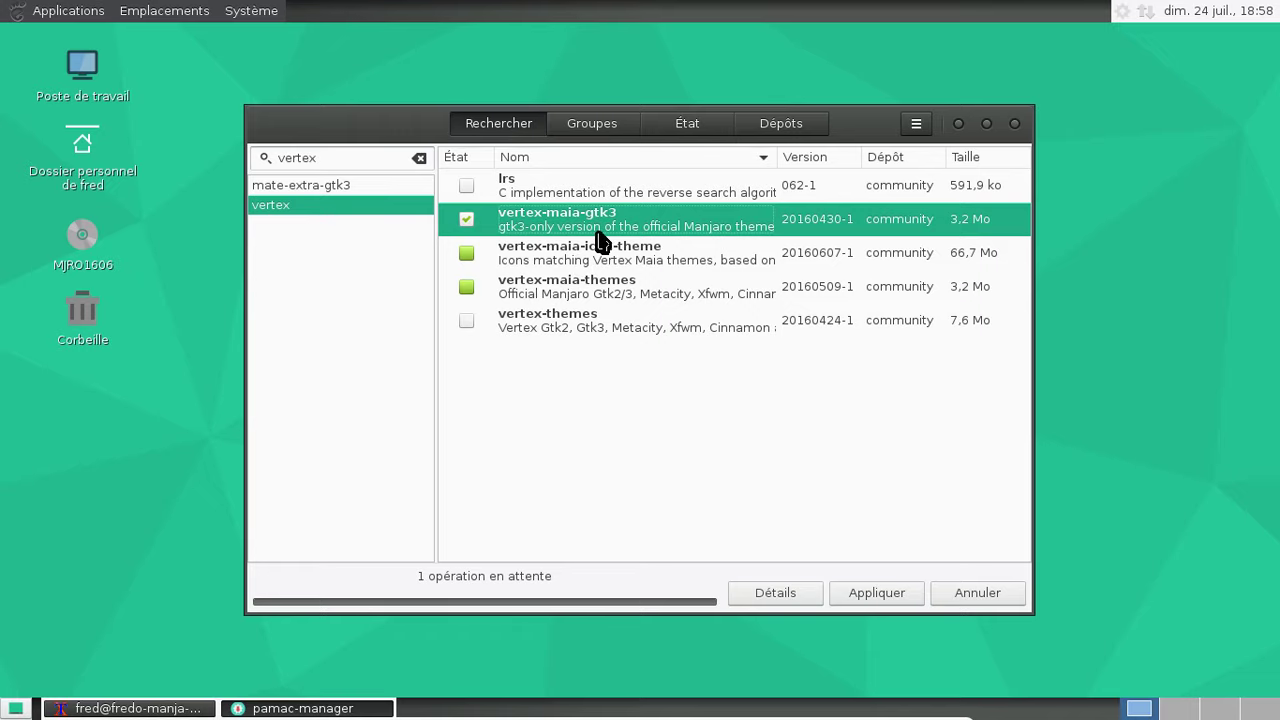
left_click(862, 594)
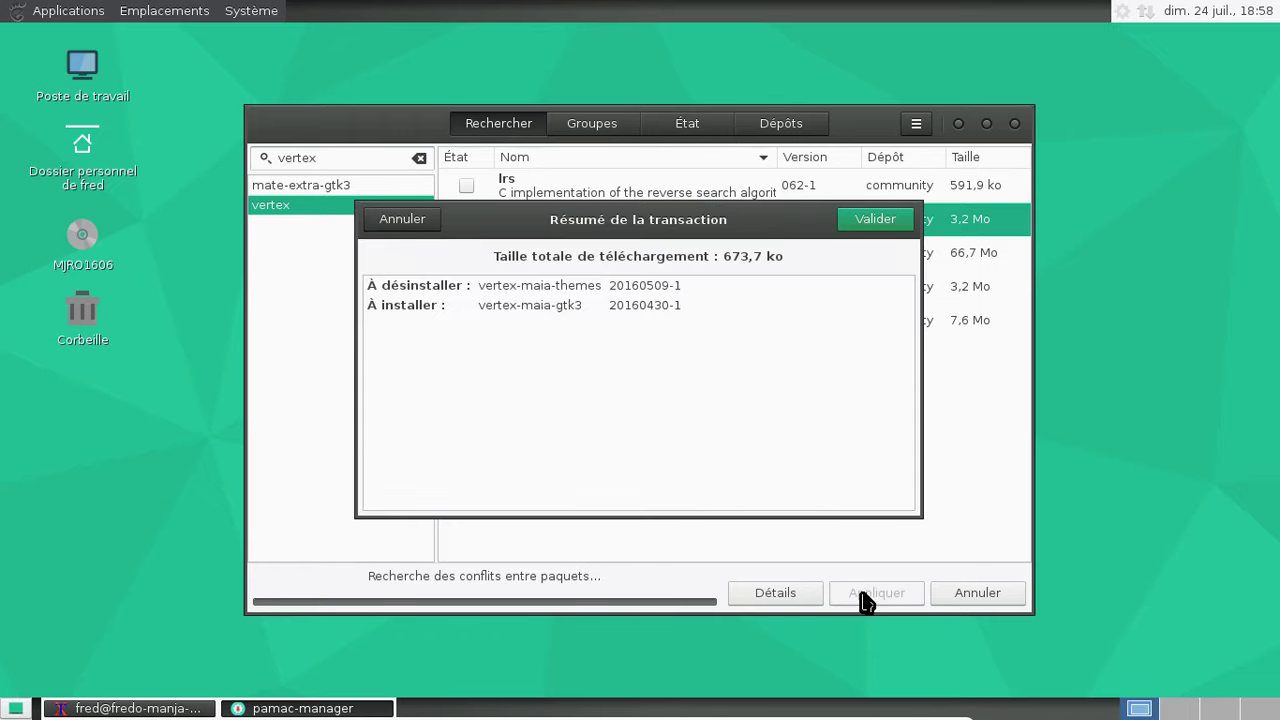
left_click(858, 220)
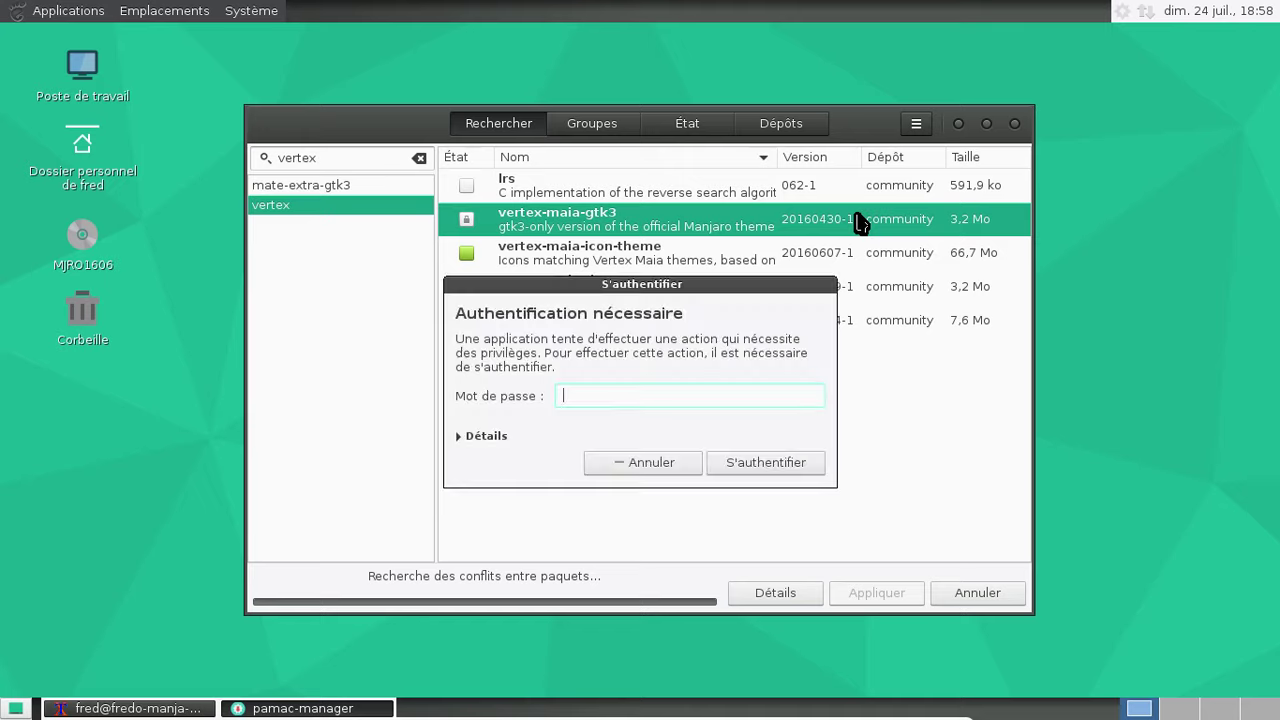
type("********")
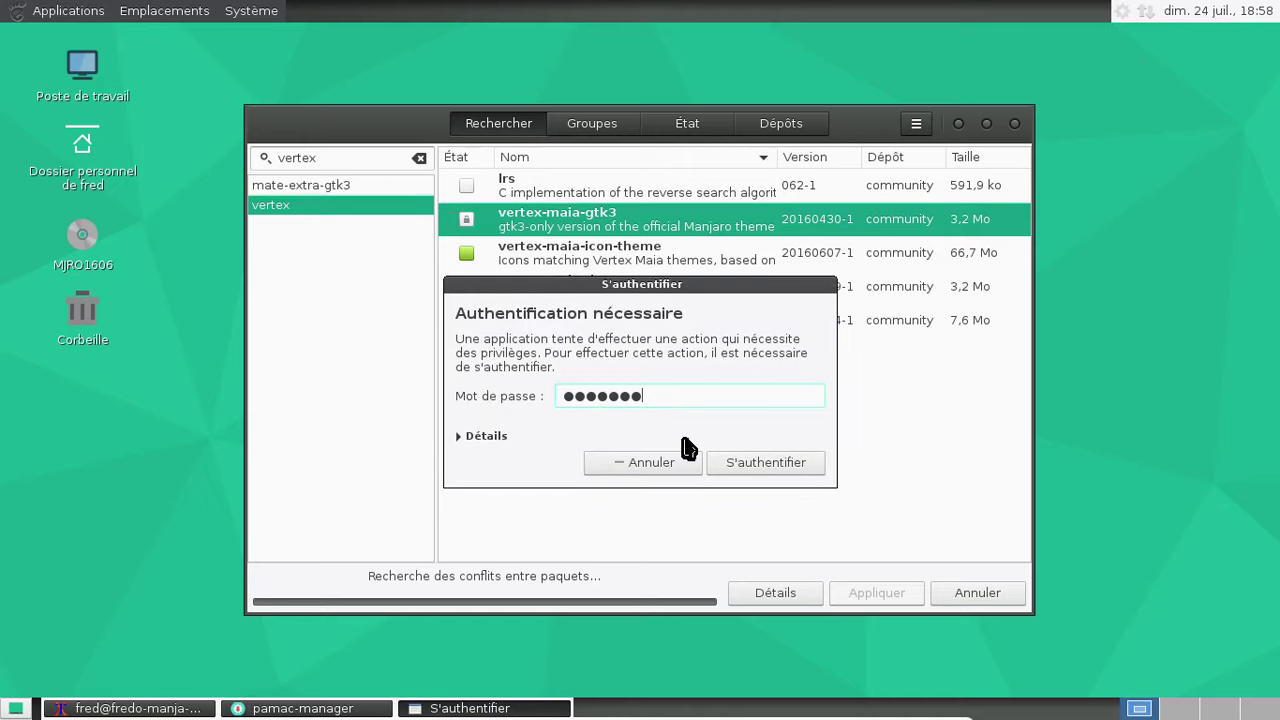
key("Return")
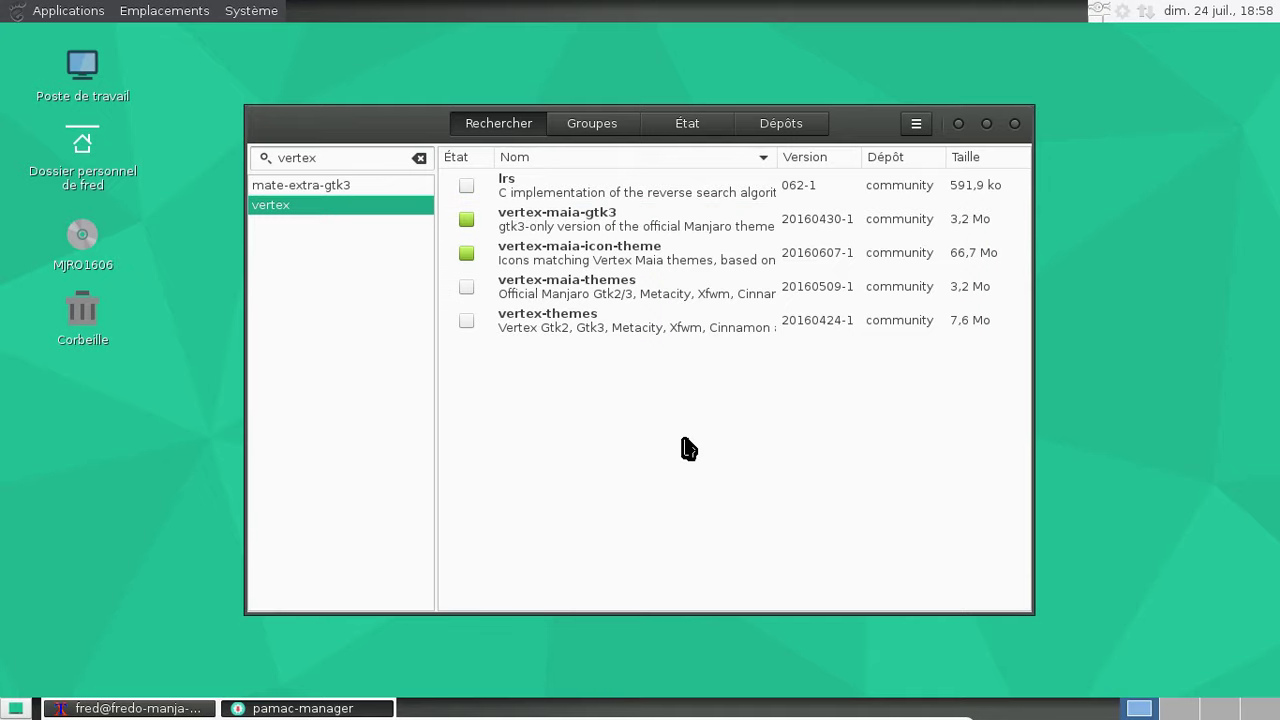
left_click(140, 706)
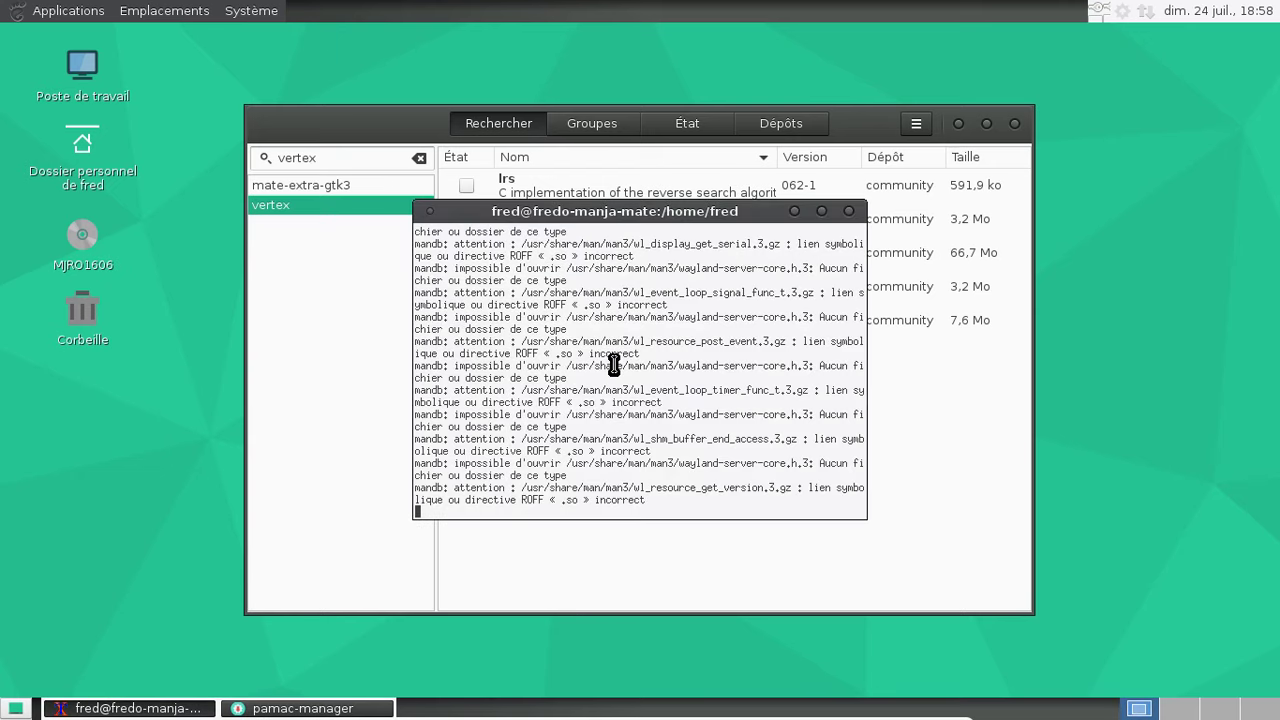
left_click(251, 10)
- In Apparence, try Vertex-Maia and Vertex-Maia-Square, settle on Vertex-Maia-Dark, and close
mouse_move(306, 40)
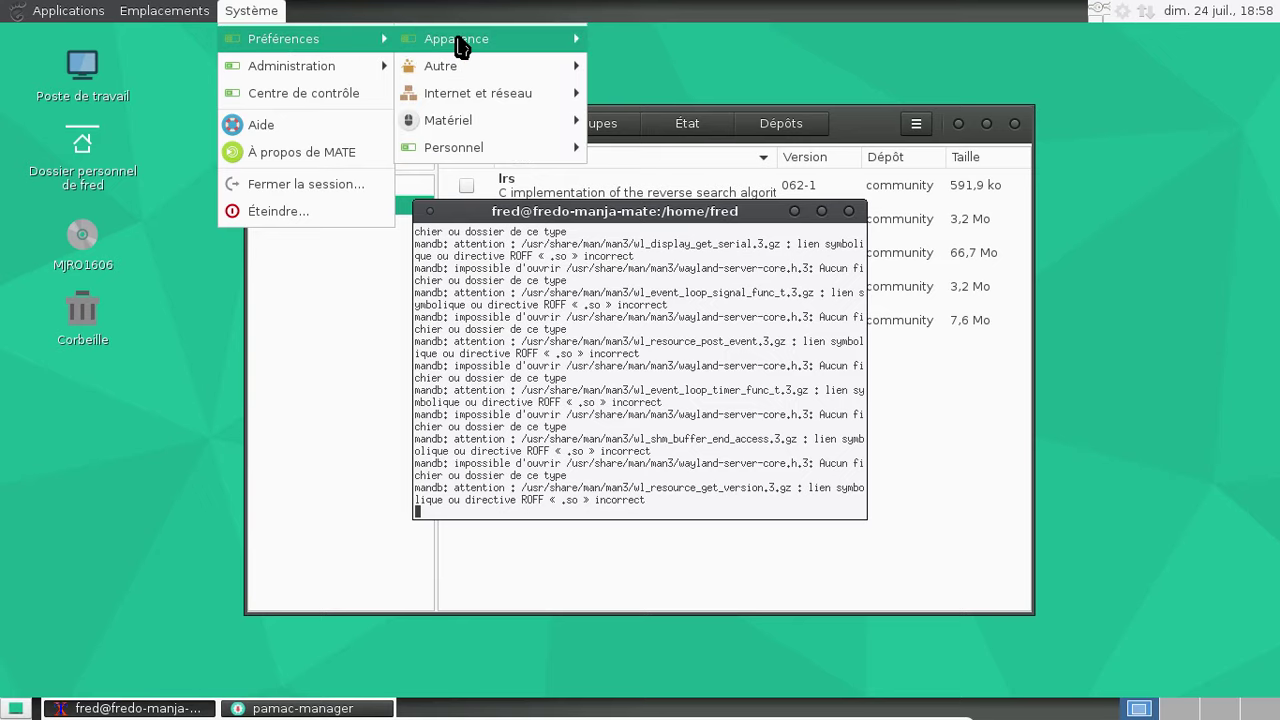
mouse_move(460, 40)
left_click(679, 40)
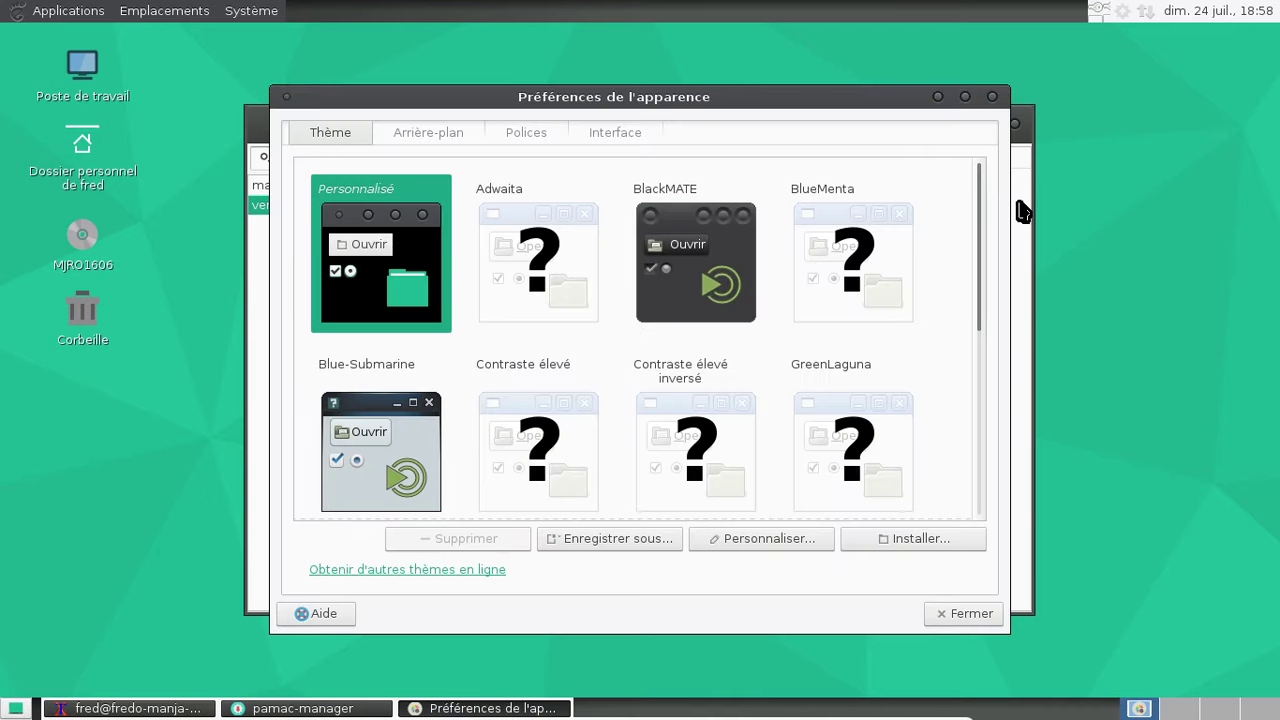
left_click_drag(980, 210, 971, 486)
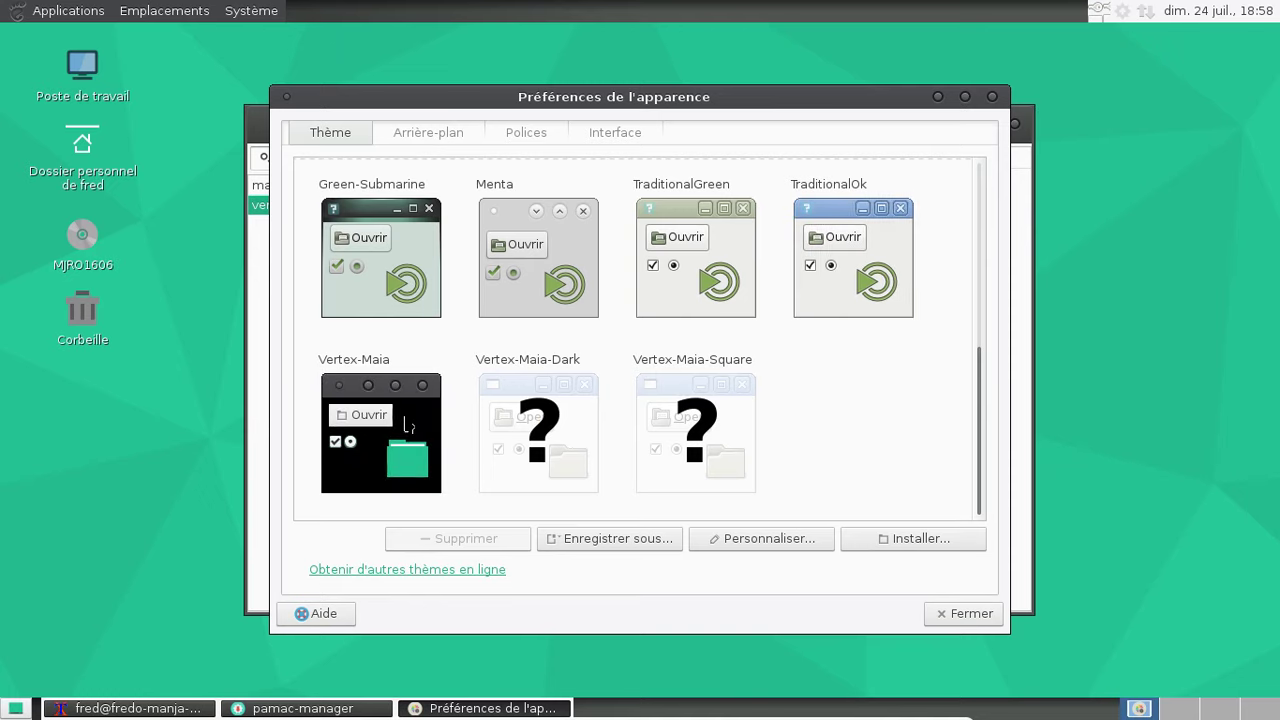
left_click(407, 425)
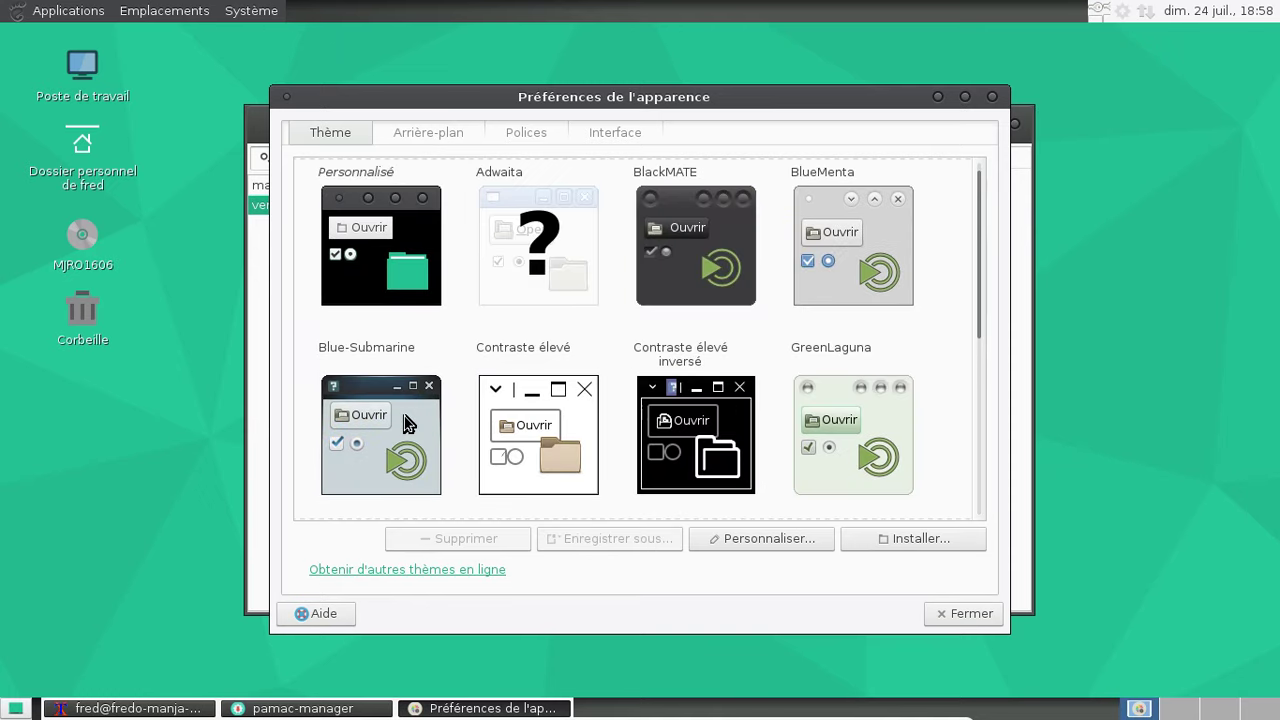
left_click_drag(970, 228, 962, 509)
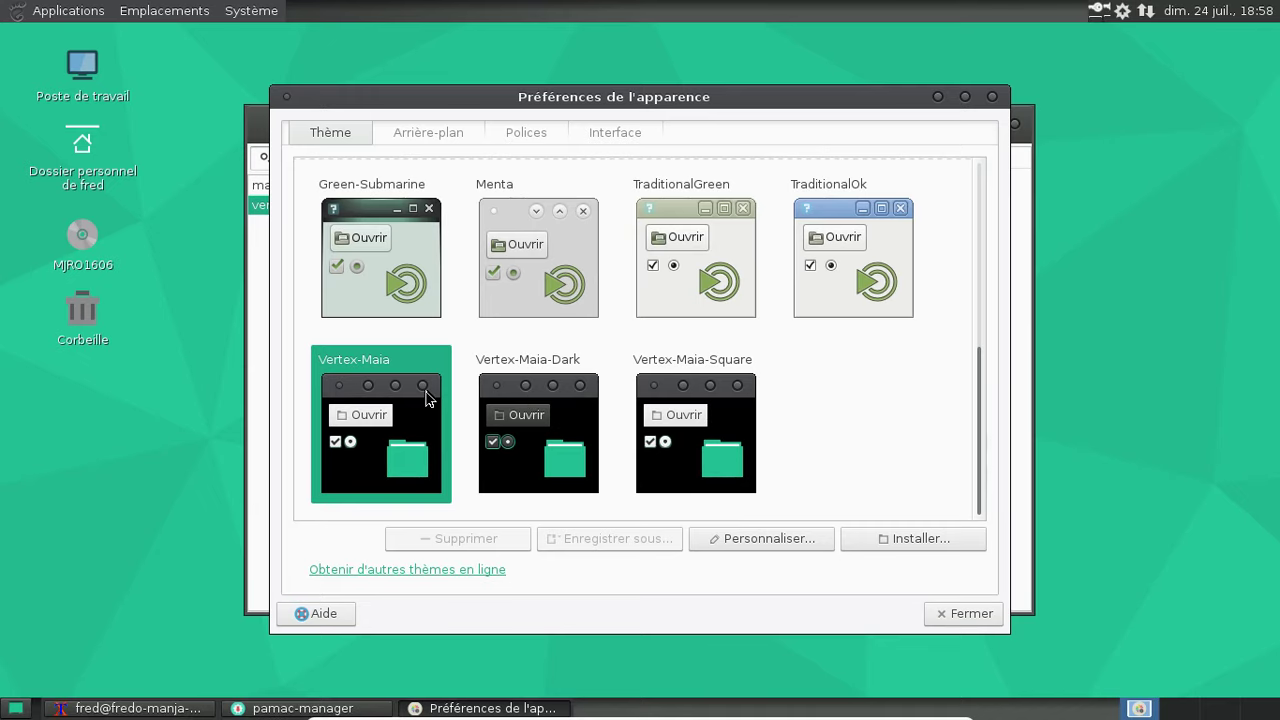
left_click(549, 387)
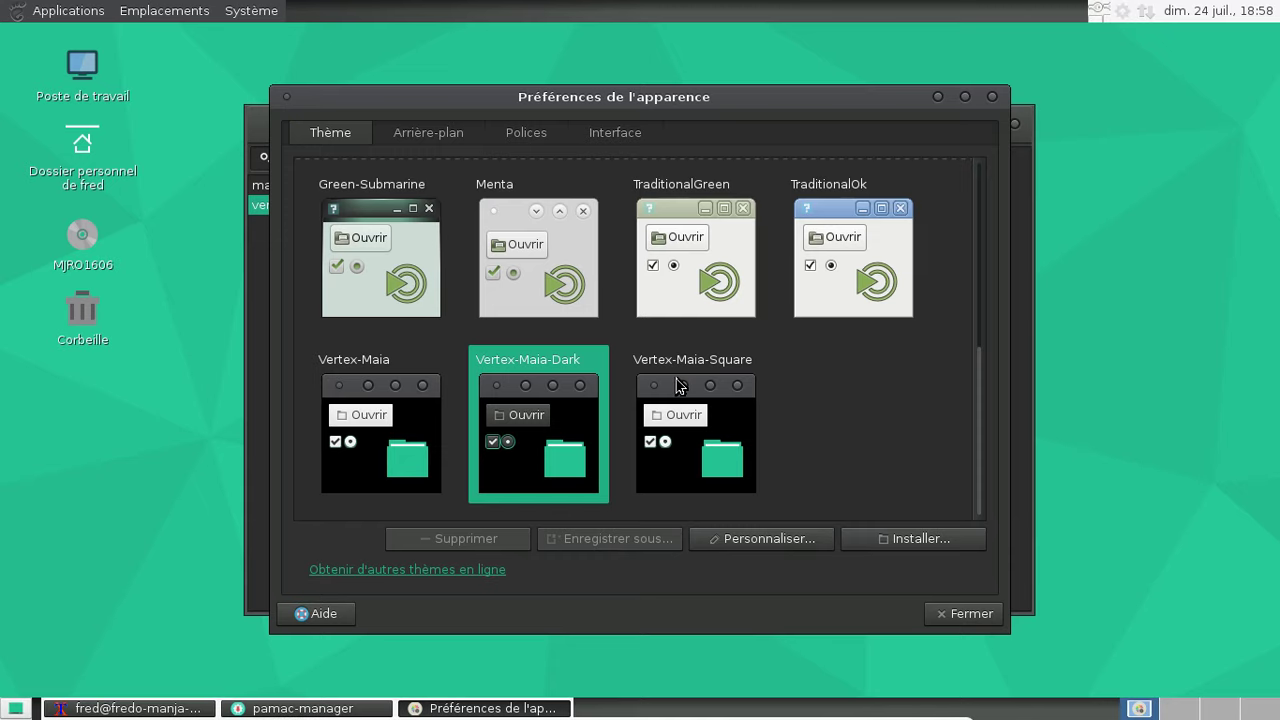
left_click(676, 386)
left_click(416, 398)
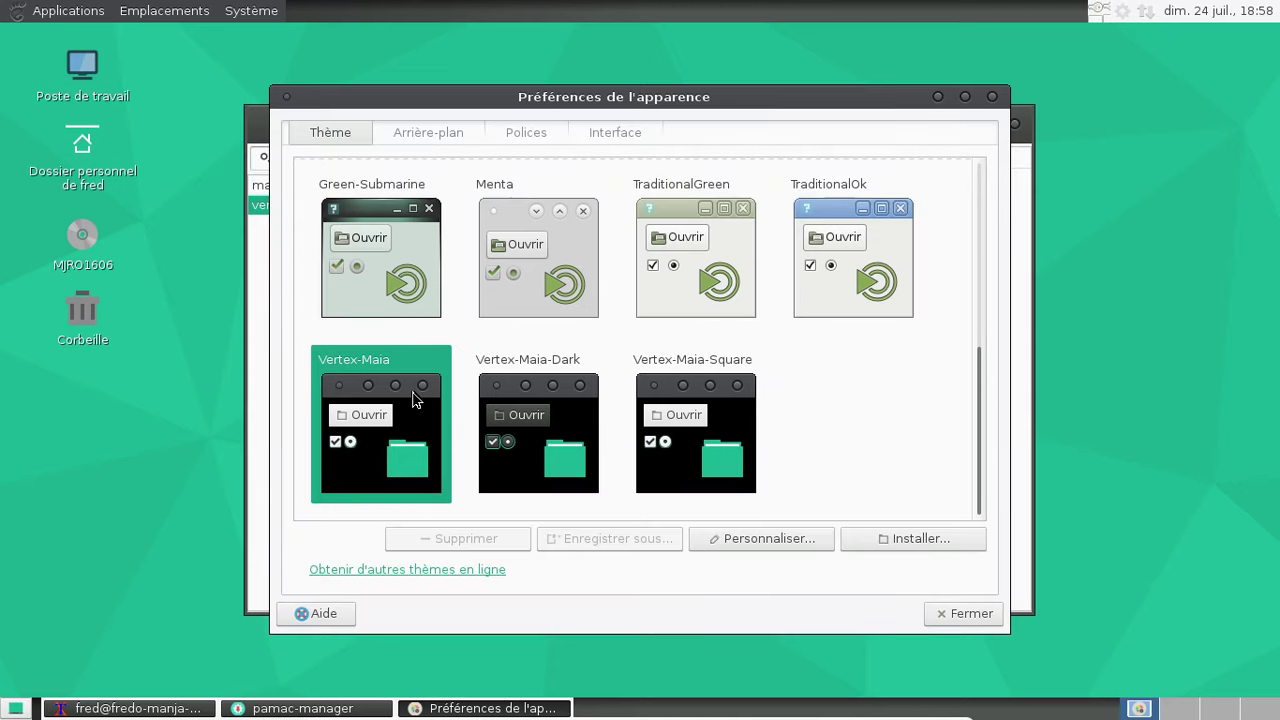
left_click(562, 398)
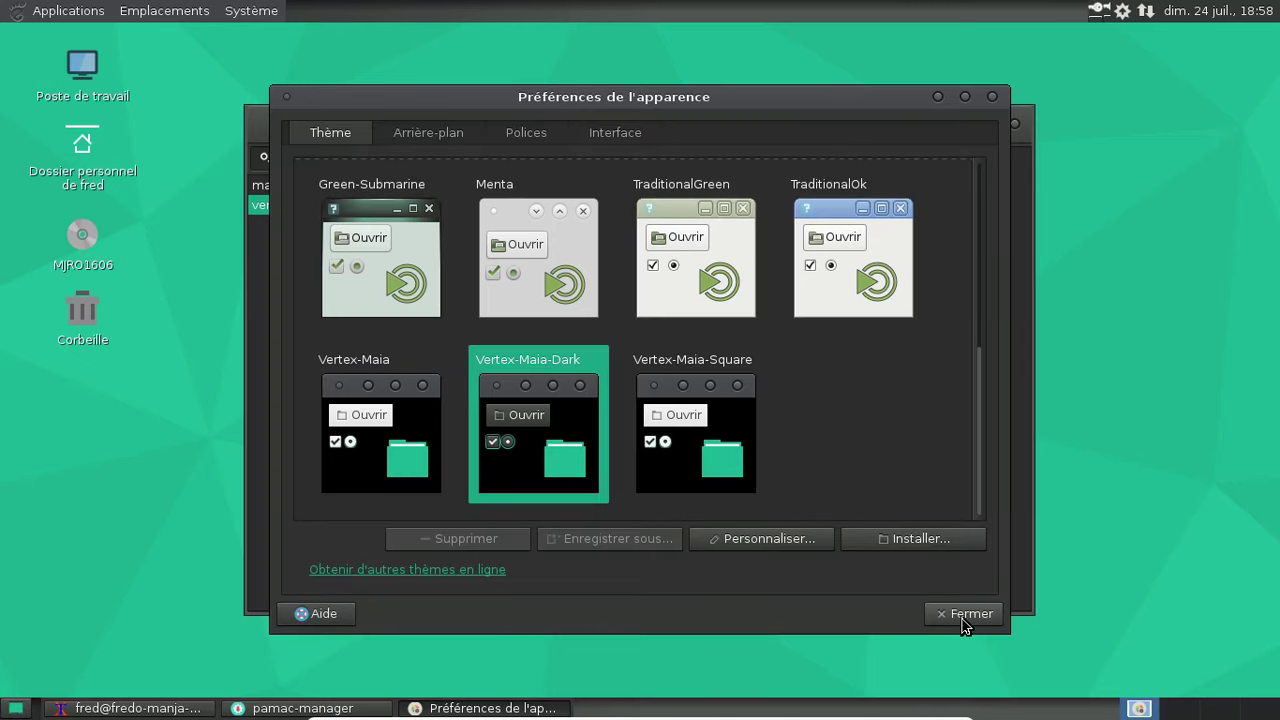
left_click(966, 615)
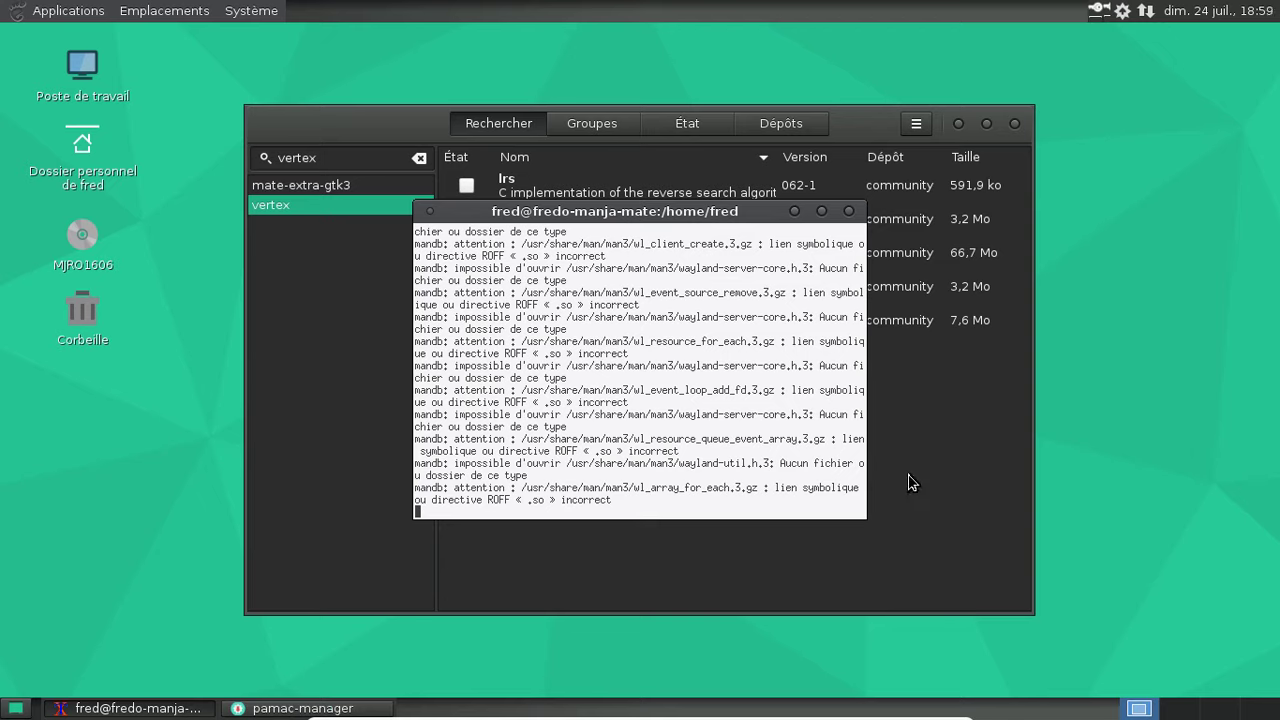
- Show the mate-extra-gtk3 search results in Pamac from the search history
left_click_drag(694, 219, 796, 396)
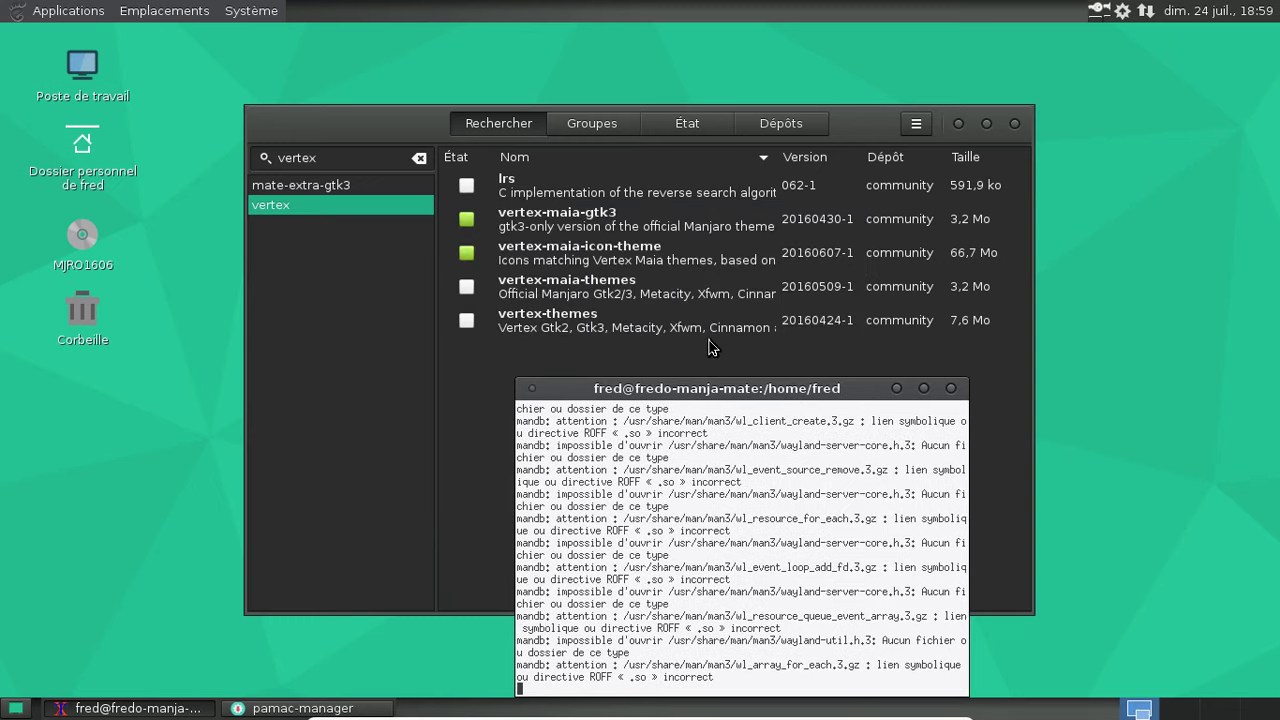
left_click(692, 330)
left_click(628, 292)
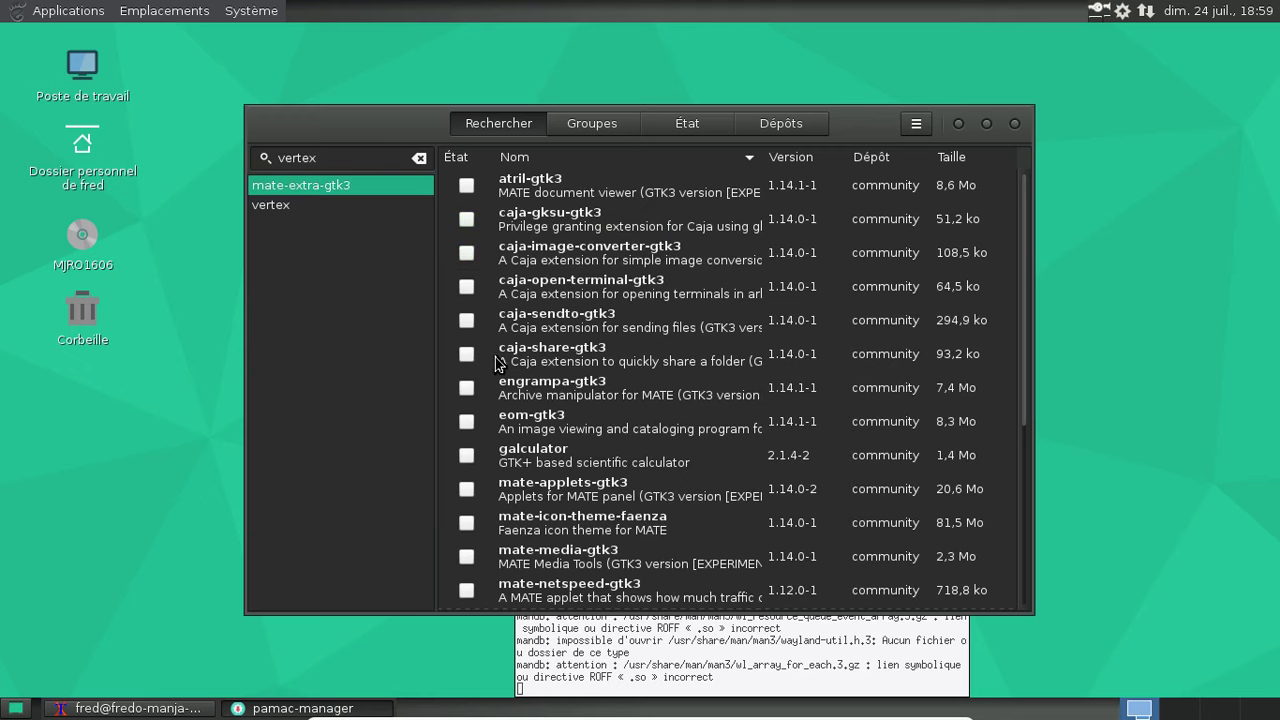
- Interrupt the running mandb and restart it as sudo mandb --quiet
left_click(757, 660)
left_click_drag(672, 309, 527, 278)
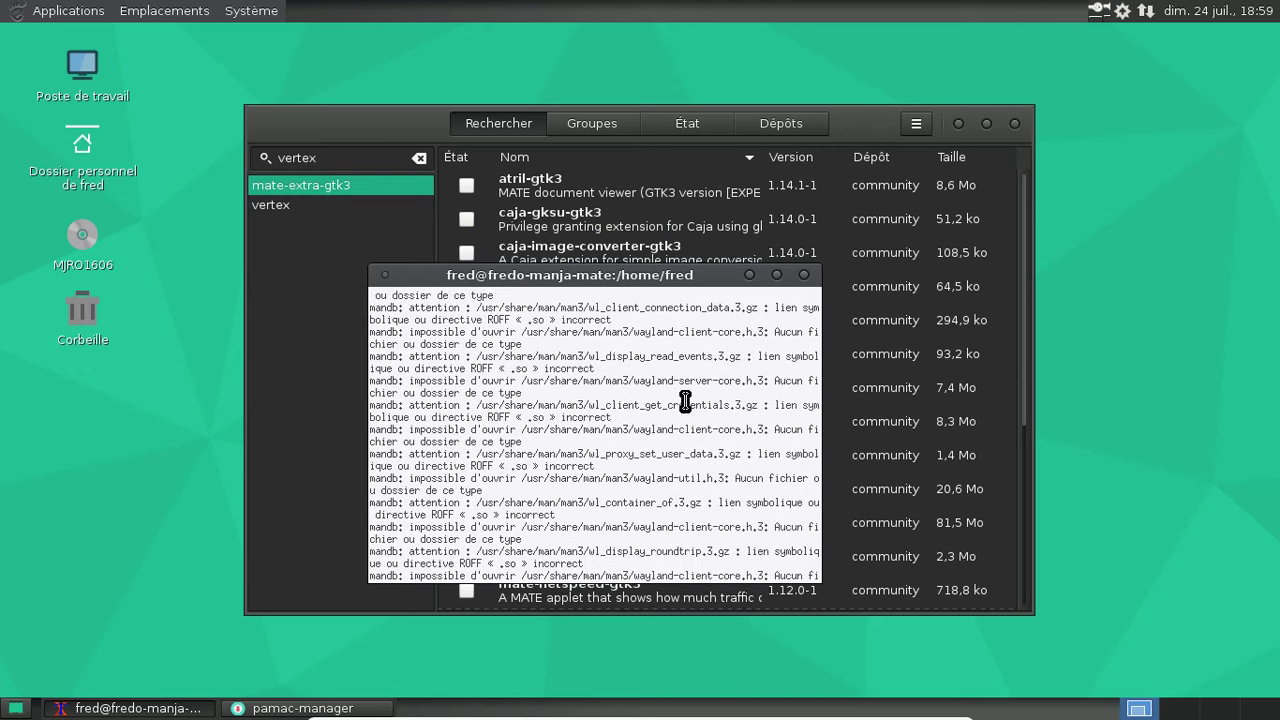
key("ctrl+c")
type("sudo mandb ")
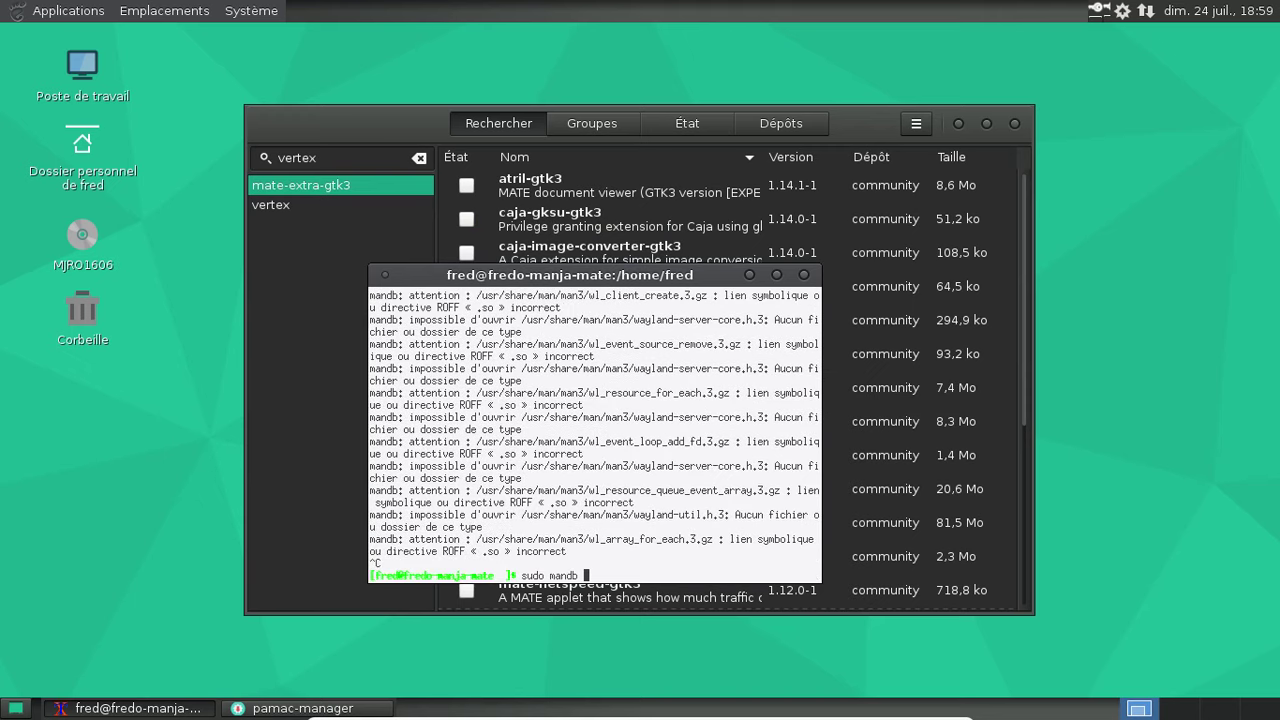
type("--quiet")
key("Return")
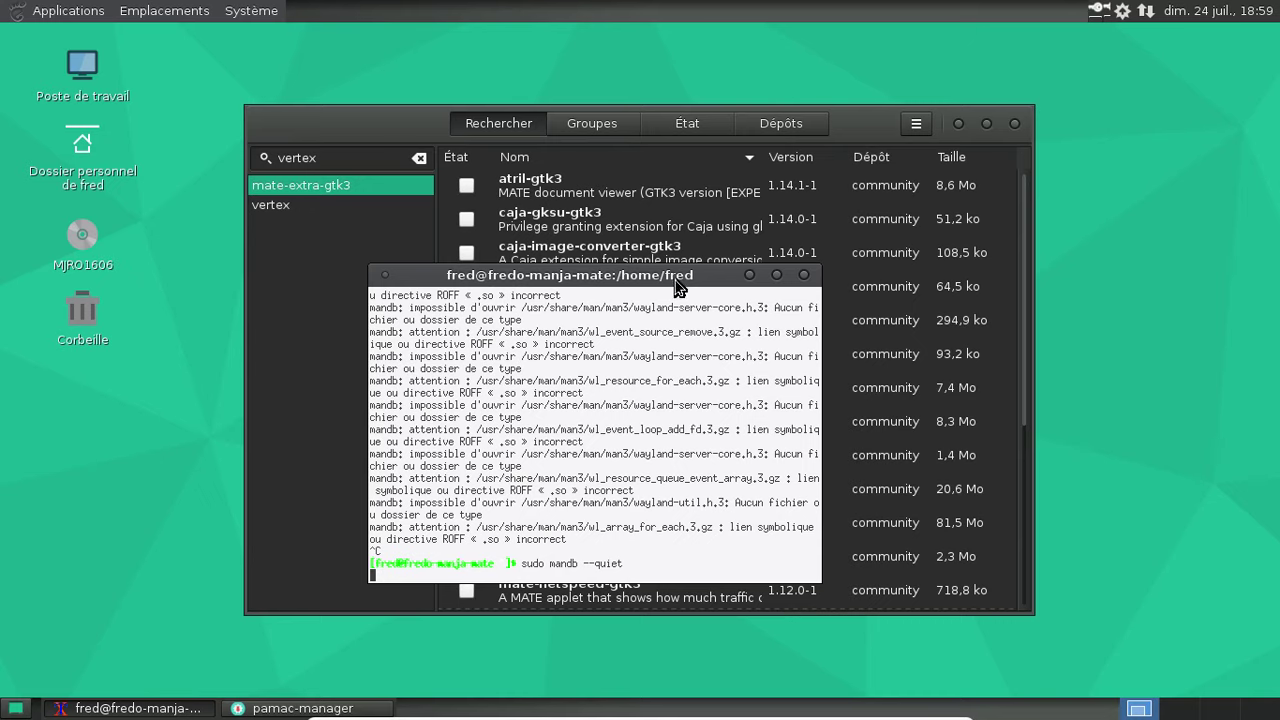
left_click(365, 254)
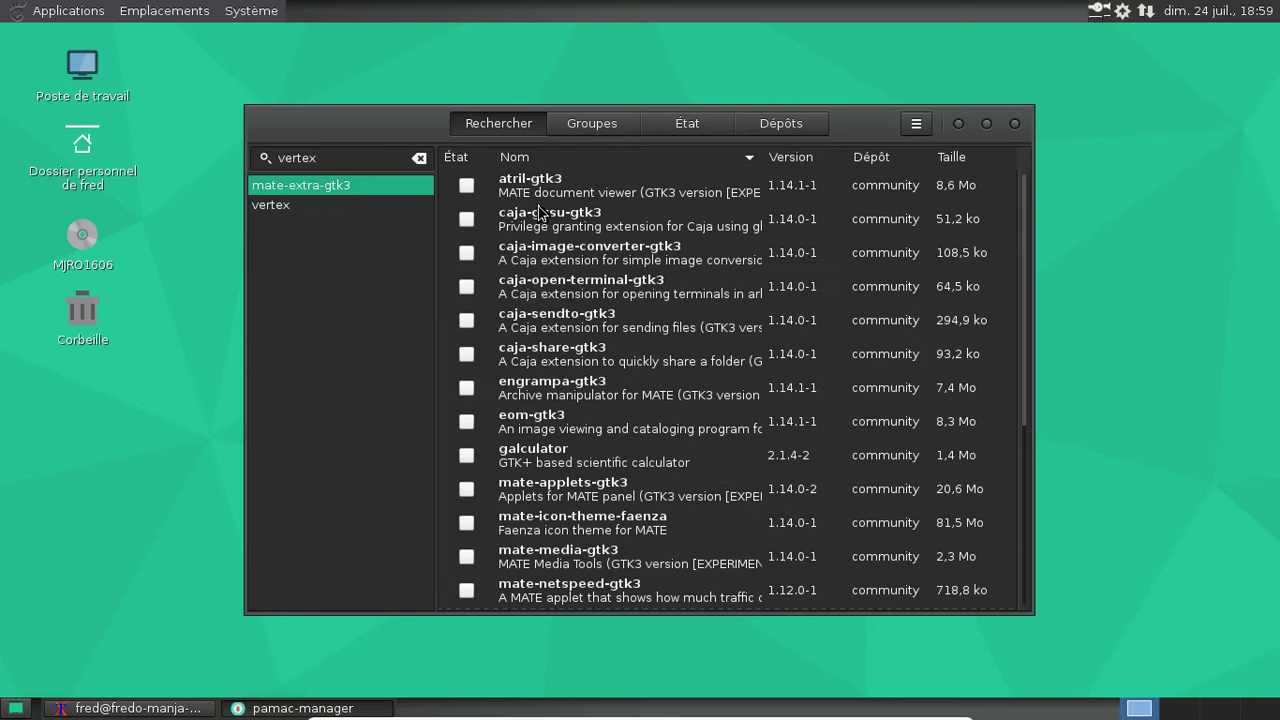
scroll(663, 256, "down", 5)
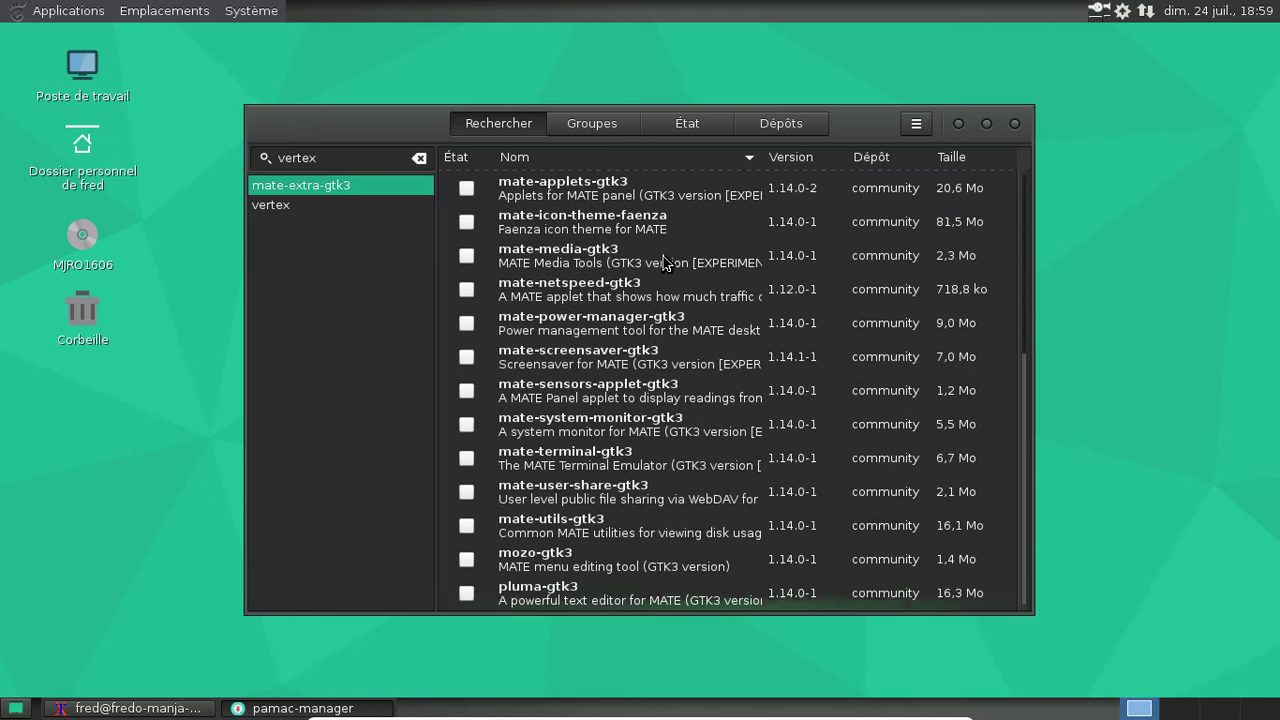
- Install all mate-extra-gtk3 packages except mate-netspeed-gtk3, starting the 65,8 Mo download
left_click(583, 594, "shift")
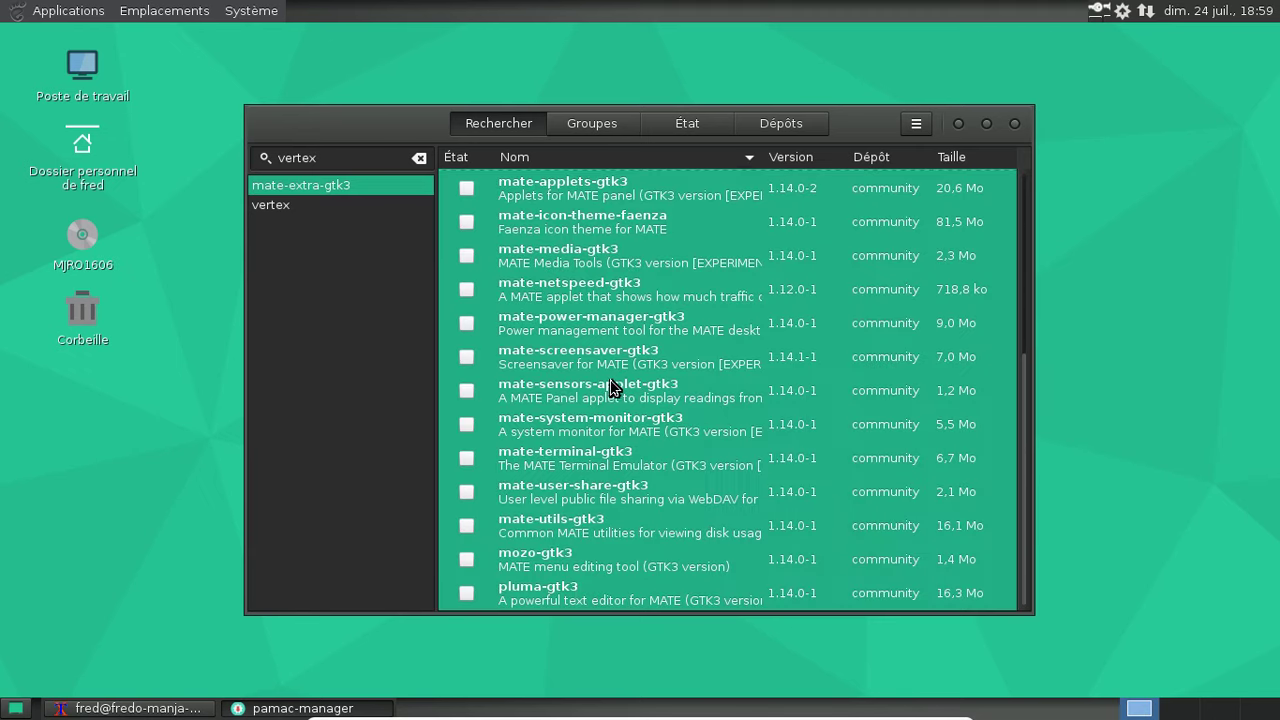
right_click(467, 269)
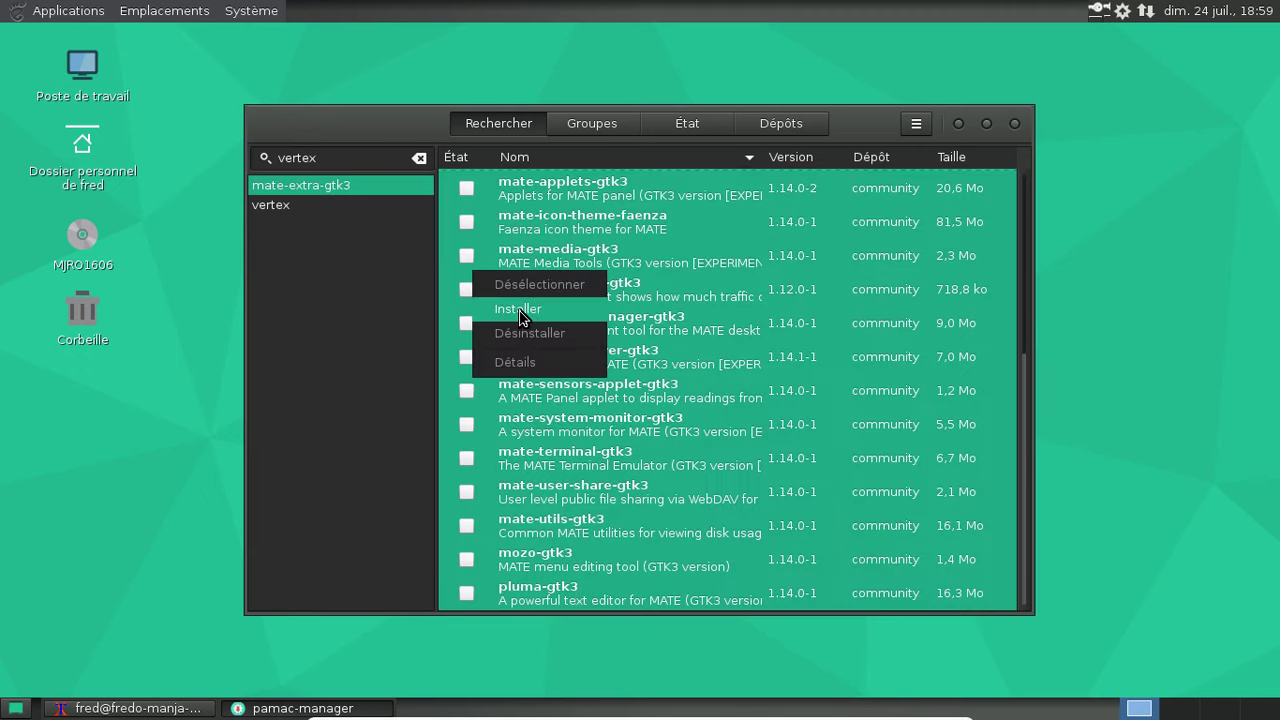
left_click(492, 303)
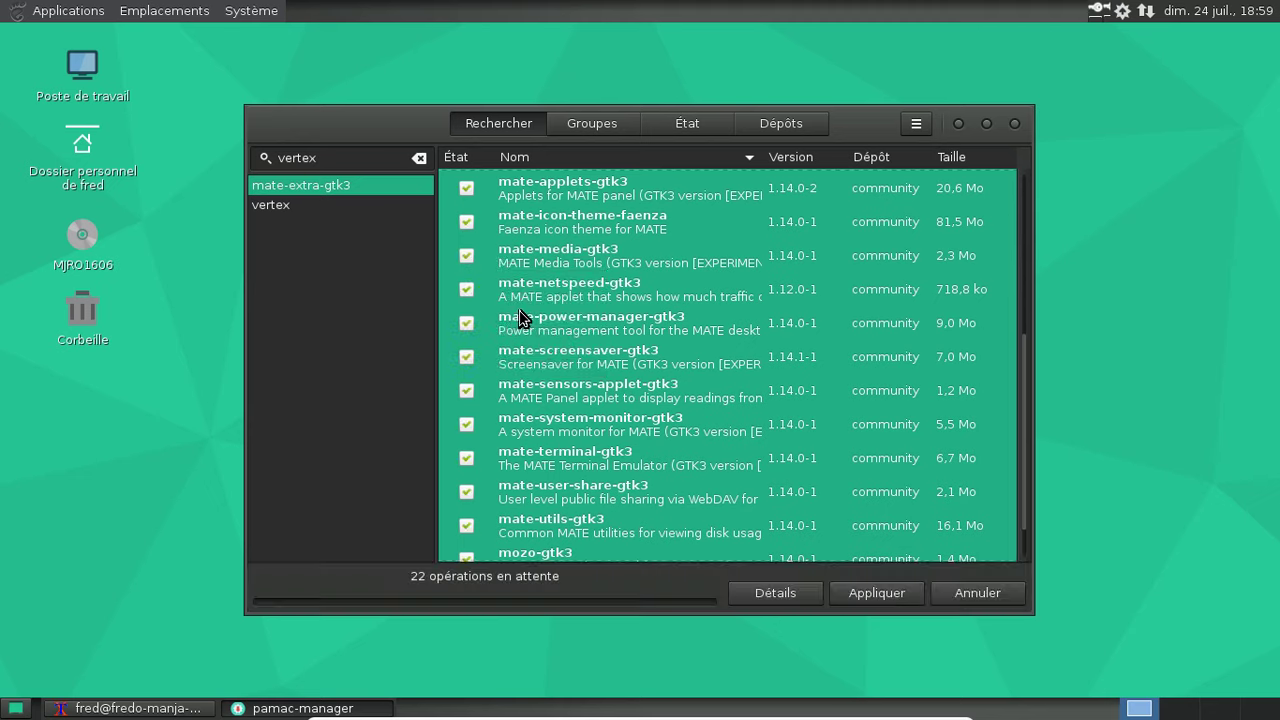
left_click(466, 290)
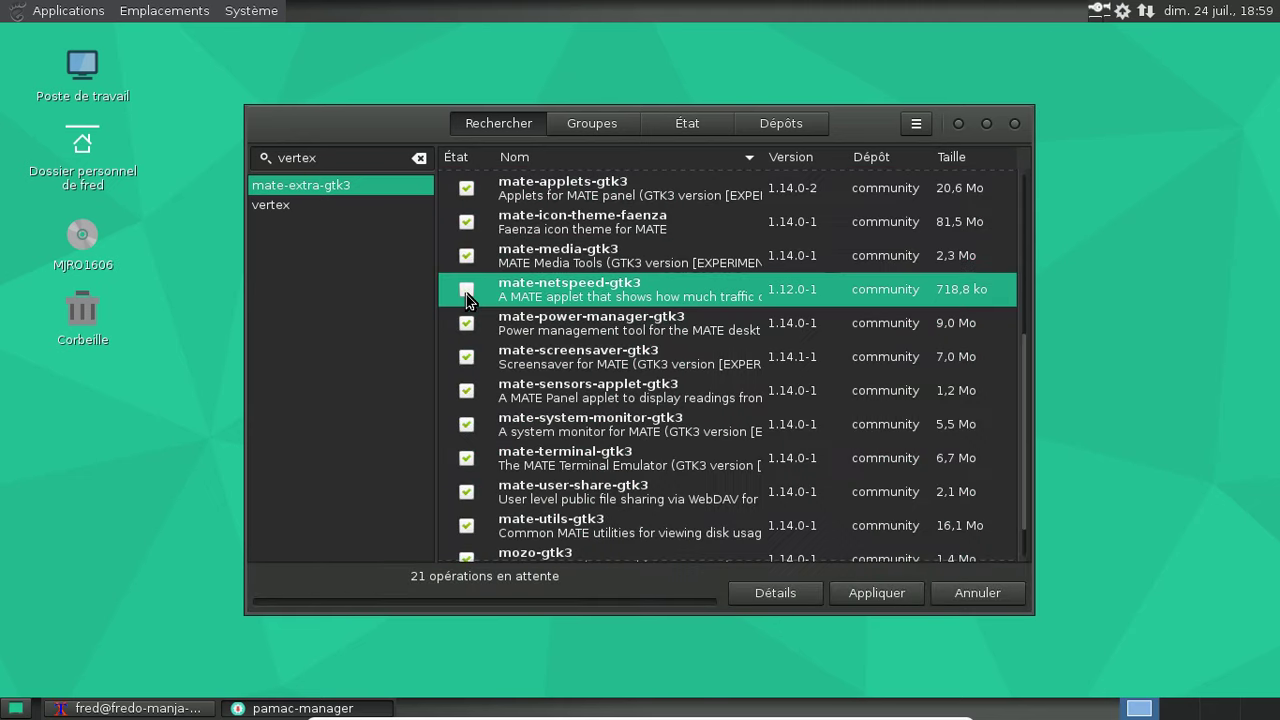
left_click(872, 594)
scroll(884, 328, "down", 5)
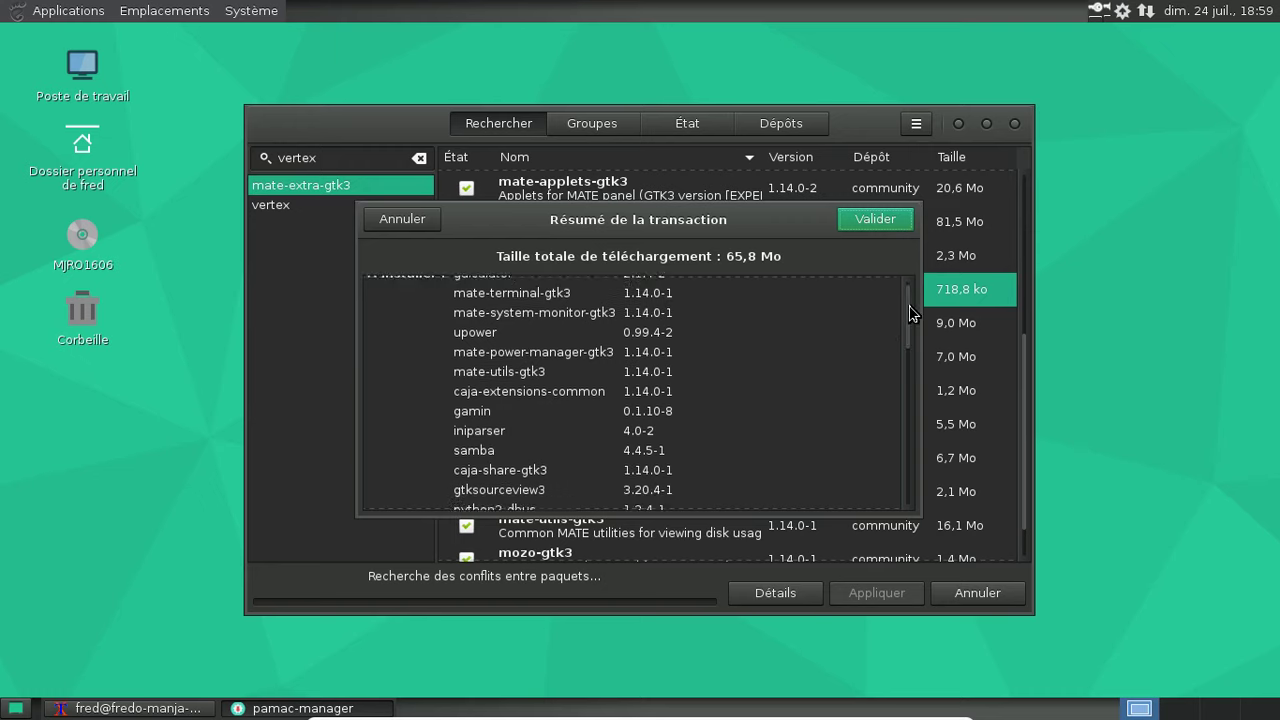
scroll(884, 328, "up", 5)
left_click(885, 222)
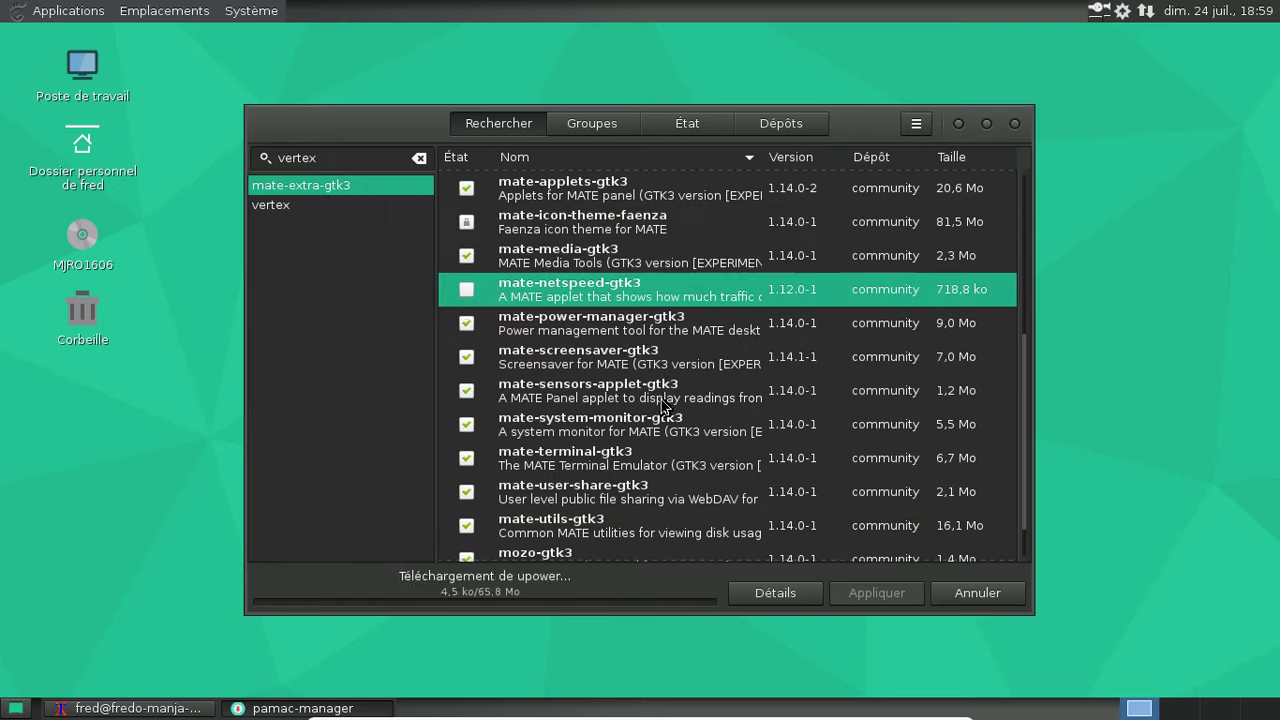
left_click(180, 710)
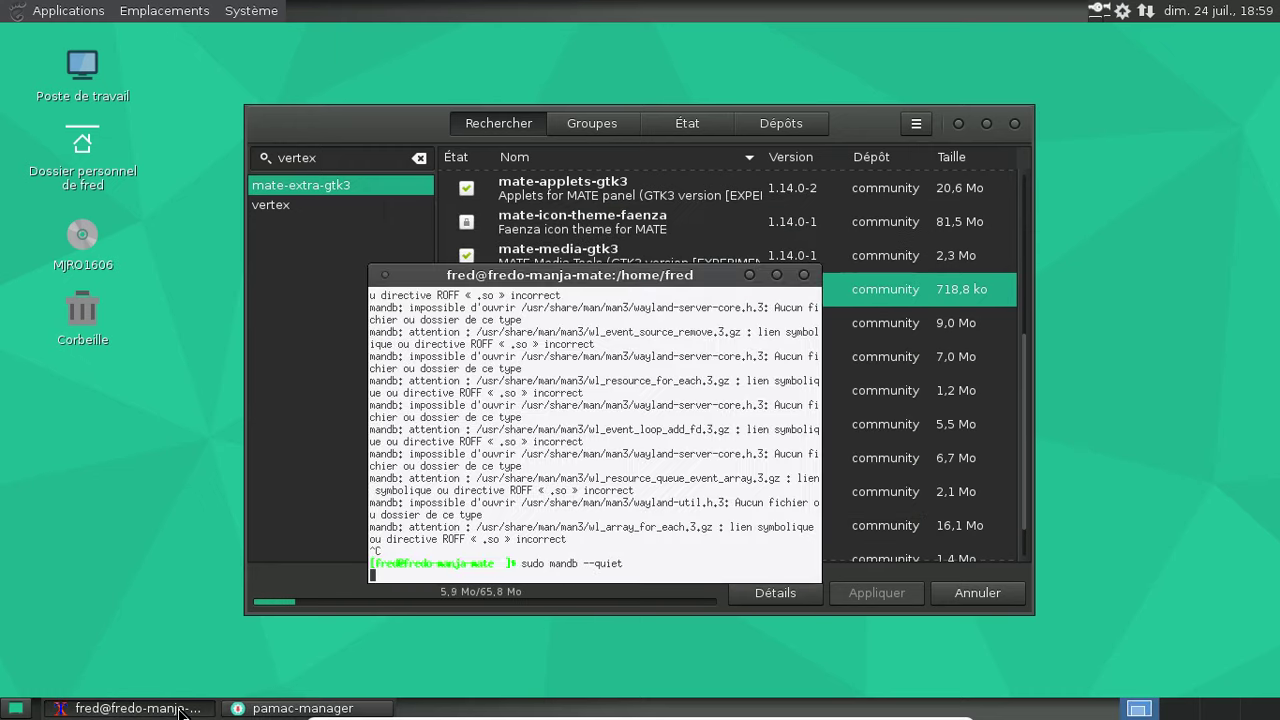
- Interrupt mandb, rerun plain 'sudo mandb' without the trailing dash, and close the terminal
left_click(330, 540)
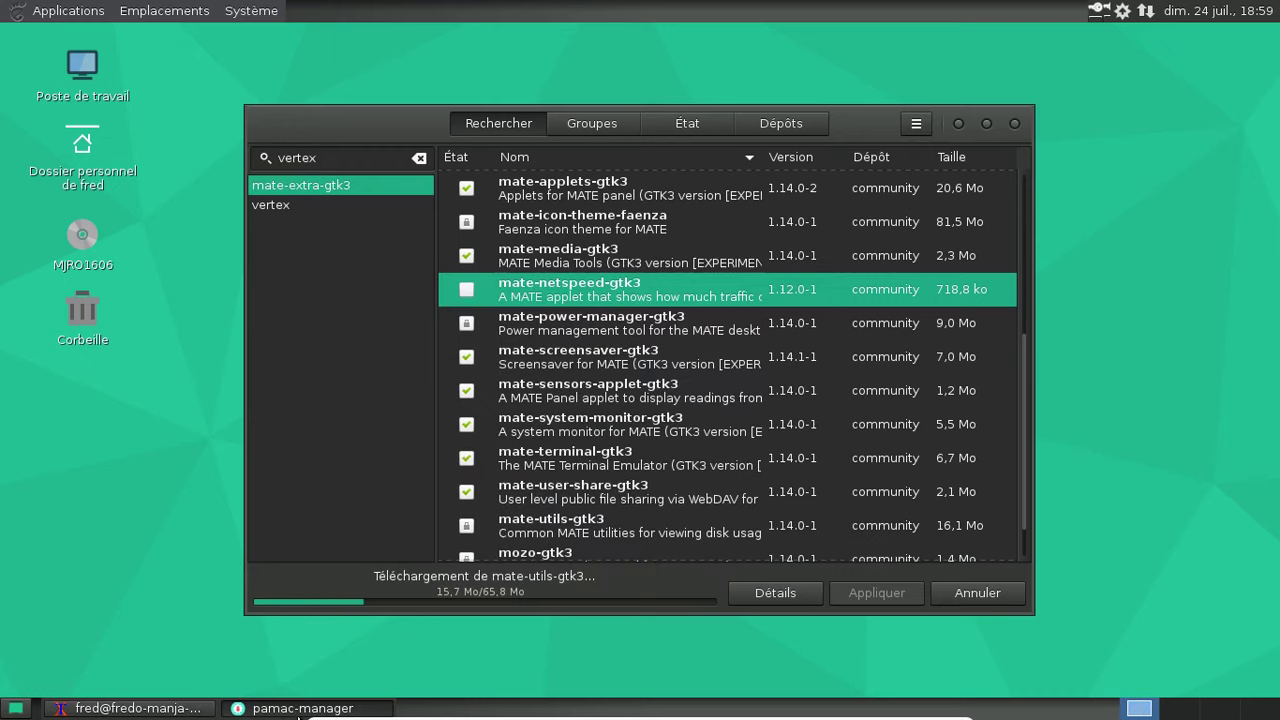
left_click(150, 708)
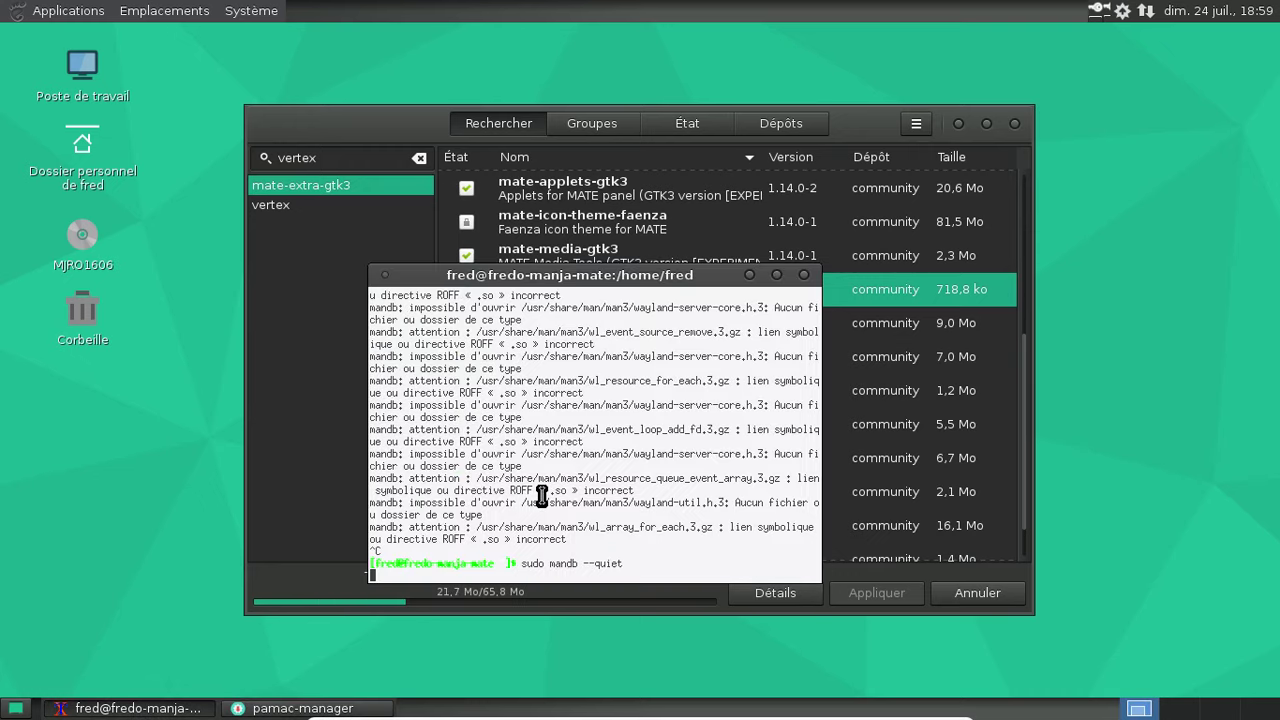
key("ctrl+c")
key("Up")
key("BackSpace")
key("BackSpace")
key("BackSpace")
key("BackSpace")
key("BackSpace")
key("BackSpace")
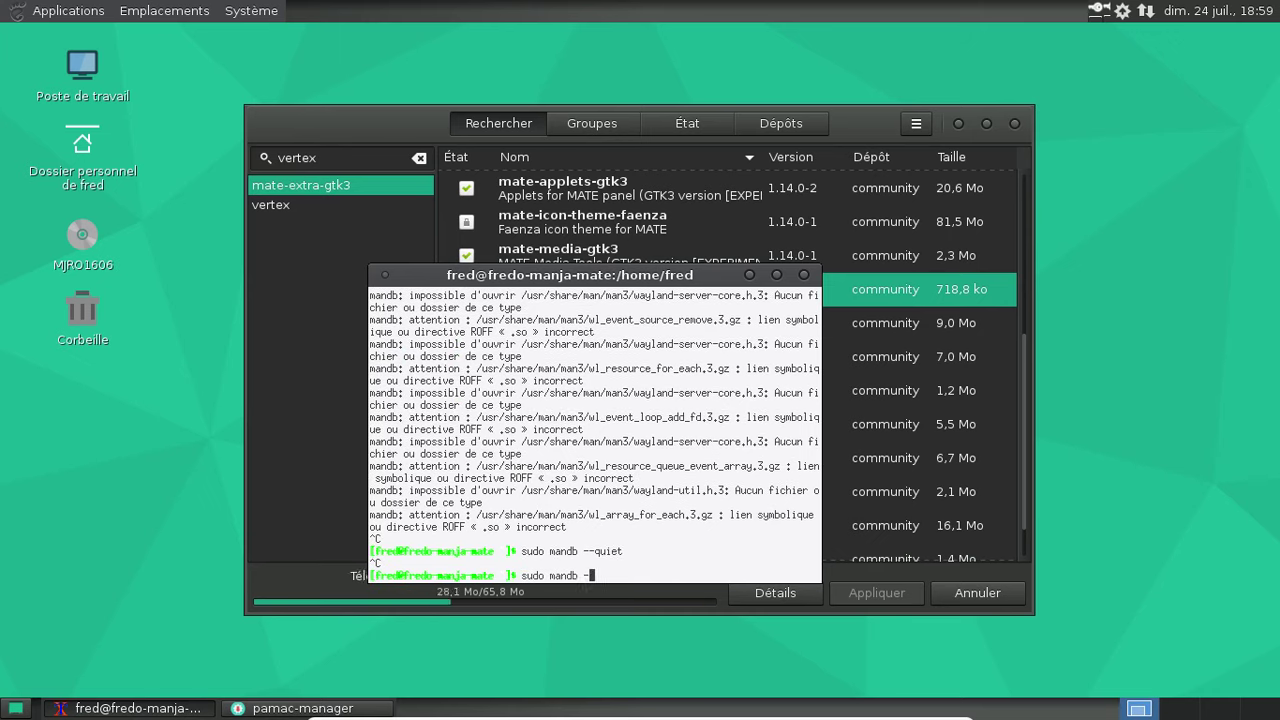
key("BackSpace")
key("Return")
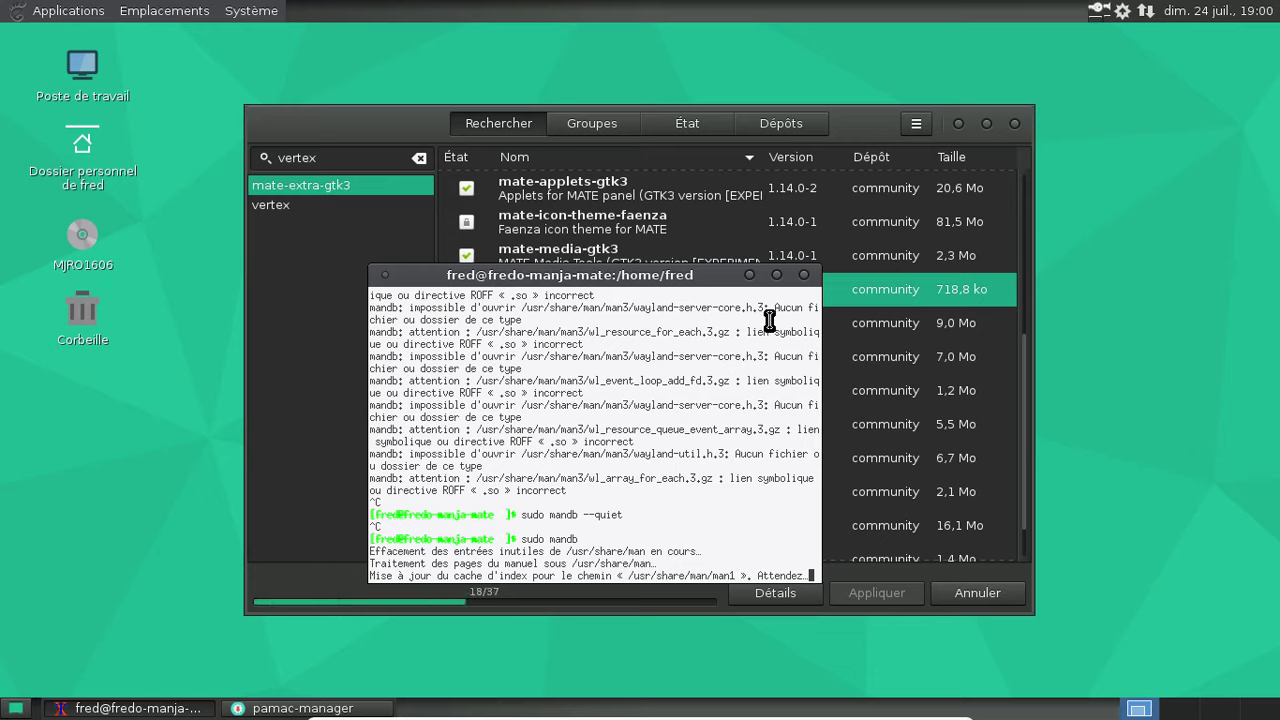
left_click(806, 276)
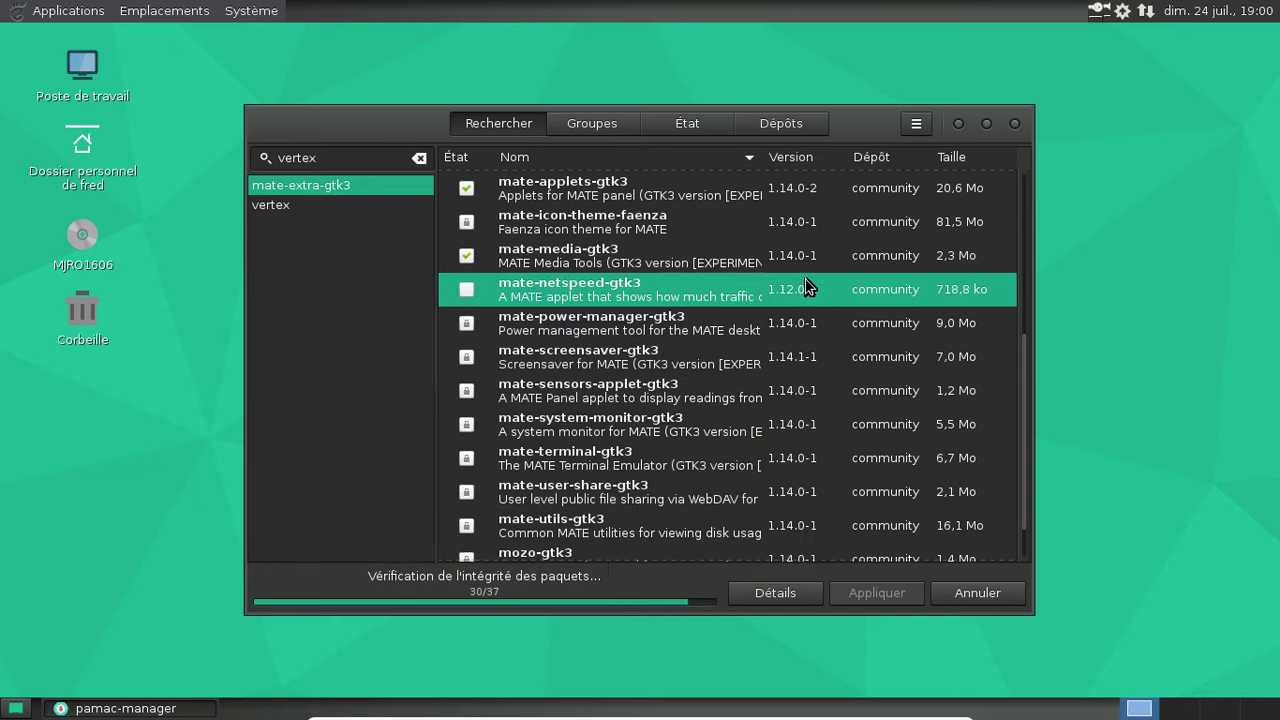
- Show Pamac's transaction details, then launch Système > Préférences > Apparence > Apparence
left_click(782, 593)
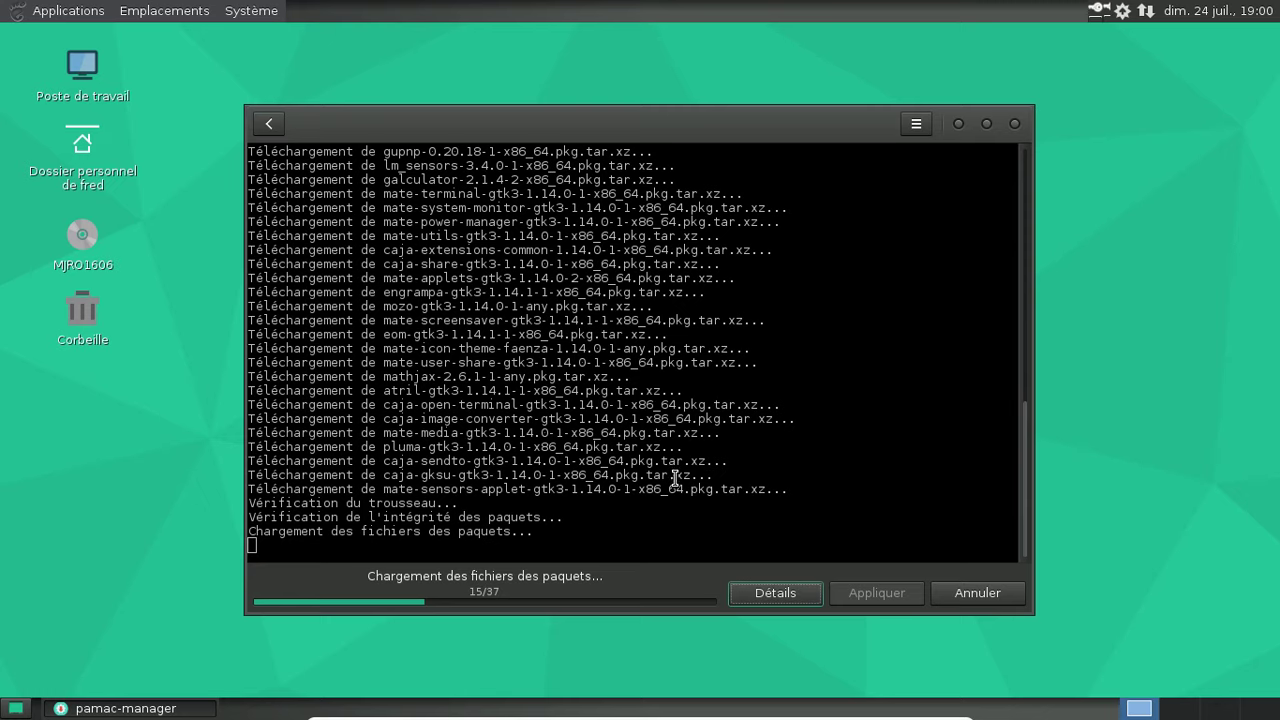
left_click(78, 12)
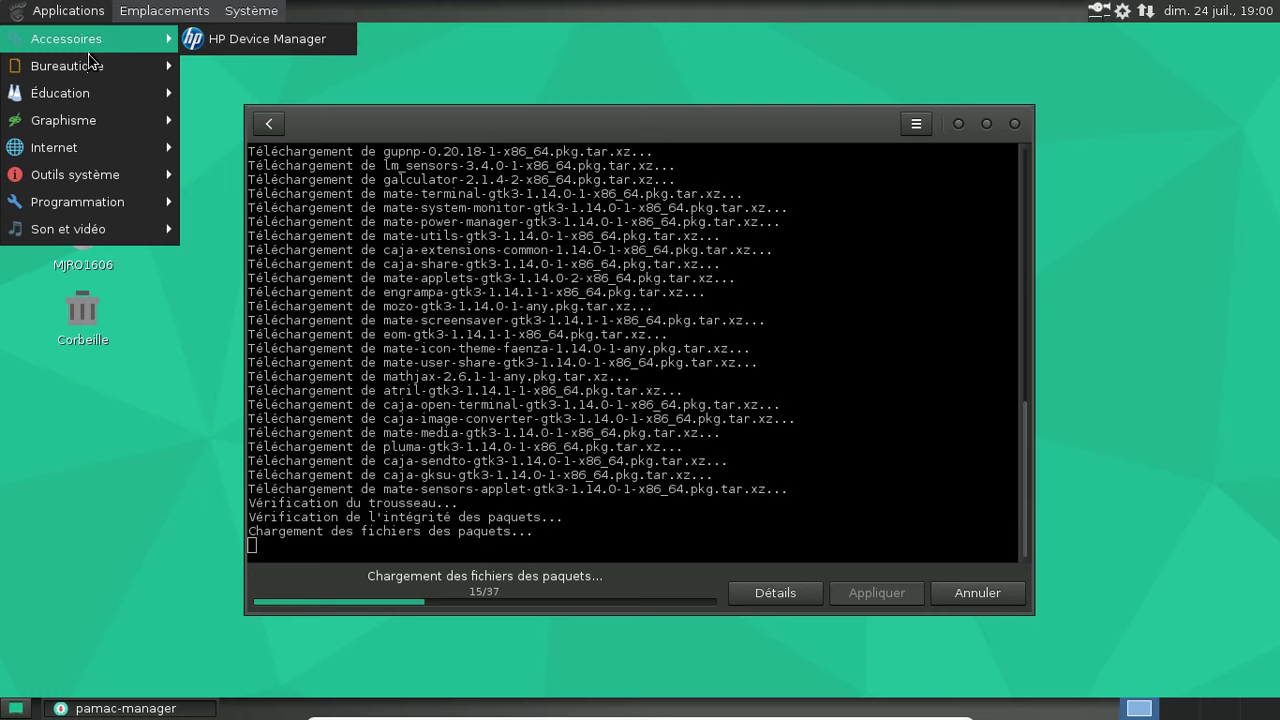
mouse_move(85, 71)
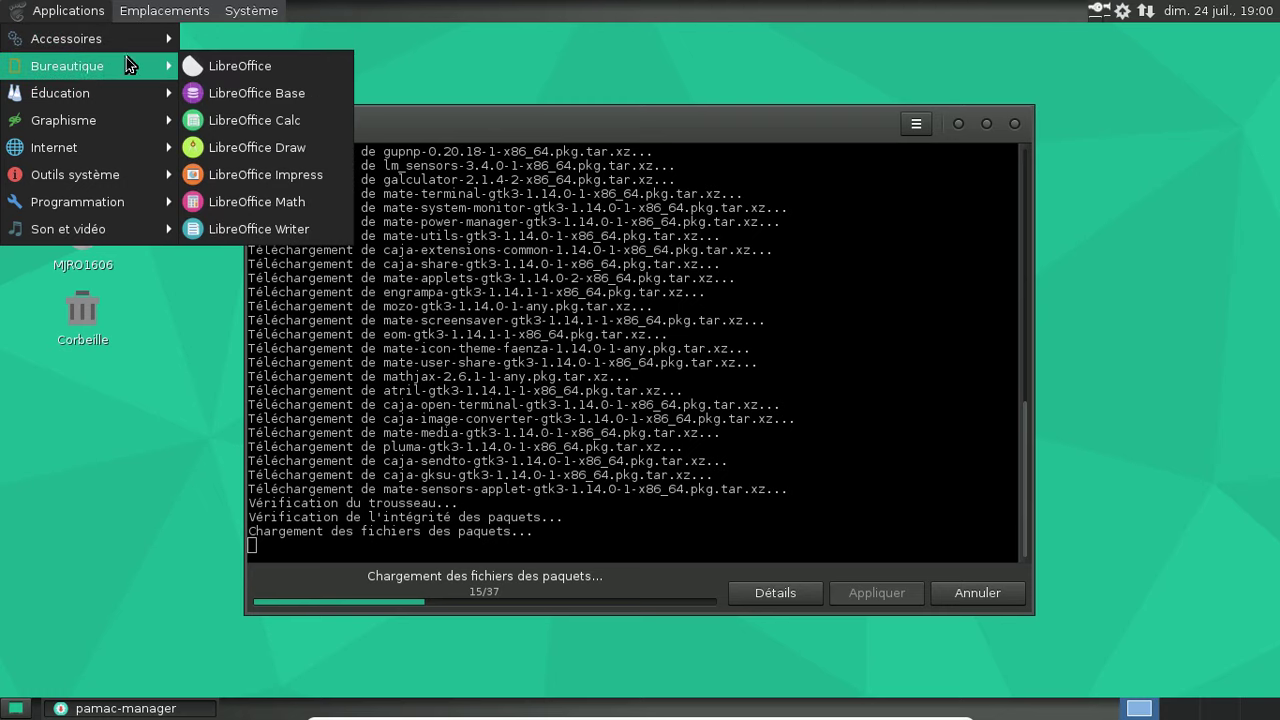
left_click(250, 11)
mouse_move(283, 45)
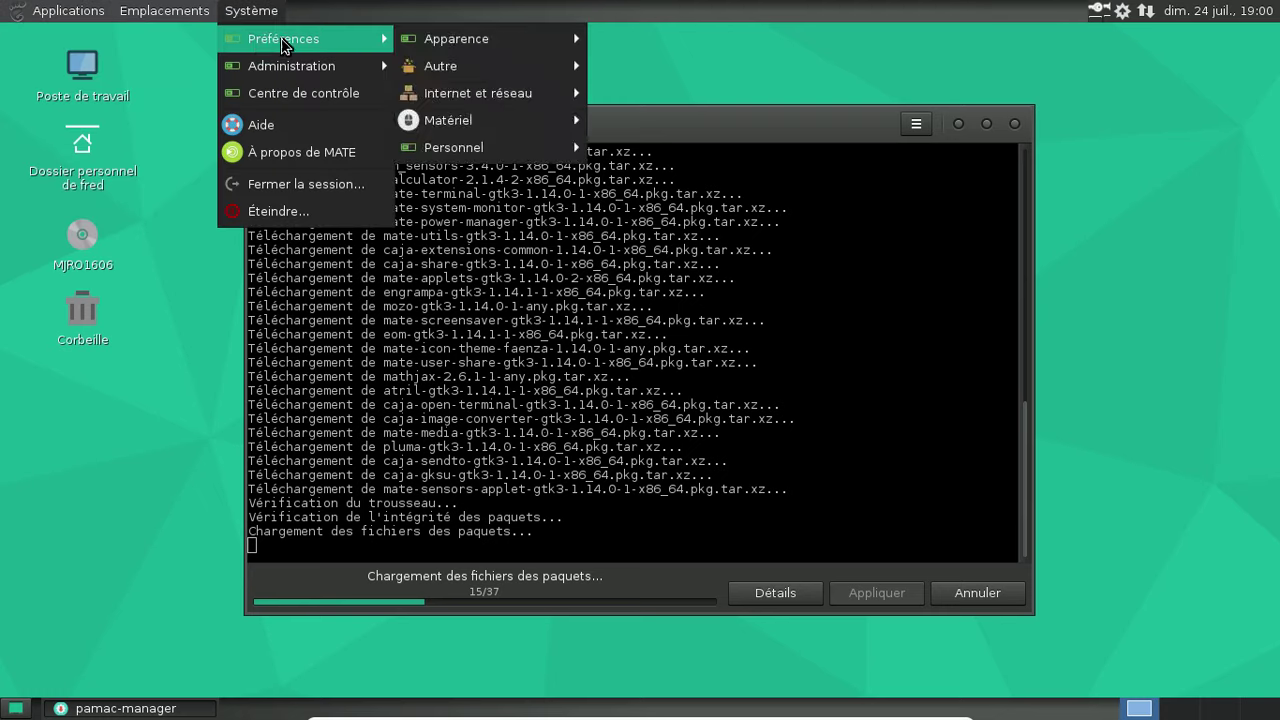
mouse_move(483, 45)
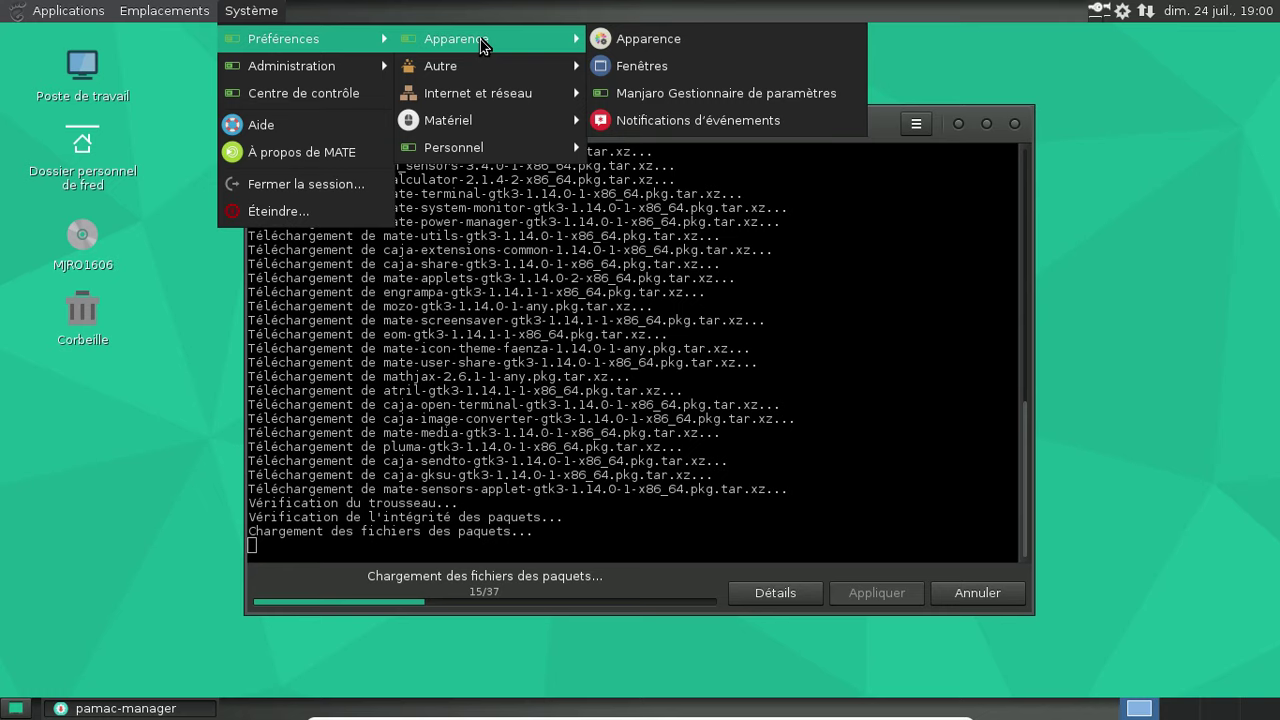
left_click(630, 37)
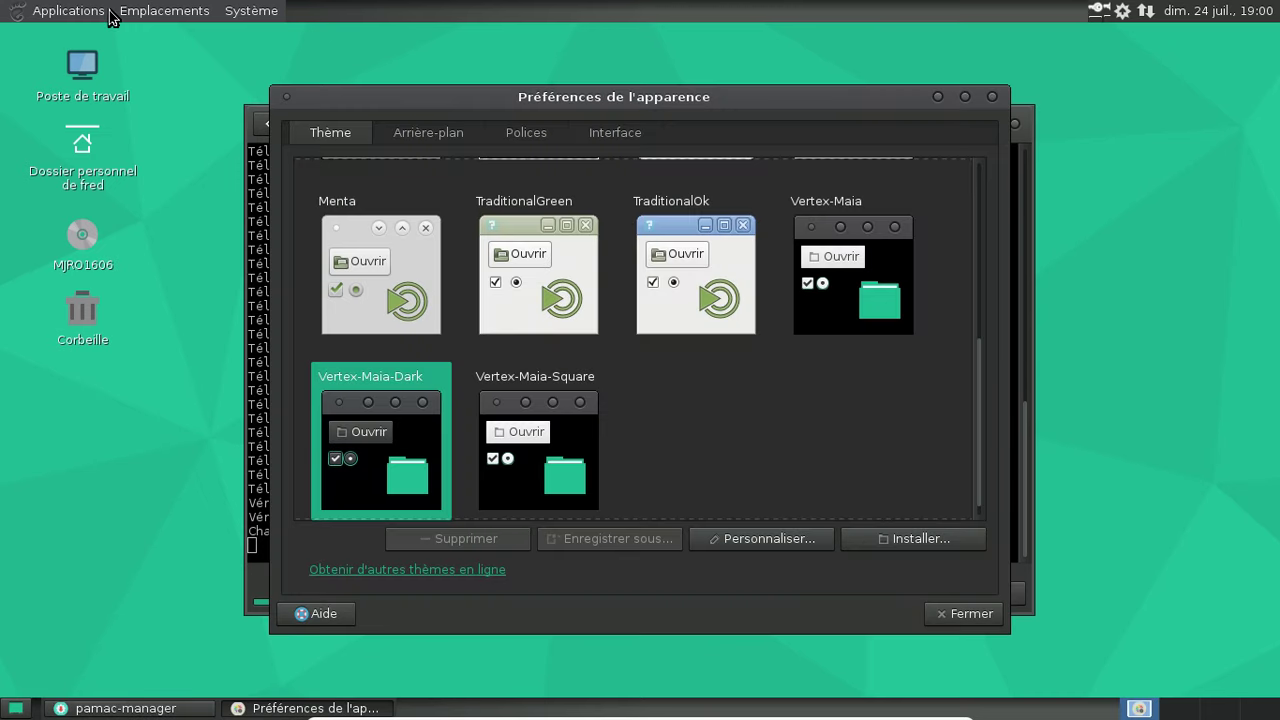
- In Personnaliser, set the icon theme to Menta, then to MATE, and close the dialog
left_click(28, 15)
left_click(314, 150)
left_click(767, 539)
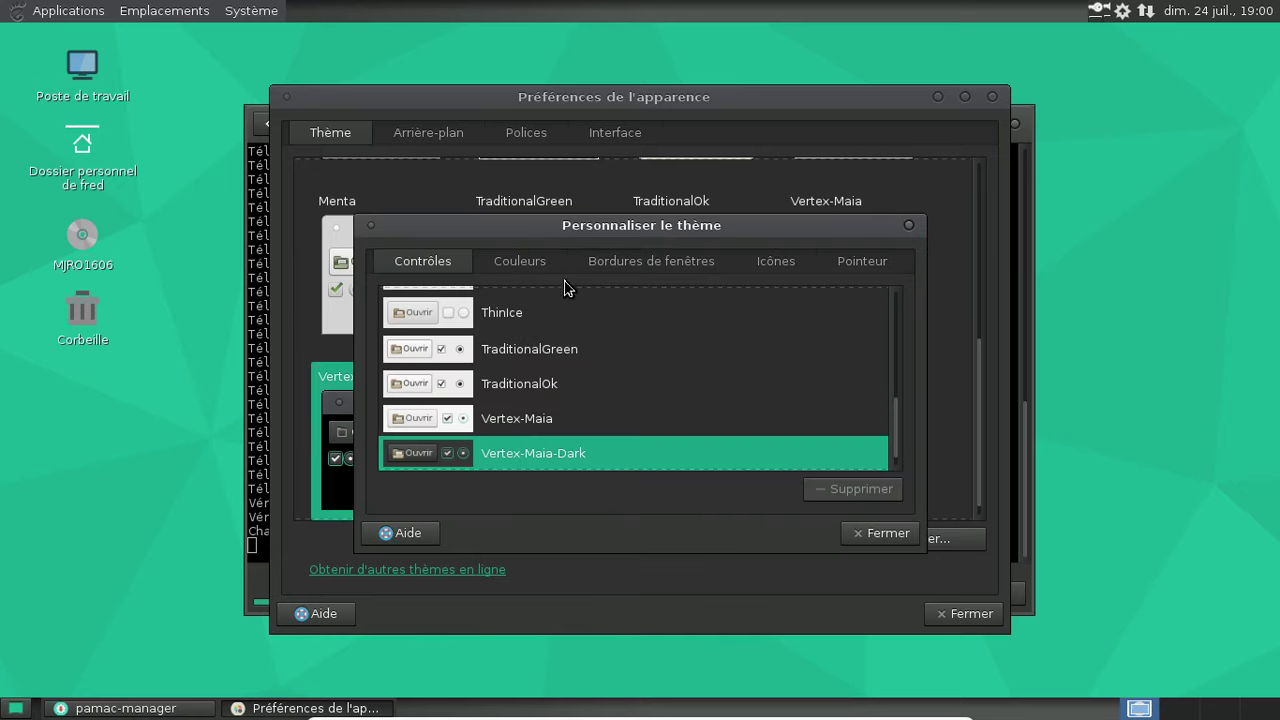
left_click(540, 259)
left_click(615, 266)
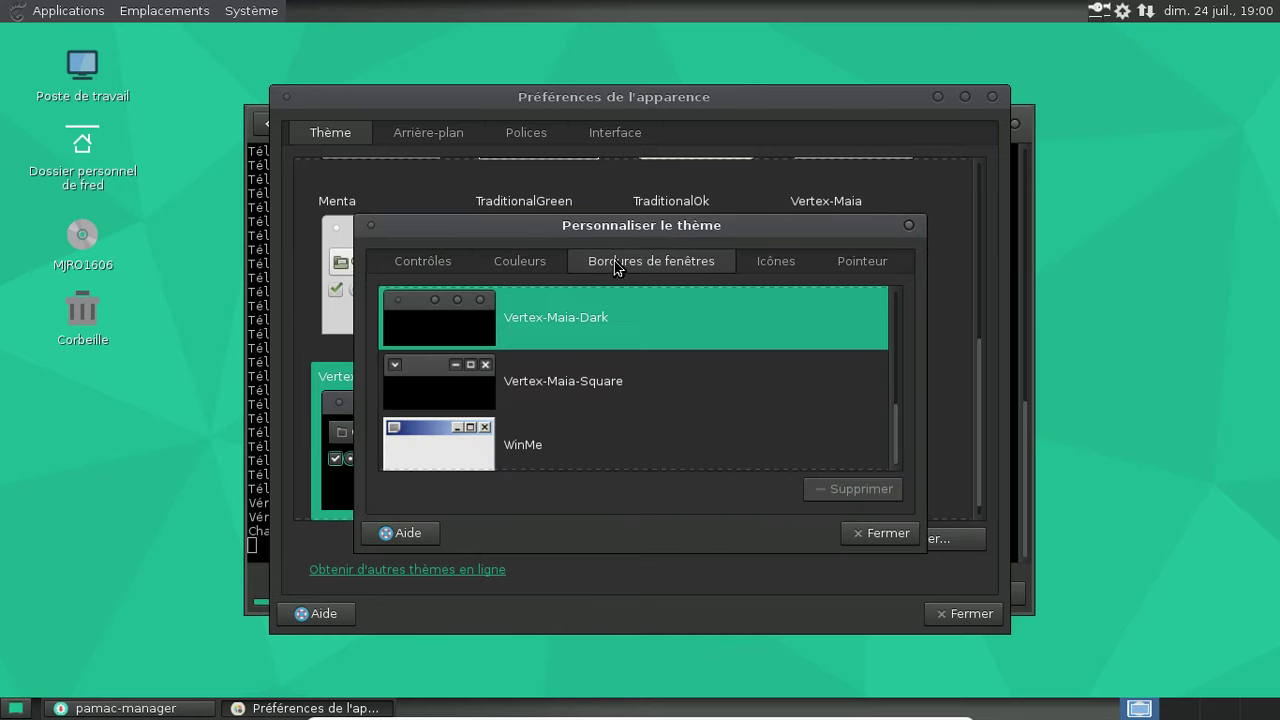
left_click(781, 265)
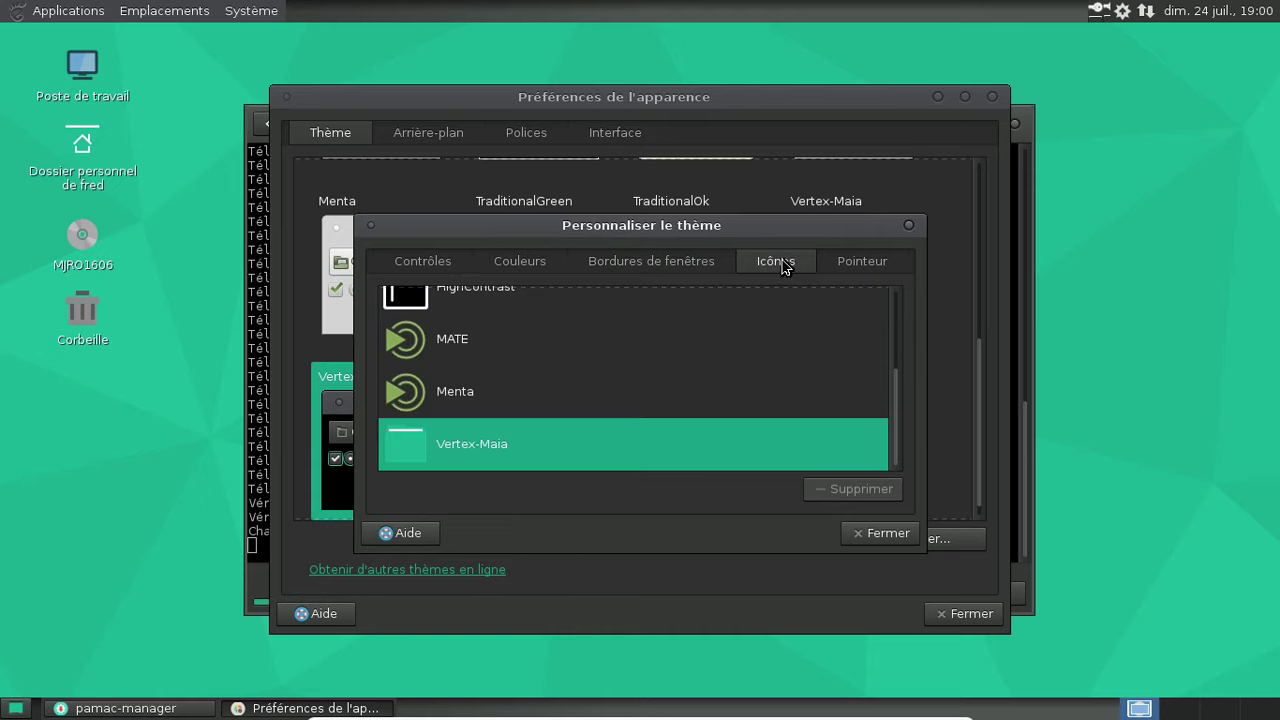
left_click(489, 397)
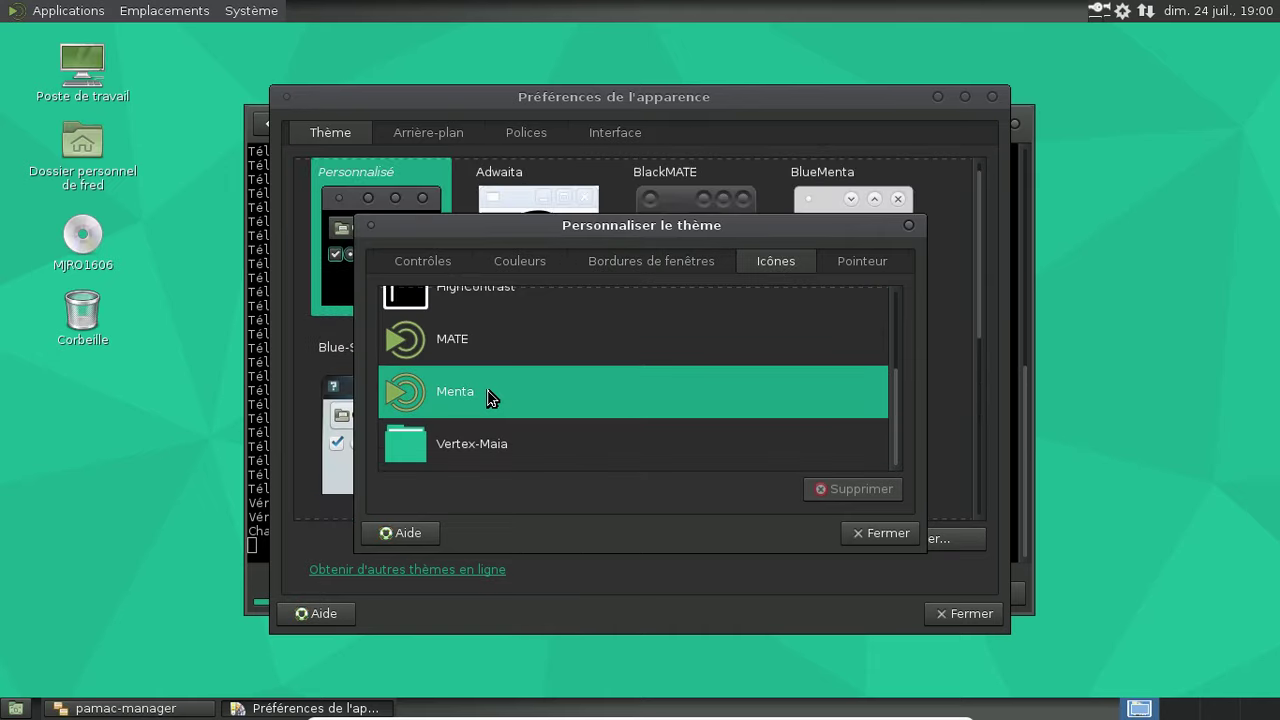
left_click(471, 345)
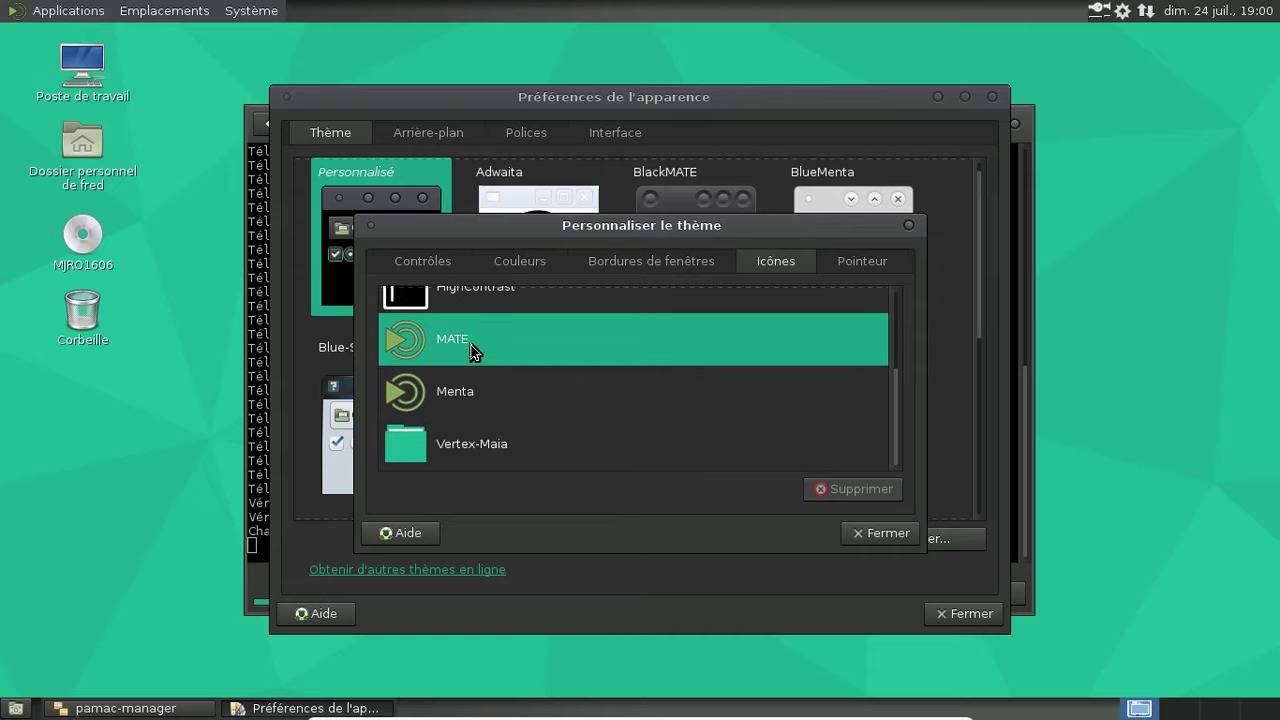
left_click(882, 537)
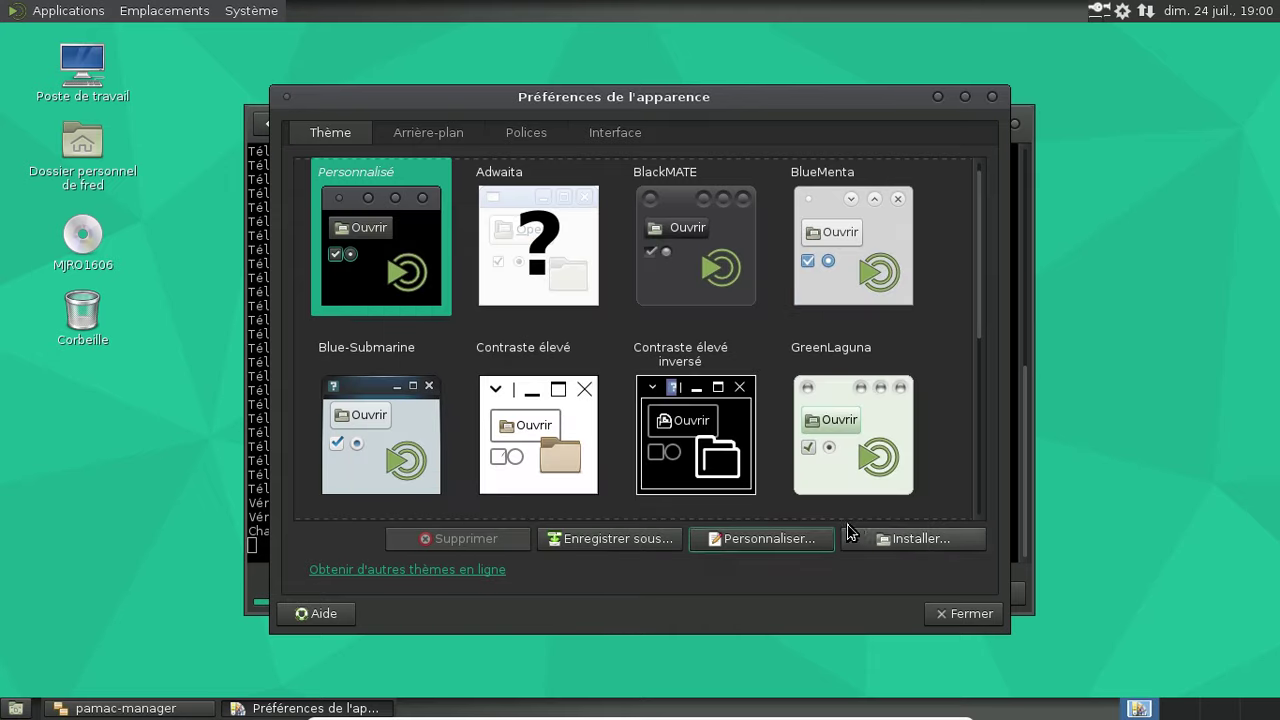
- Open the home folder to check the new icons, close it, and close Appearance Preferences
left_click(93, 155)
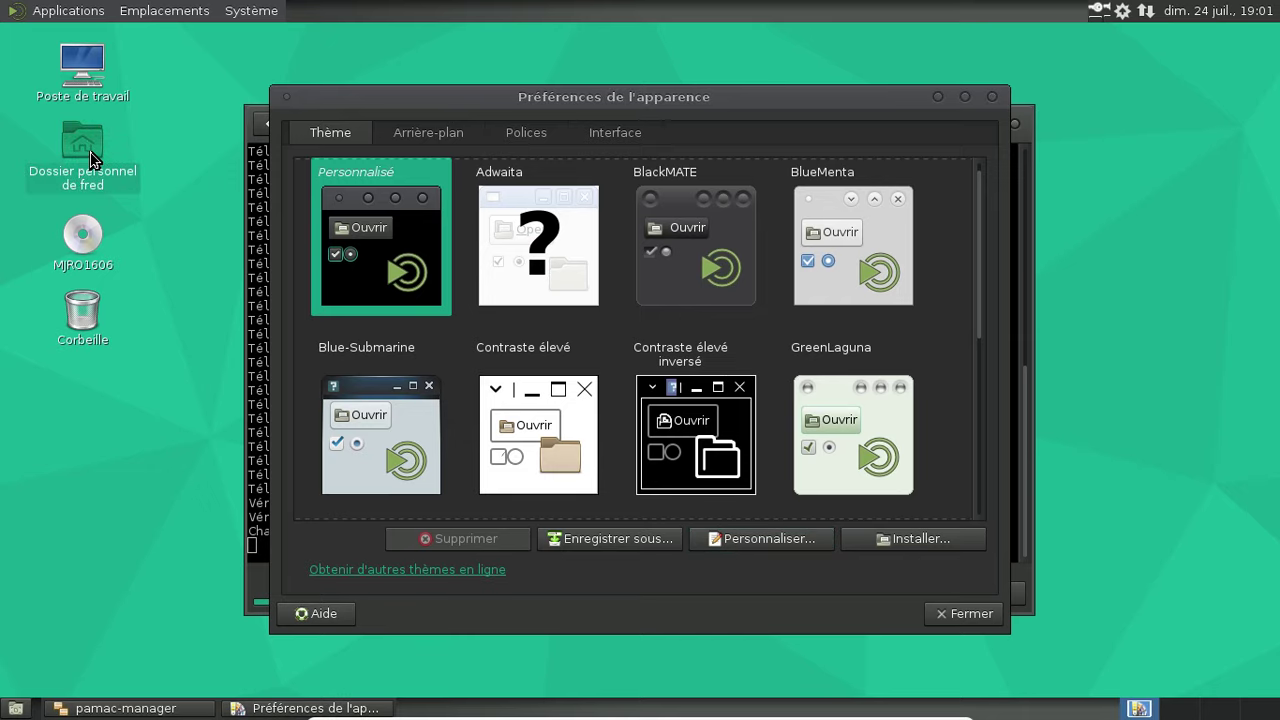
double_click(90, 160)
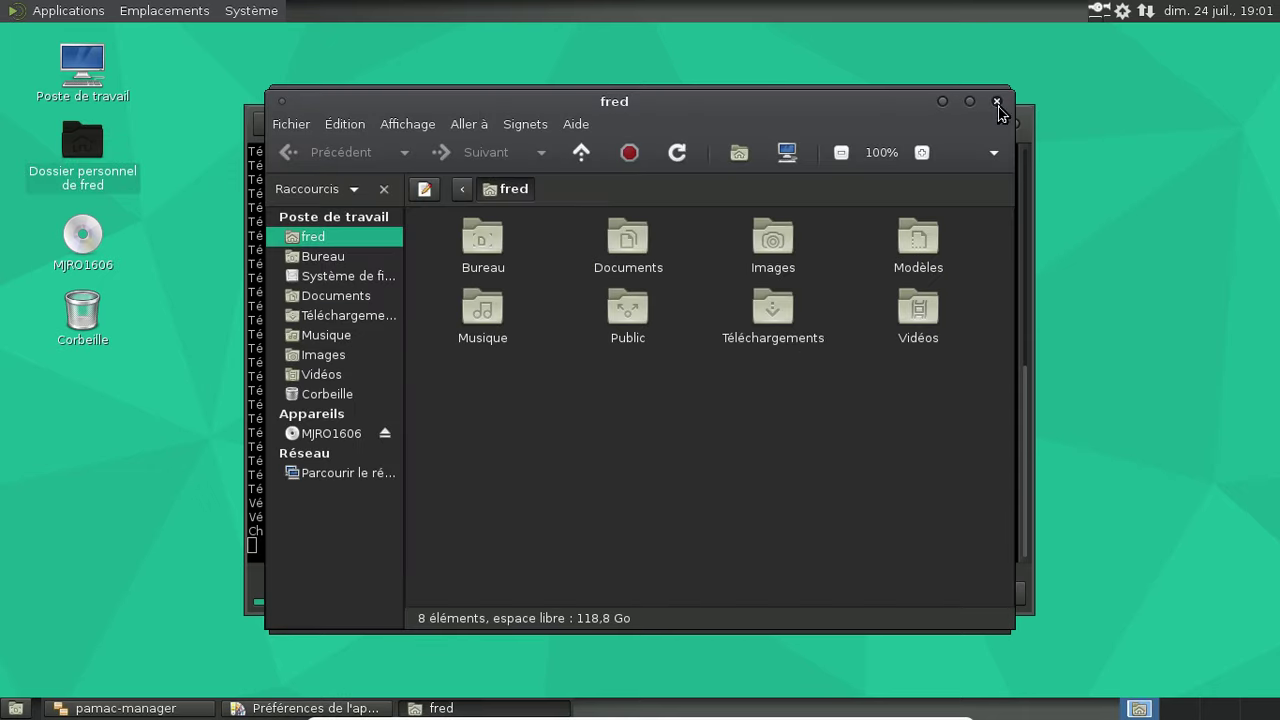
left_click(997, 102)
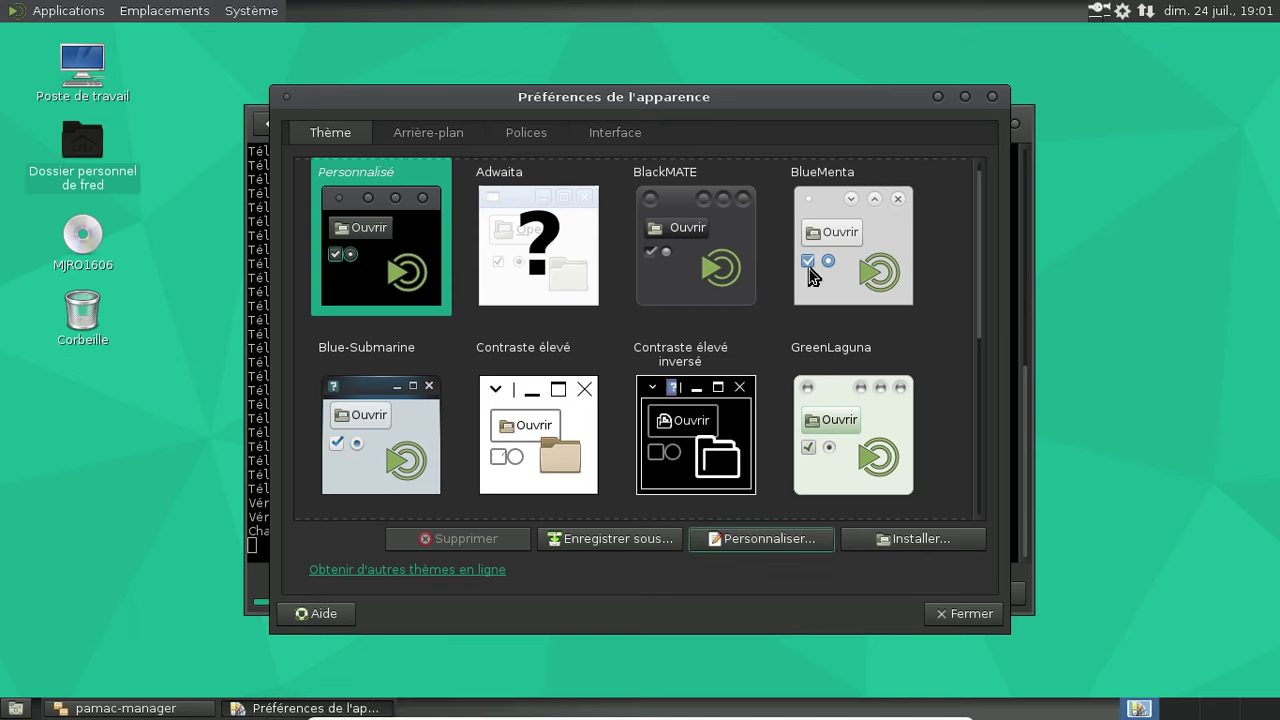
left_click(991, 100)
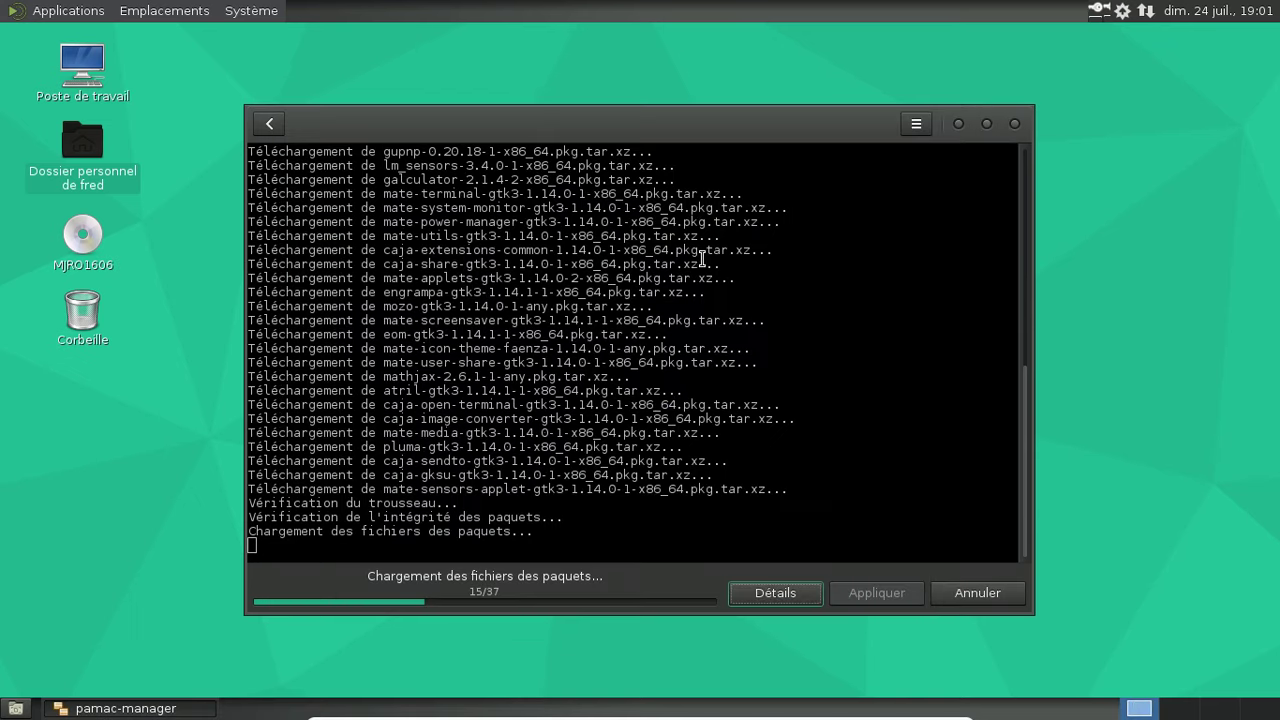
- Open Pamac's transaction details and cancel the pending transaction with Annuler
left_click(760, 597)
left_click(268, 125)
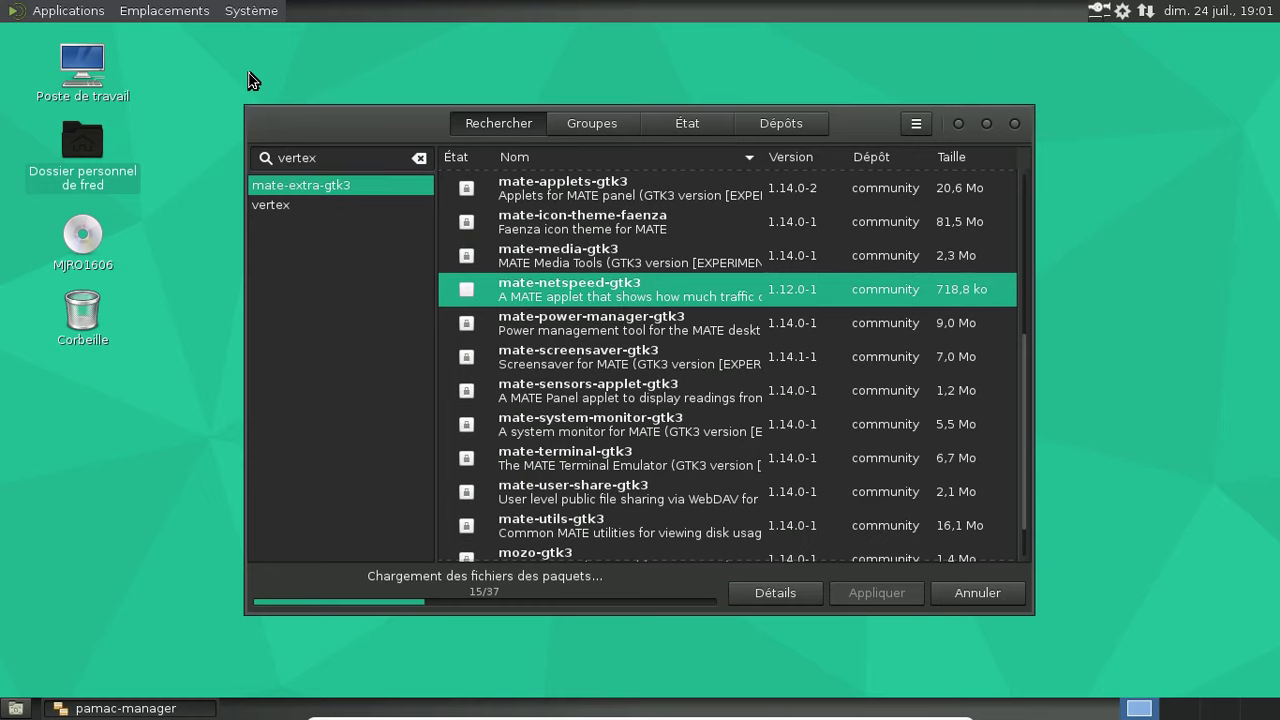
left_click(793, 601)
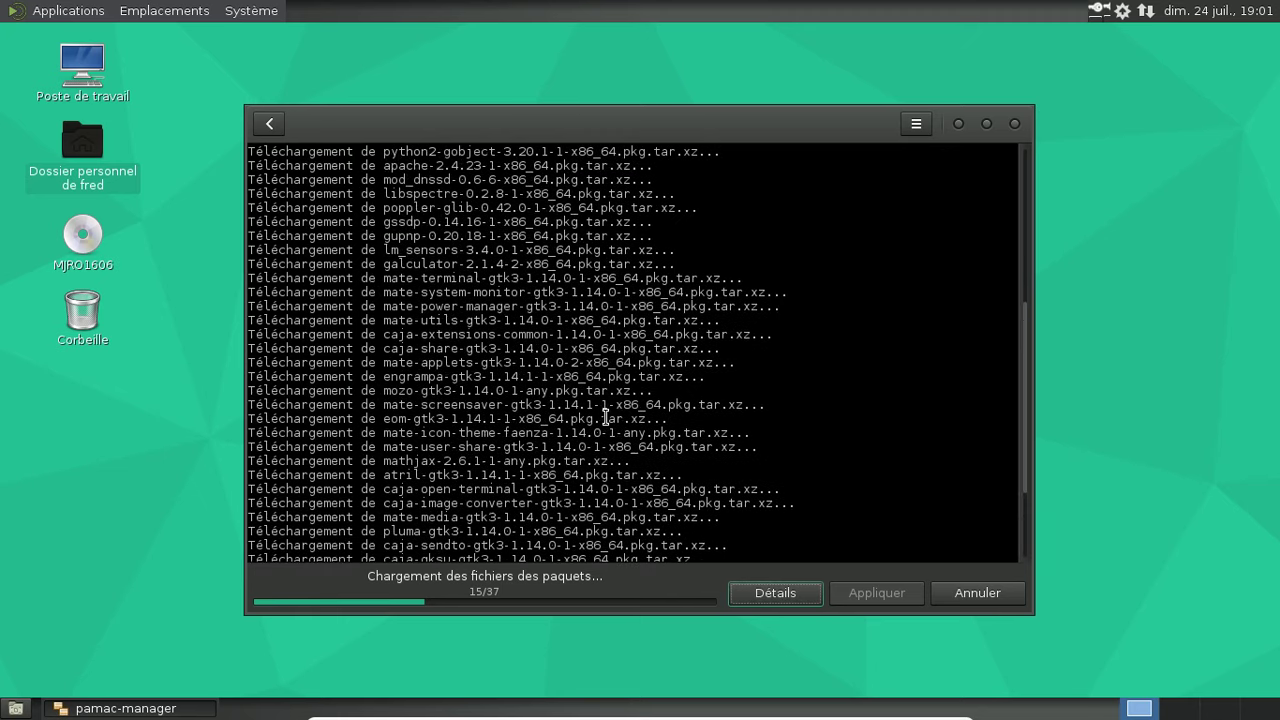
left_click(973, 601)
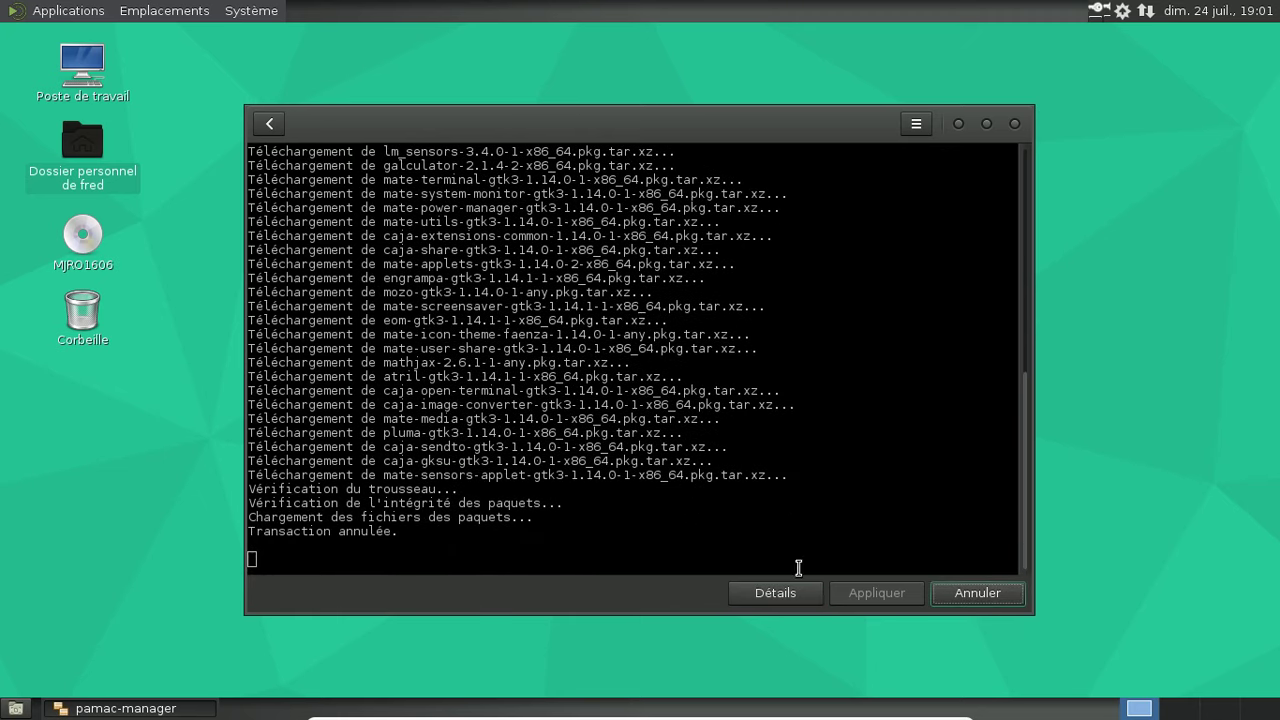
- Select mate-media-gtk3 in the vertex results, cancel the transaction again, and close Pamac
left_click(805, 598)
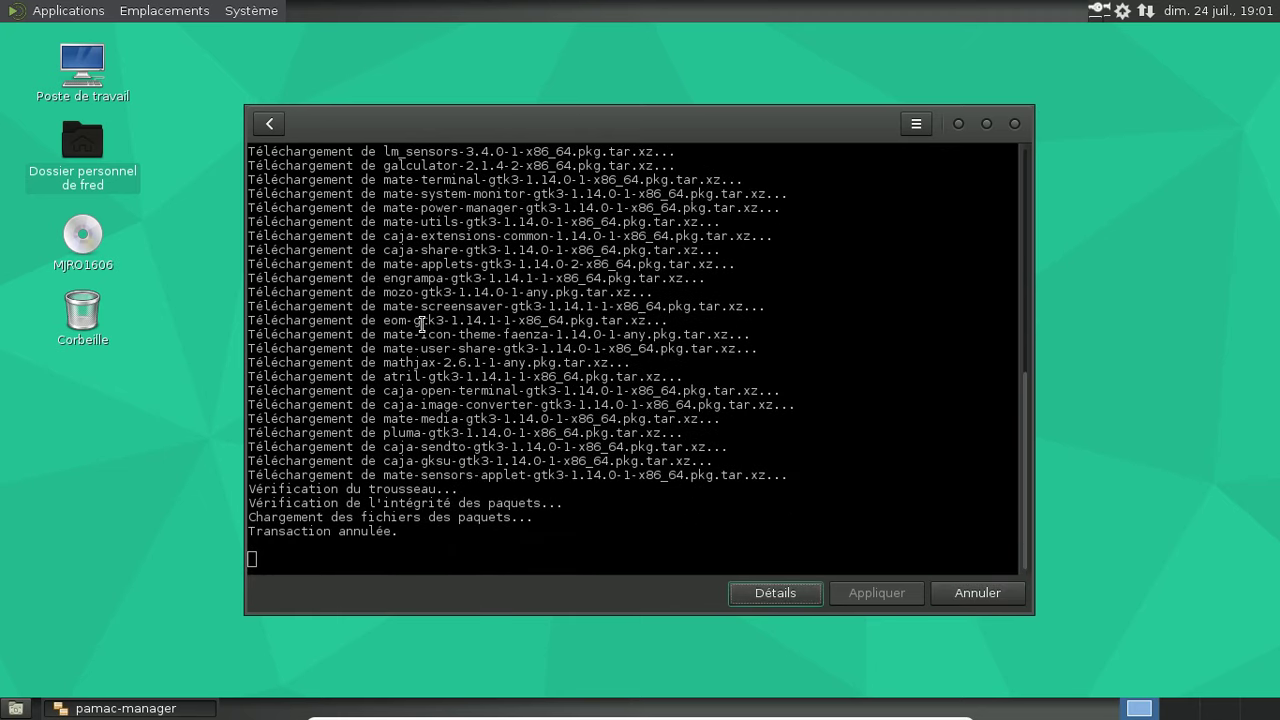
left_click(269, 123)
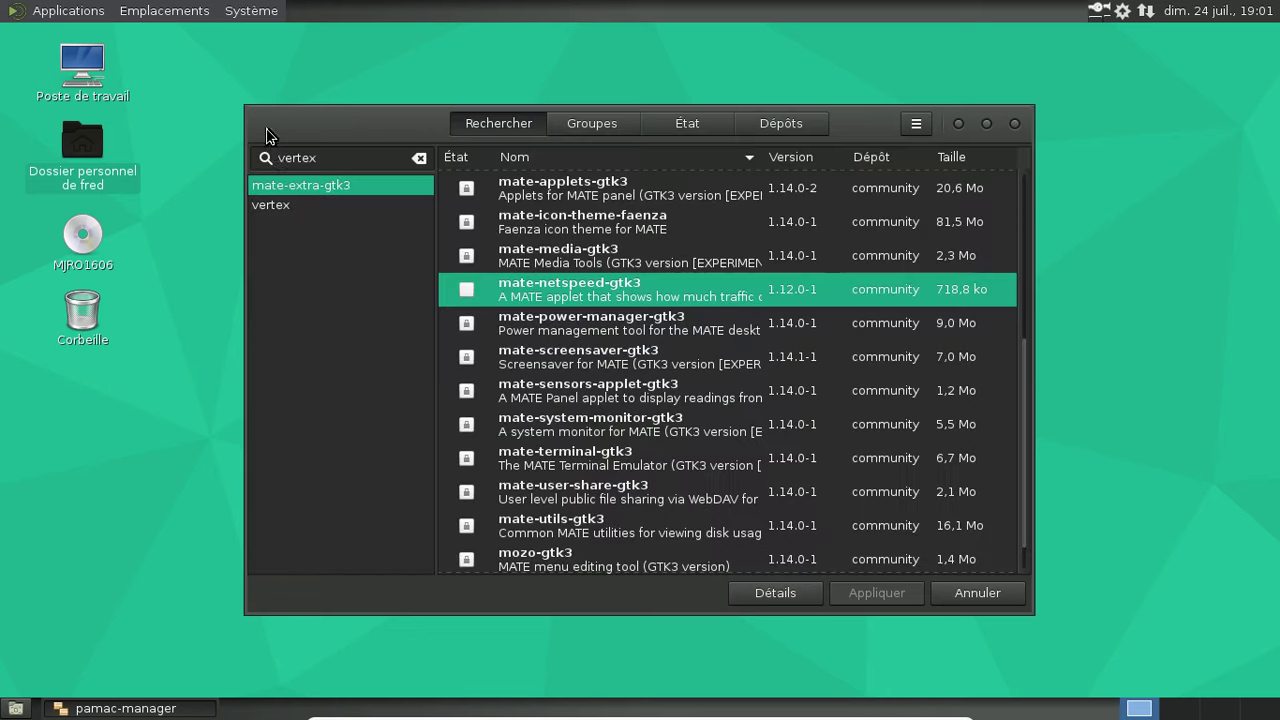
left_click(577, 255)
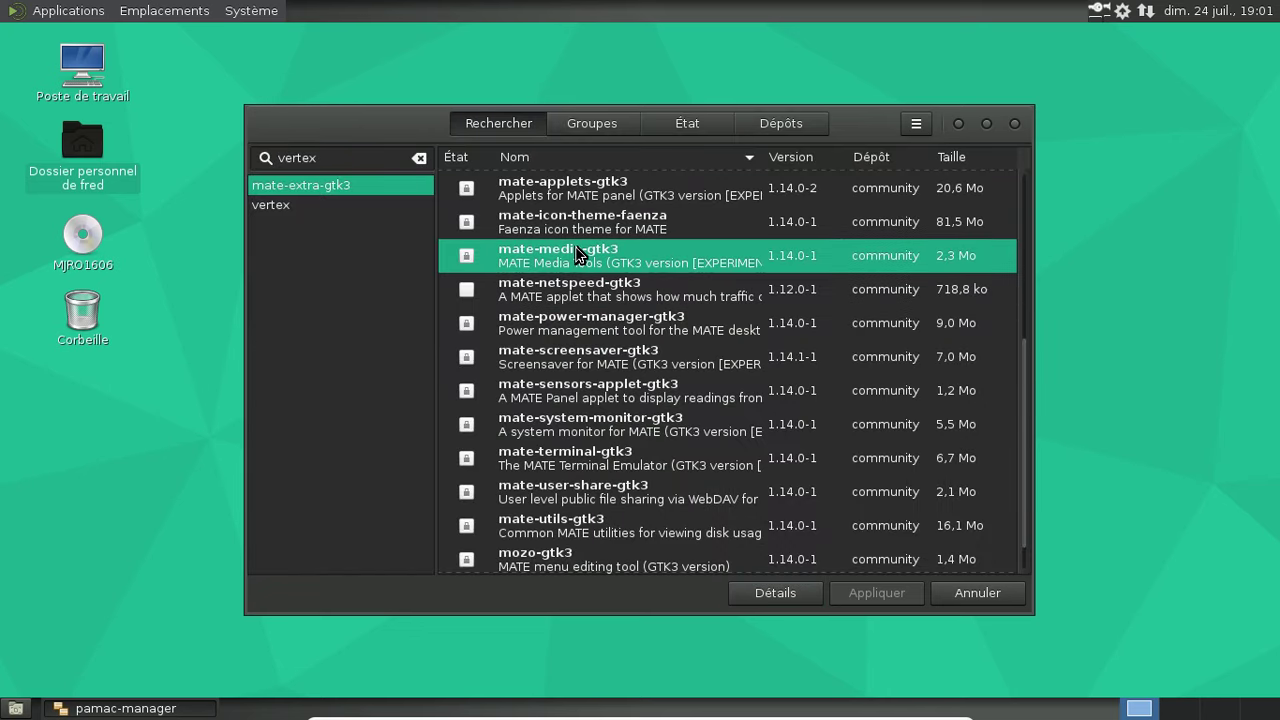
left_click(800, 593)
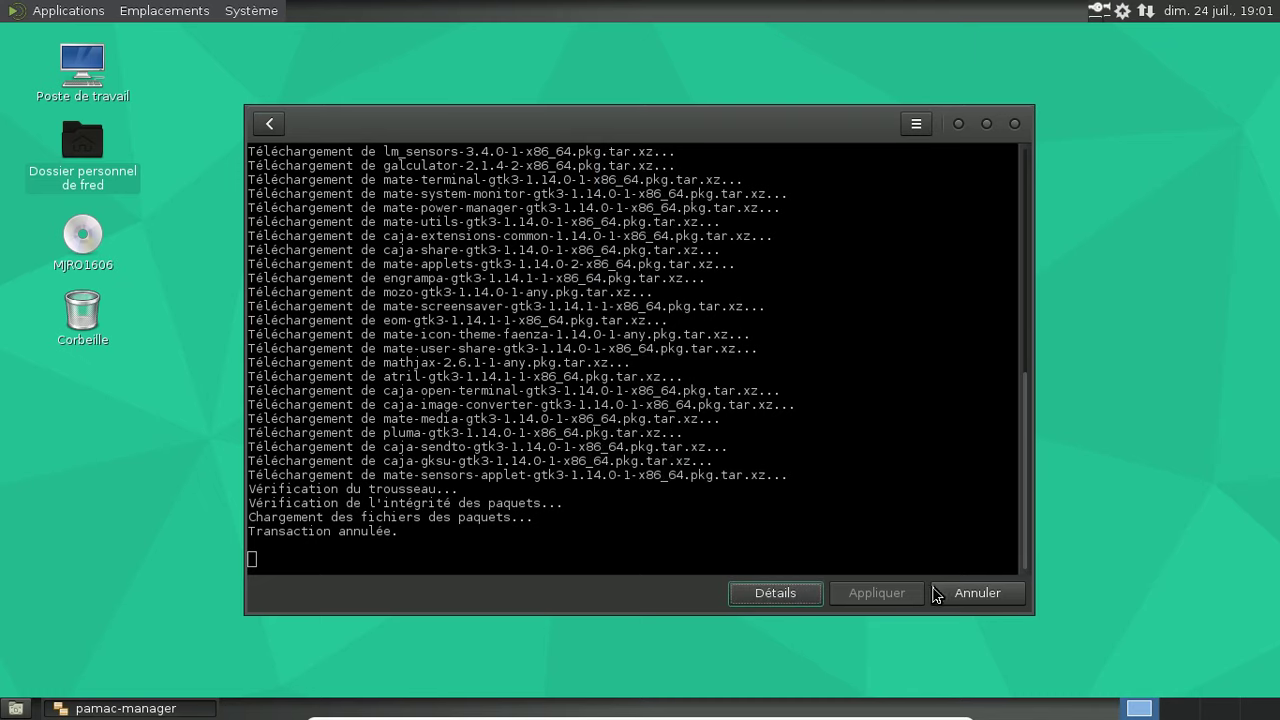
left_click(971, 593)
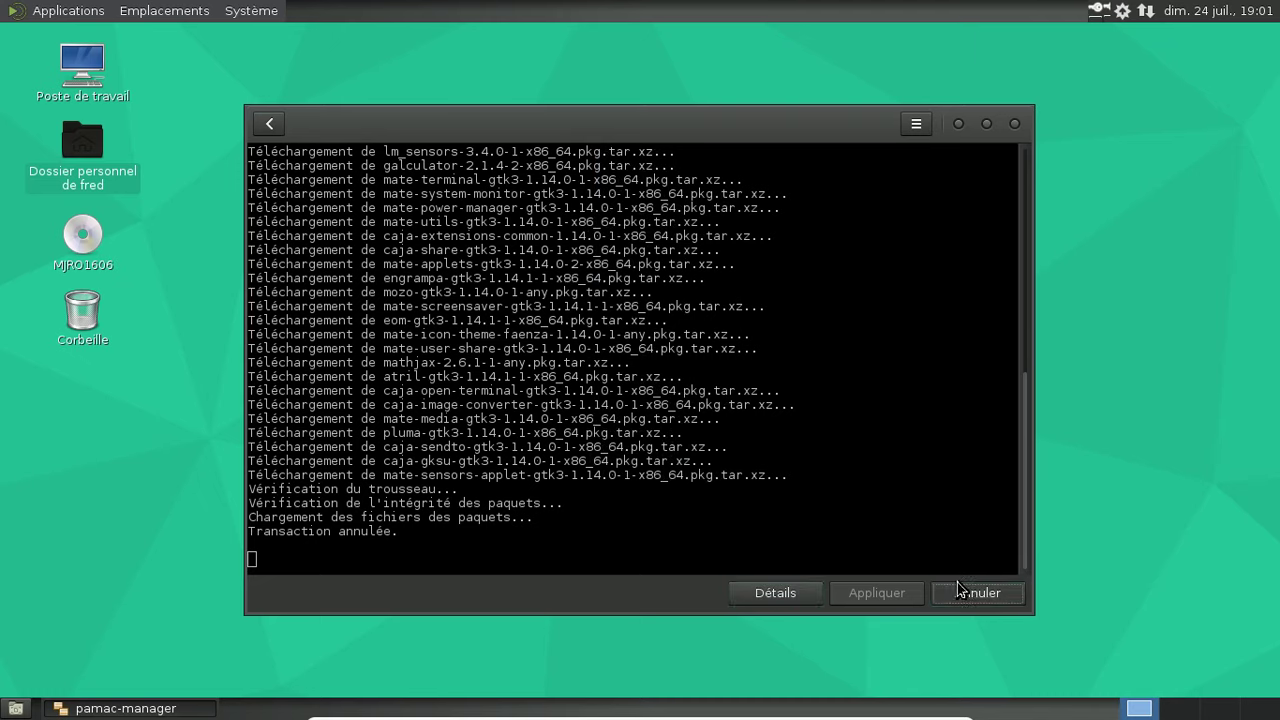
left_click(272, 124)
left_click(1011, 126)
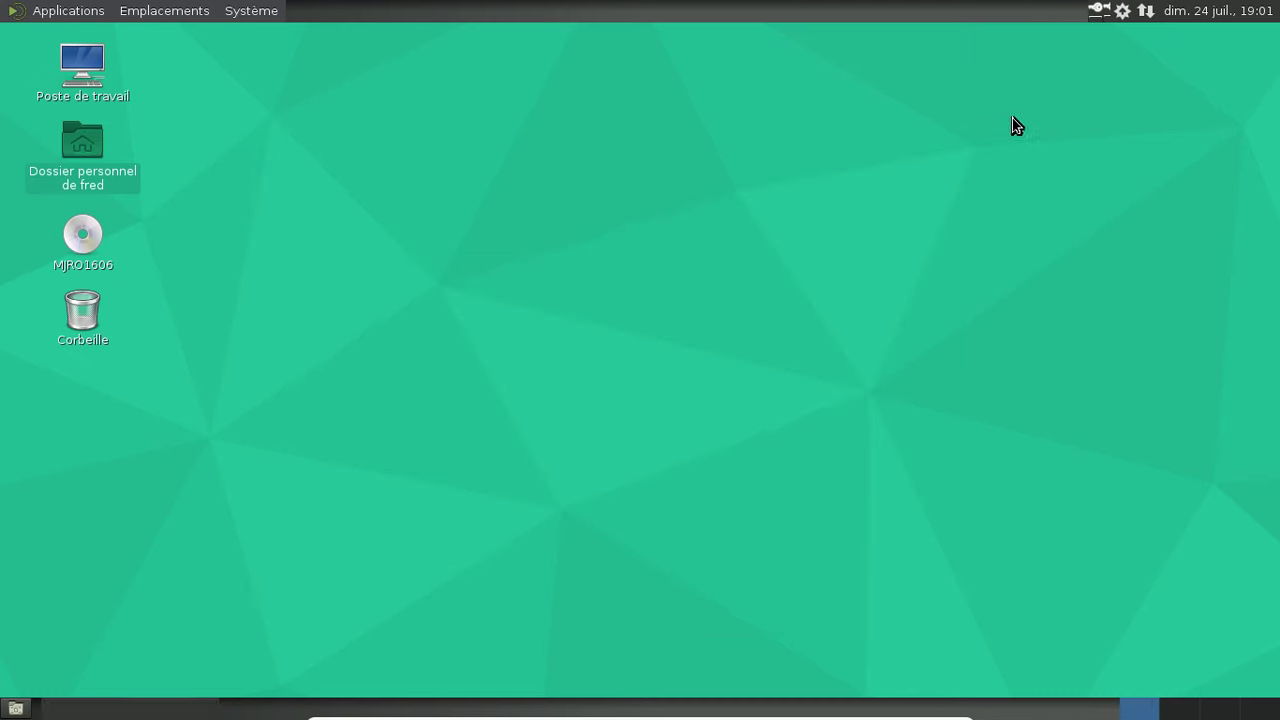
- Reopen Pamac from the updater tray icon and search for mate-extra-gtk3
right_click(1122, 12)
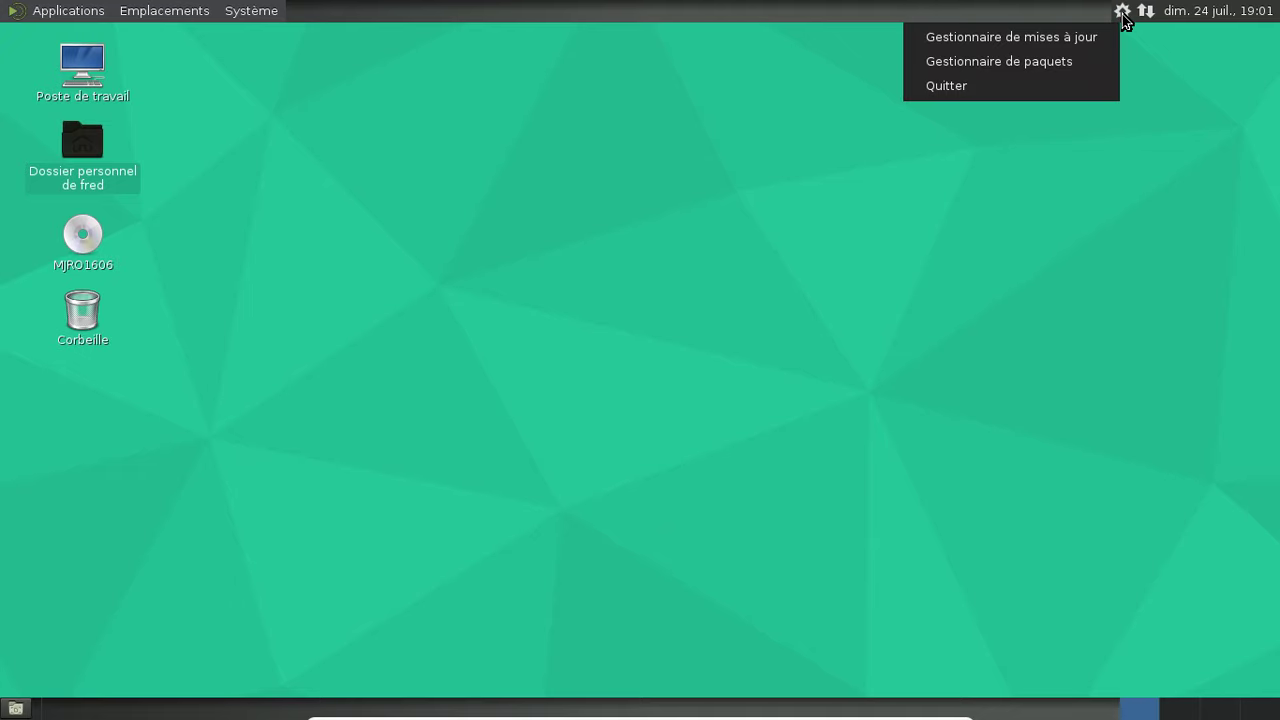
left_click(986, 64)
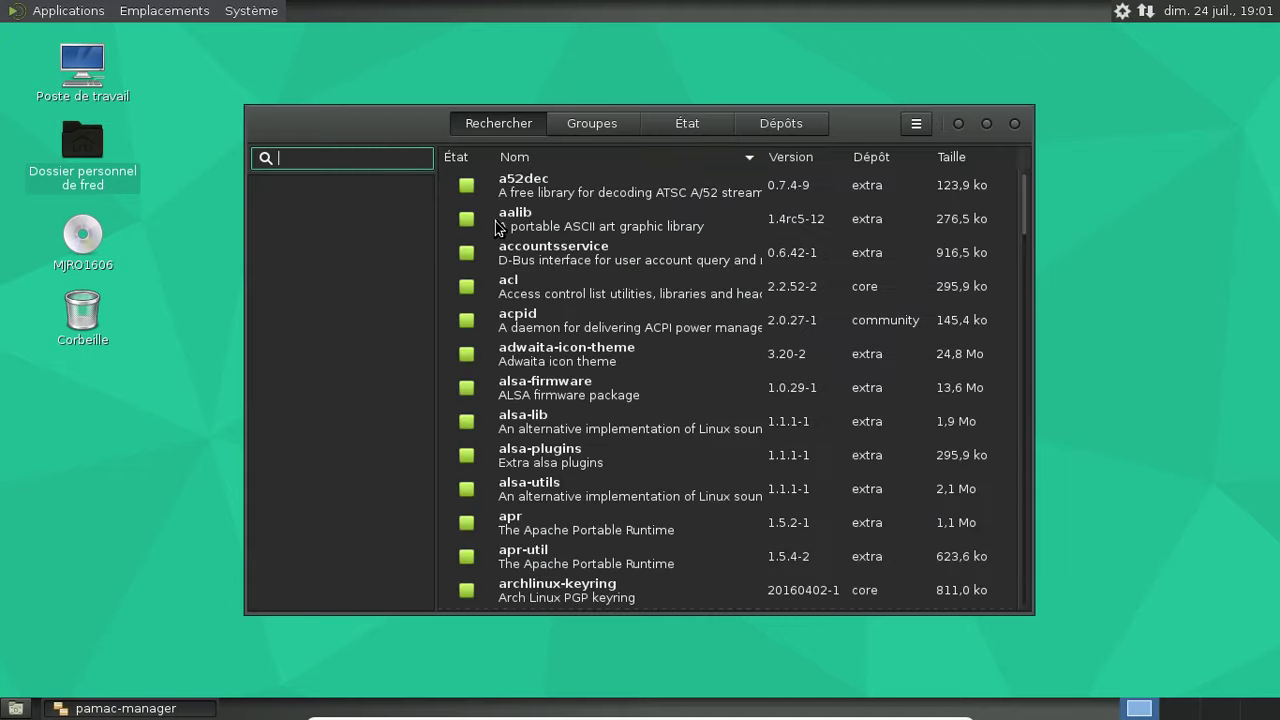
type("mate-ex")
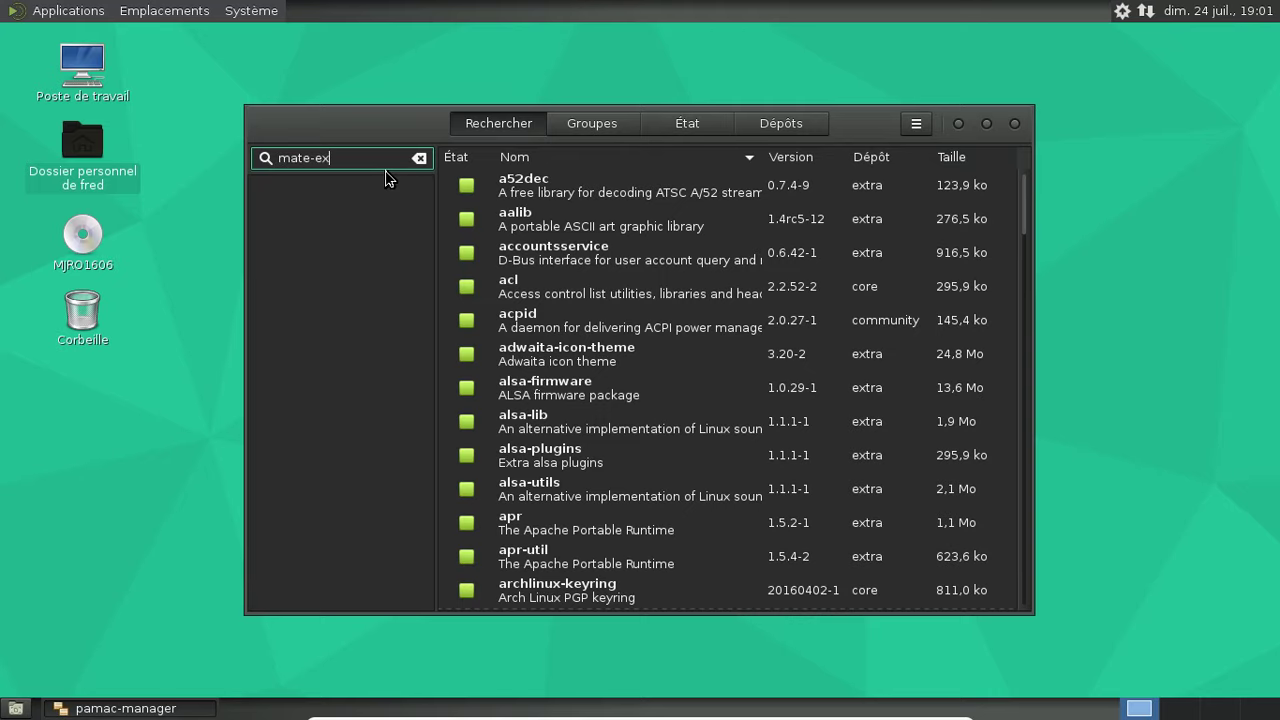
type("tra-gtk3")
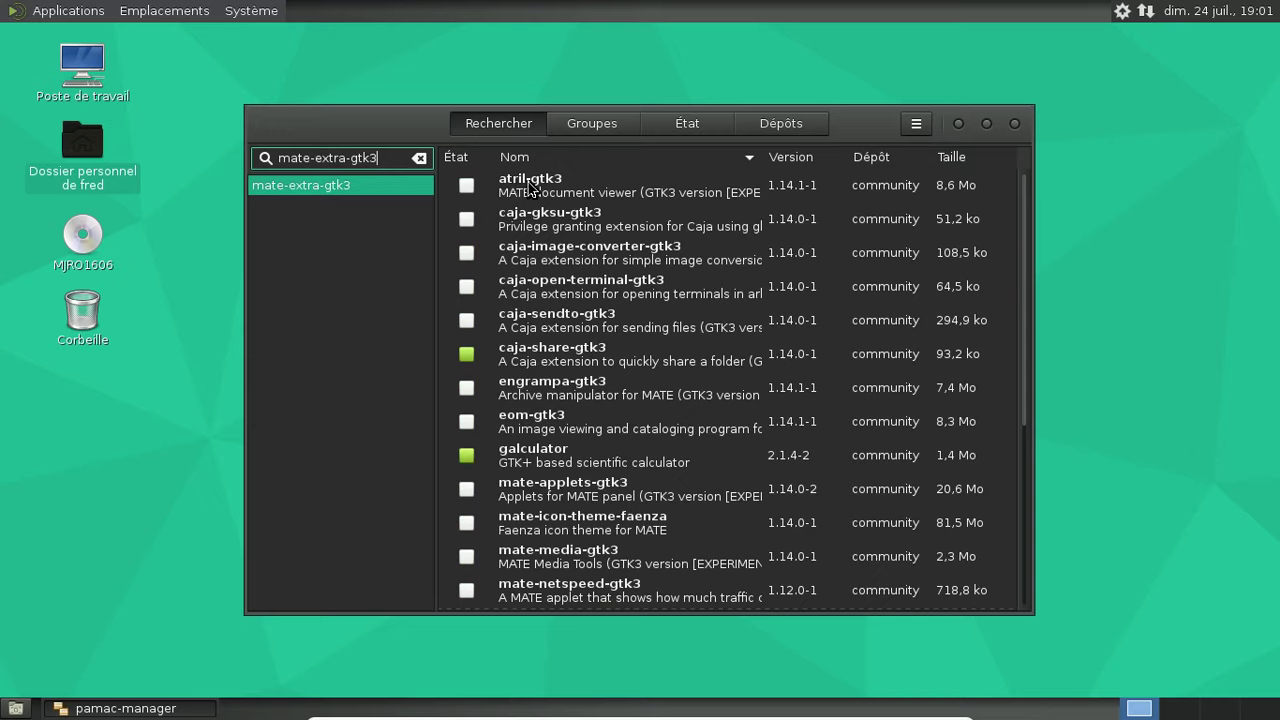
- Try installing atril-gtk3, dismiss the failure, and remove it from the pending operations
left_click(466, 185)
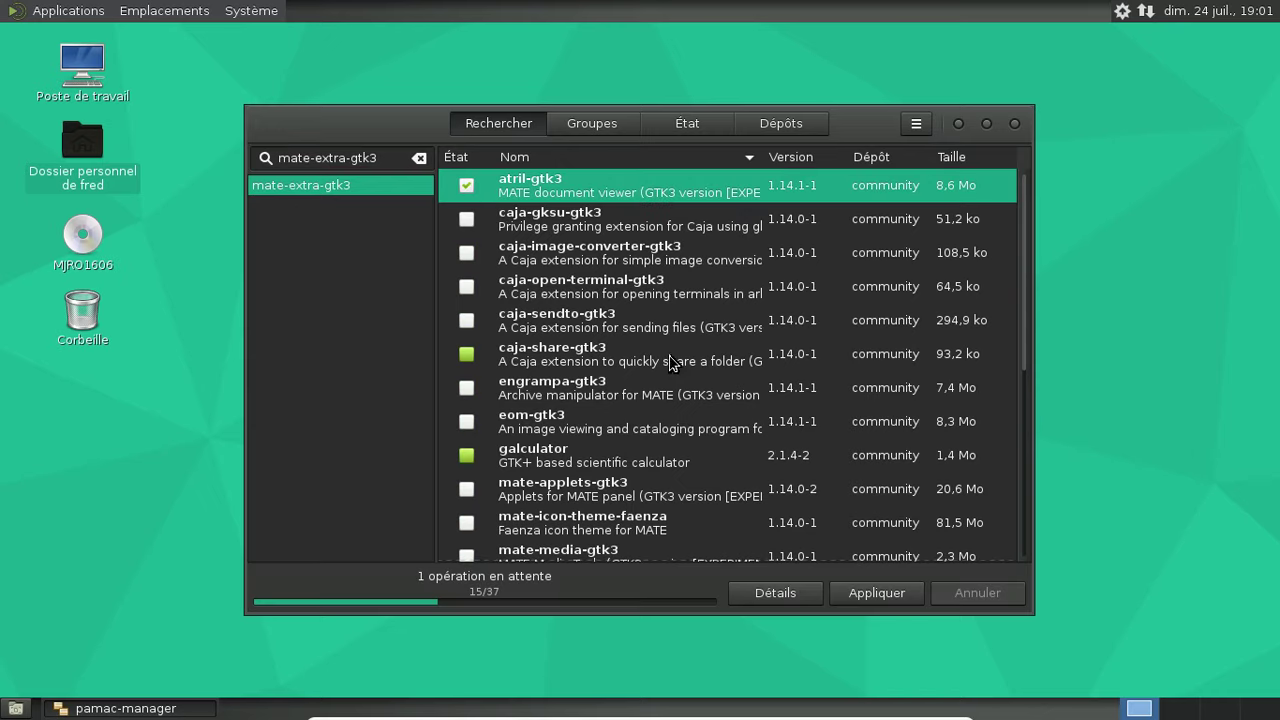
left_click(876, 592)
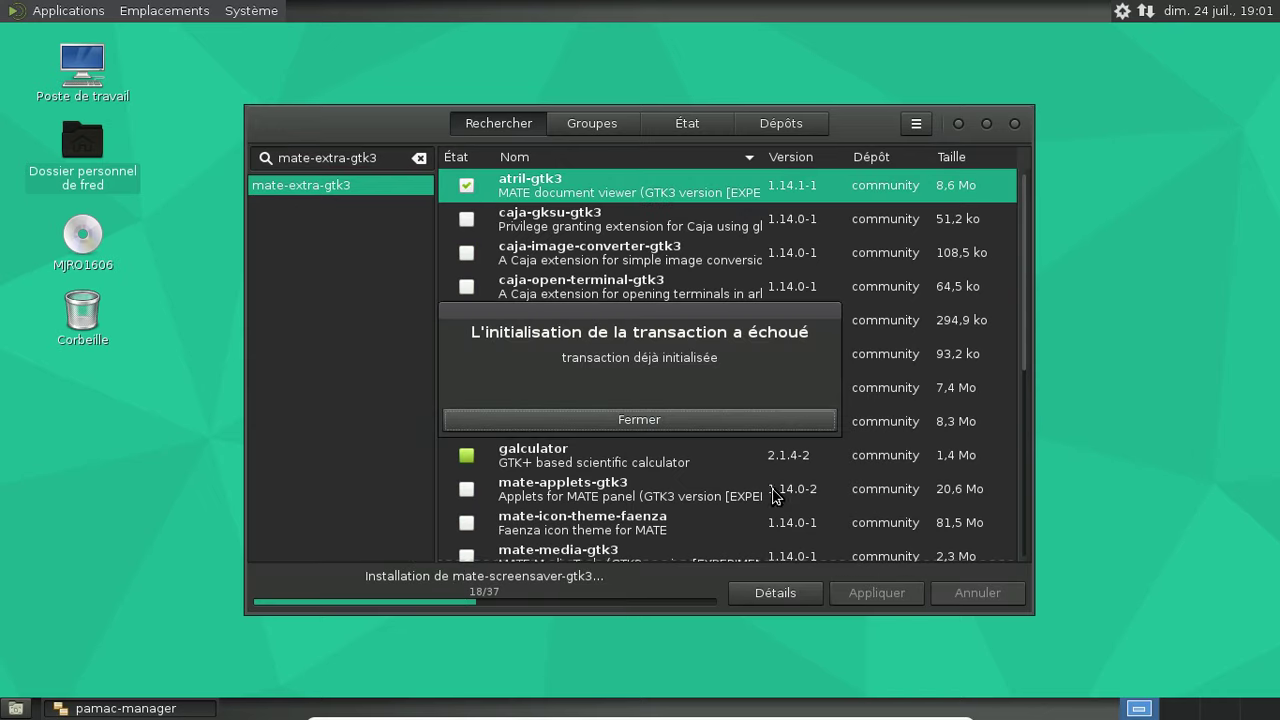
left_click(703, 420)
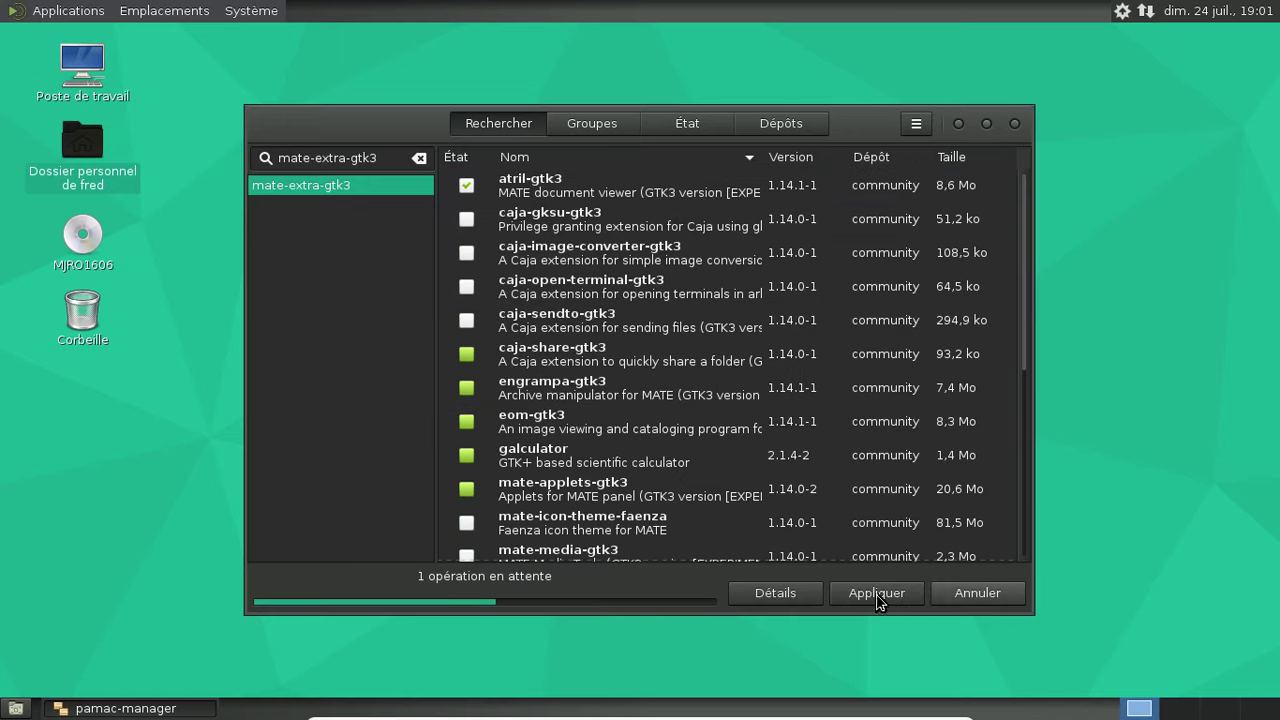
left_click(775, 596)
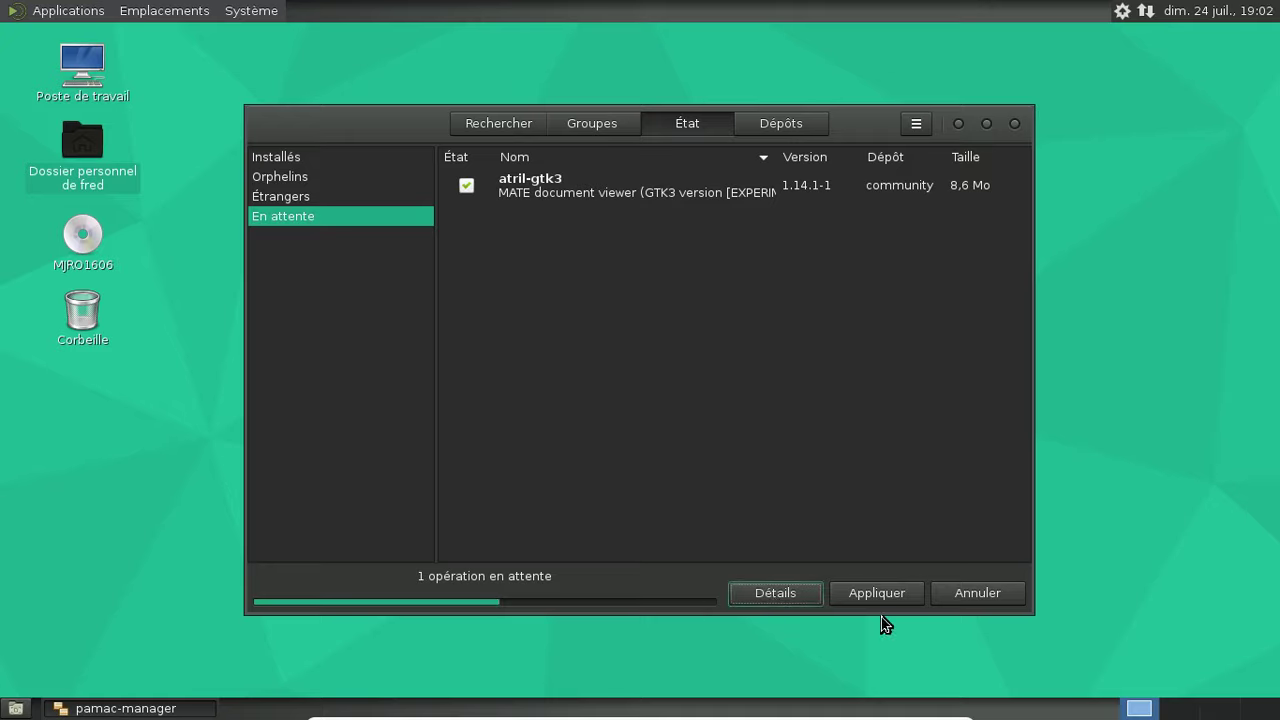
left_click(467, 188)
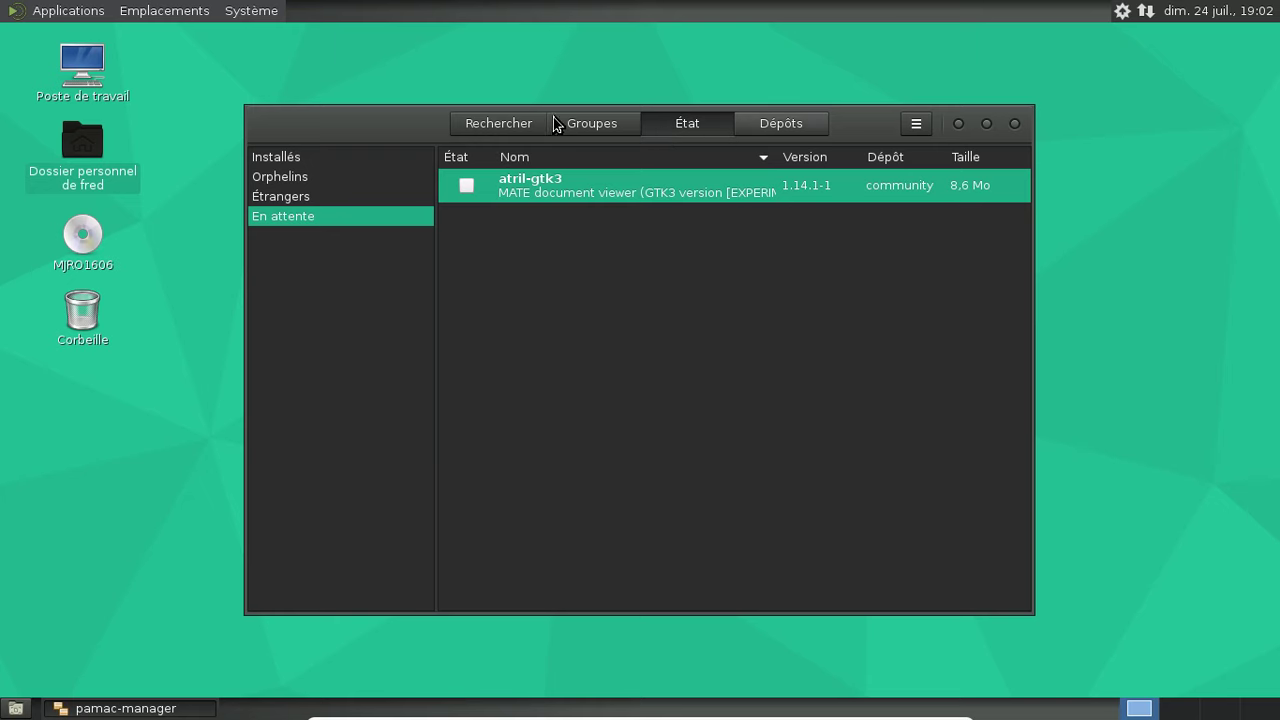
left_click(499, 126)
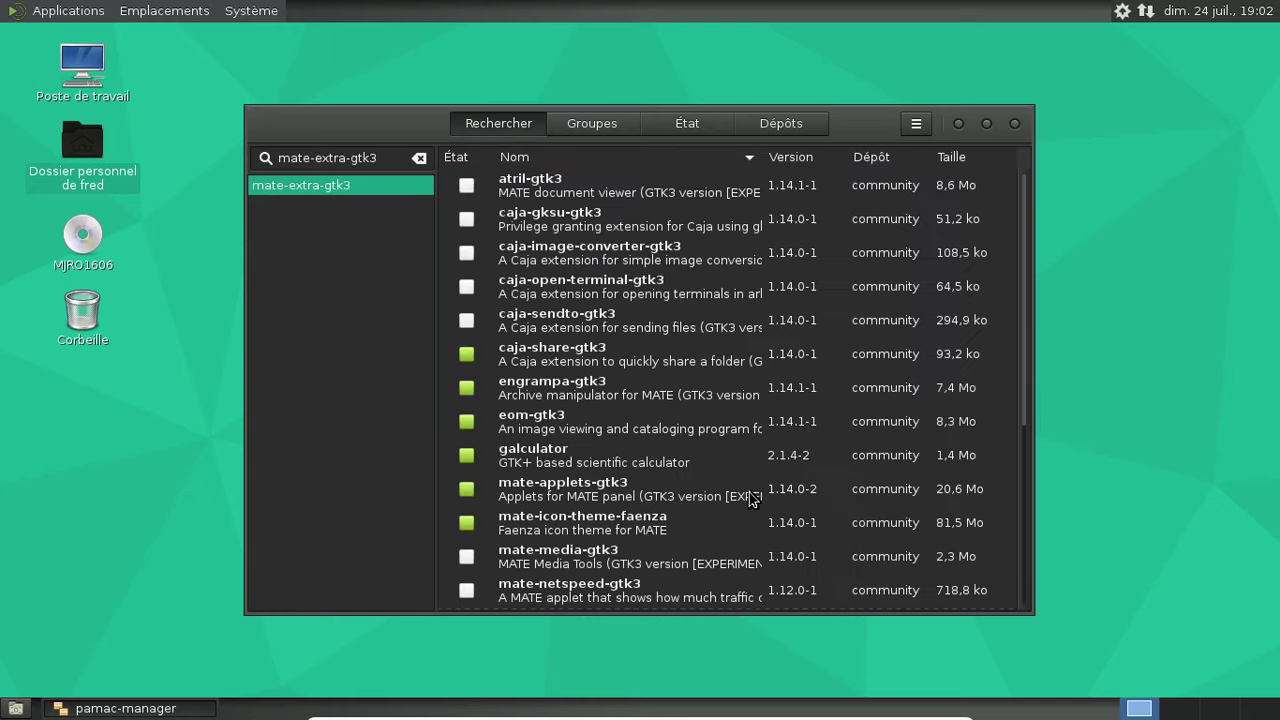
- Browse the État views: installed, orphaned, foreign and pending packages
left_click(916, 124)
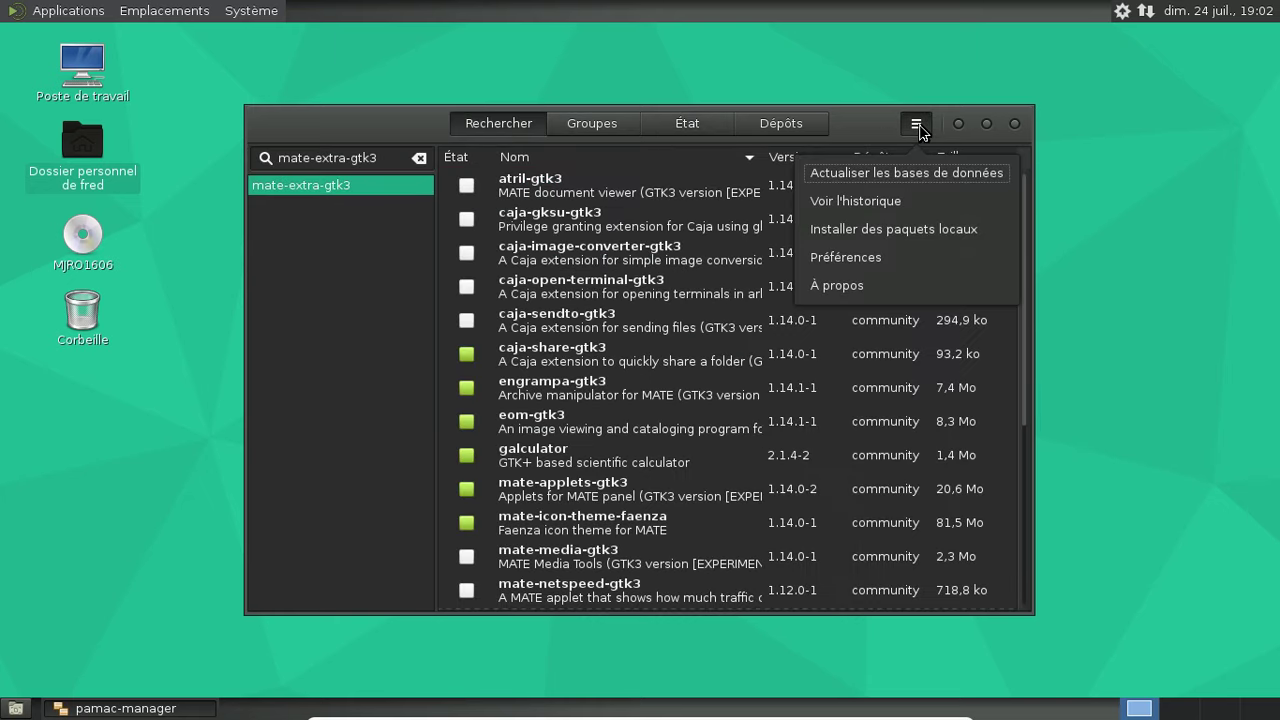
left_click(916, 124)
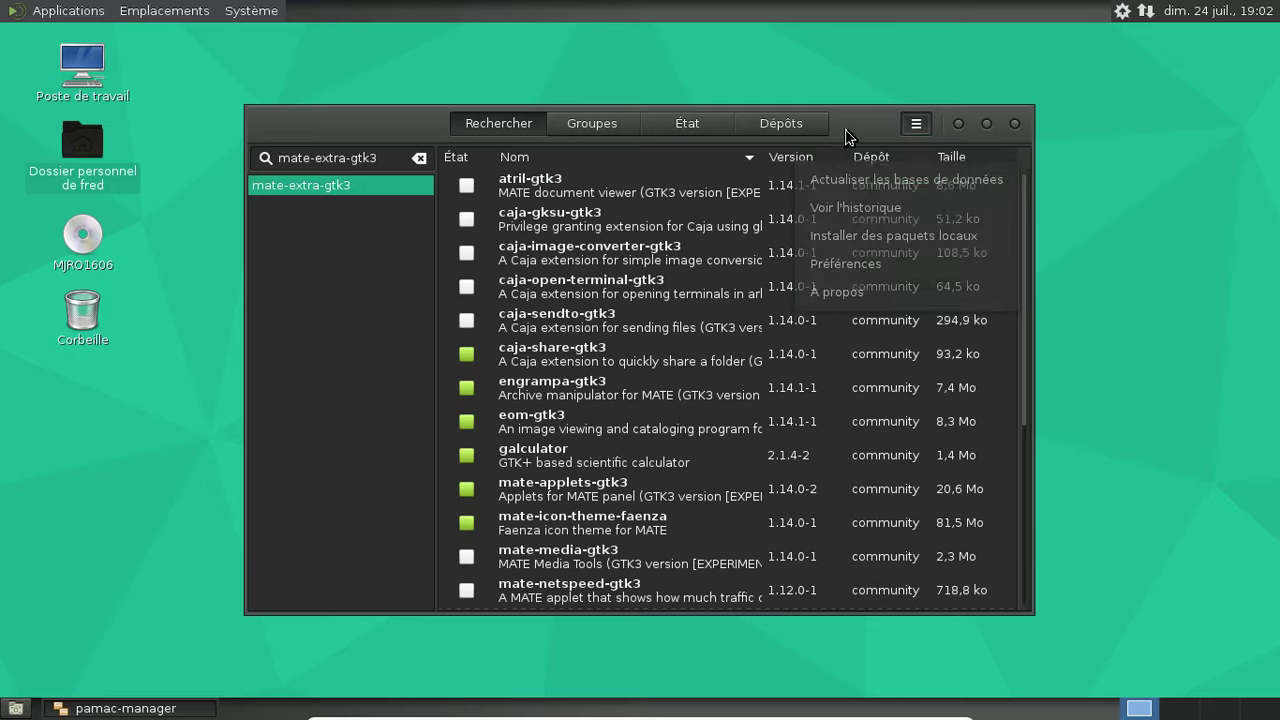
left_click(714, 126)
left_click(308, 162)
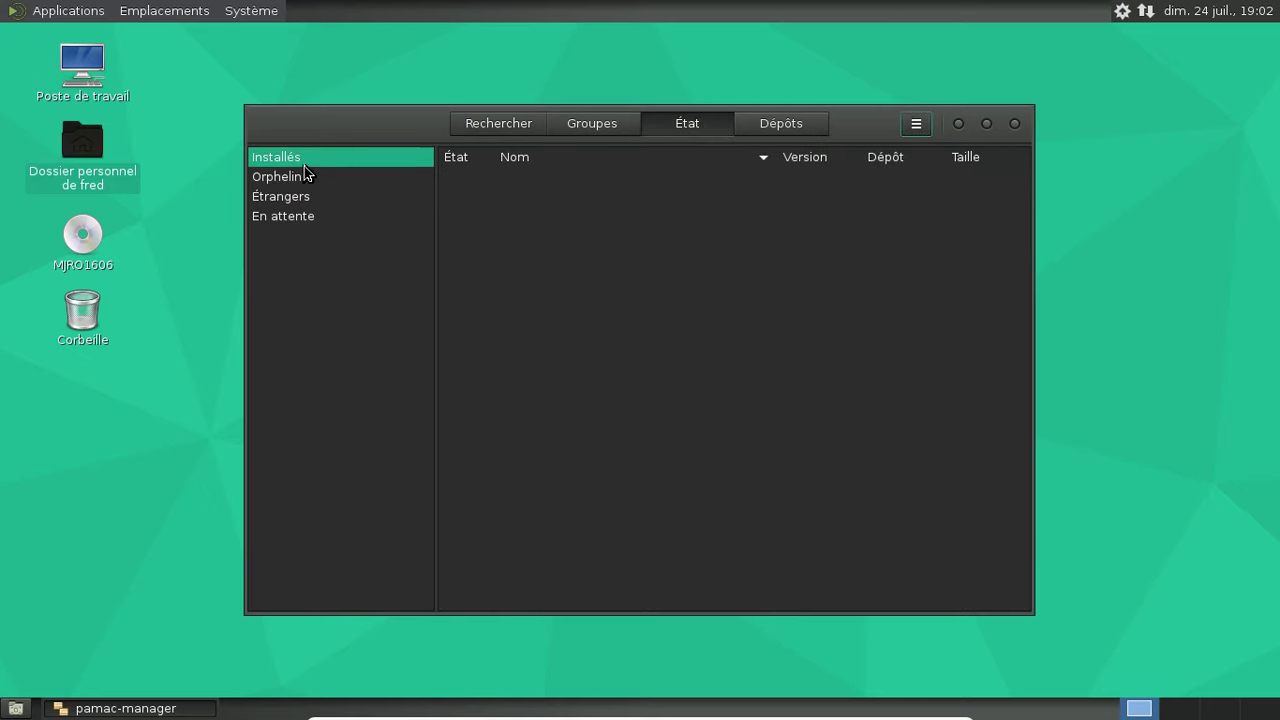
left_click(302, 180)
left_click(299, 198)
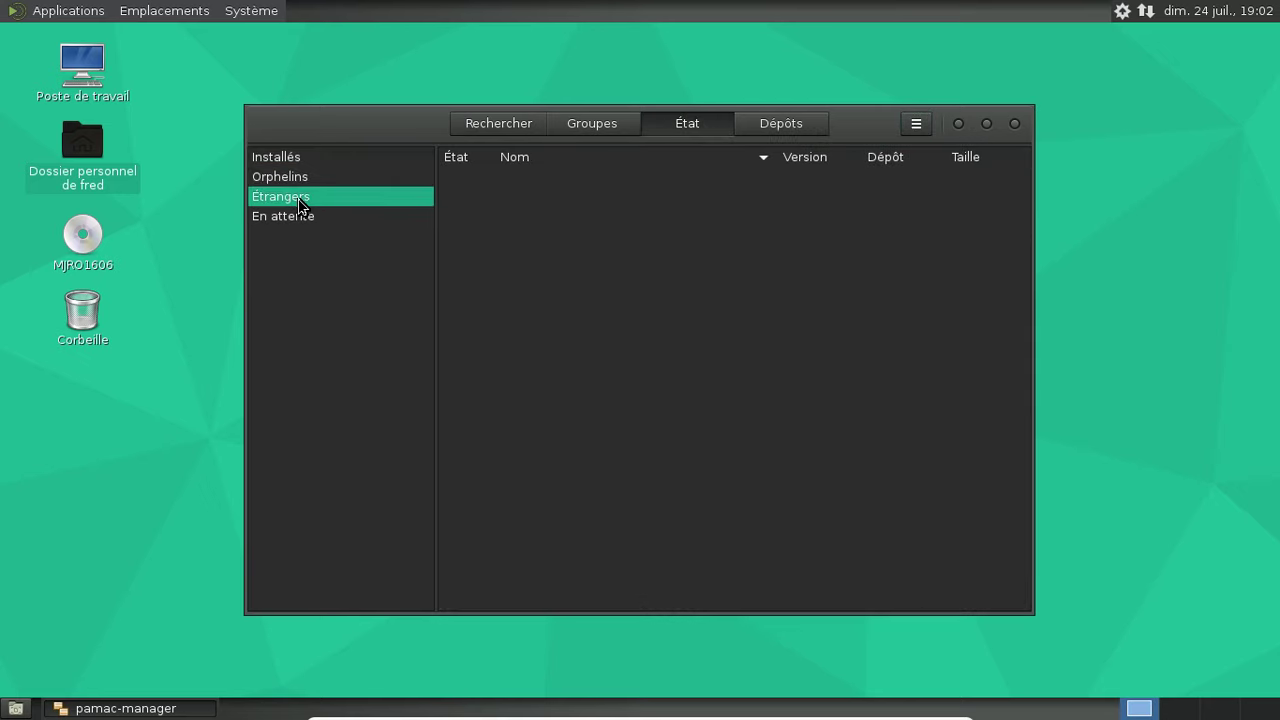
left_click(297, 218)
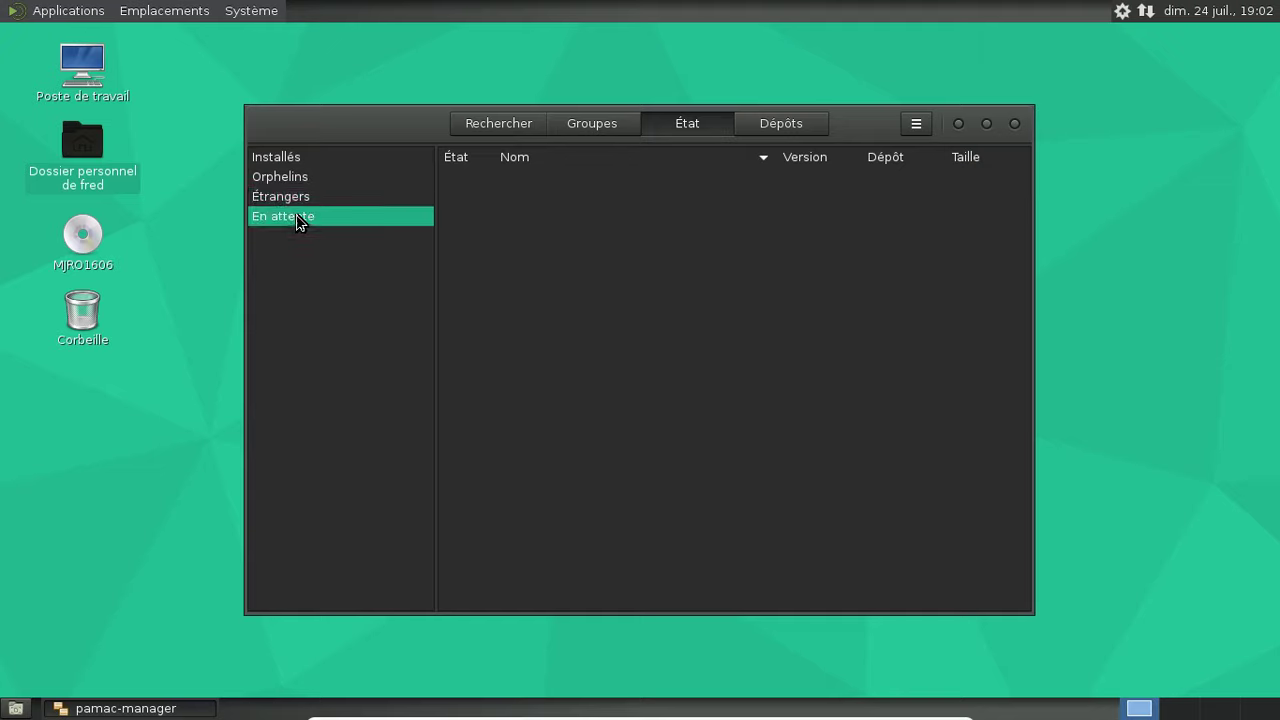
- Browse Dépôts and Groupes, then scroll the mate-extra-gtk3 results to check installed packages
left_click(918, 134)
left_click(916, 134)
left_click(805, 127)
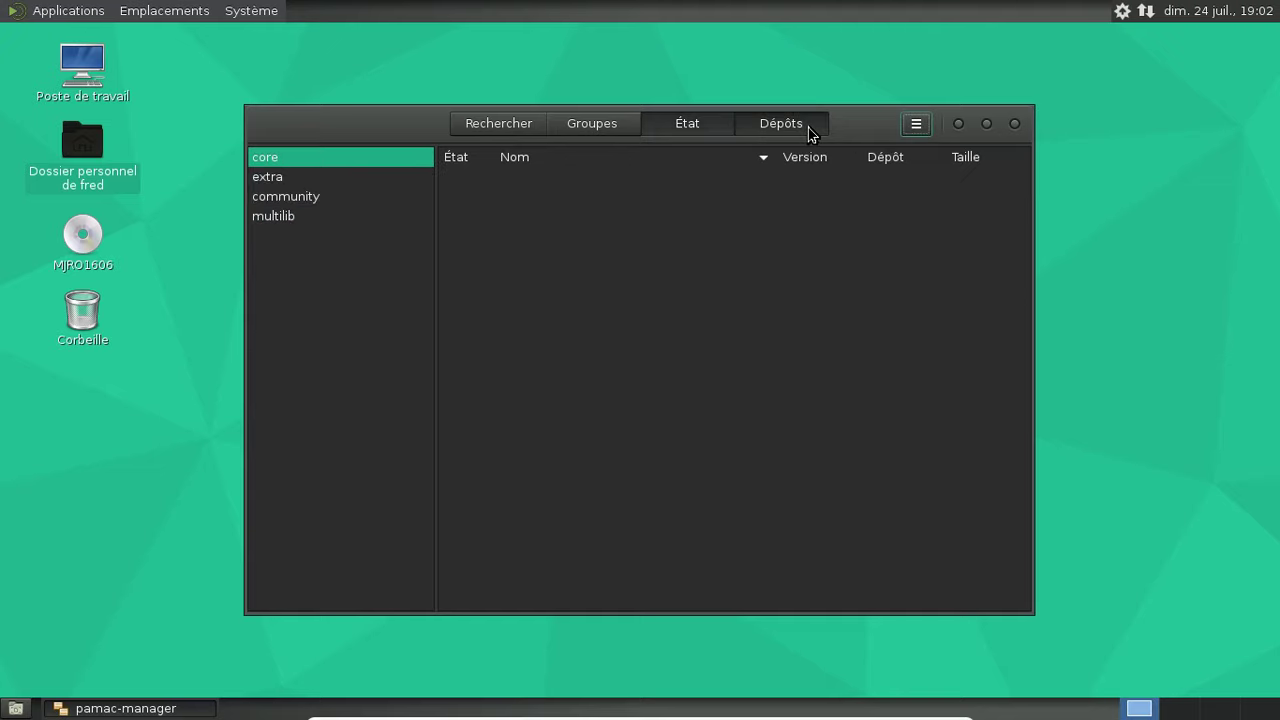
left_click(603, 127)
left_click(519, 124)
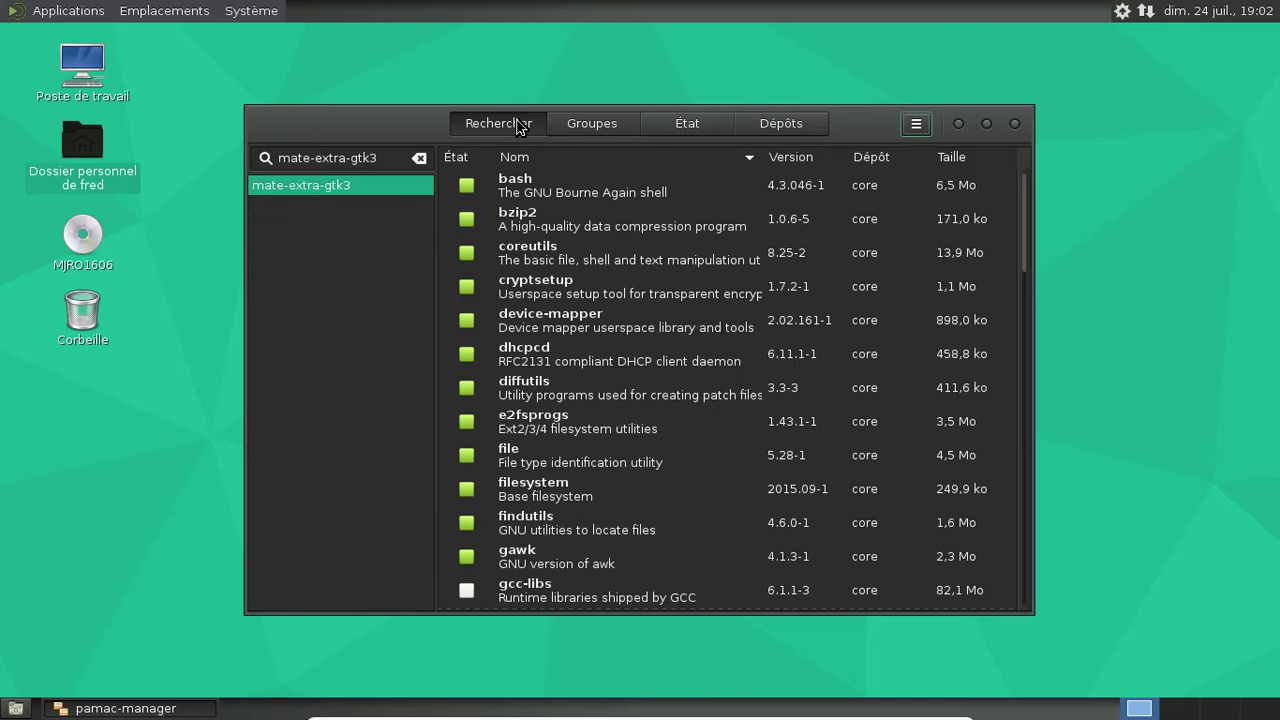
scroll(820, 290, "down", 3)
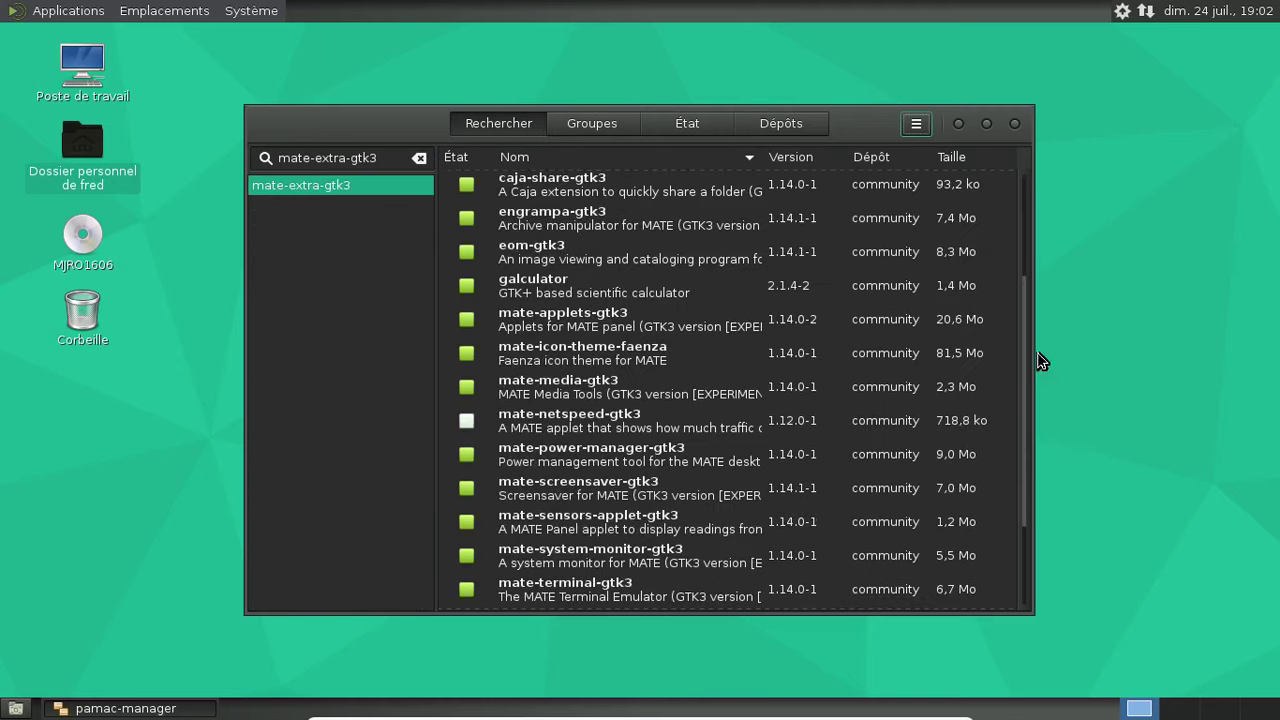
scroll(951, 372, "down", 2)
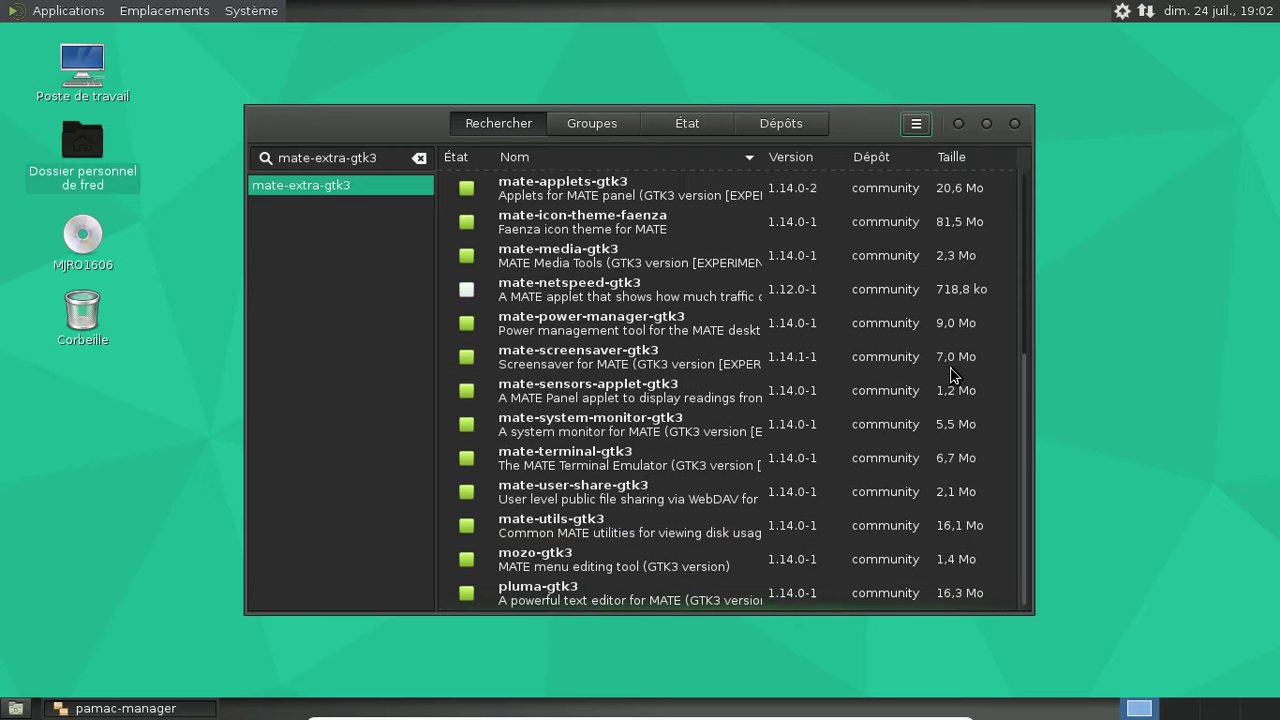
- Close the pamac-manager window and browse the Applications menu's category submenus
left_click(1015, 124)
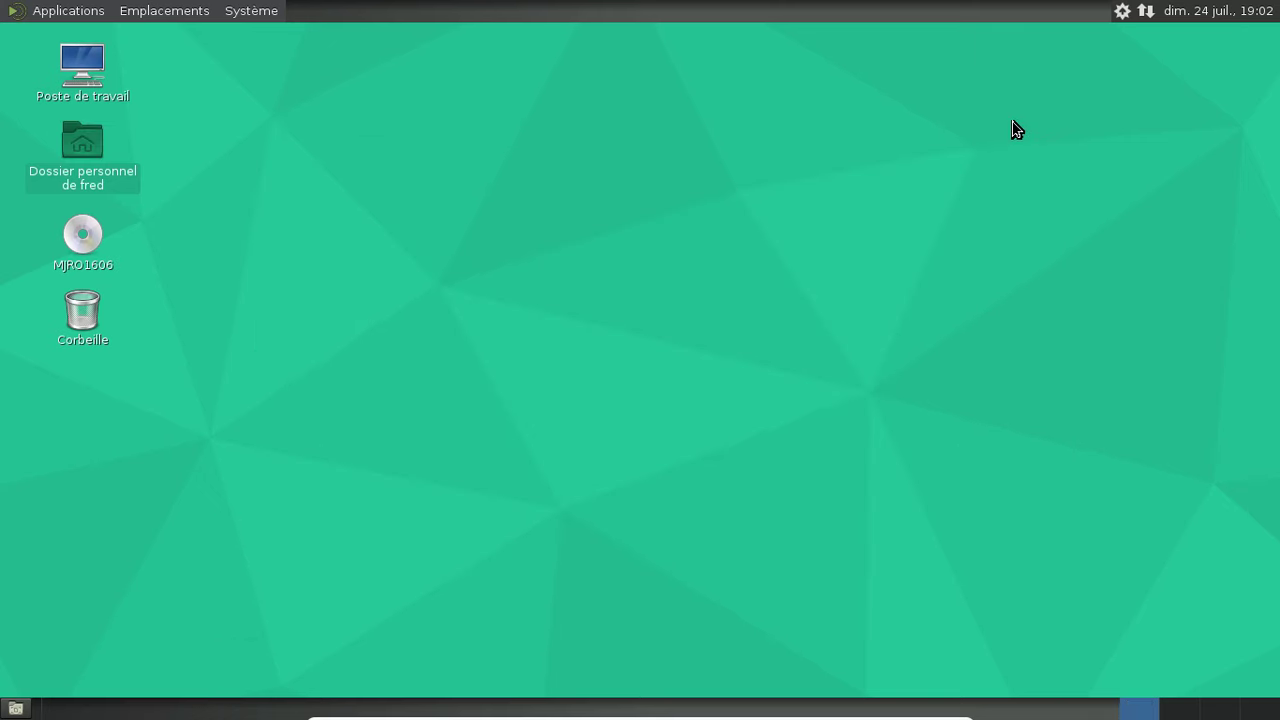
left_click(81, 17)
mouse_move(96, 39)
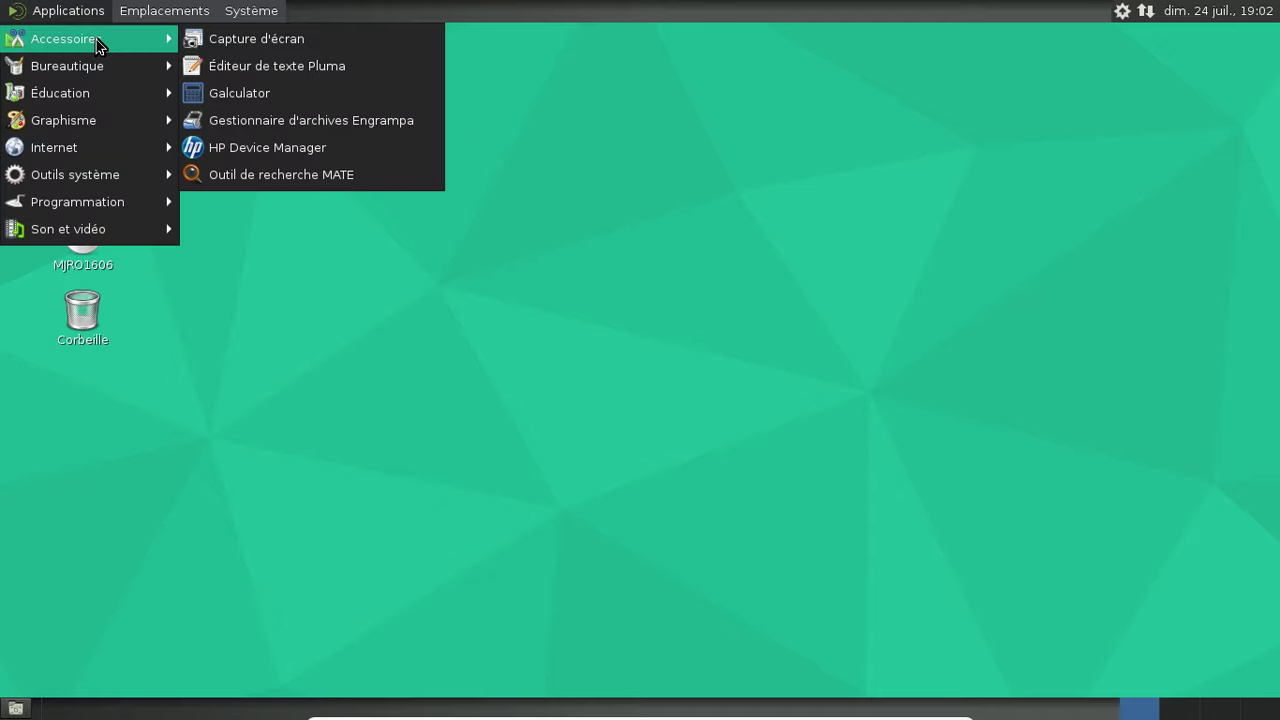
left_click(60, 40)
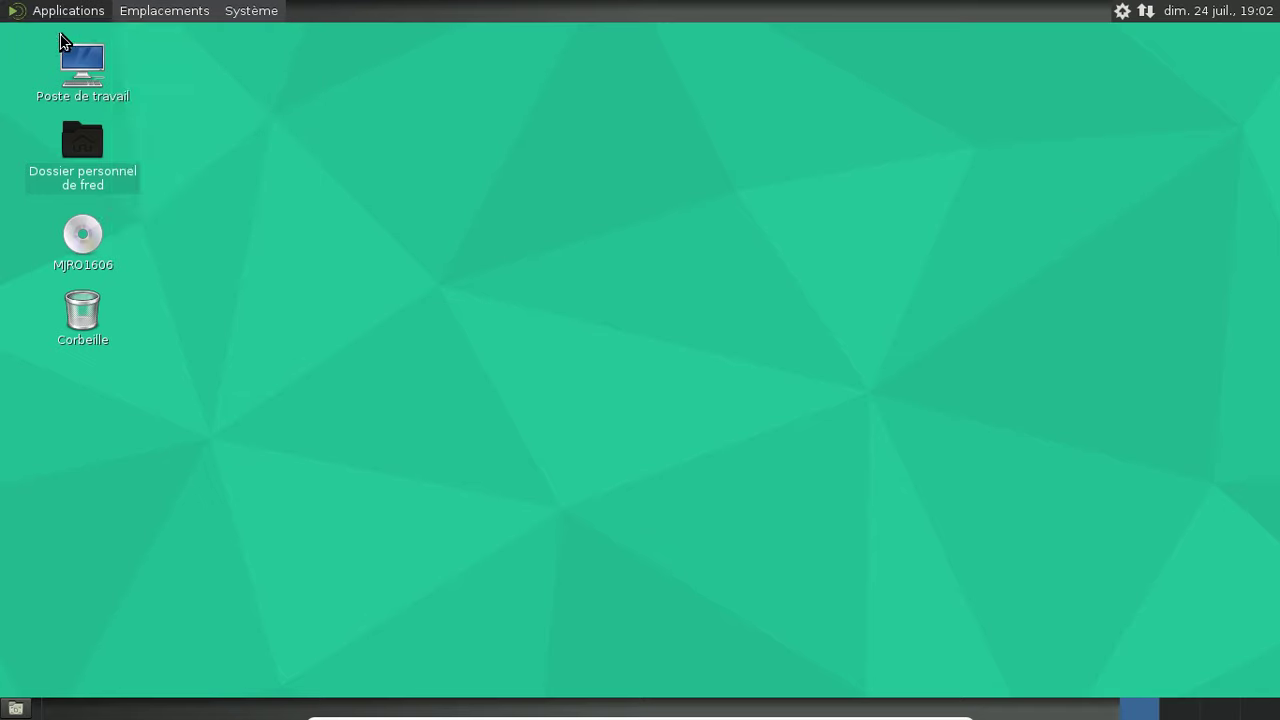
left_click(62, 11)
mouse_move(165, 39)
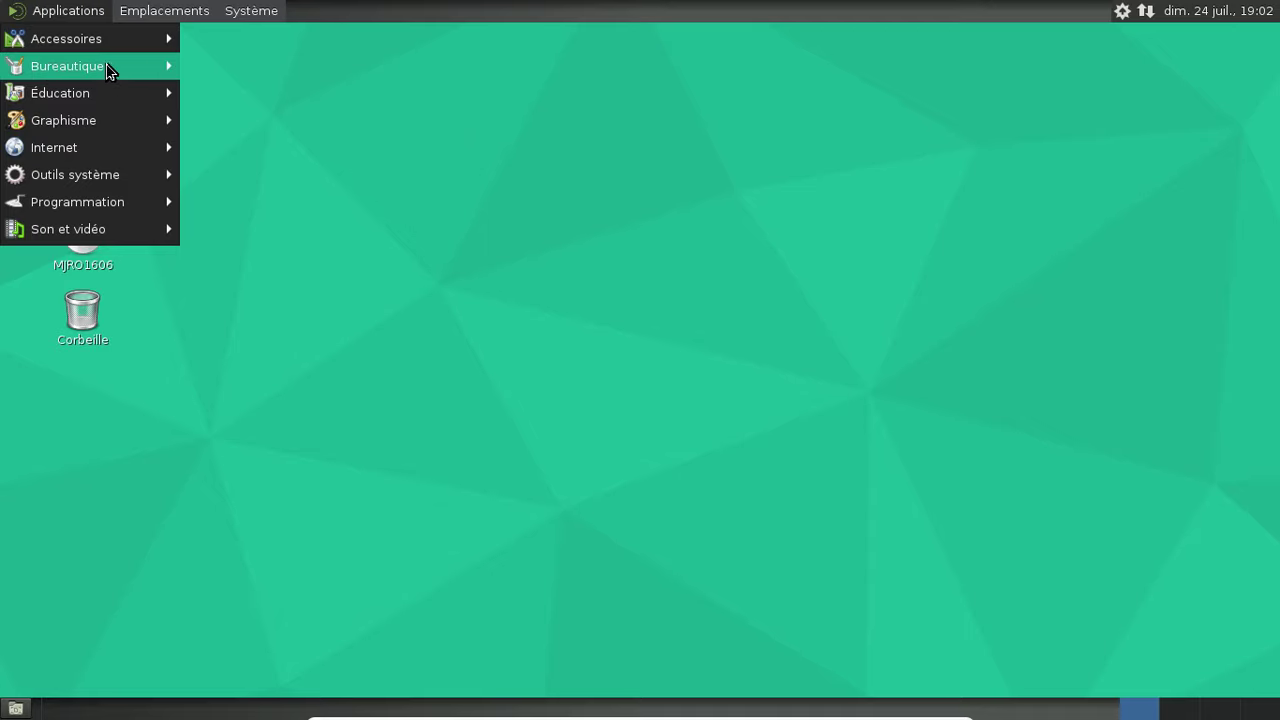
mouse_move(99, 103)
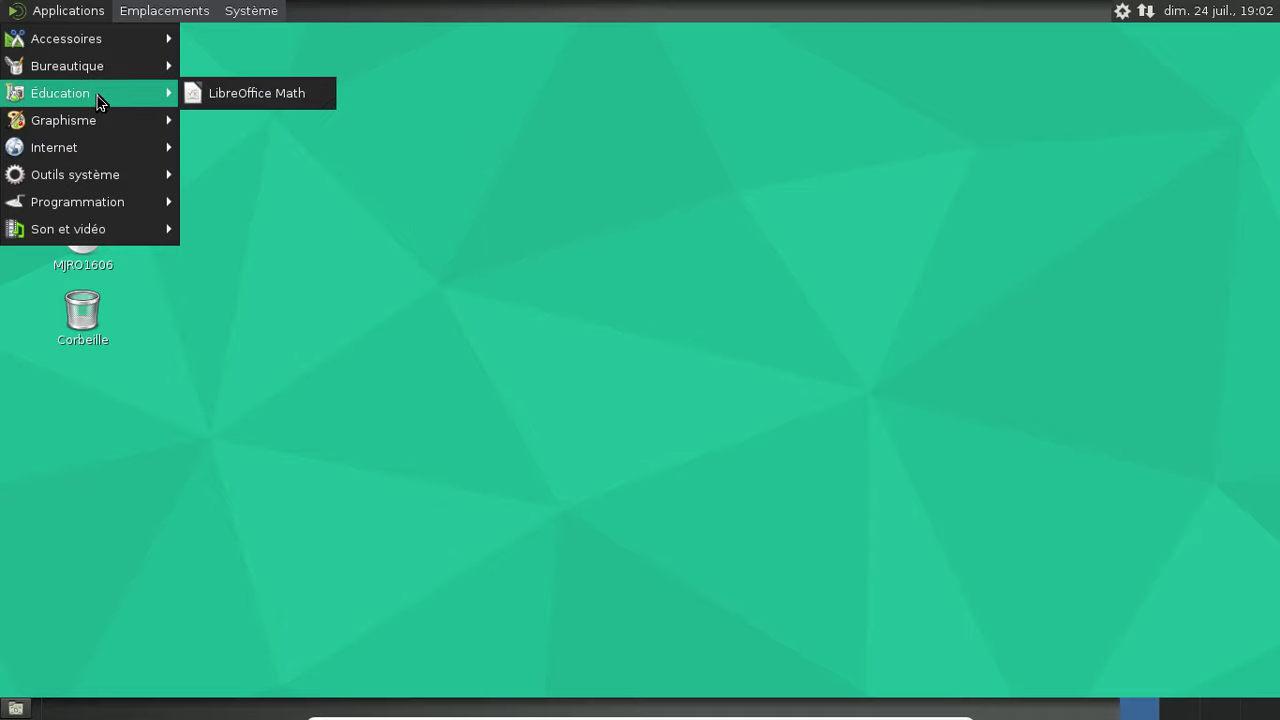
mouse_move(95, 175)
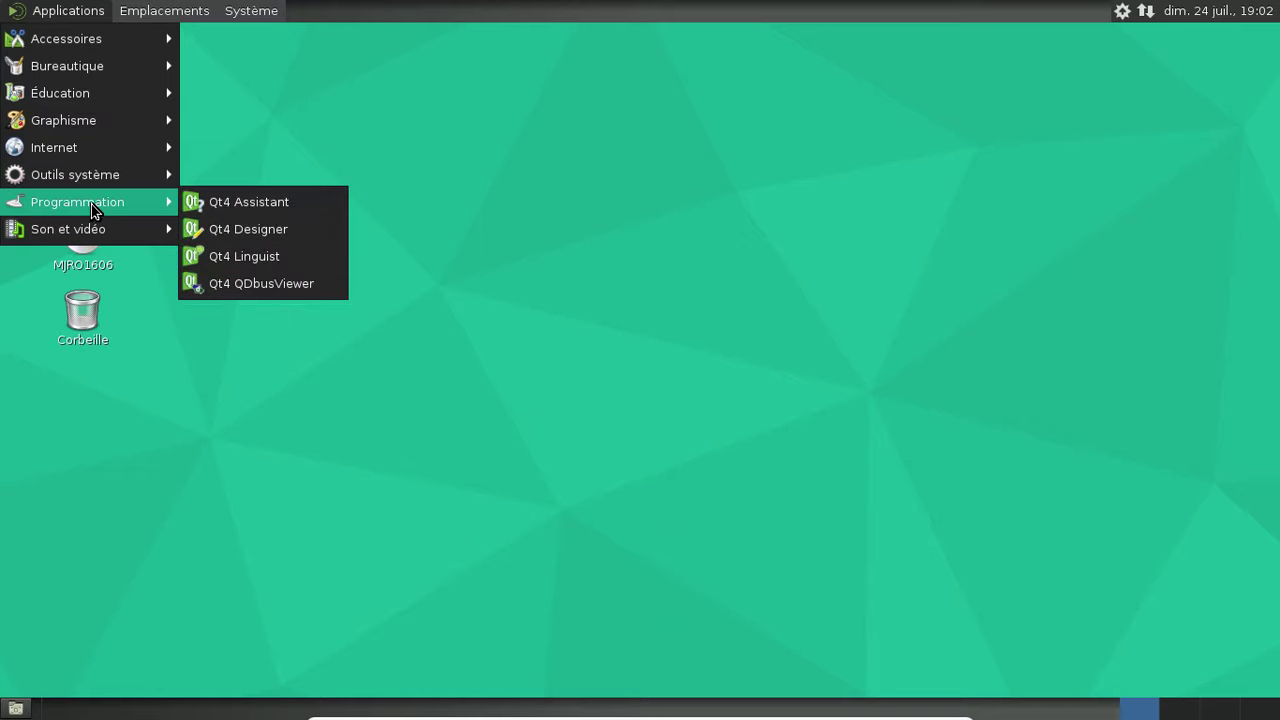
mouse_move(89, 229)
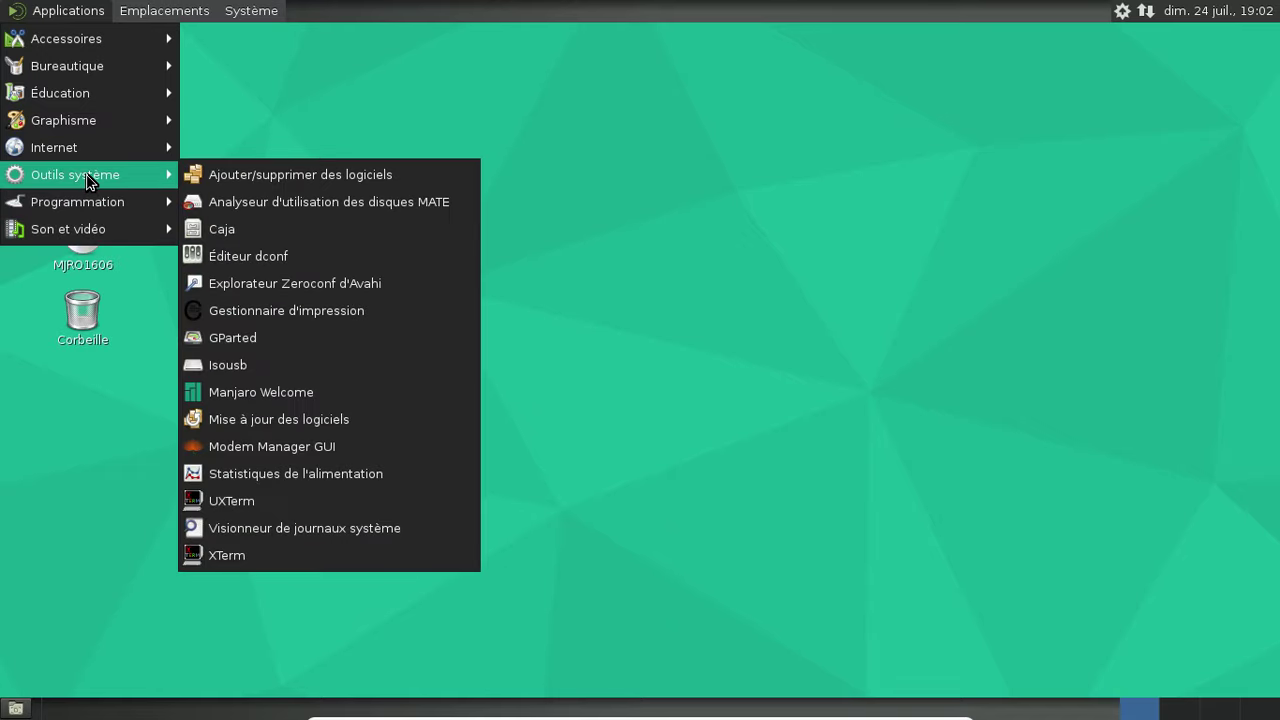
- Open the home folder from Emplacements and show Caja's About box
mouse_move(140, 12)
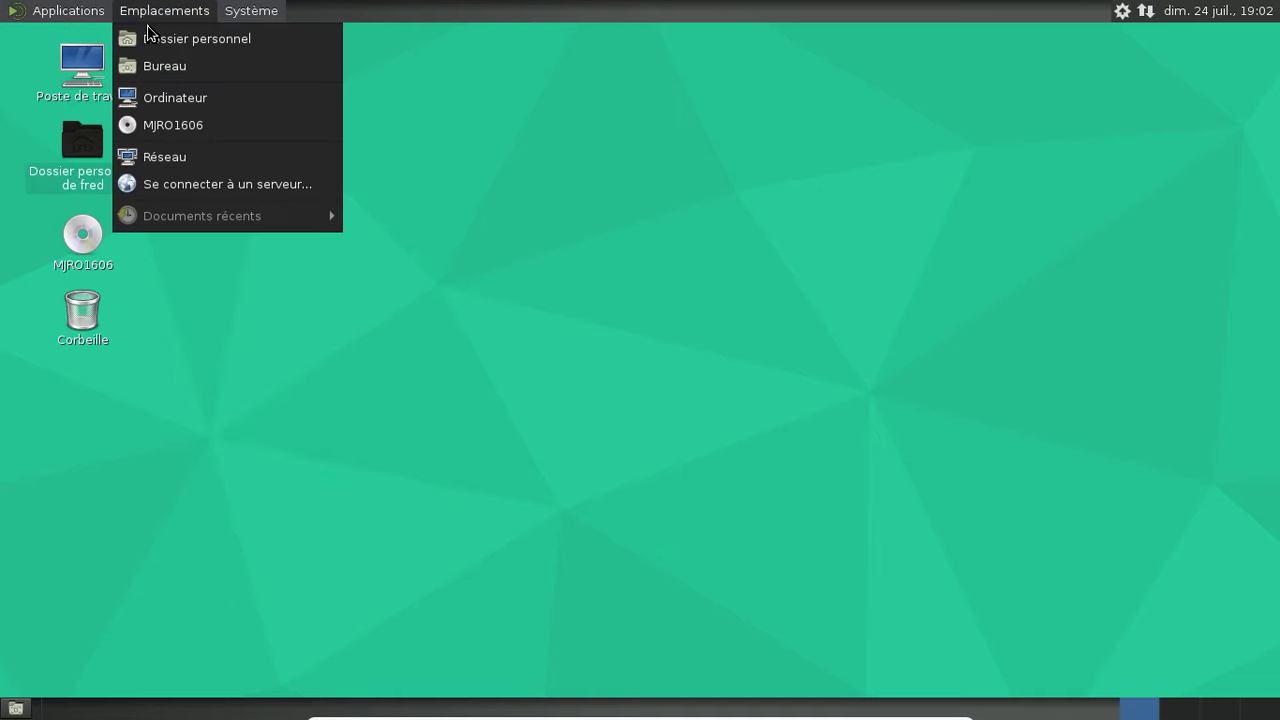
left_click(155, 38)
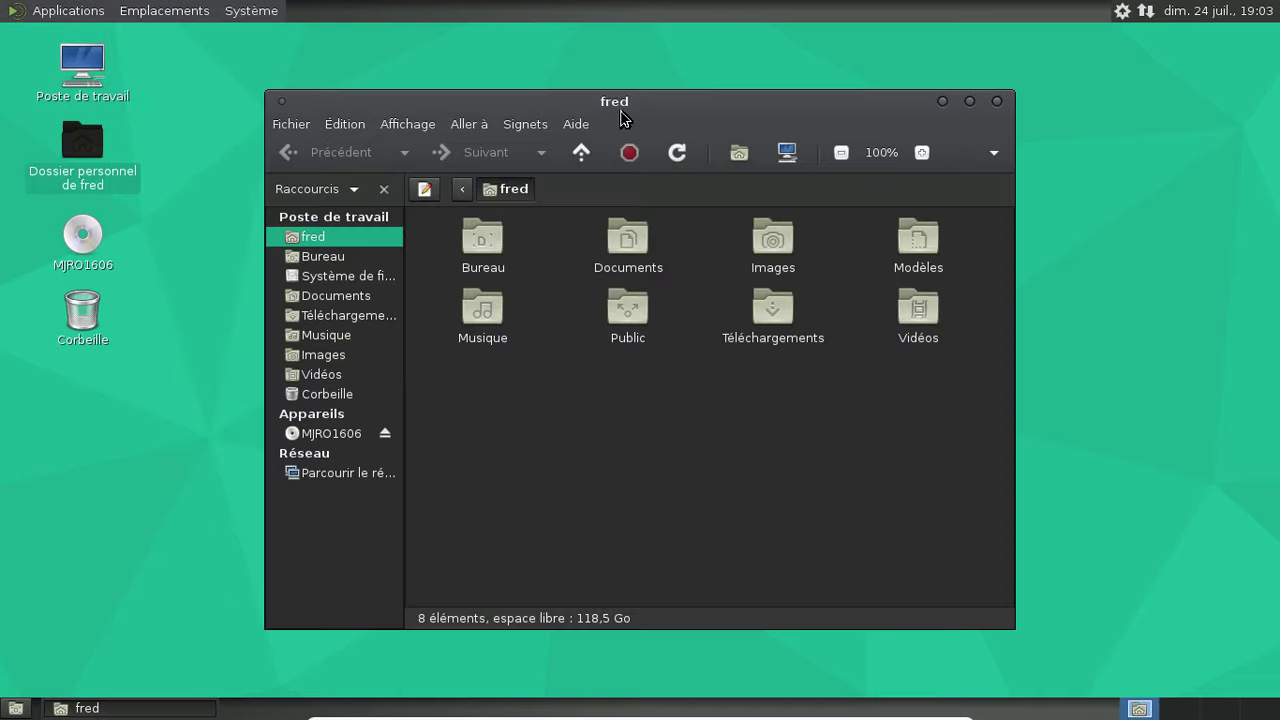
left_click(578, 127)
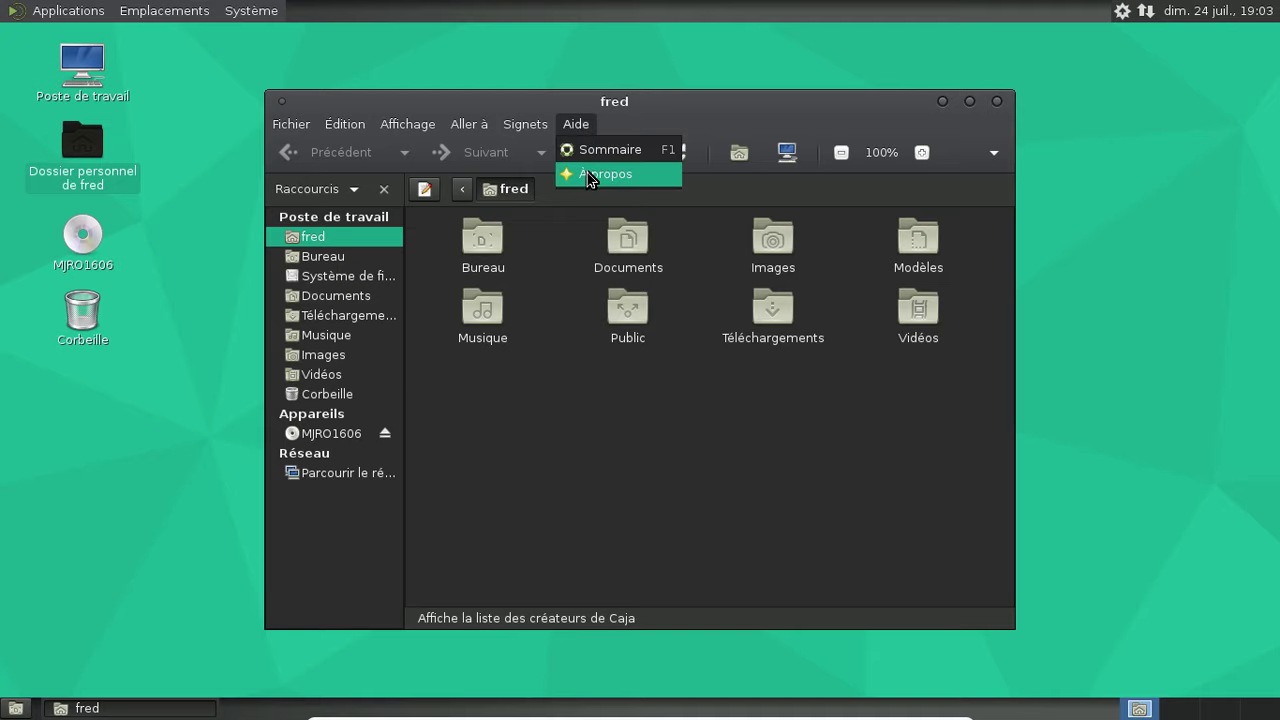
left_click(590, 177)
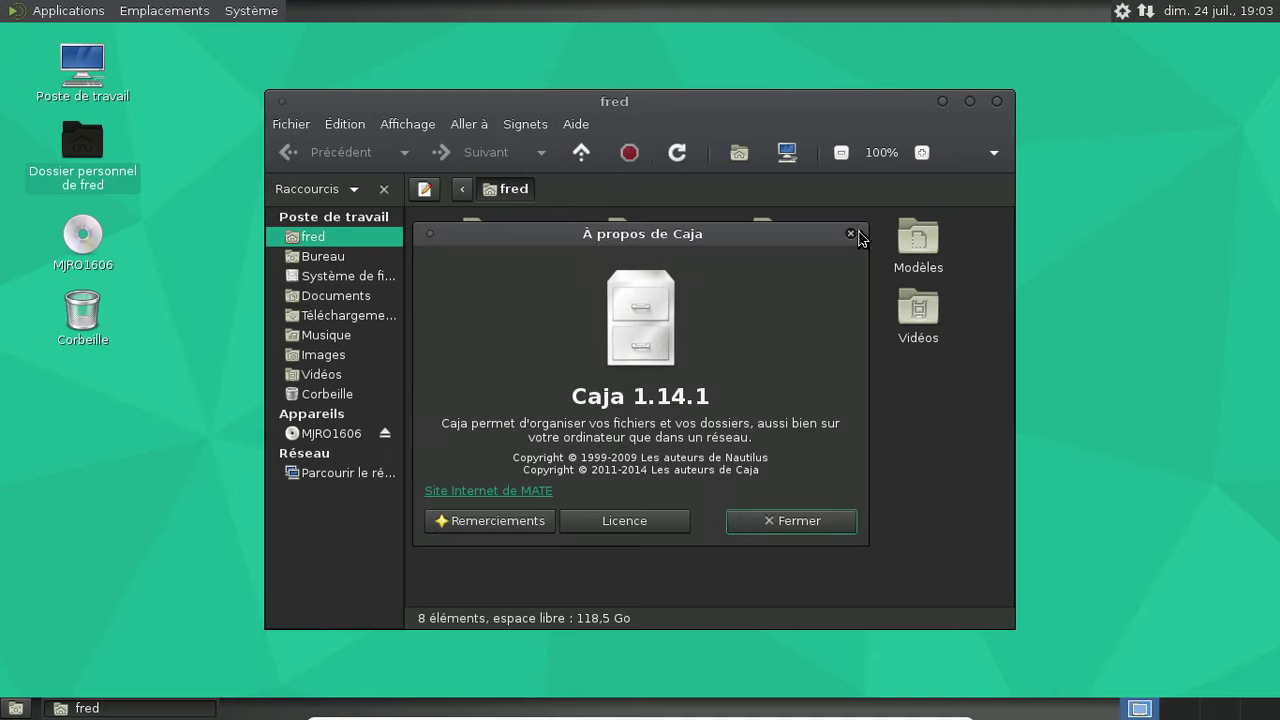
- Close the À propos de Caja dialog and the home folder window
left_click(851, 234)
left_click(997, 101)
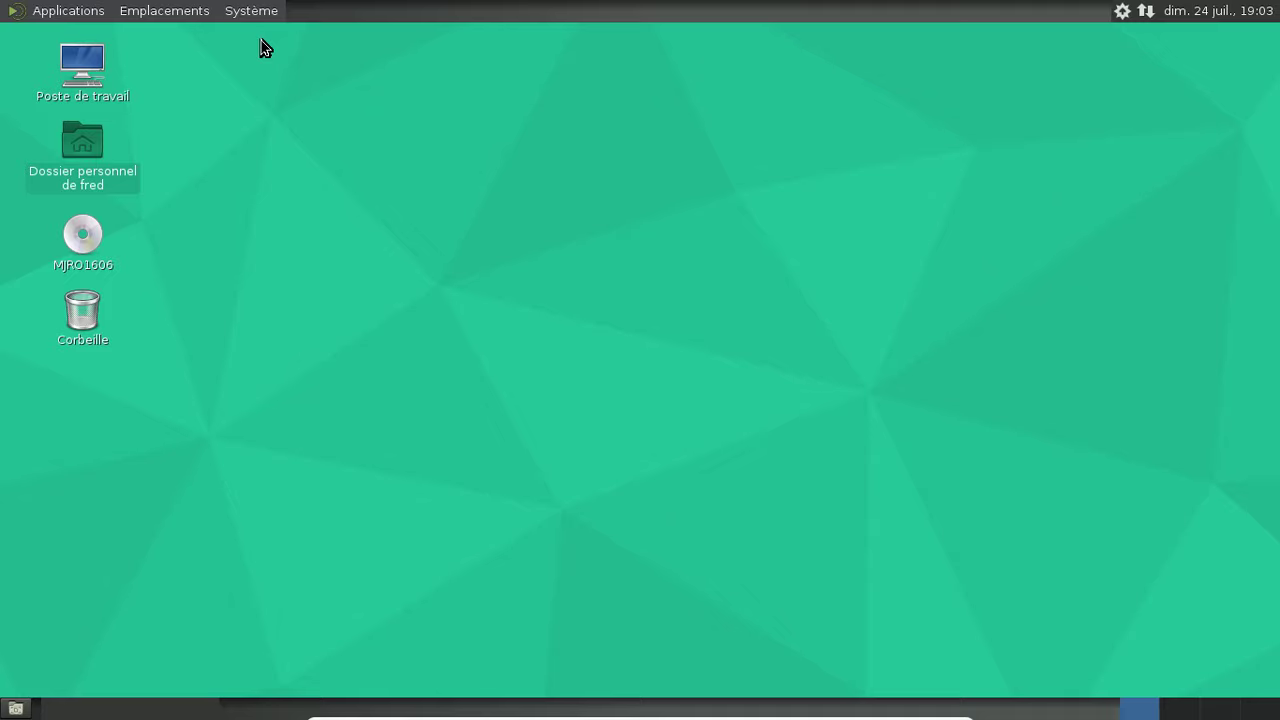
left_click(45, 12)
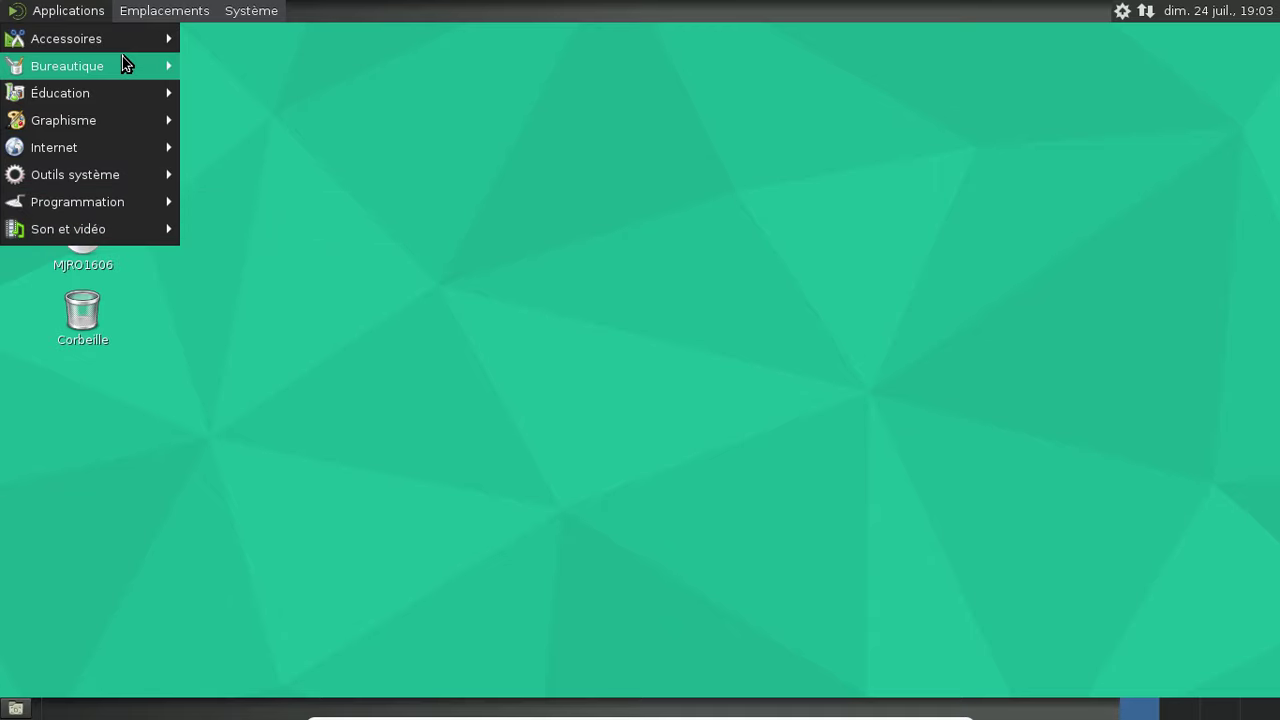
- Browse the application categories, then open Système > Préférences > Apparence > Menu principal
left_click(200, 26)
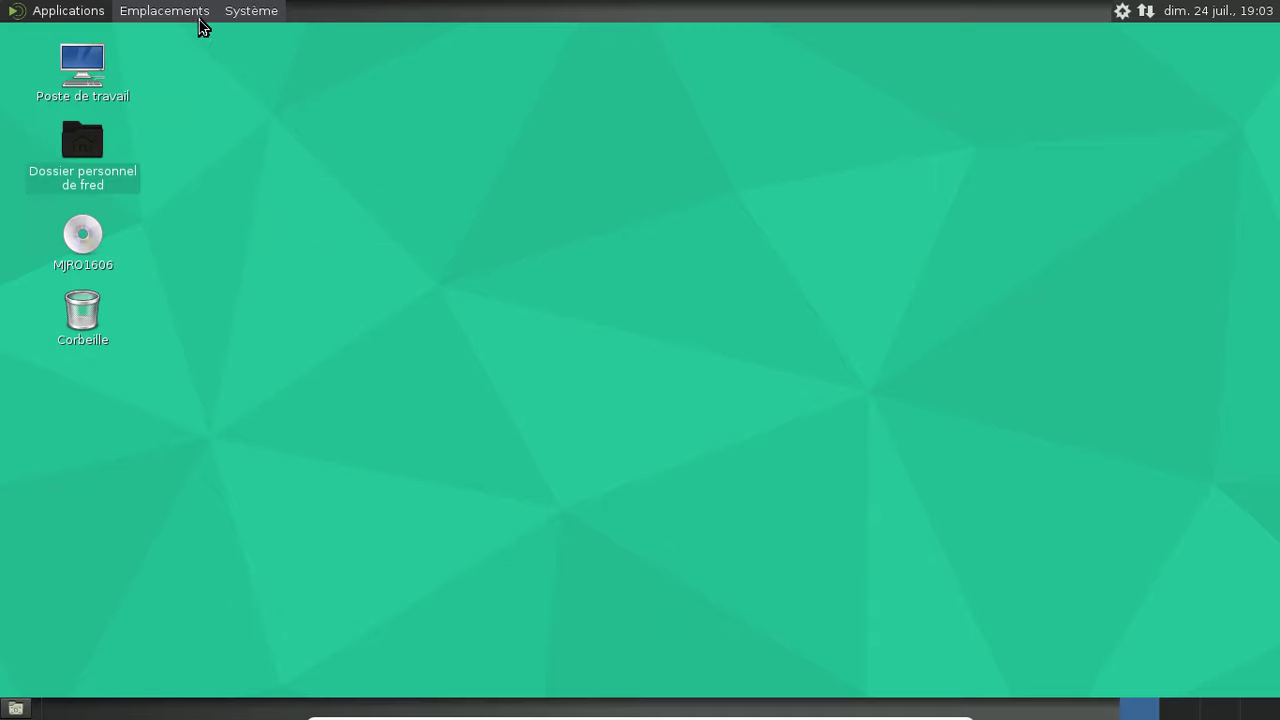
left_click(100, 16)
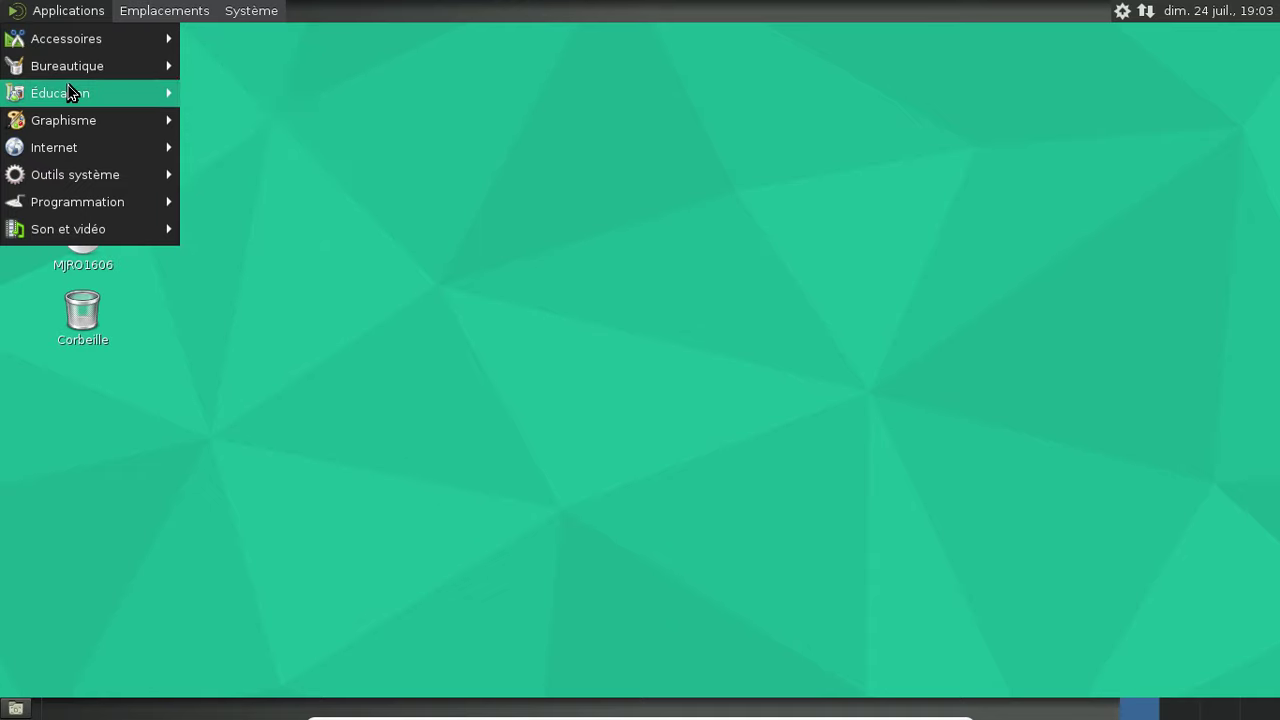
mouse_move(67, 120)
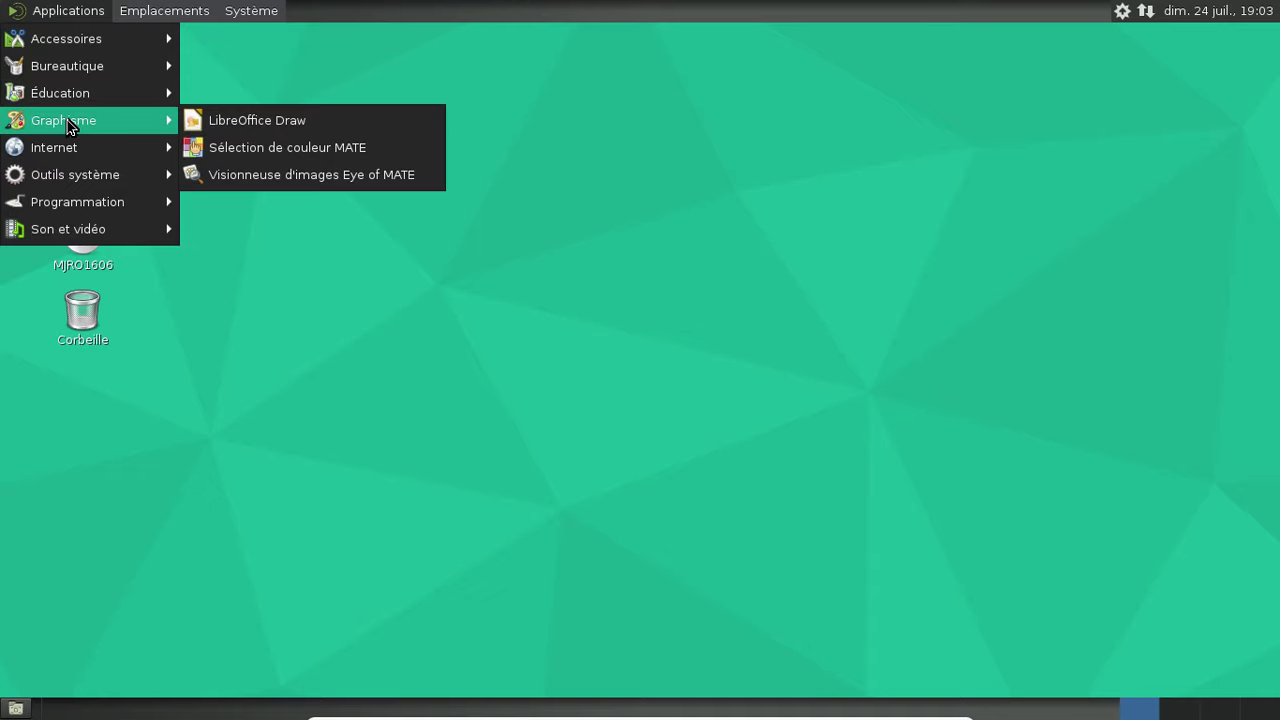
mouse_move(72, 180)
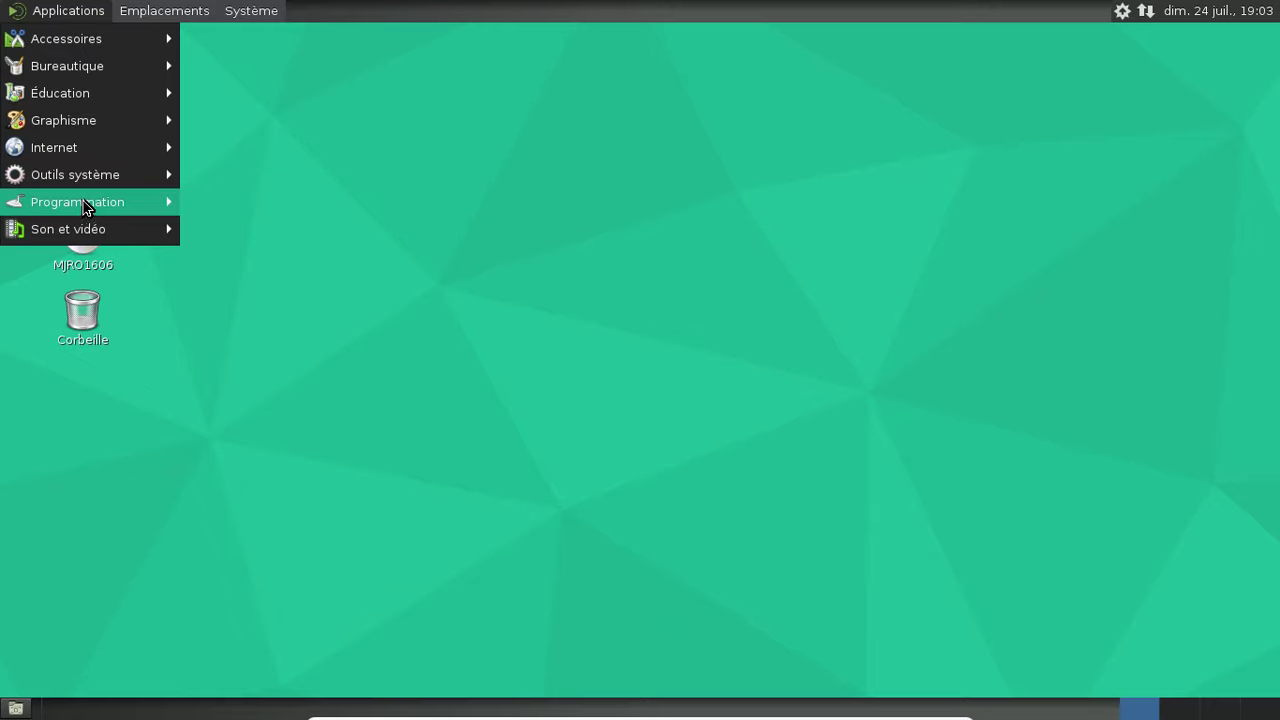
mouse_move(268, 10)
mouse_move(290, 40)
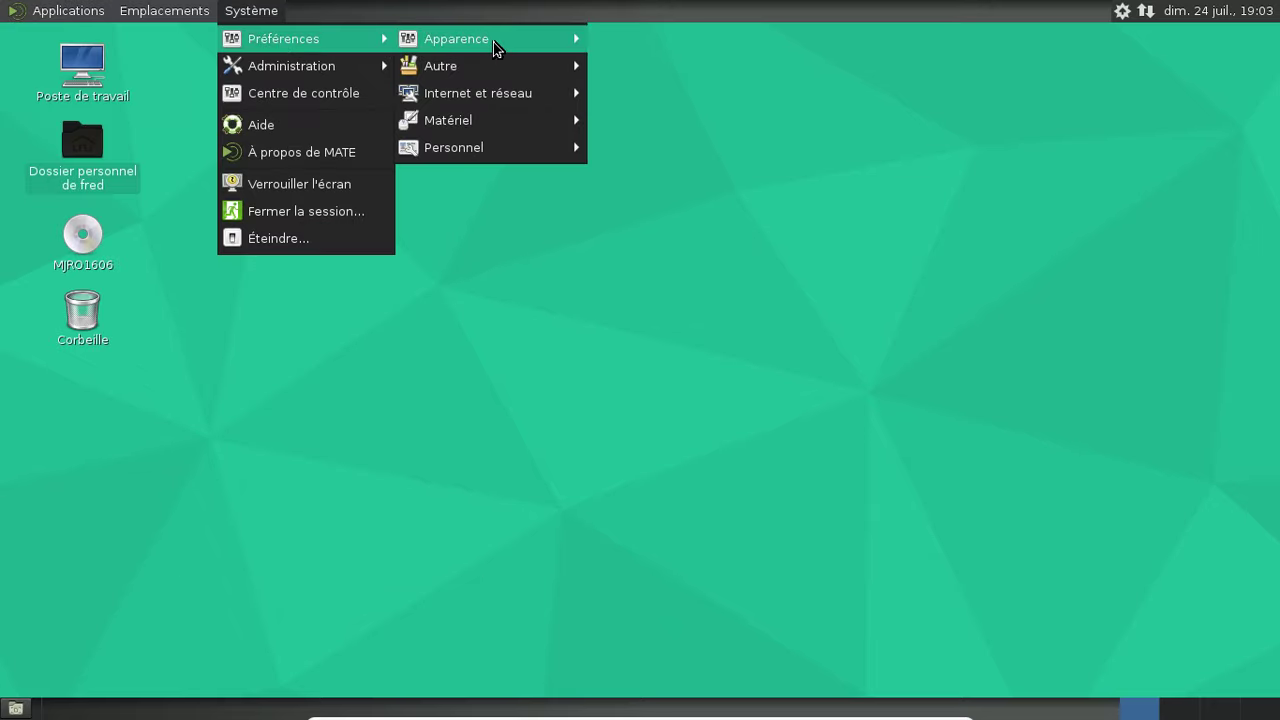
mouse_move(493, 47)
left_click(724, 147)
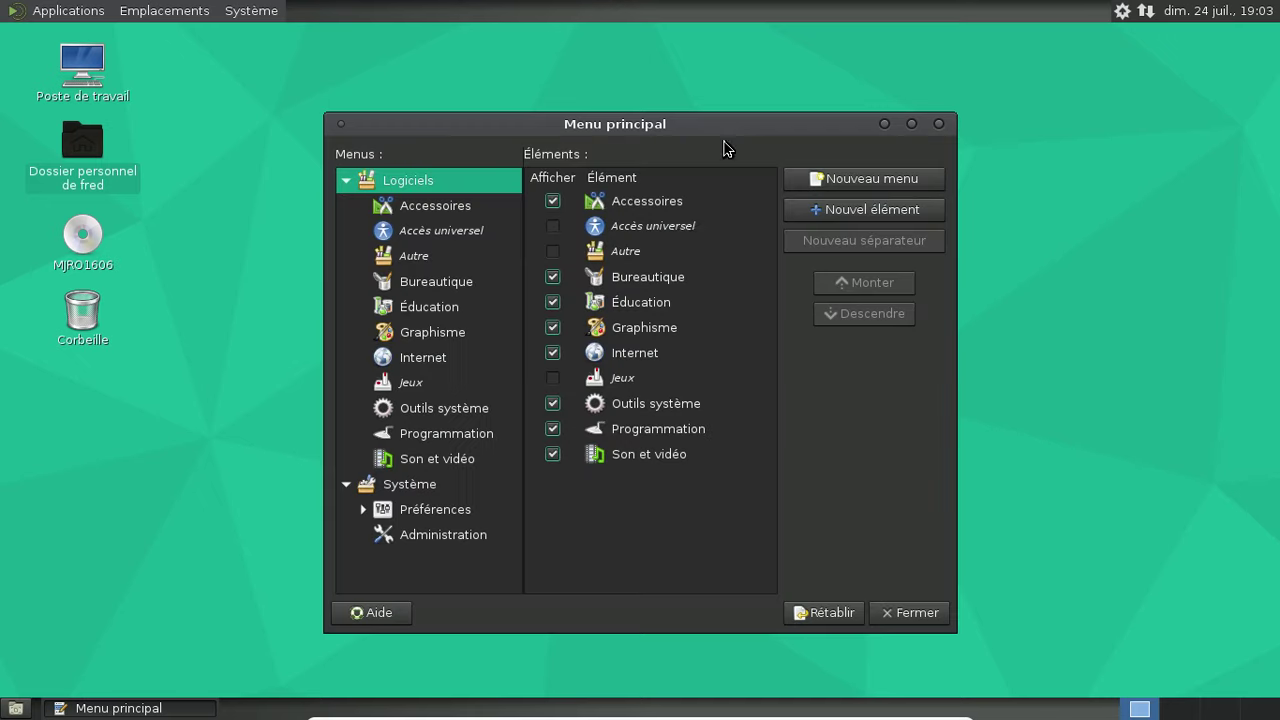
- In Outils système, hide GParted, keep Moniteur système MATE shown, and close the editor
left_click(447, 418)
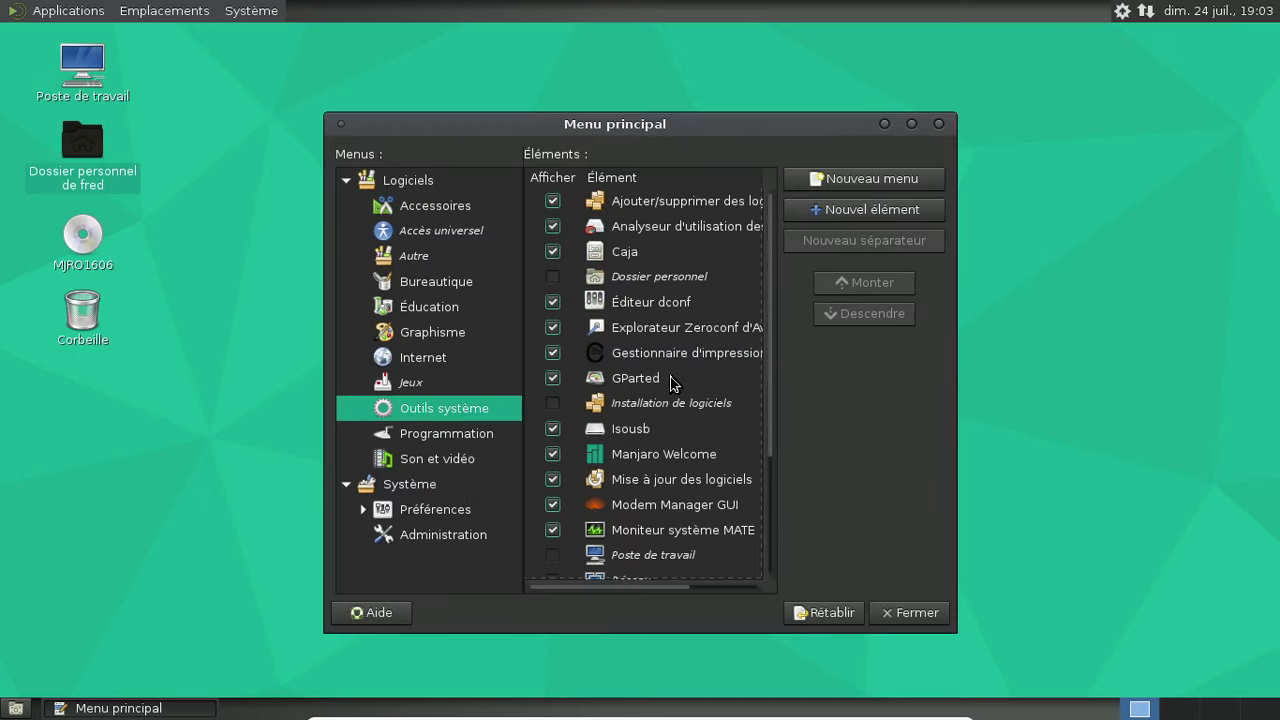
scroll(707, 352, "down", 3)
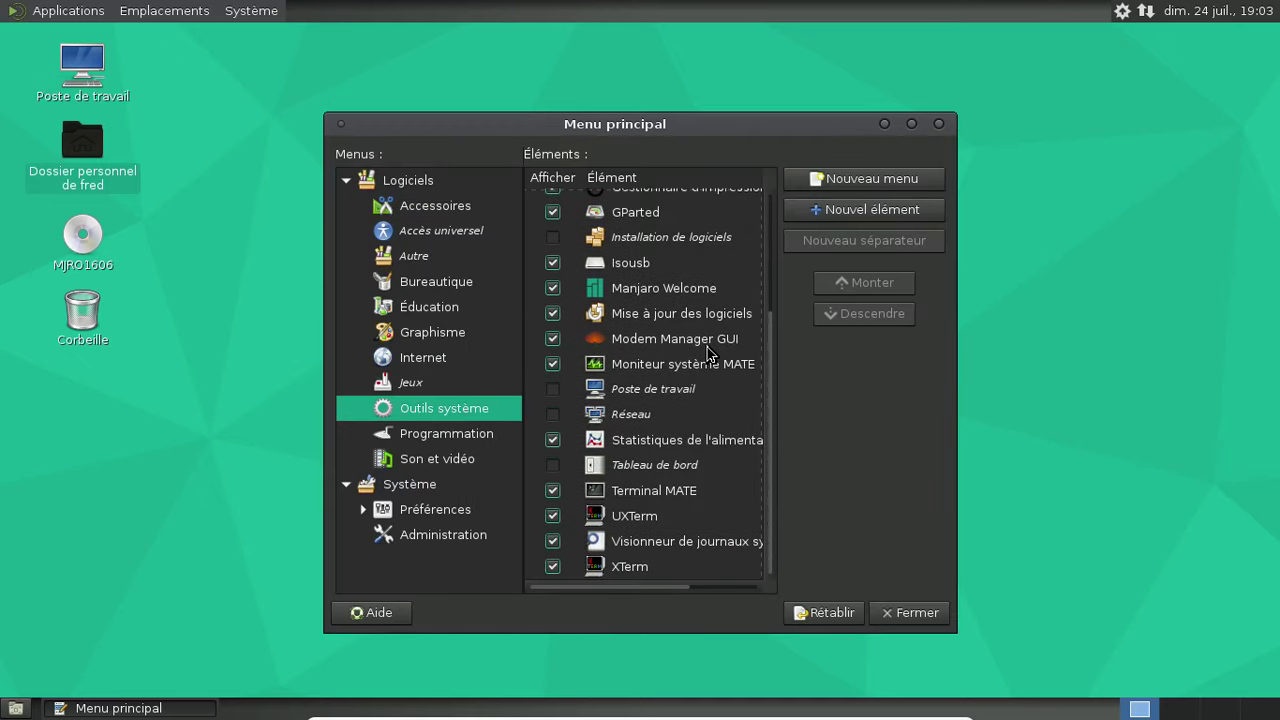
left_click(557, 367)
left_click(557, 367)
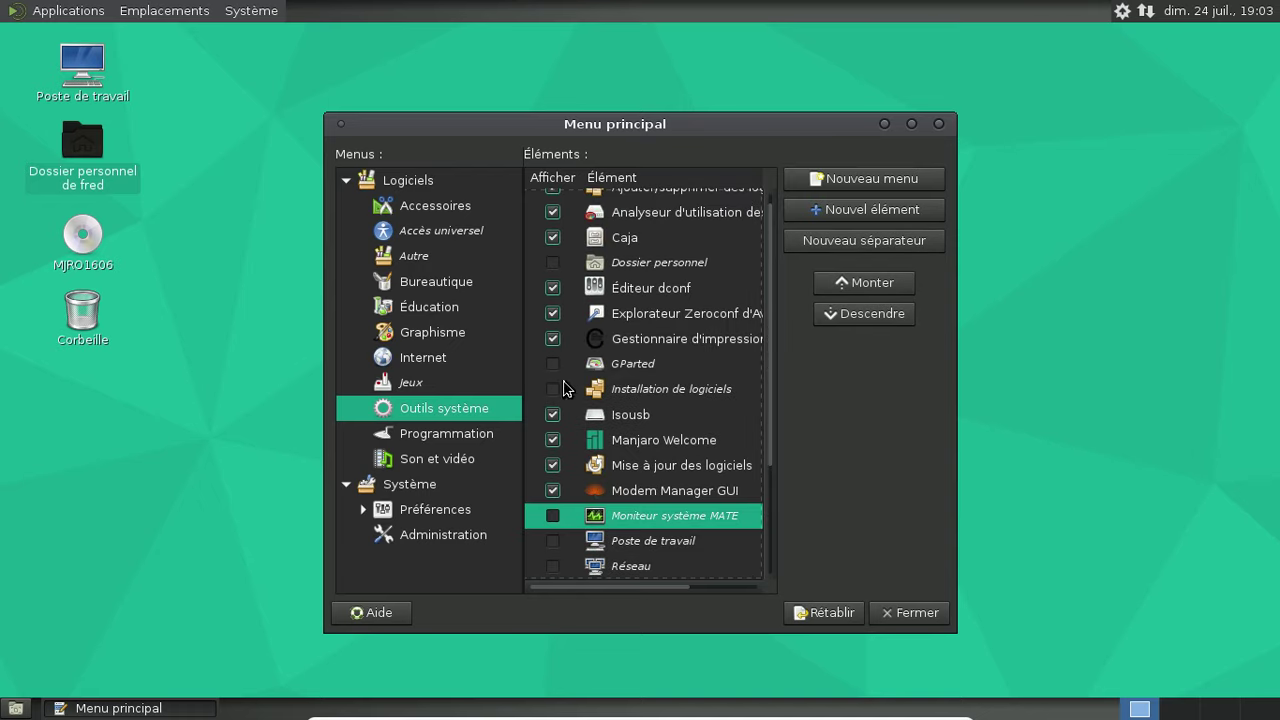
left_click(553, 516)
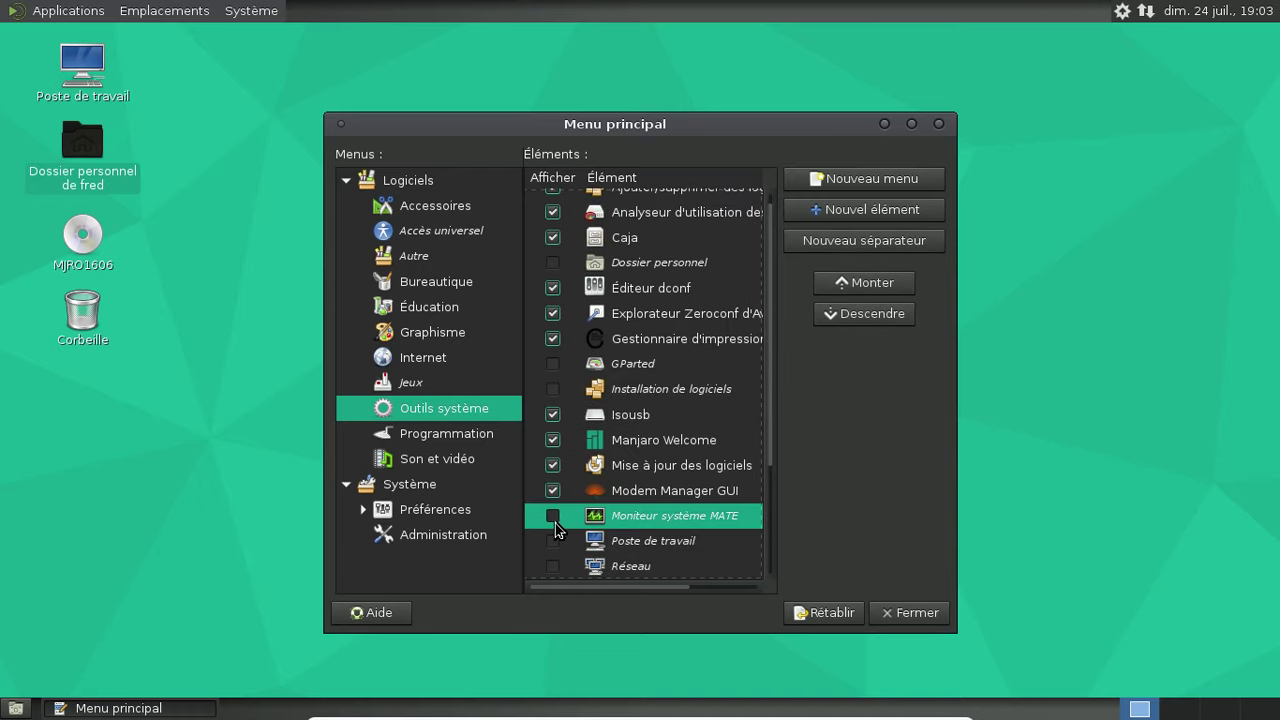
left_click(905, 612)
left_click(45, 12)
mouse_move(246, 12)
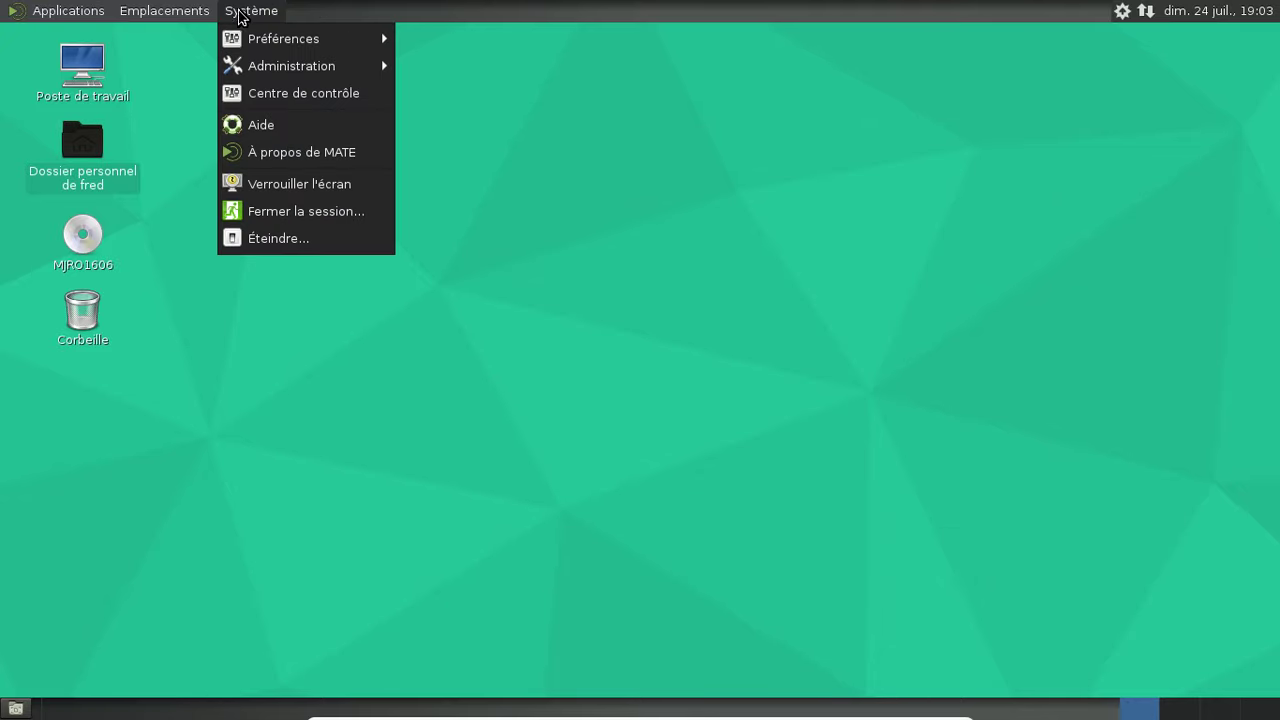
mouse_move(277, 40)
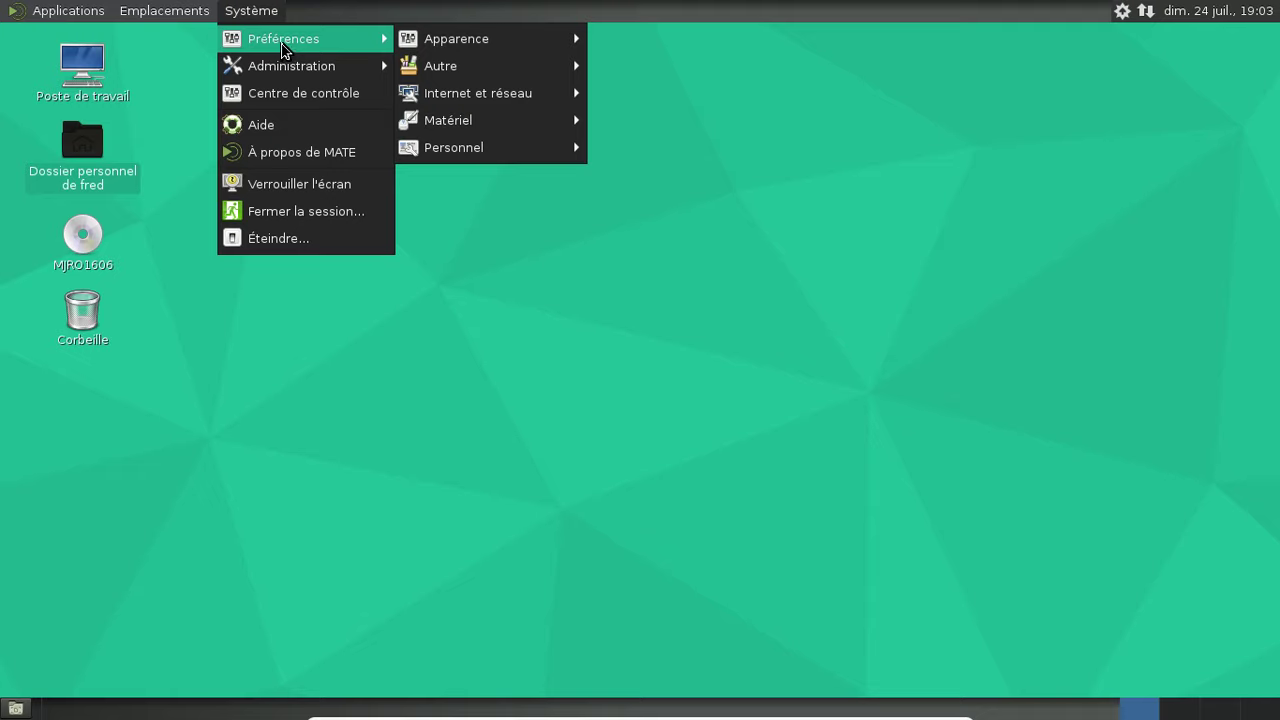
mouse_move(55, 12)
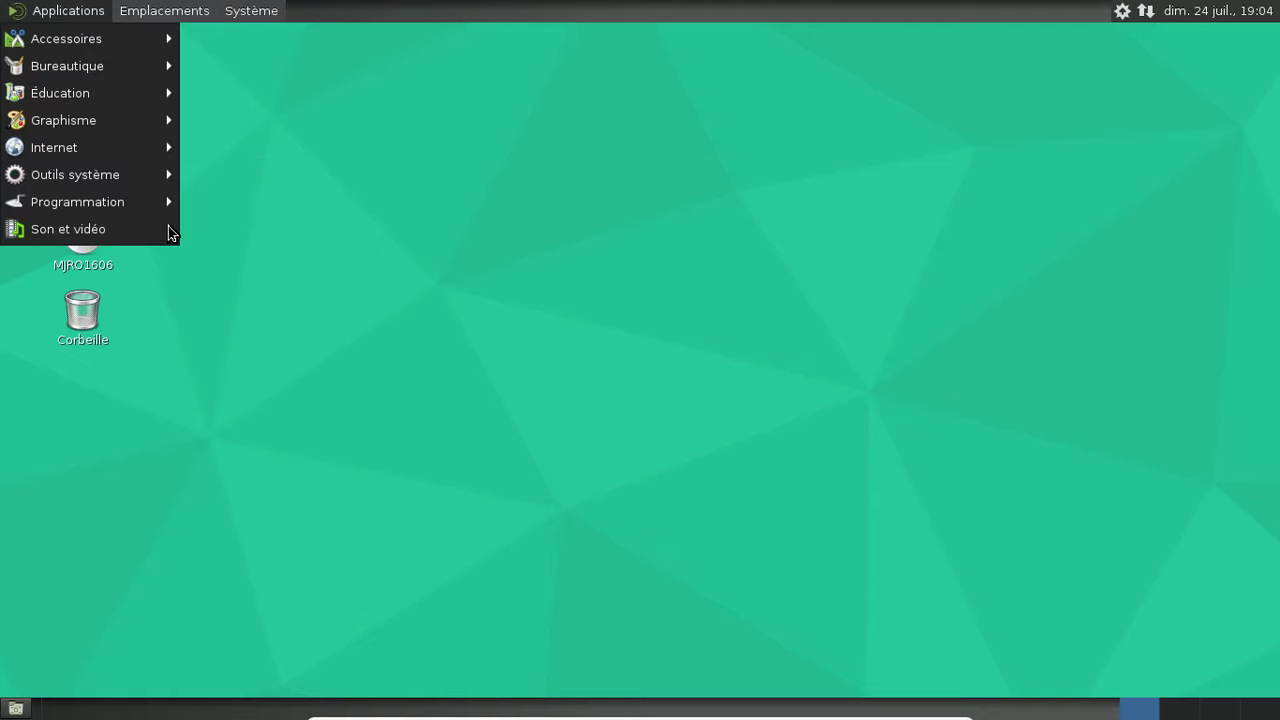
left_click(349, 450)
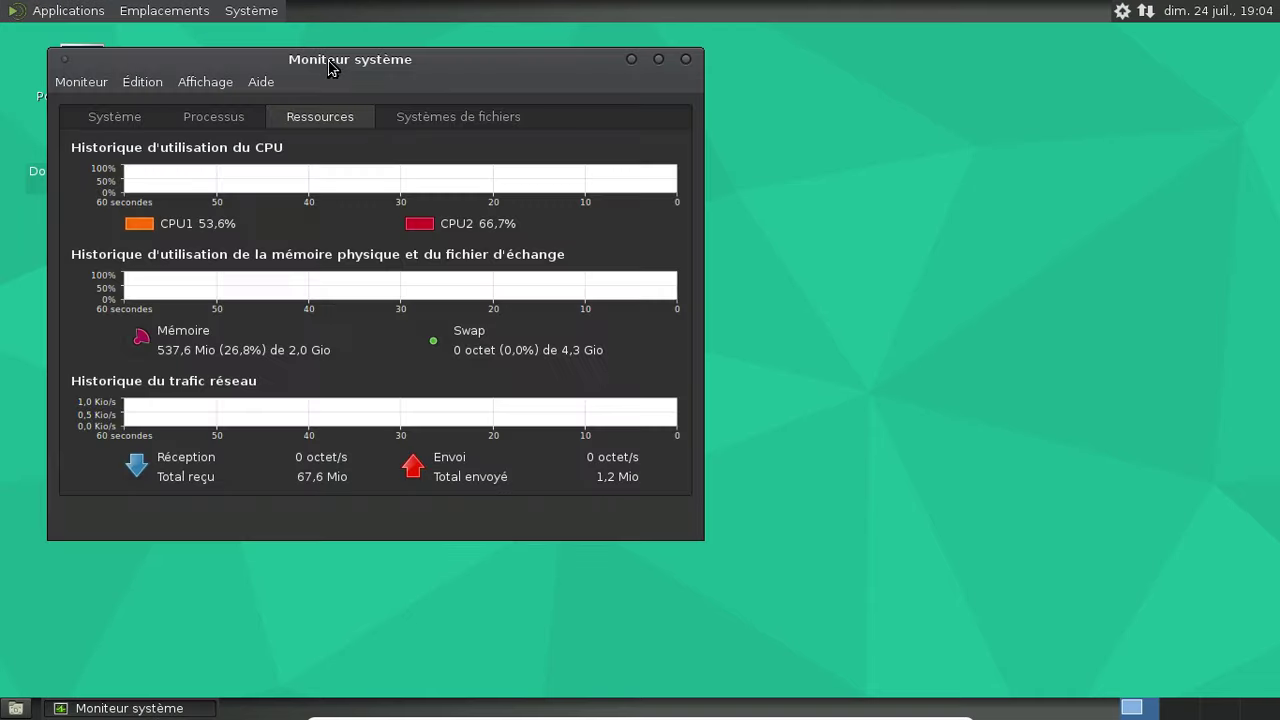
left_click_drag(338, 70, 610, 78)
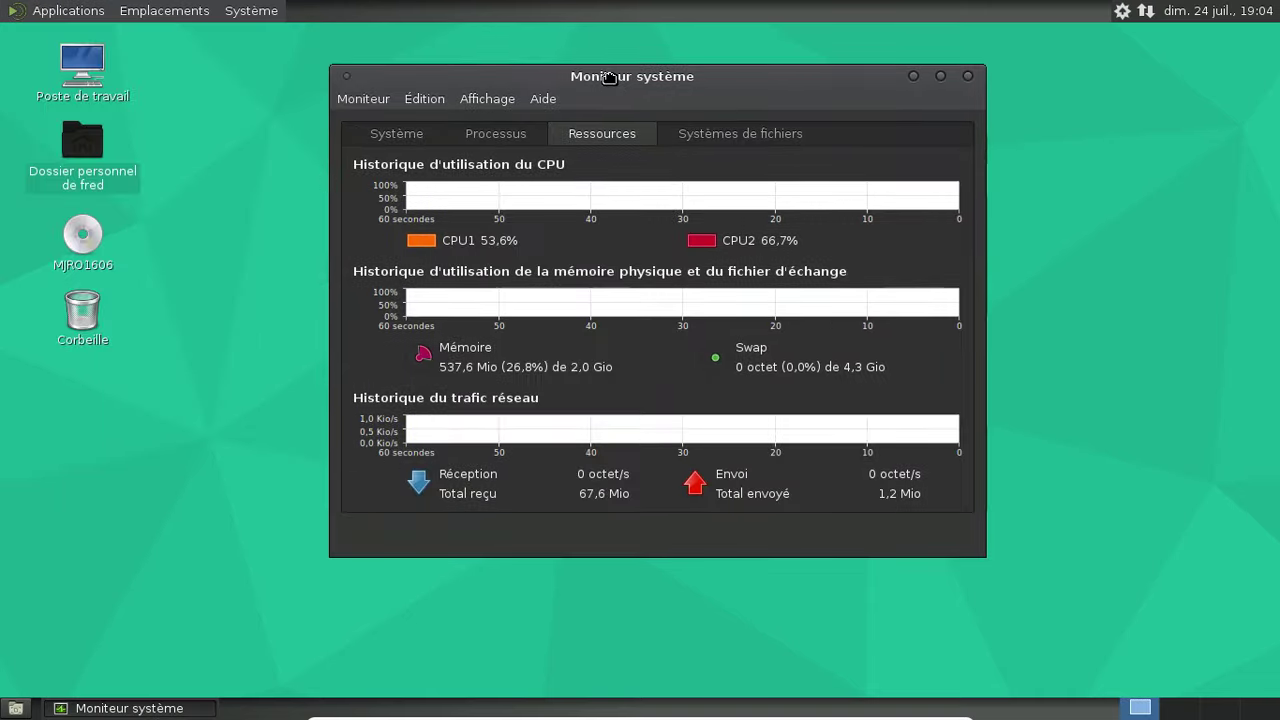
left_click(422, 144)
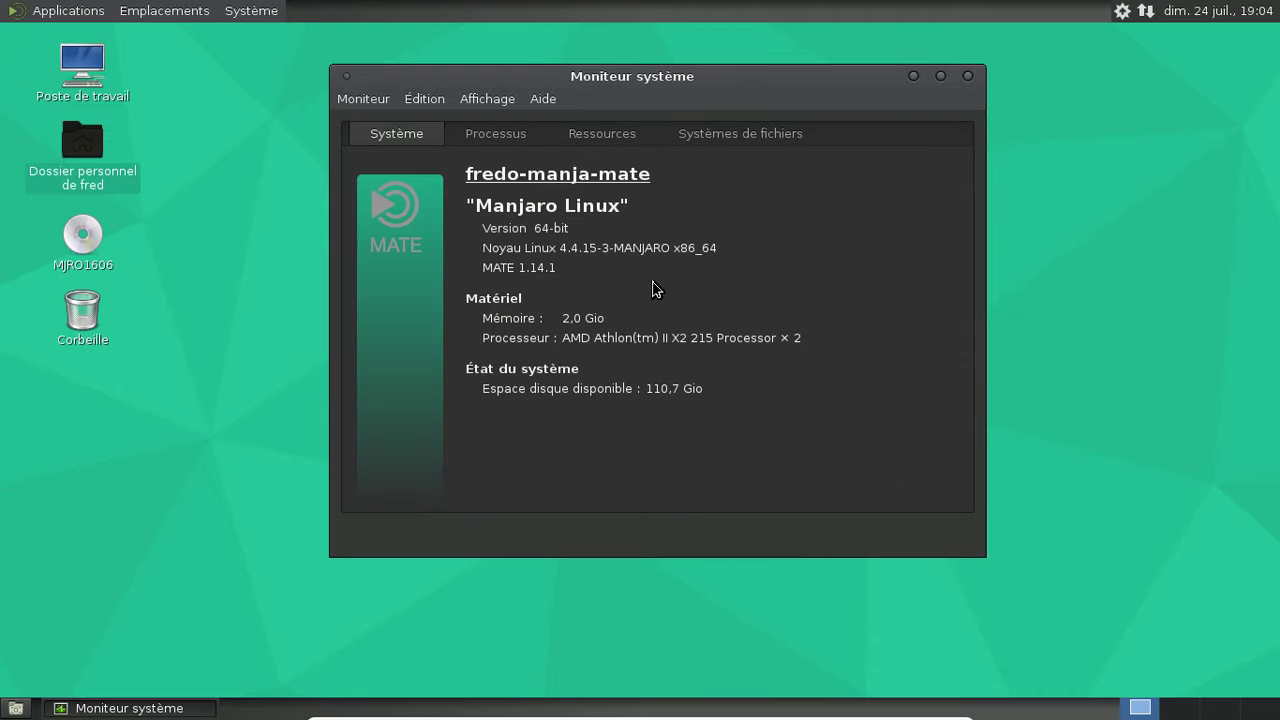
left_click(967, 77)
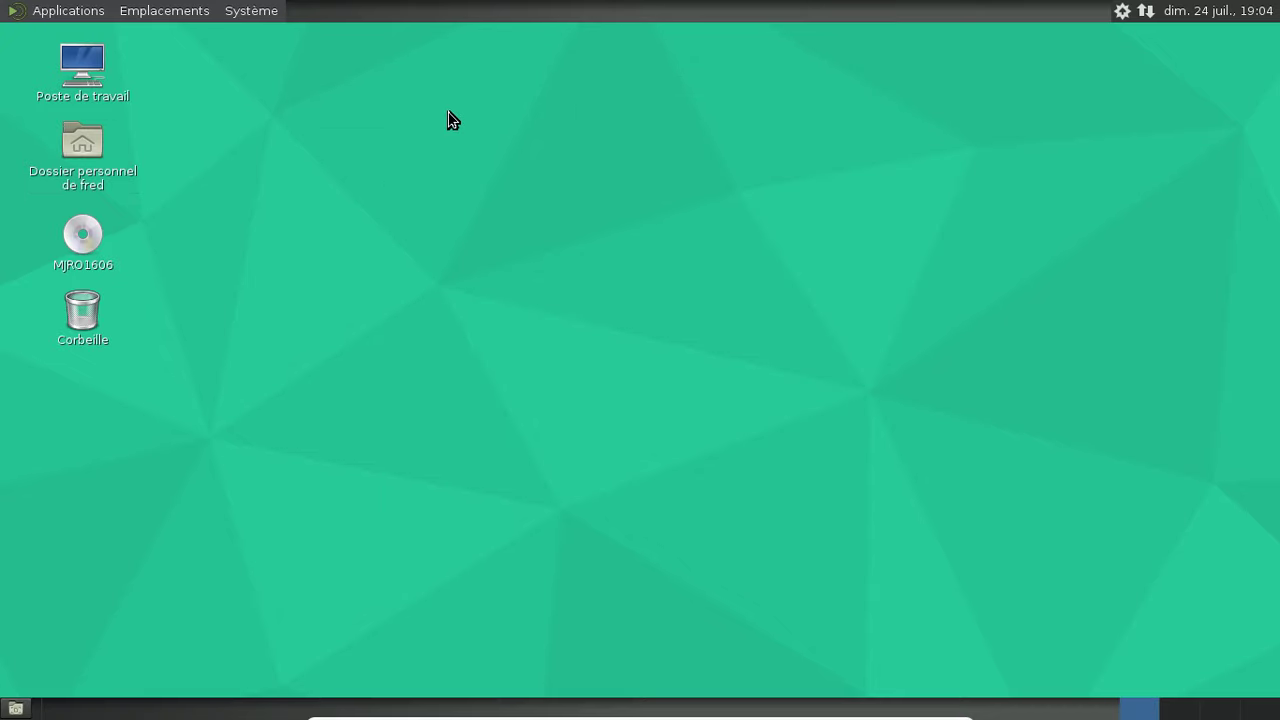
- Power off the Manjaro VM via Système > Éteindre… and confirm Éteindre
left_click(240, 10)
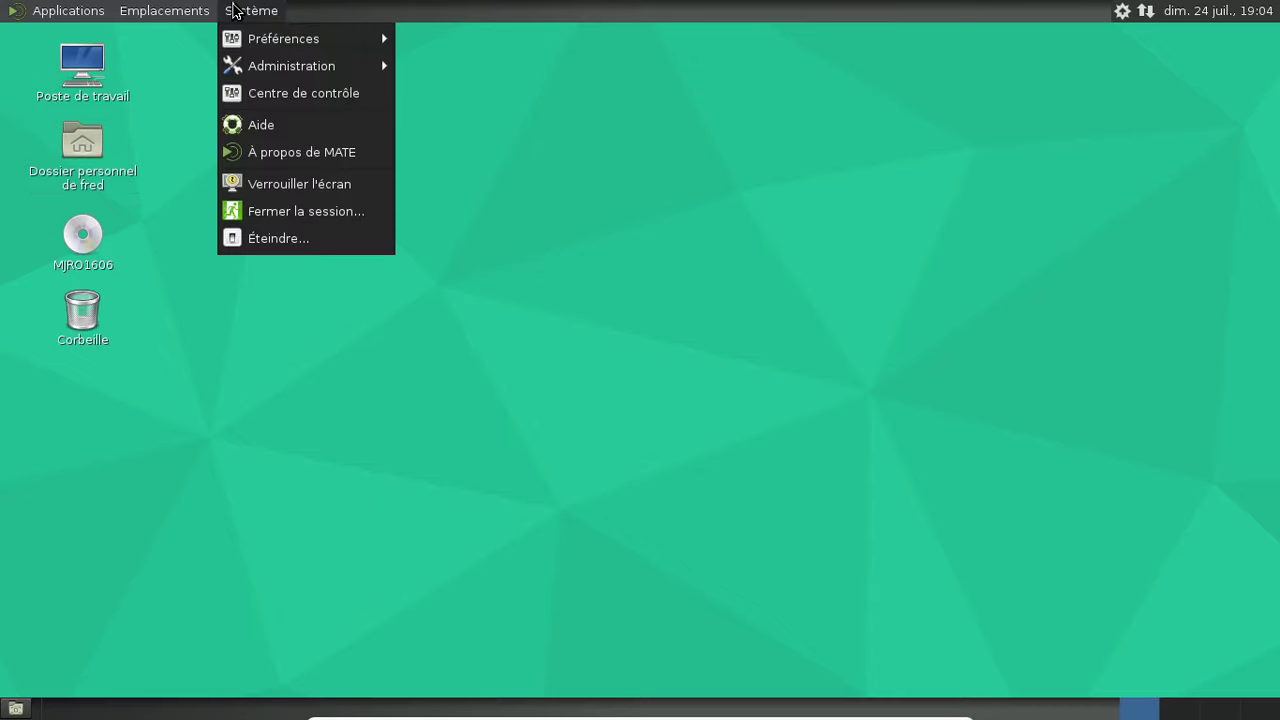
left_click(301, 245)
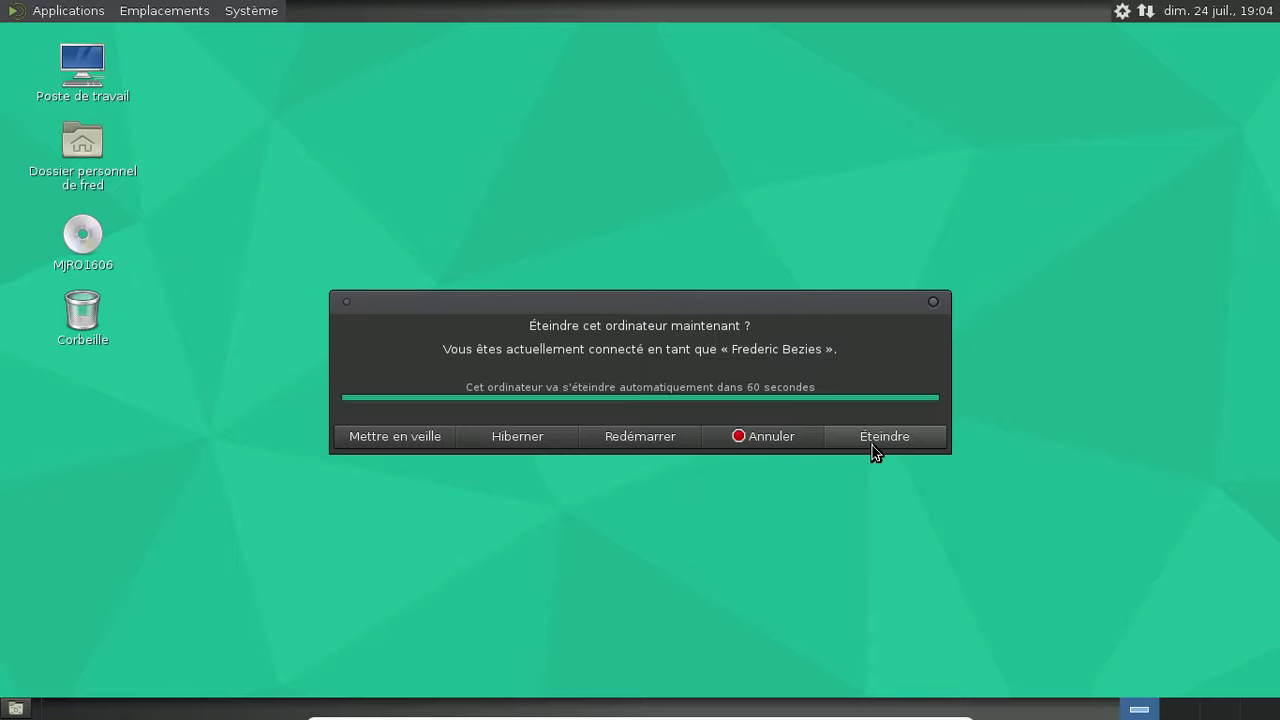
left_click(872, 445)
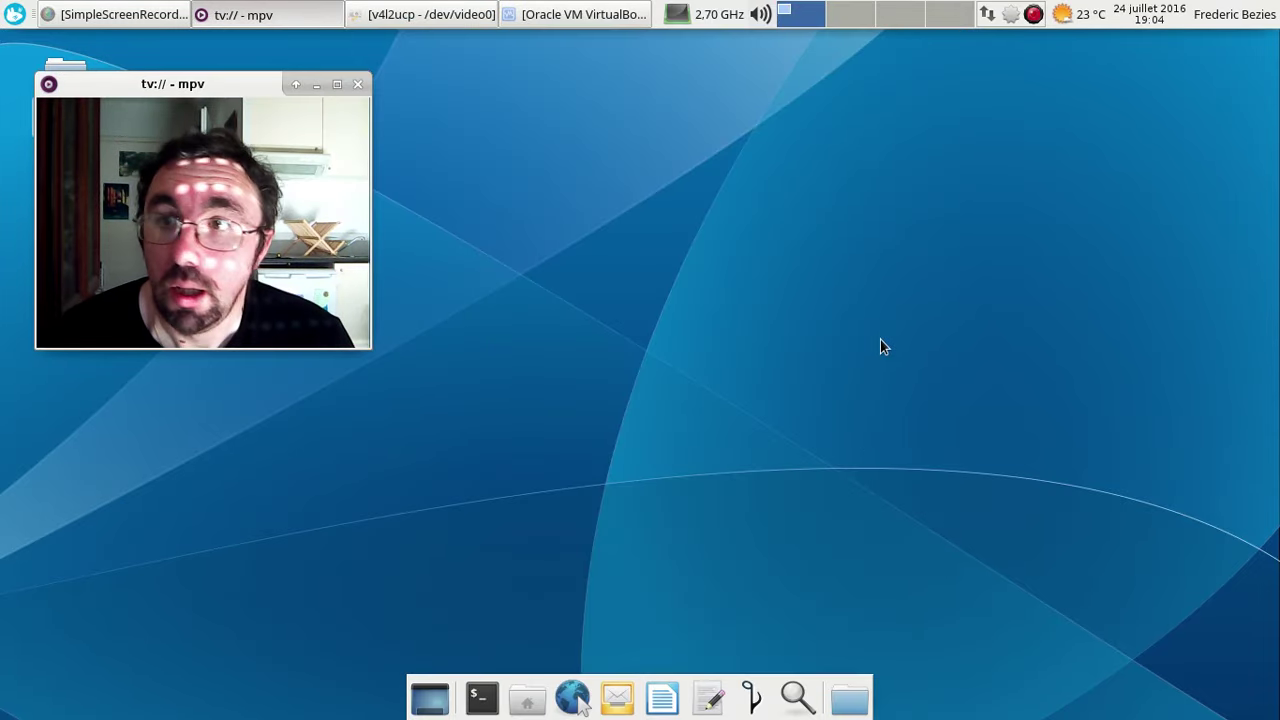
- Restore the VirtualBox Manager and confirm Manjaro Linux Mate is listed as Éteinte
left_click(570, 12)
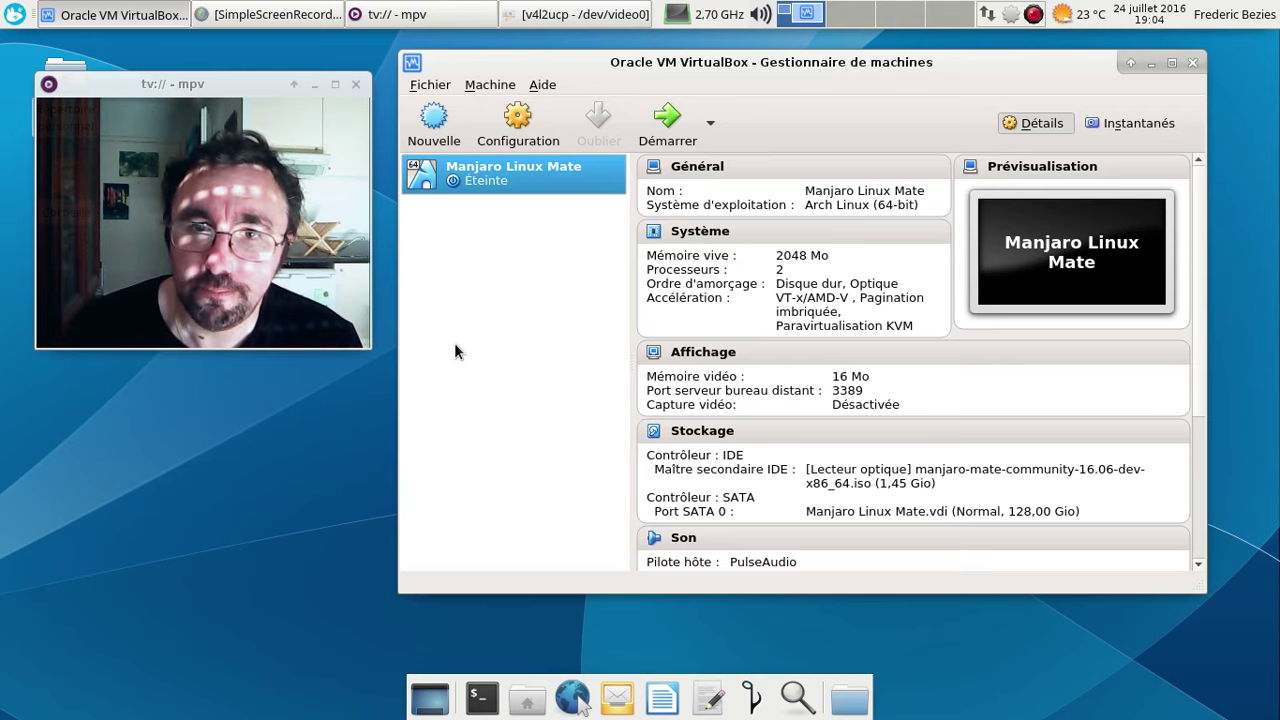
left_click(241, 90)
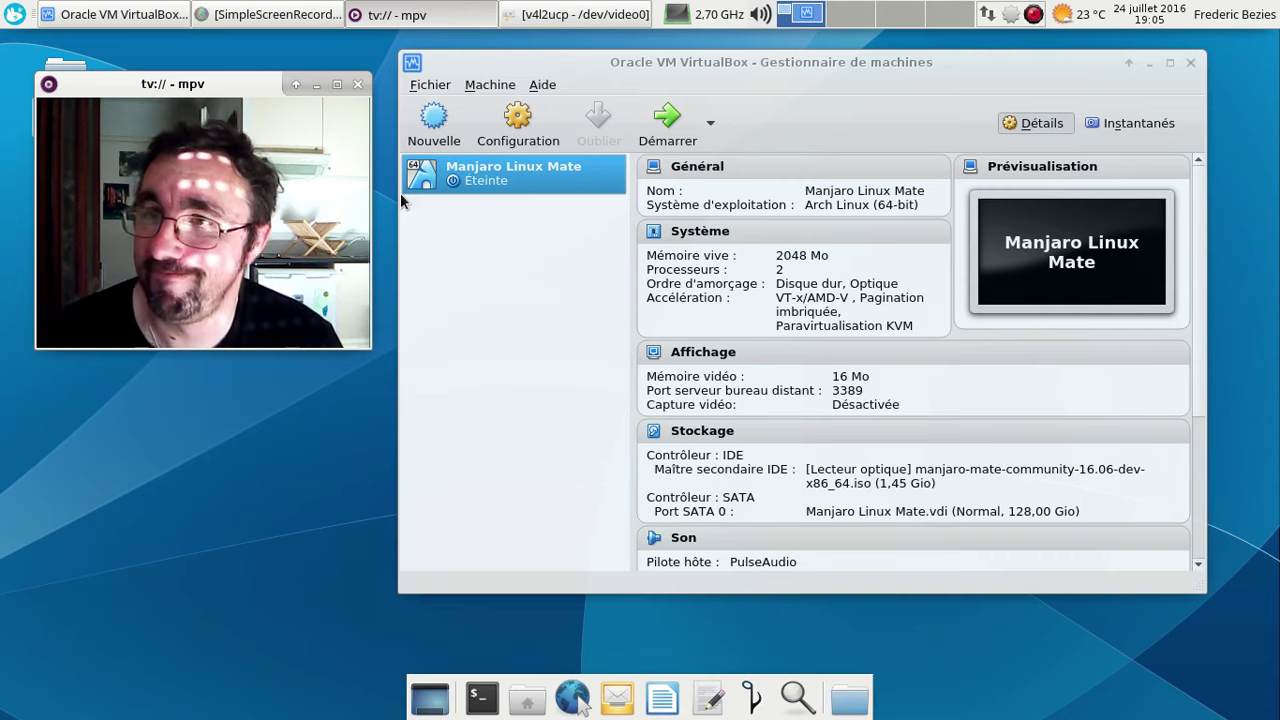
right_click(1034, 16)
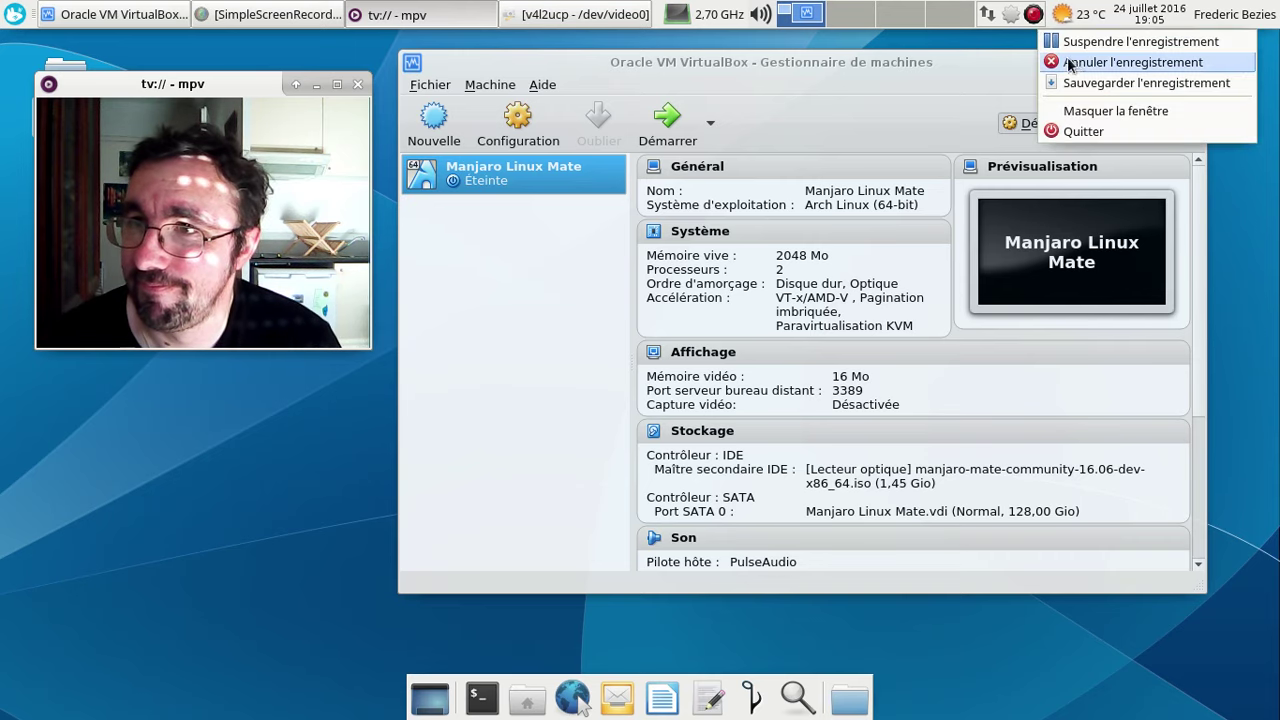